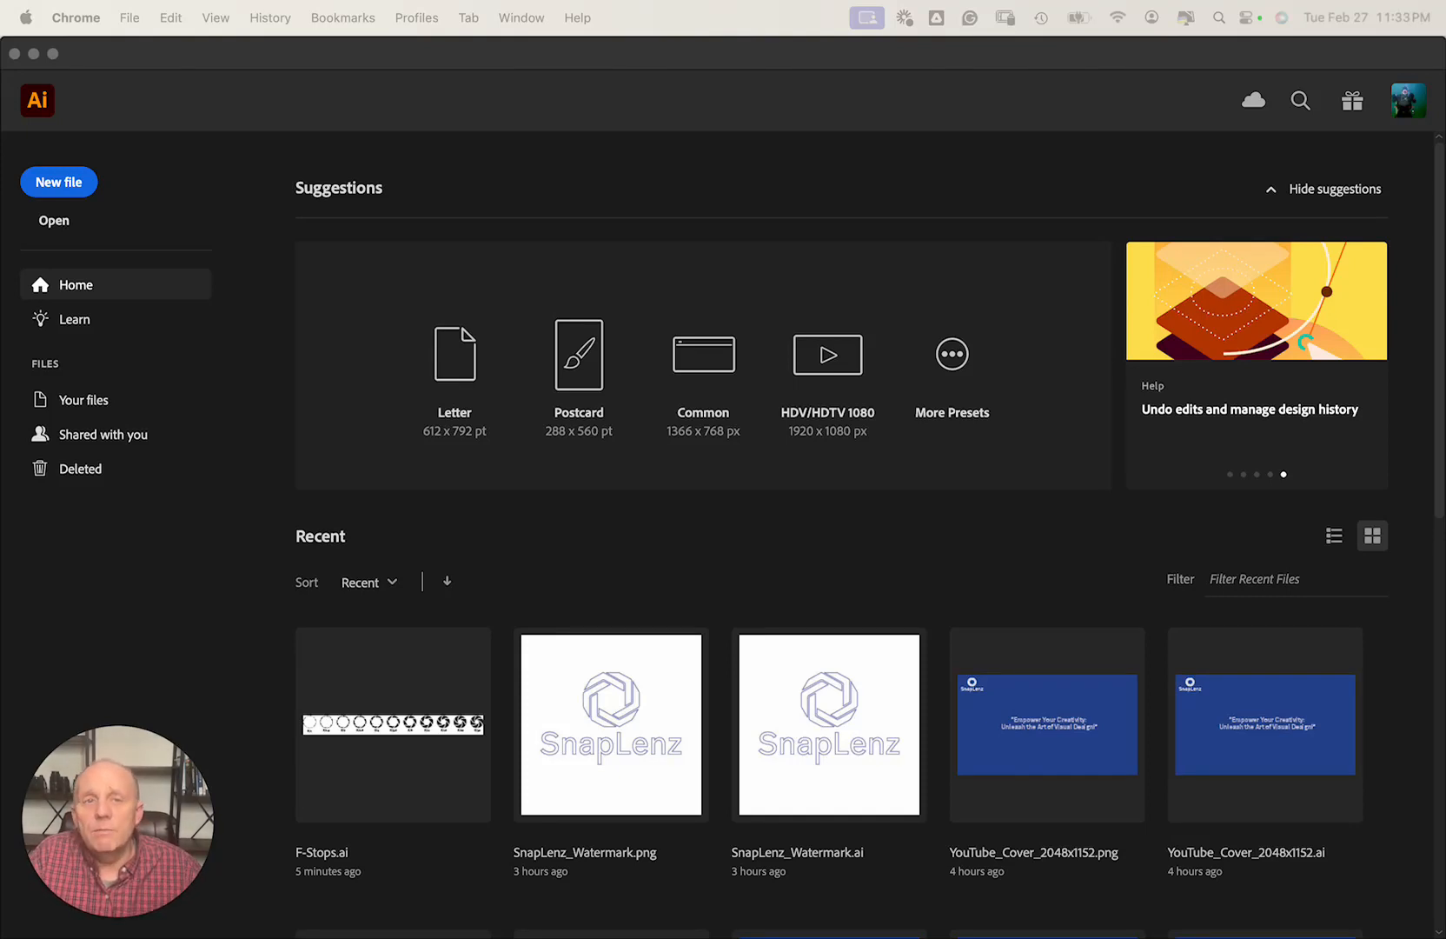
Switch to Adobe Illustrator so its Home screen with recent files is active.
{"action": "left_click", "coordinate": [147, 58]}
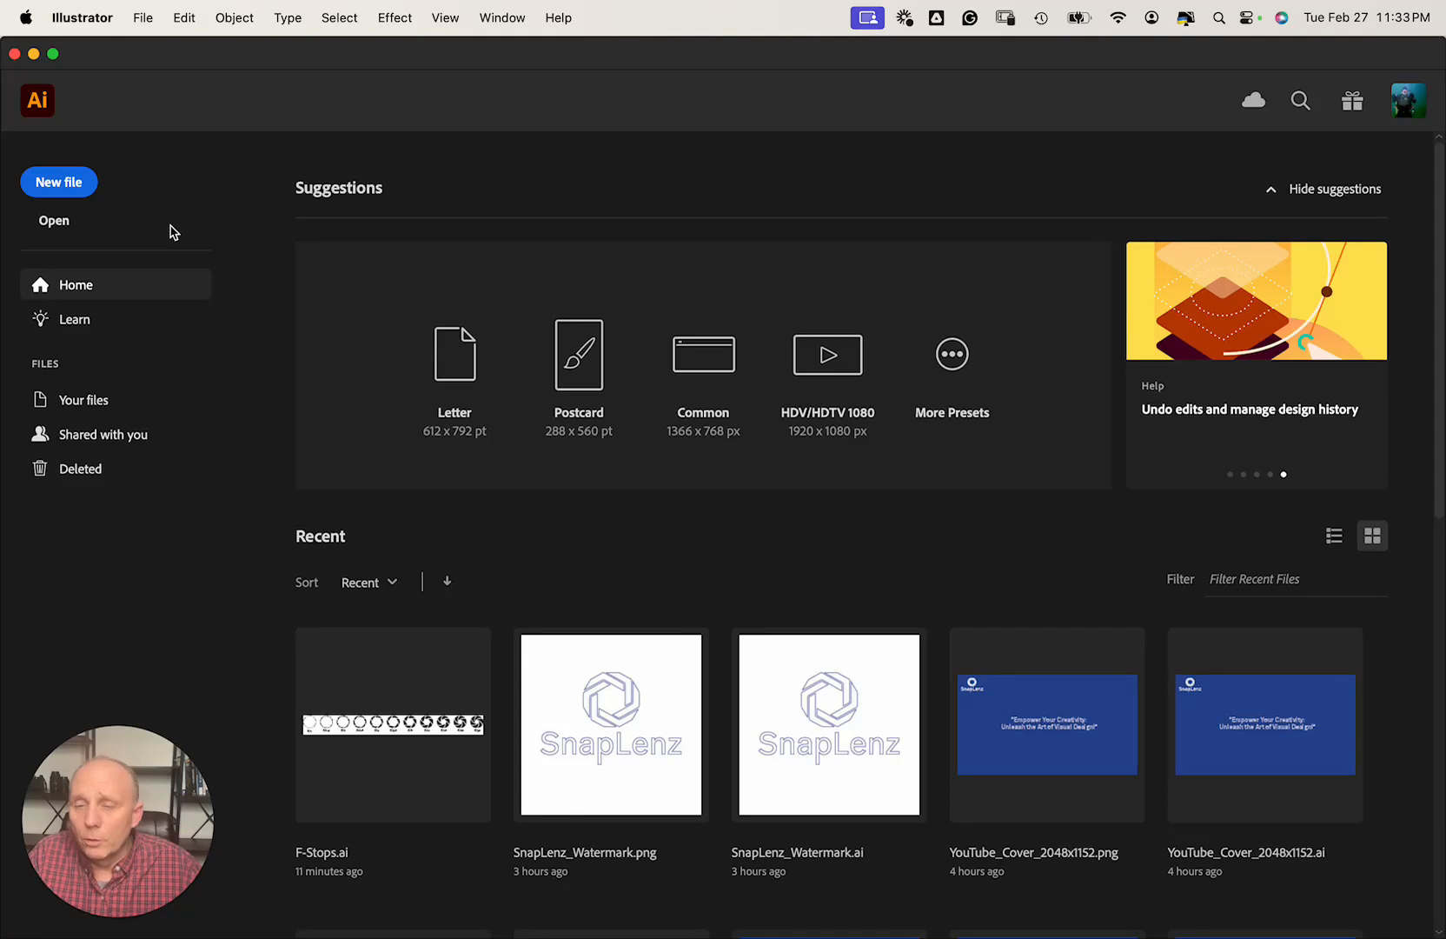
Configure a blank Print preset in inches, 4 wide by 4 high, named Camera_Icon.
{"action": "left_click", "coordinate": [81, 185]}
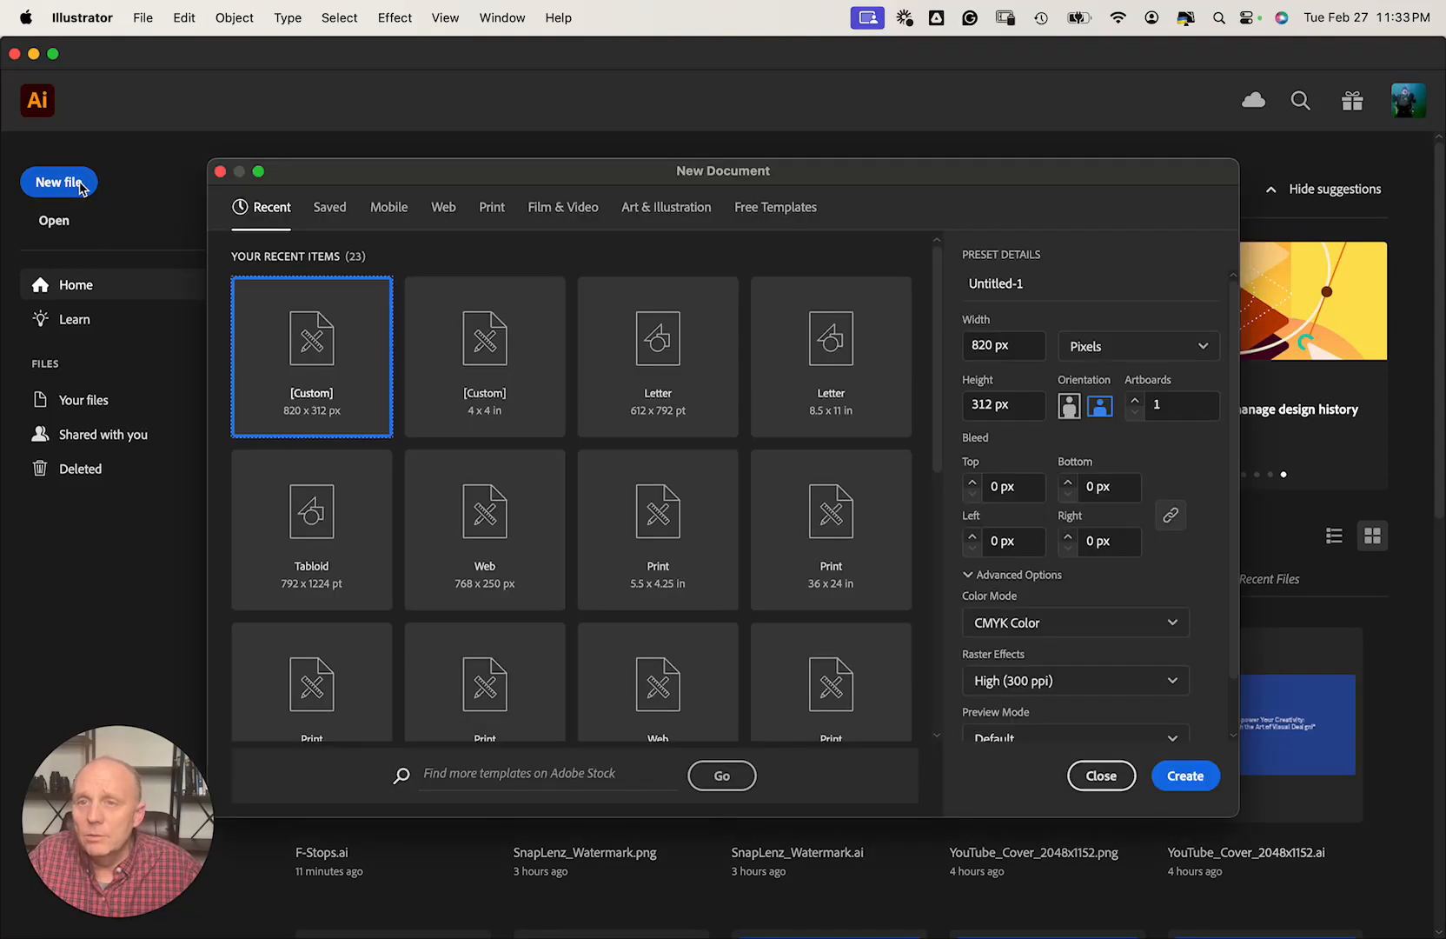
{"action": "left_click", "coordinate": [498, 214]}
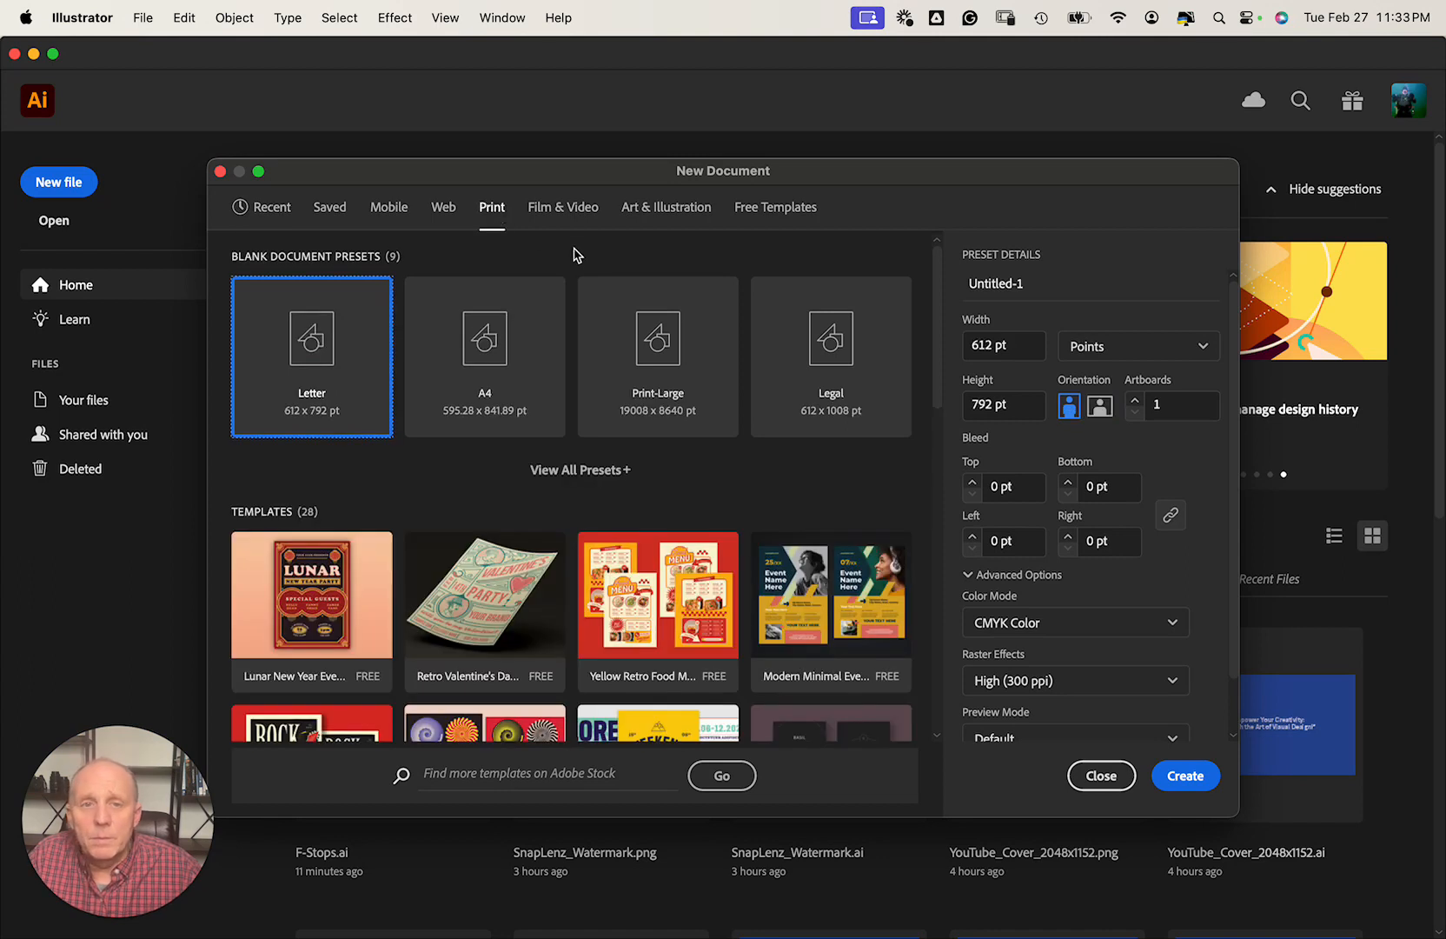
{"action": "left_click", "coordinate": [1130, 355]}
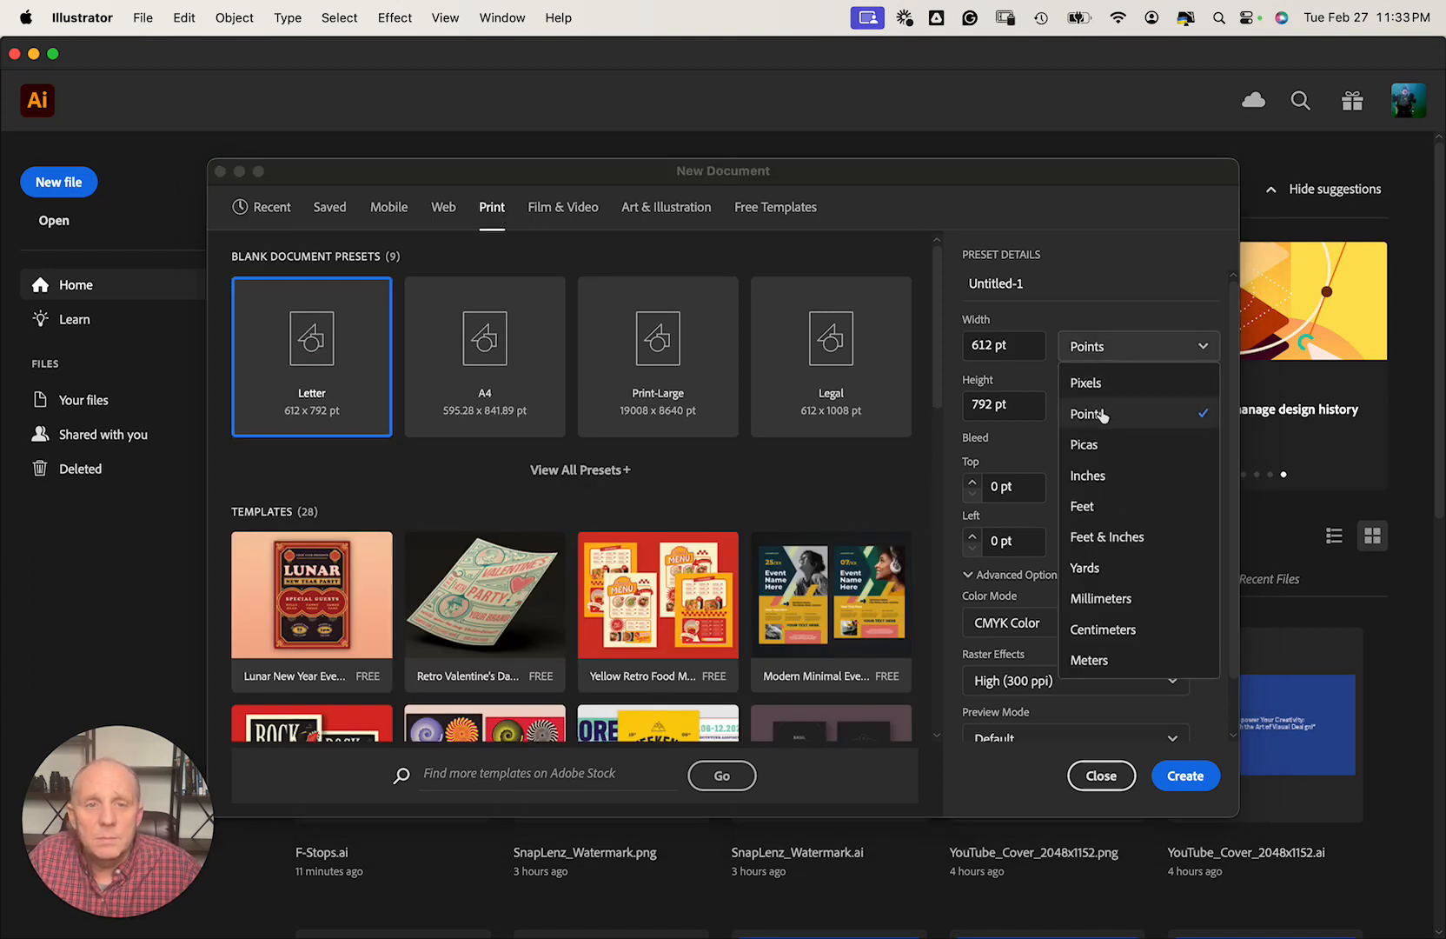
{"action": "left_click", "coordinate": [1099, 476]}
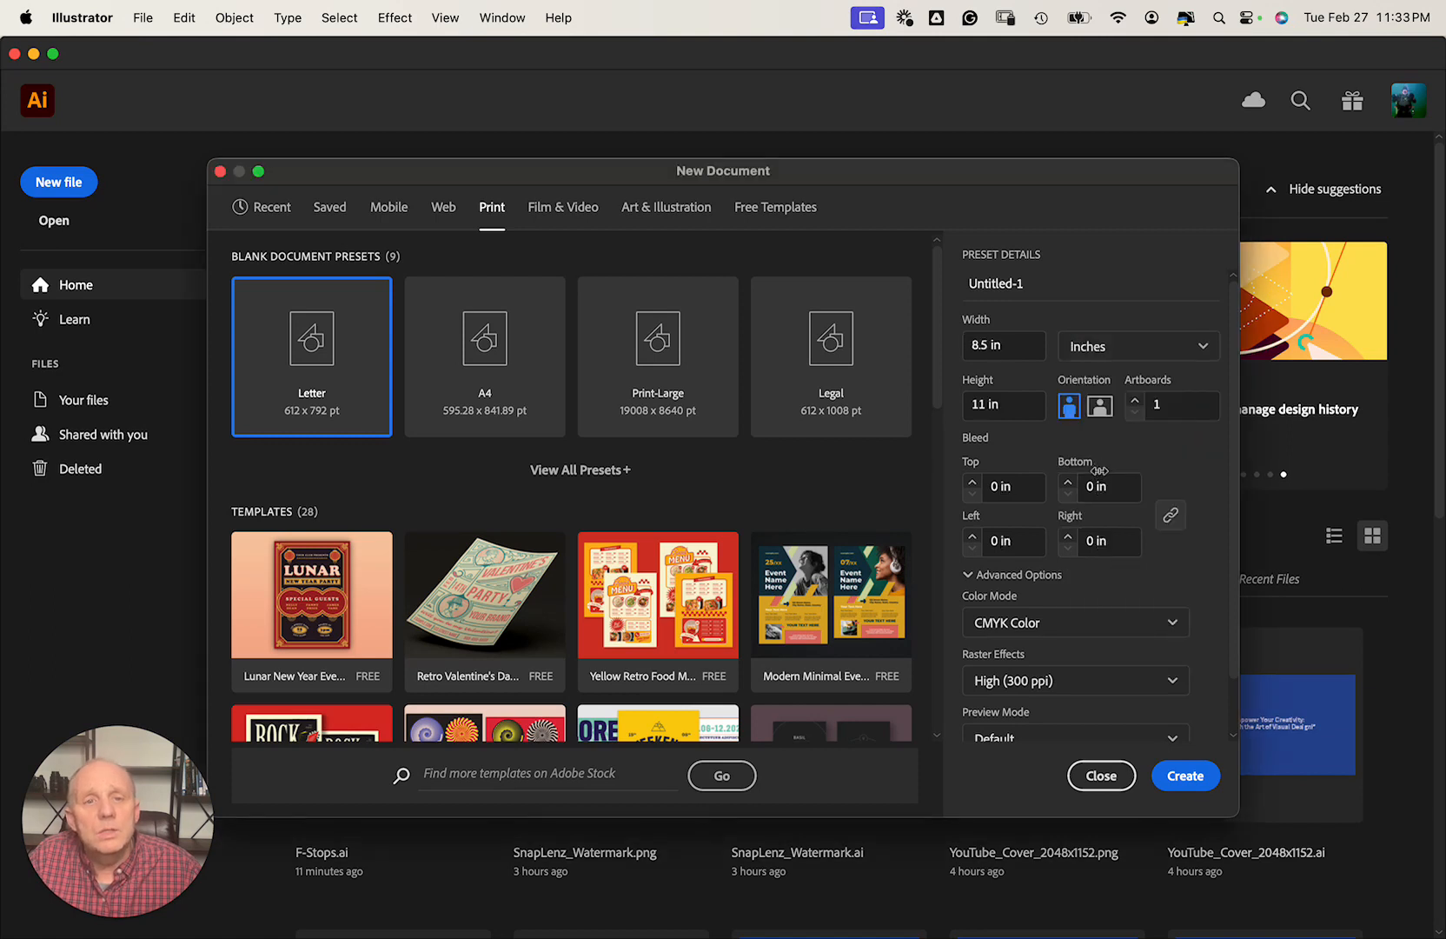
{"action": "left_click", "coordinate": [980, 345]}
{"action": "type", "text": "4"}
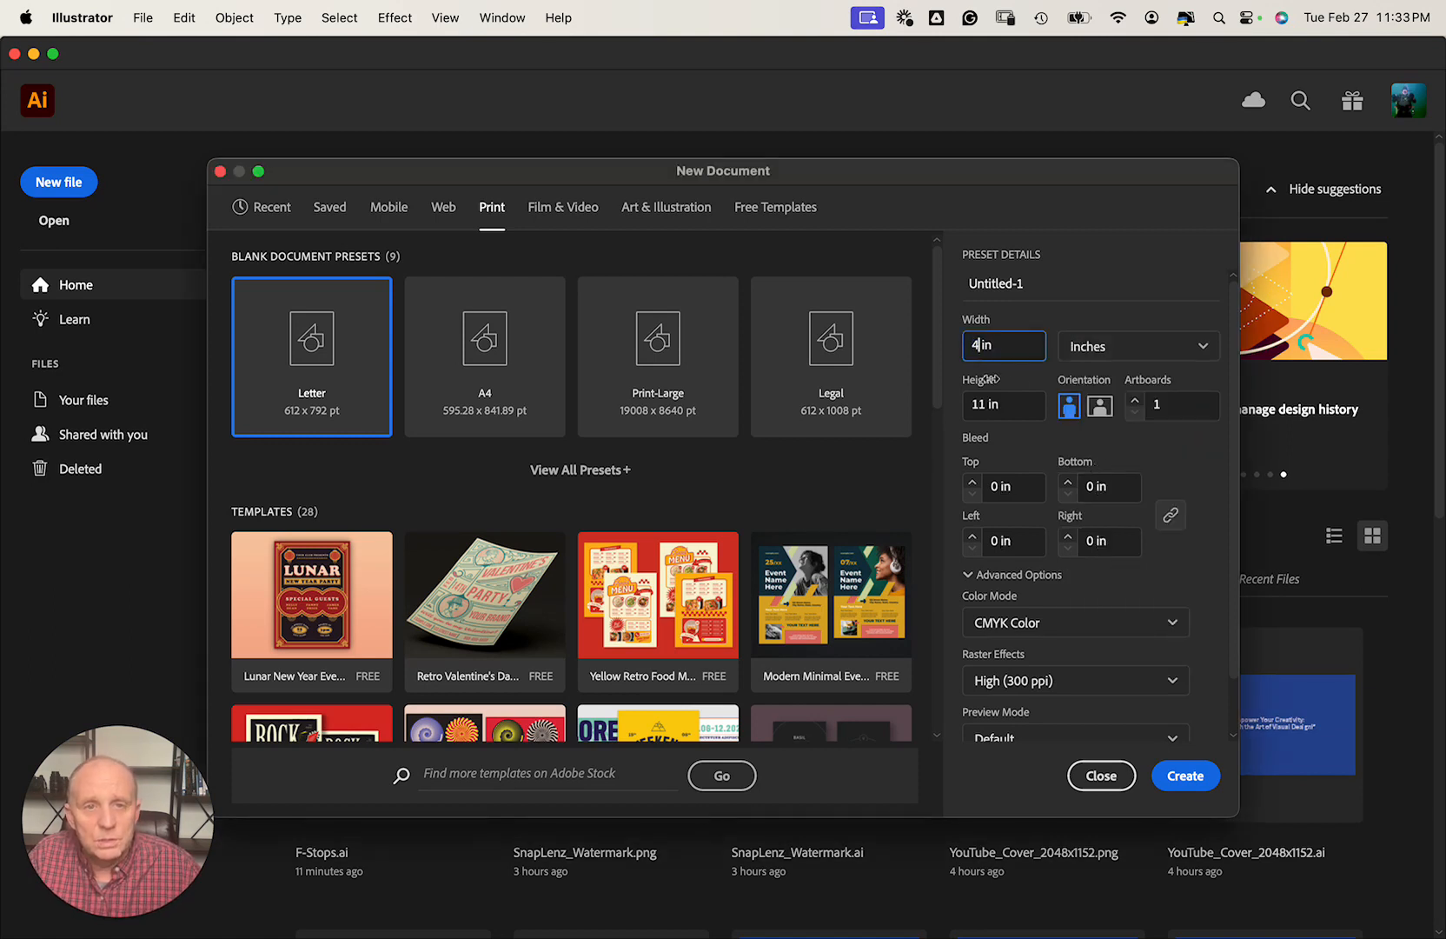
{"action": "left_click", "coordinate": [983, 405]}
{"action": "type", "text": "4"}
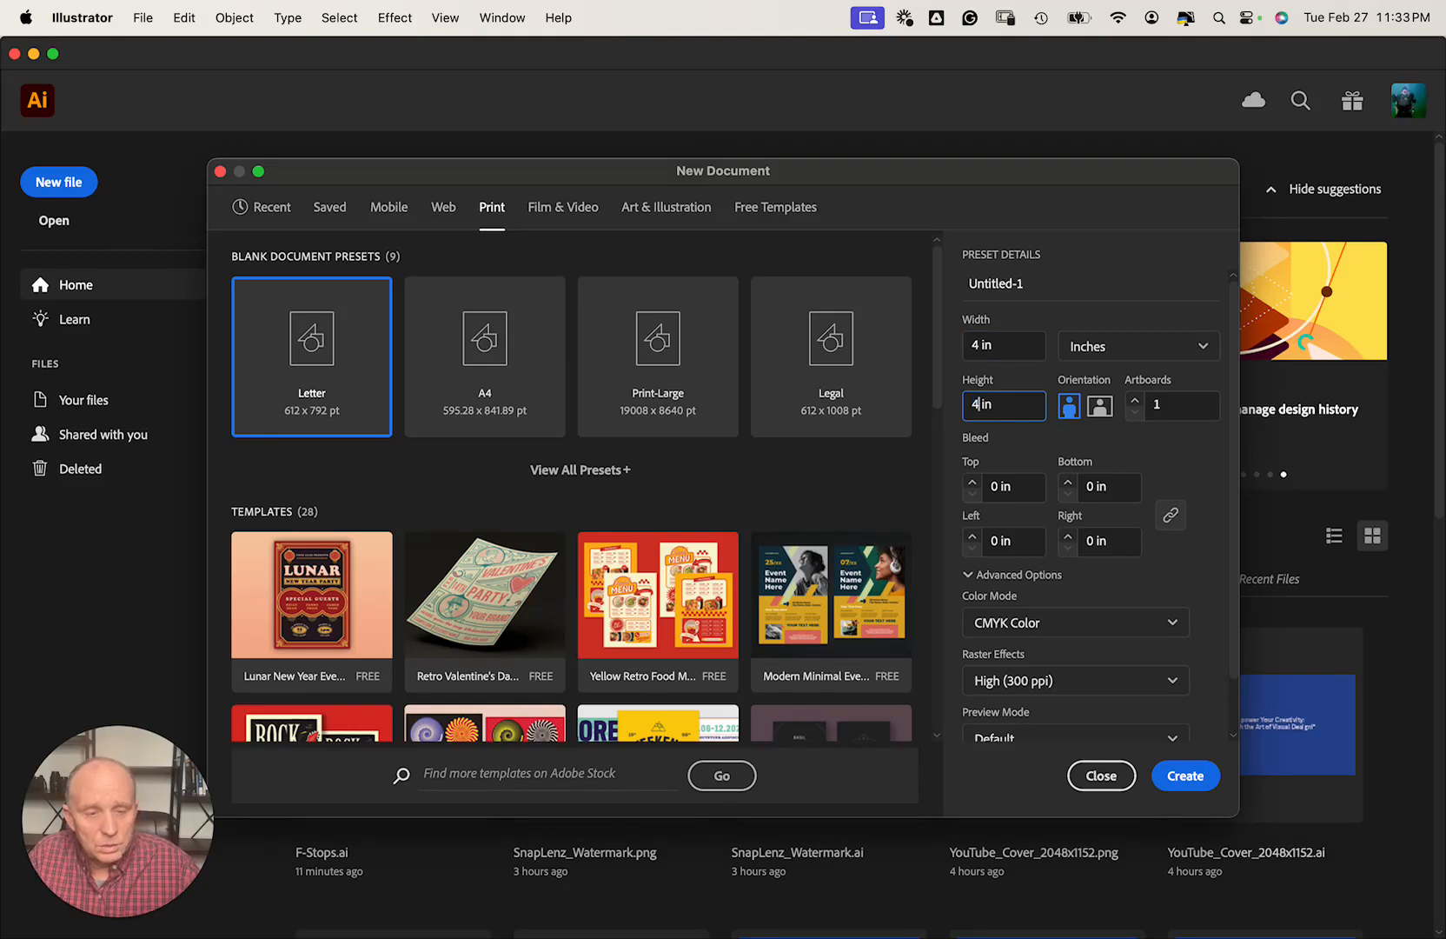
{"action": "left_click", "coordinate": [966, 287]}
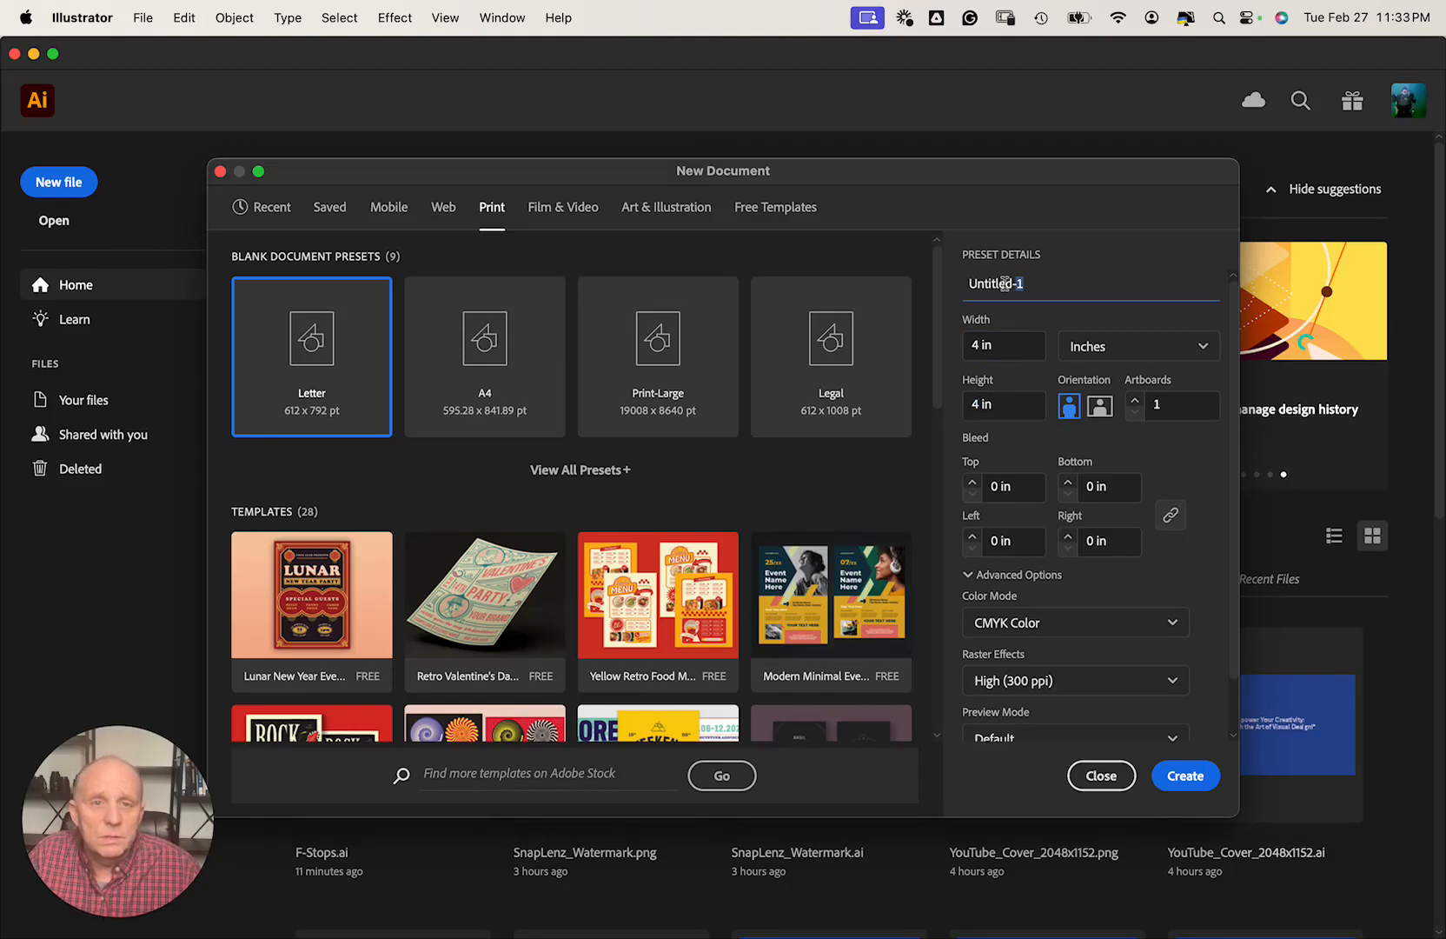
{"action": "type", "text": "Camera"}
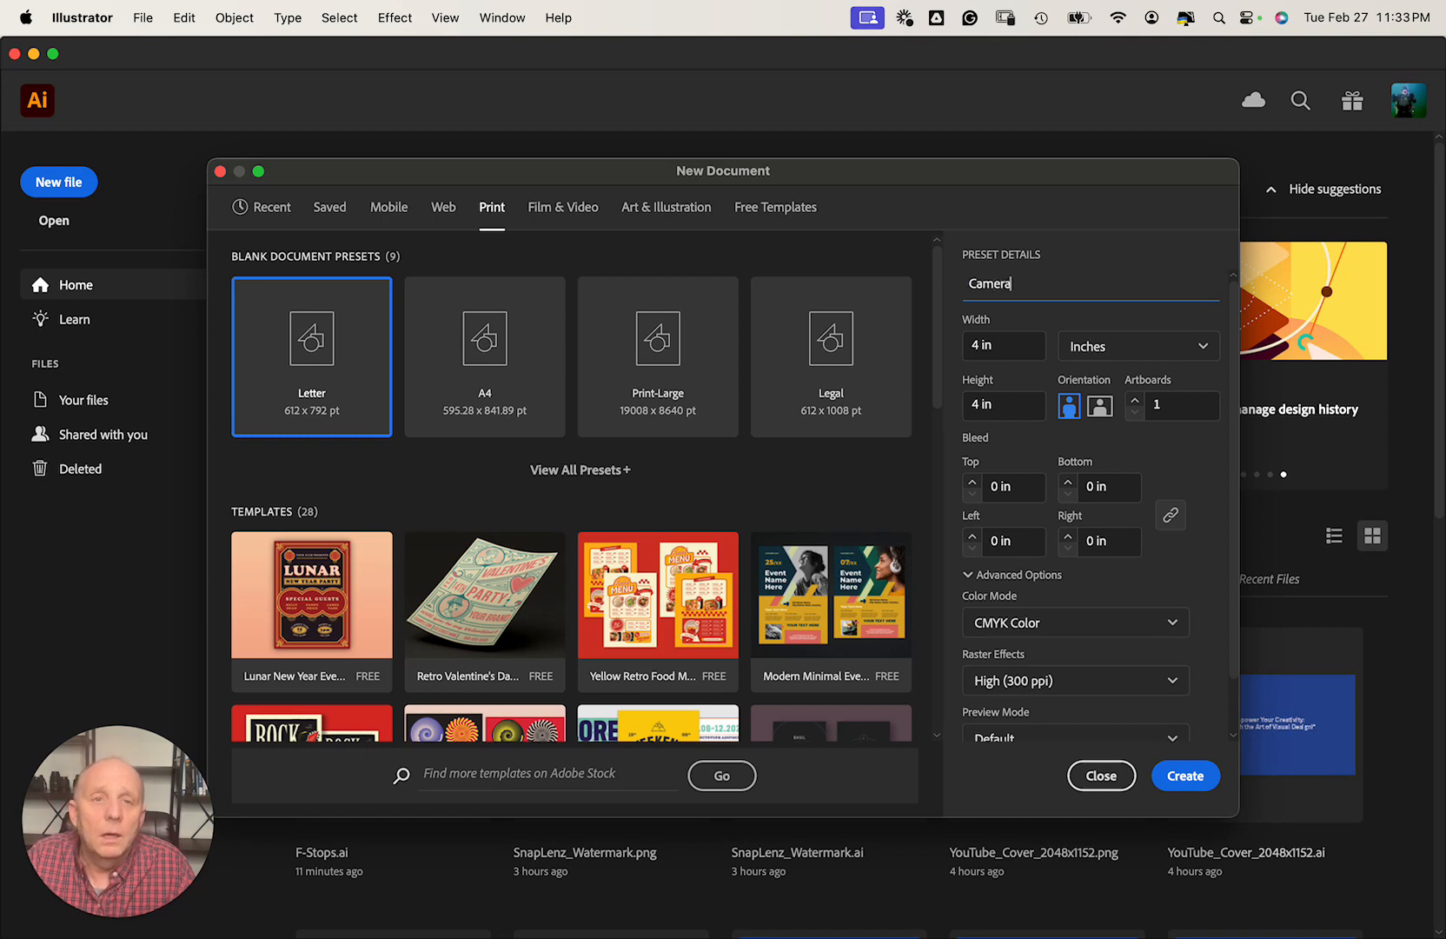
{"action": "type", "text": "_Icon"}
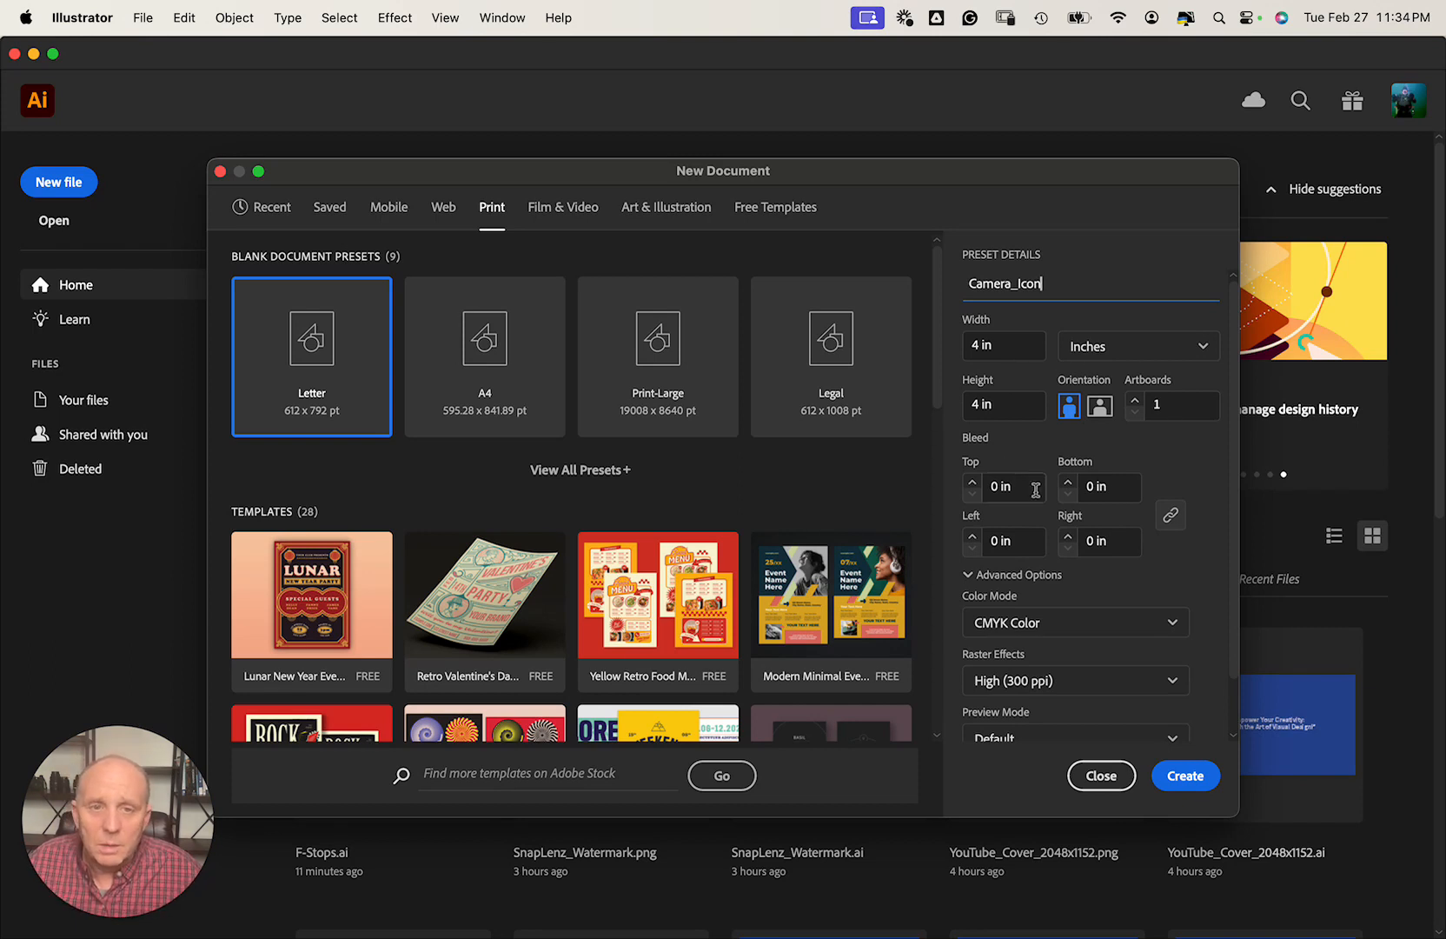
Review the CMYK, 300 ppi settings and create the 4 × 4 in Camera_Icon document.
{"action": "scroll", "coordinate": [1037, 496], "scroll_direction": "down", "scroll_amount": 2}
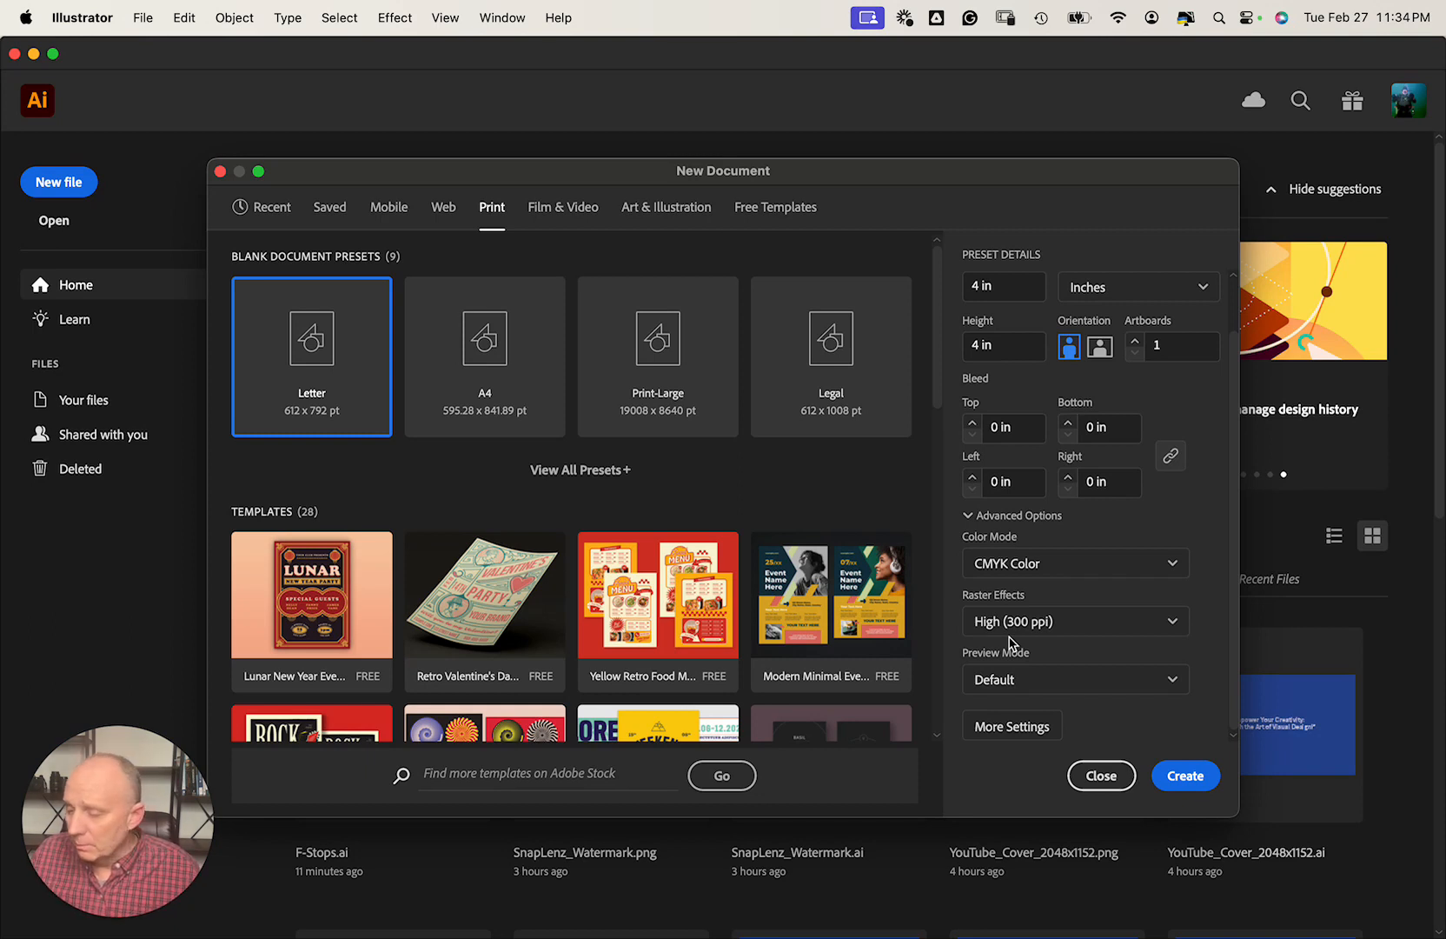
{"action": "left_click", "coordinate": [1076, 520]}
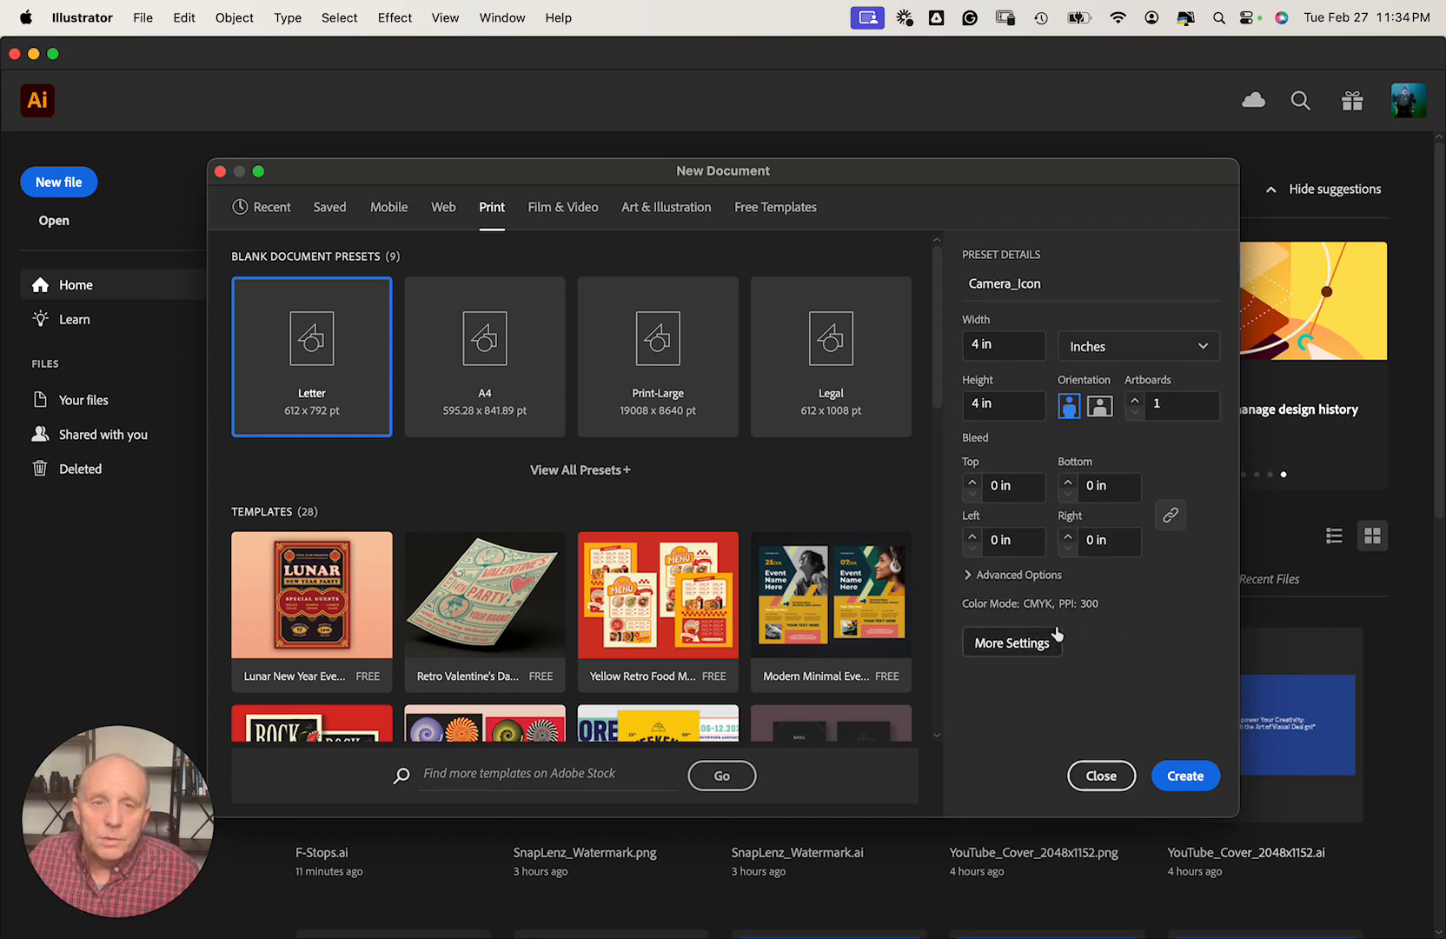
{"action": "left_click", "coordinate": [1012, 643]}
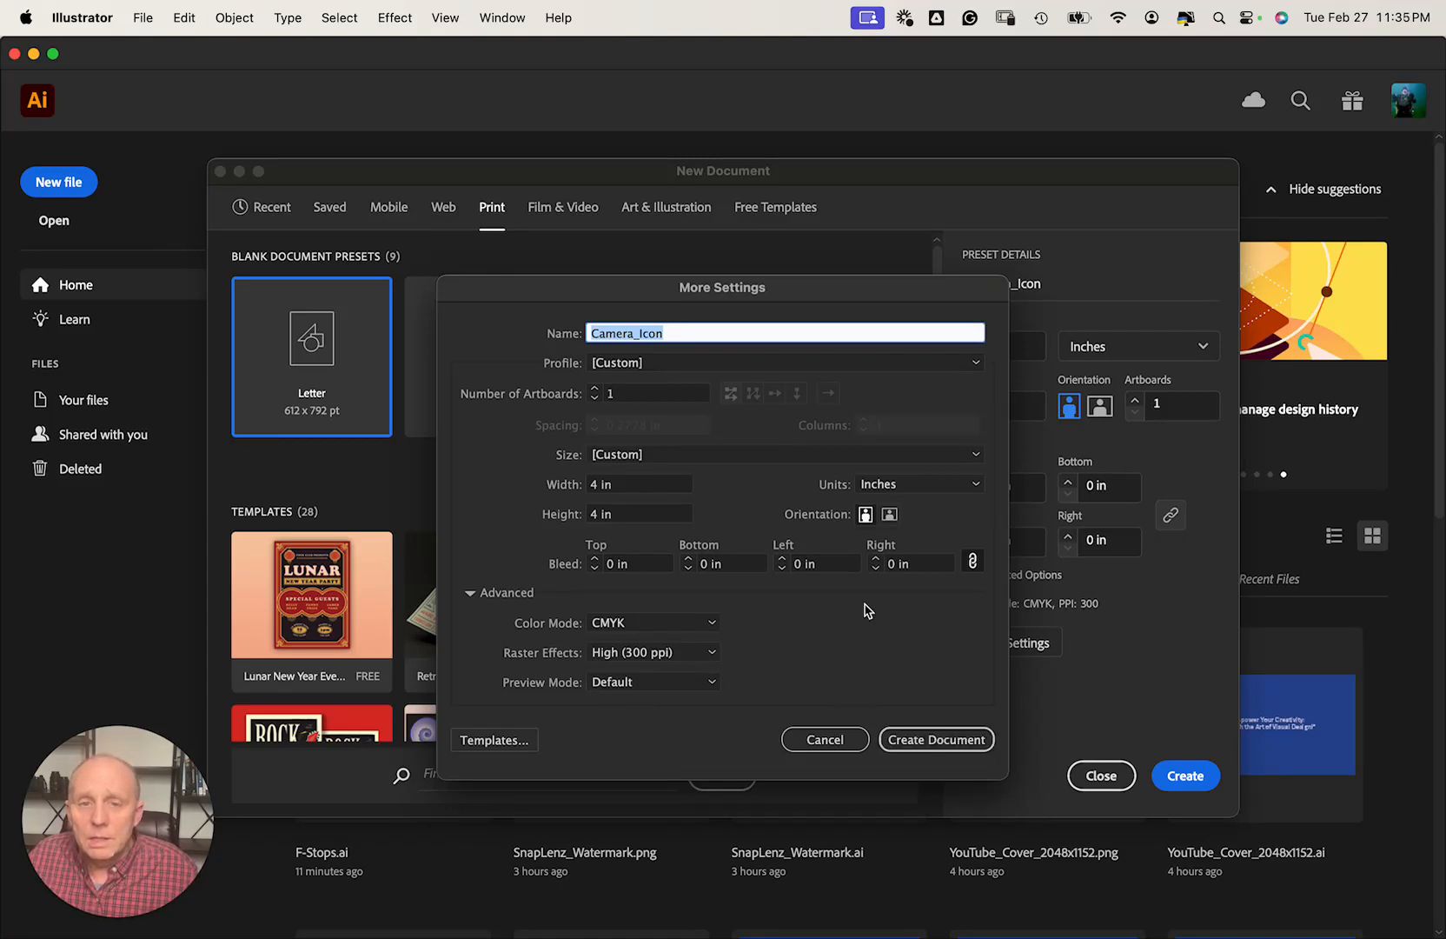
{"action": "left_click", "coordinate": [927, 740]}
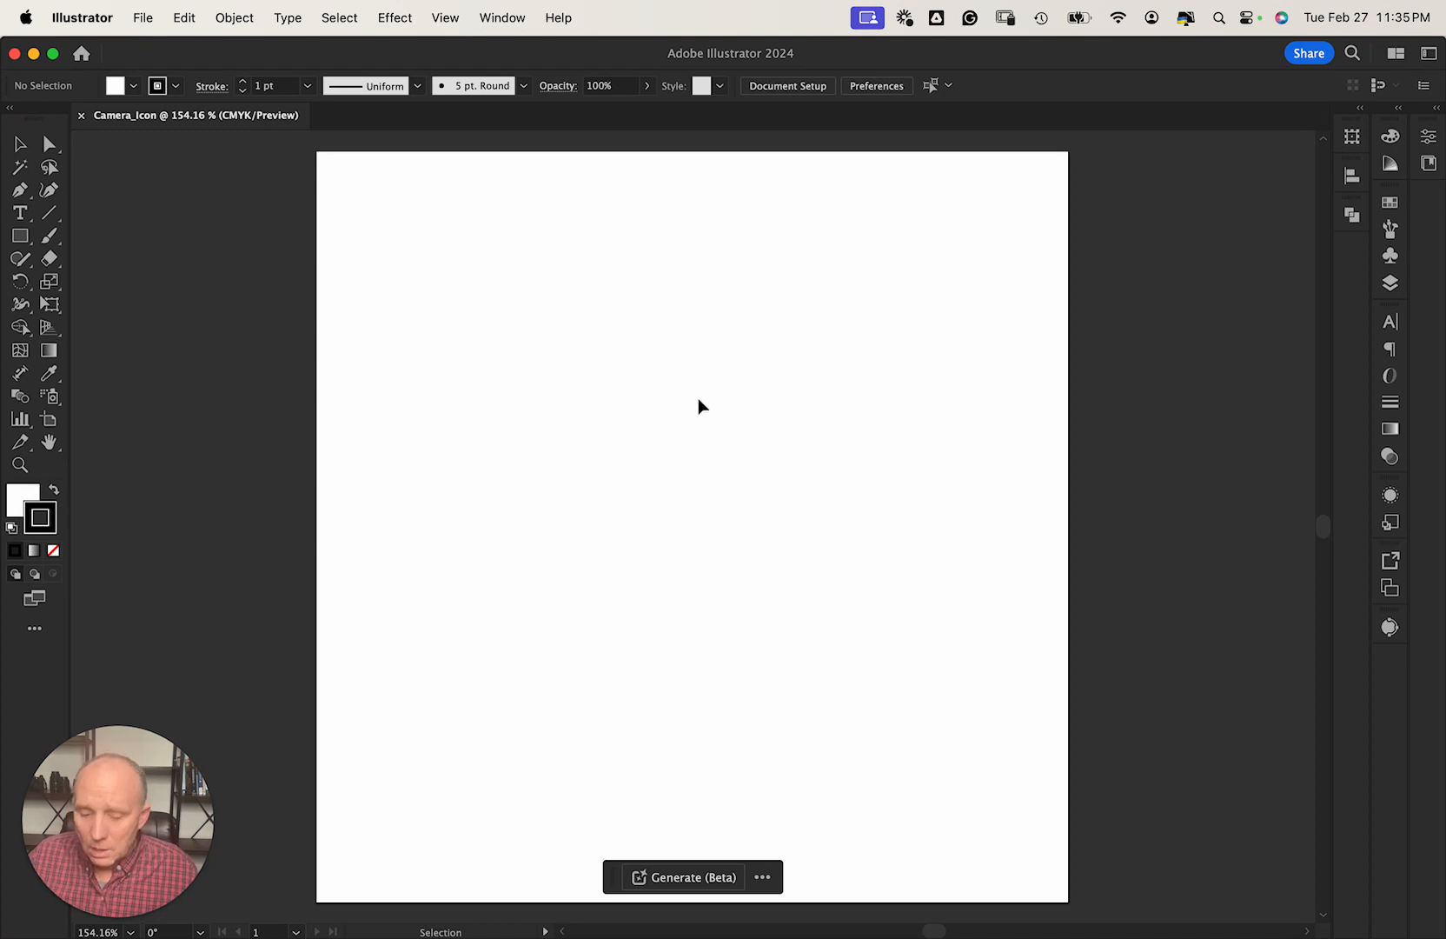
Show rulers (Cmd+R) around the artboard, keeping their units in inches.
{"action": "key", "text": "super+r"}
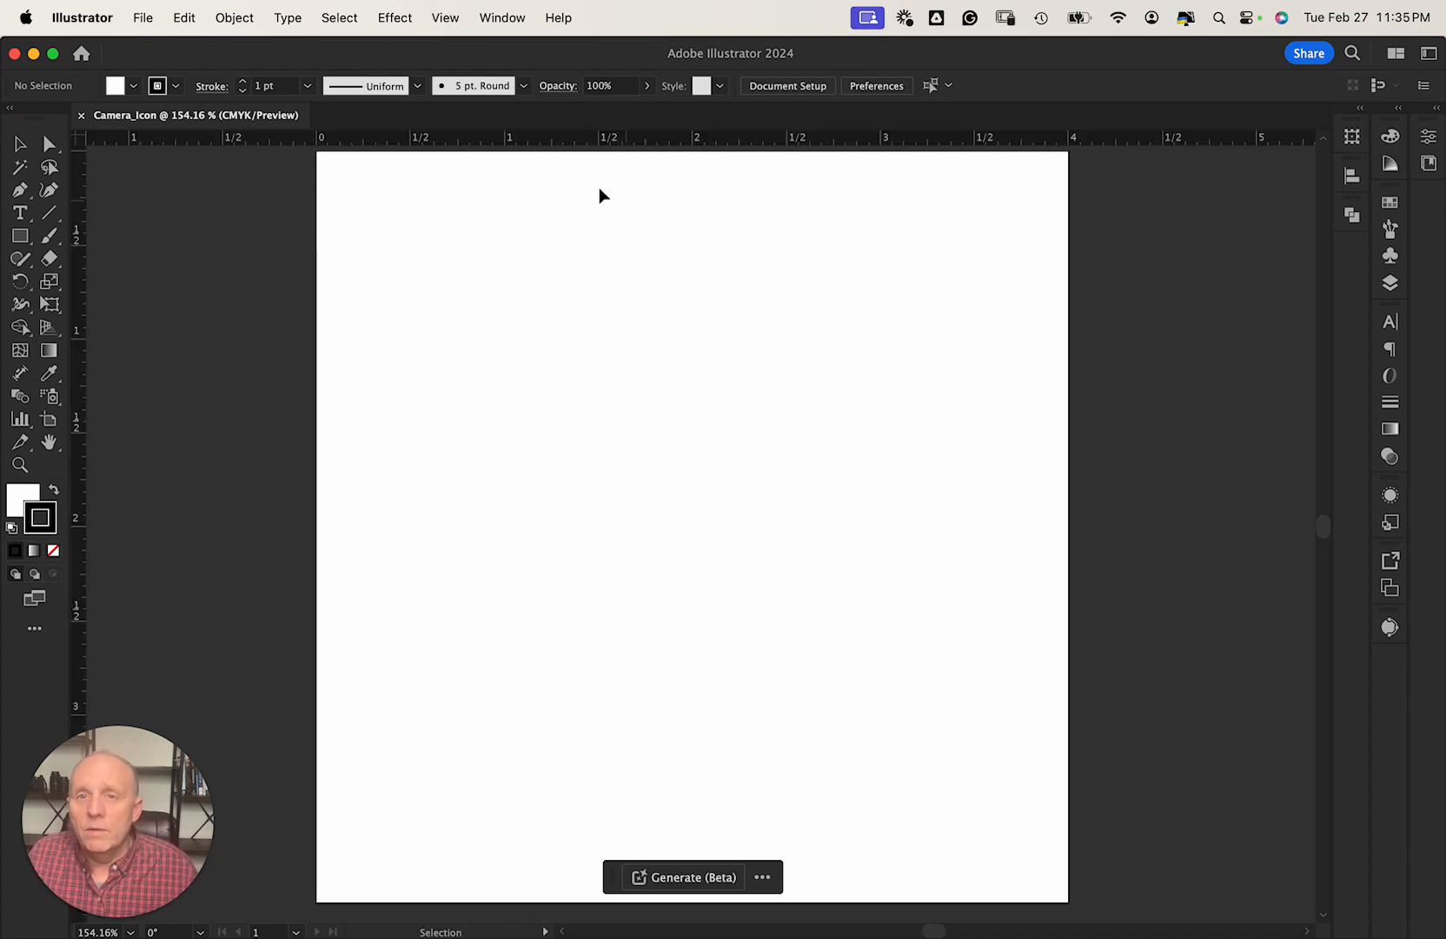
{"action": "right_click", "coordinate": [565, 145]}
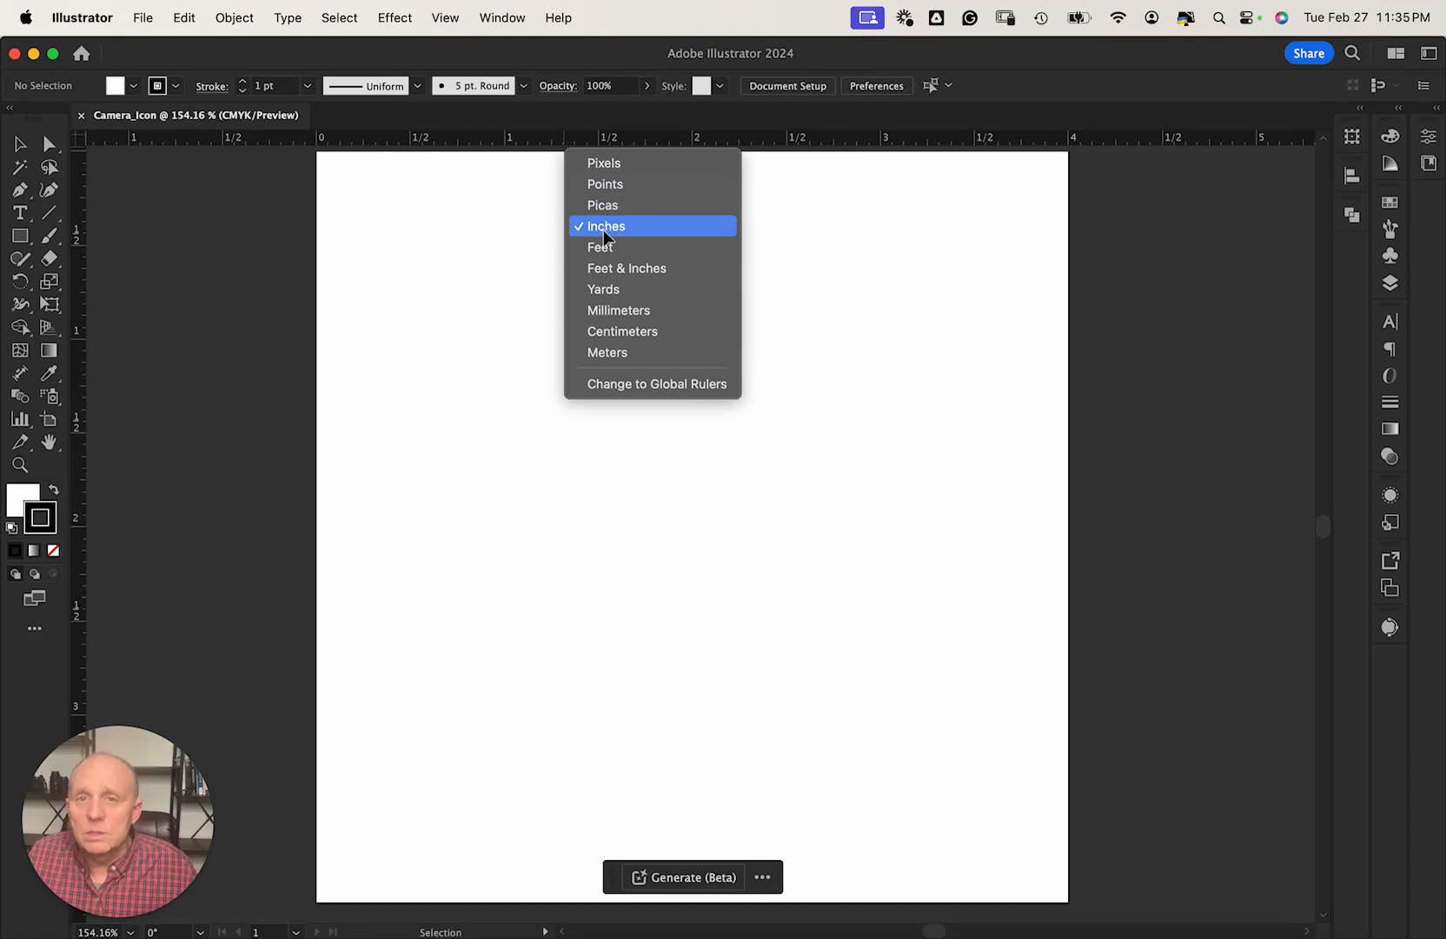
{"action": "left_click", "coordinate": [544, 146]}
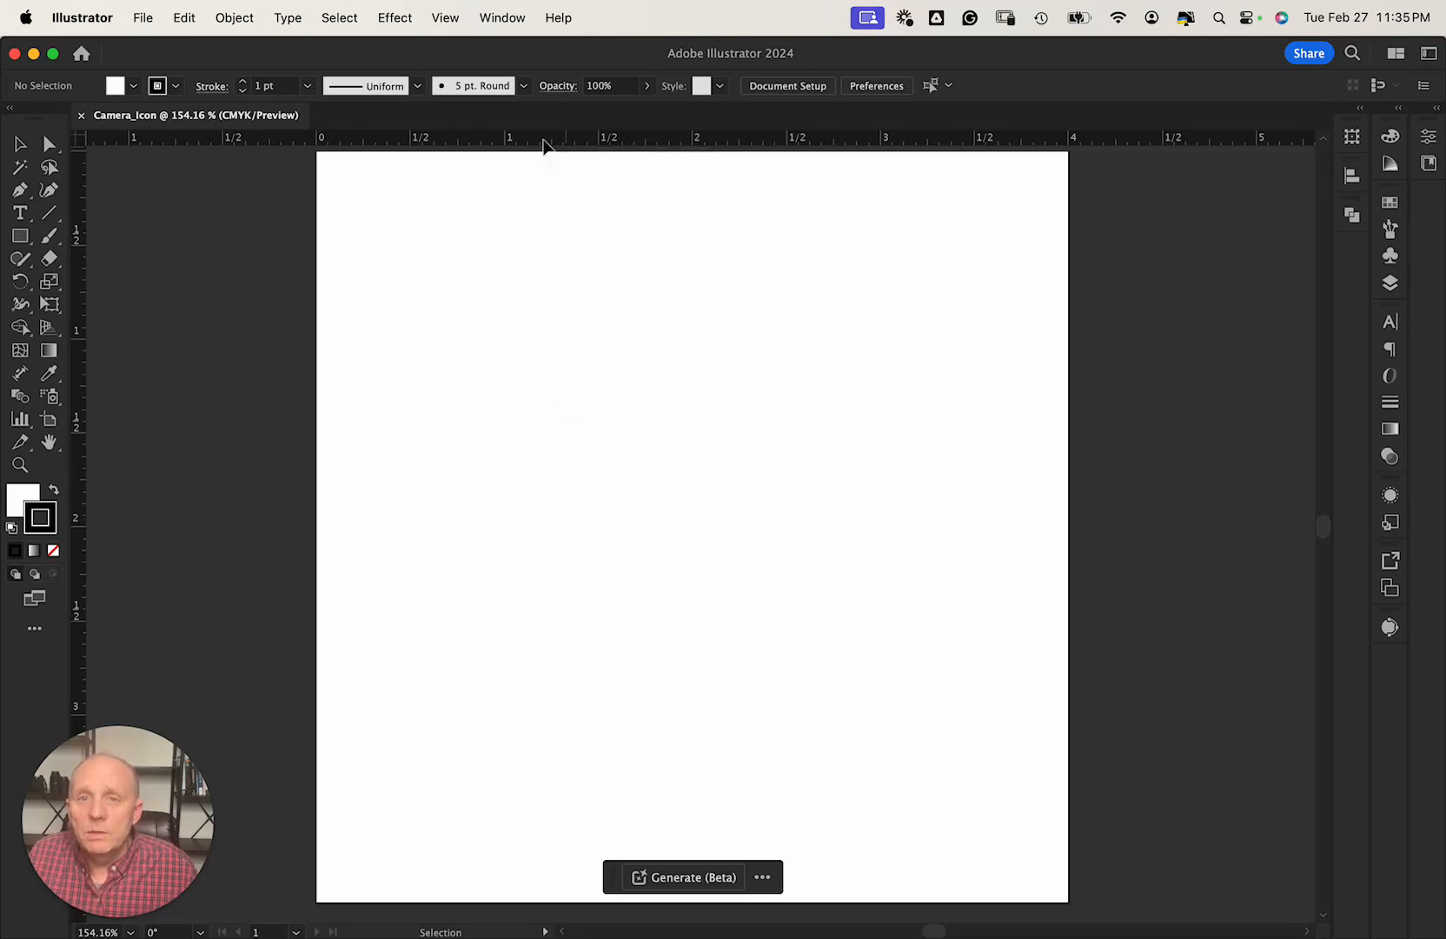
{"action": "left_click", "coordinate": [143, 18]}
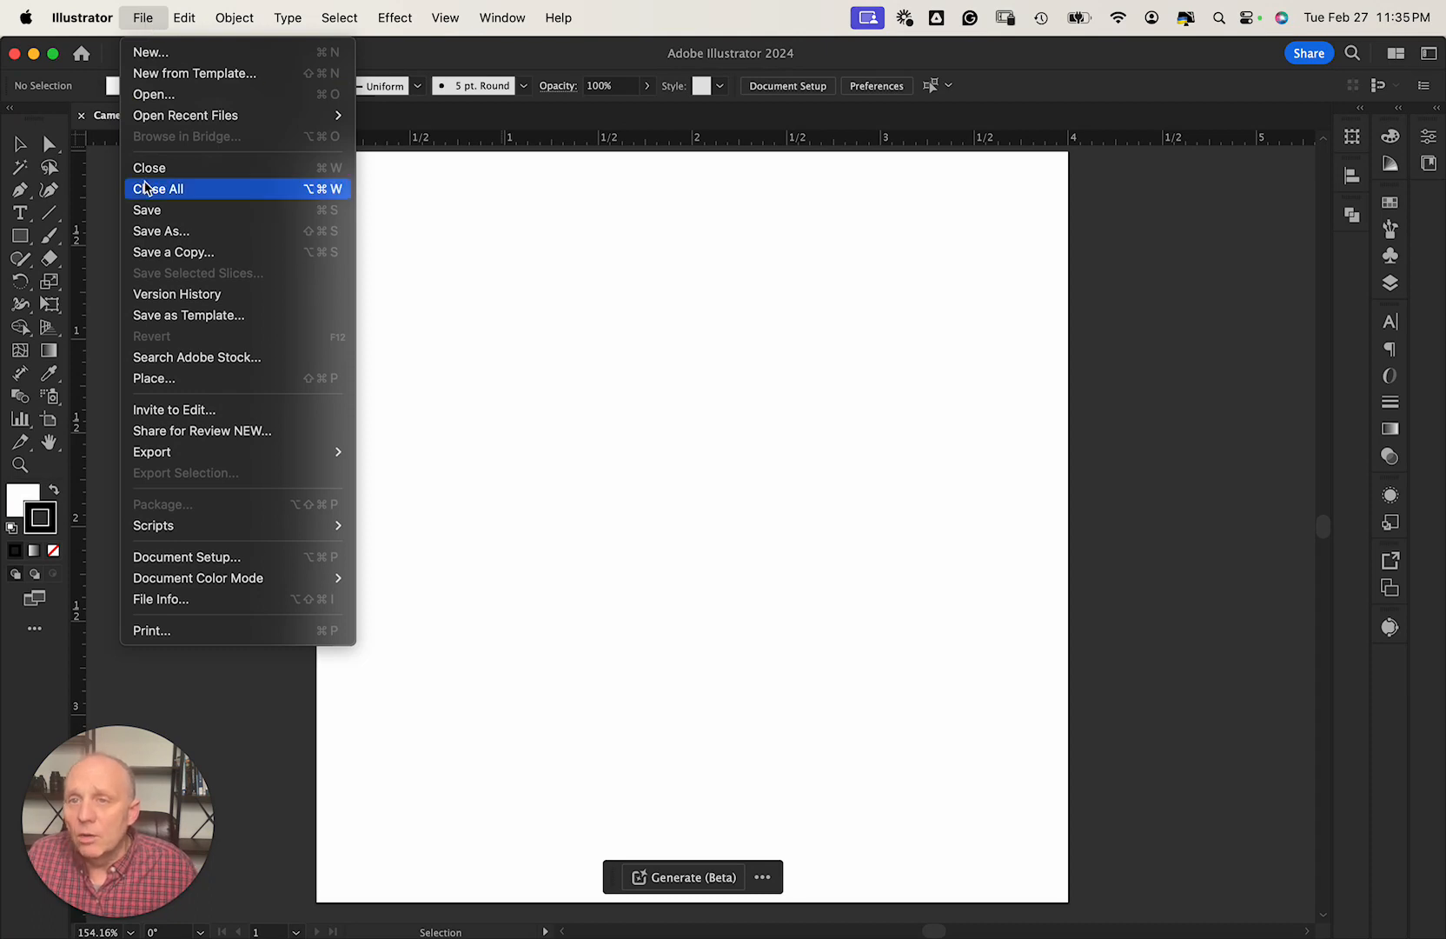
Choose the external drive's SnapLenz › Fun_Created_Artistic_Work folder as the Save As location.
{"action": "left_click", "coordinate": [168, 233]}
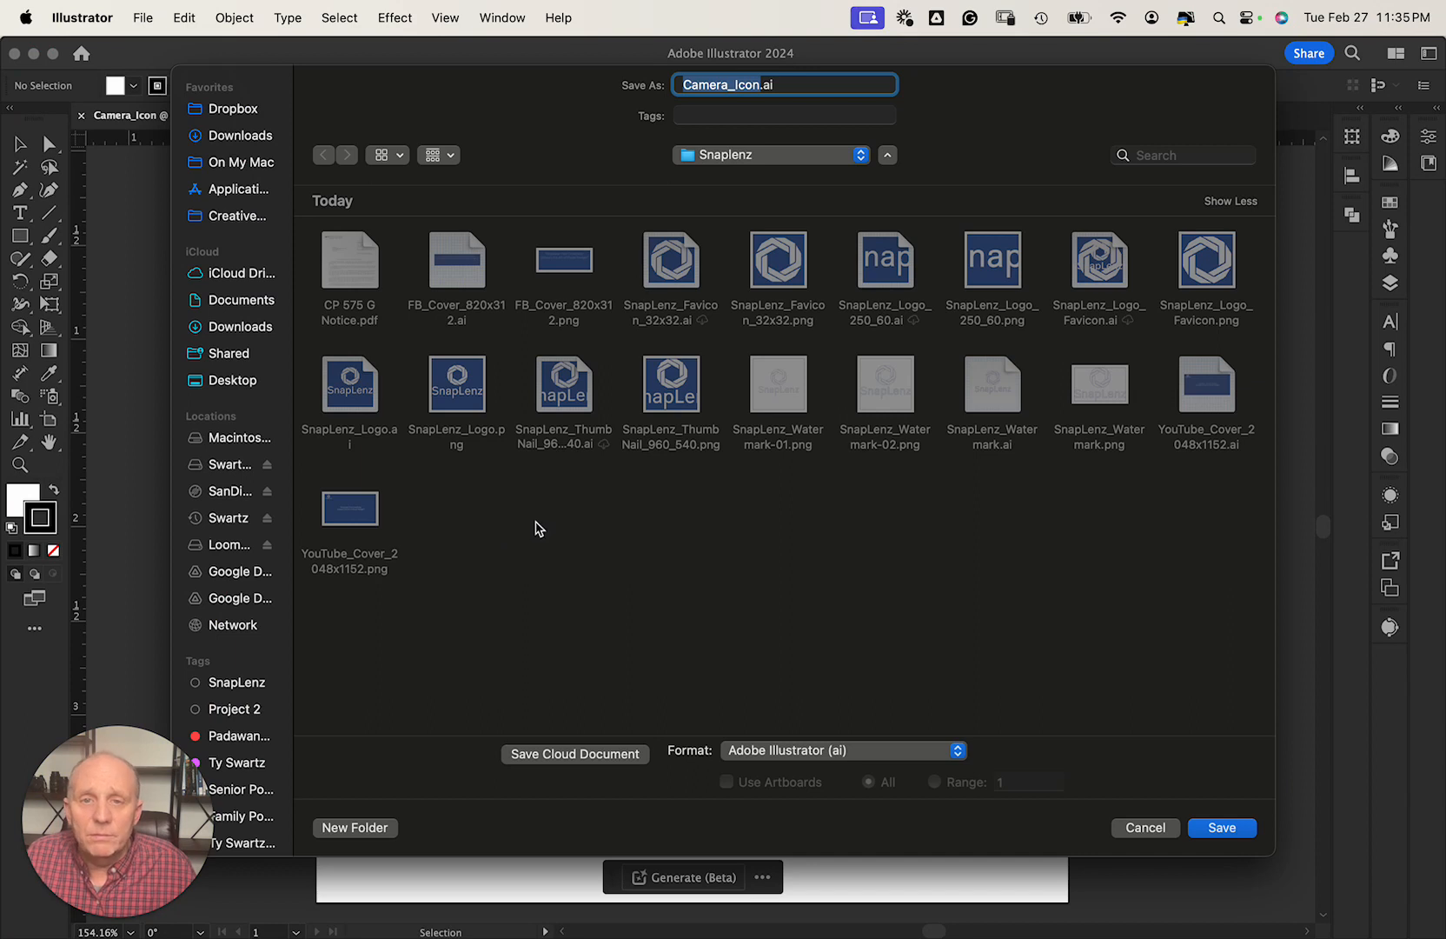
{"action": "left_click", "coordinate": [730, 160]}
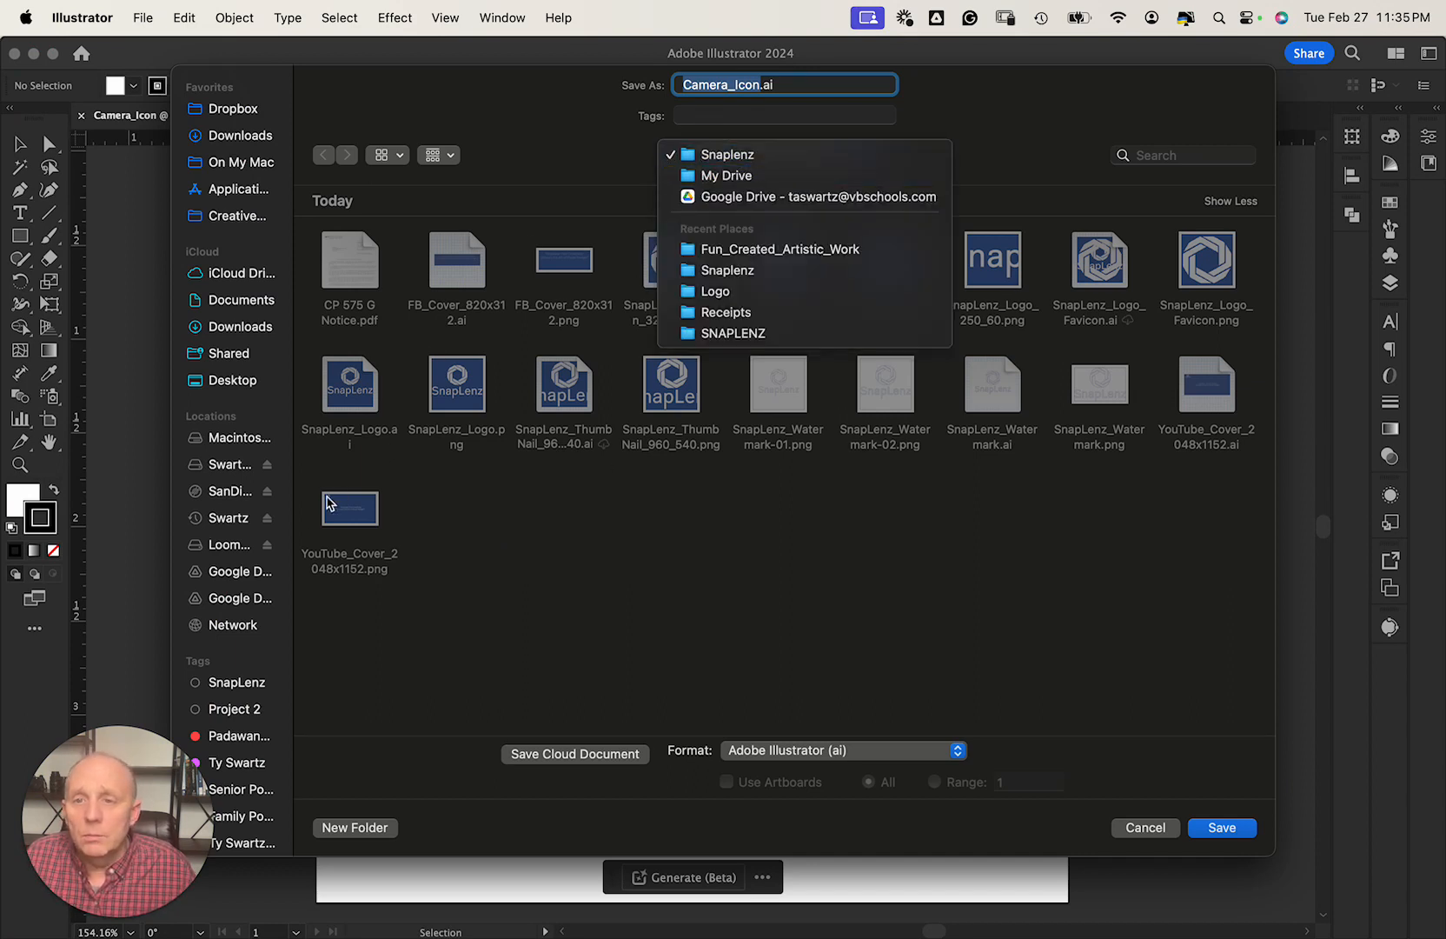
{"action": "left_click", "coordinate": [231, 465]}
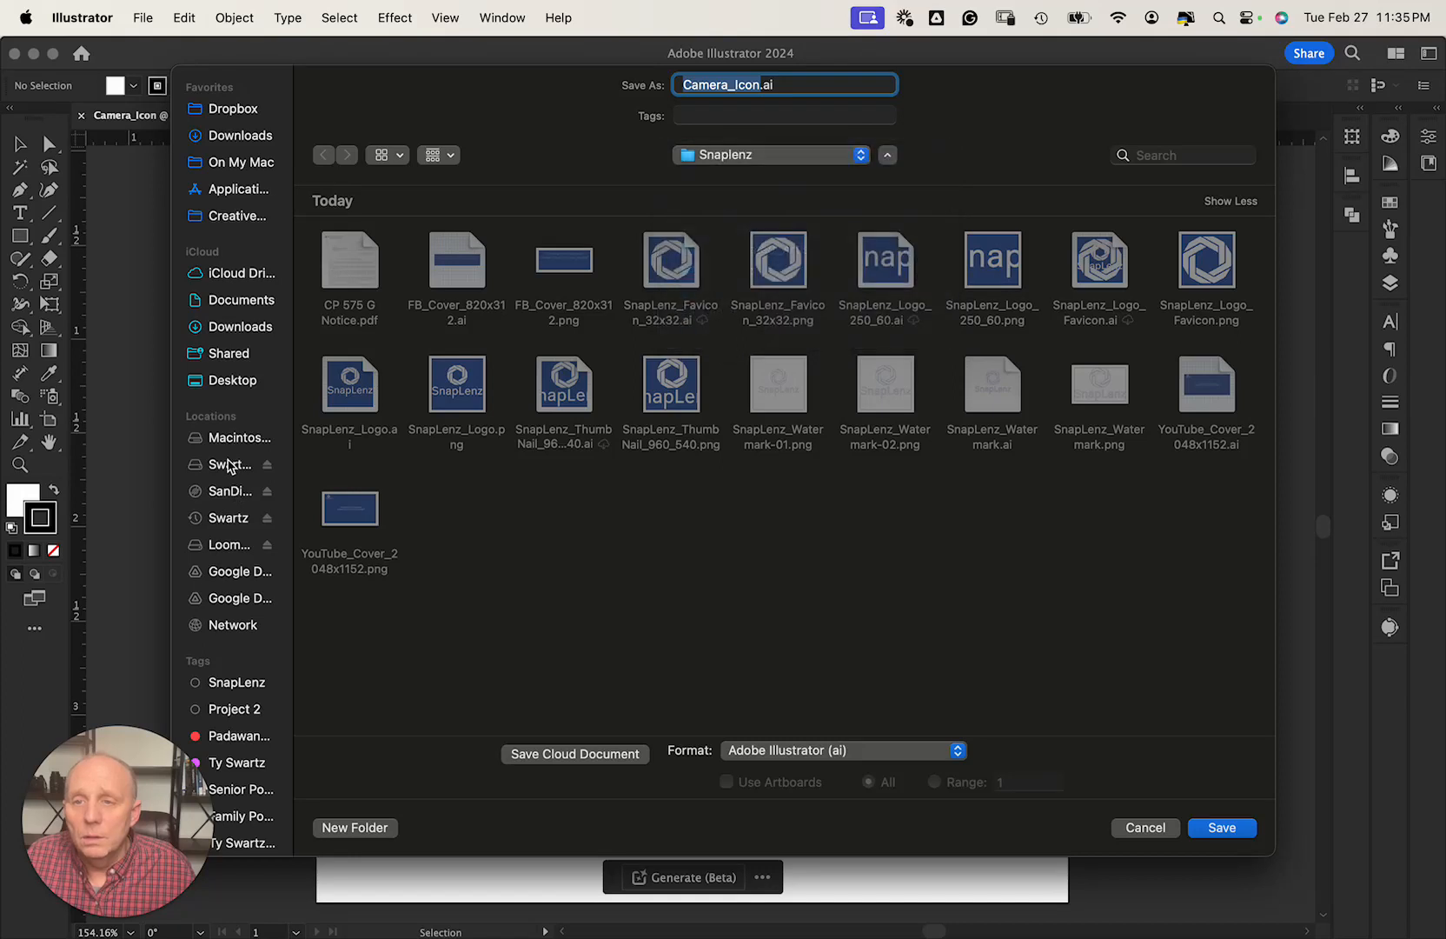
{"action": "left_click", "coordinate": [231, 442]}
{"action": "left_click", "coordinate": [231, 464]}
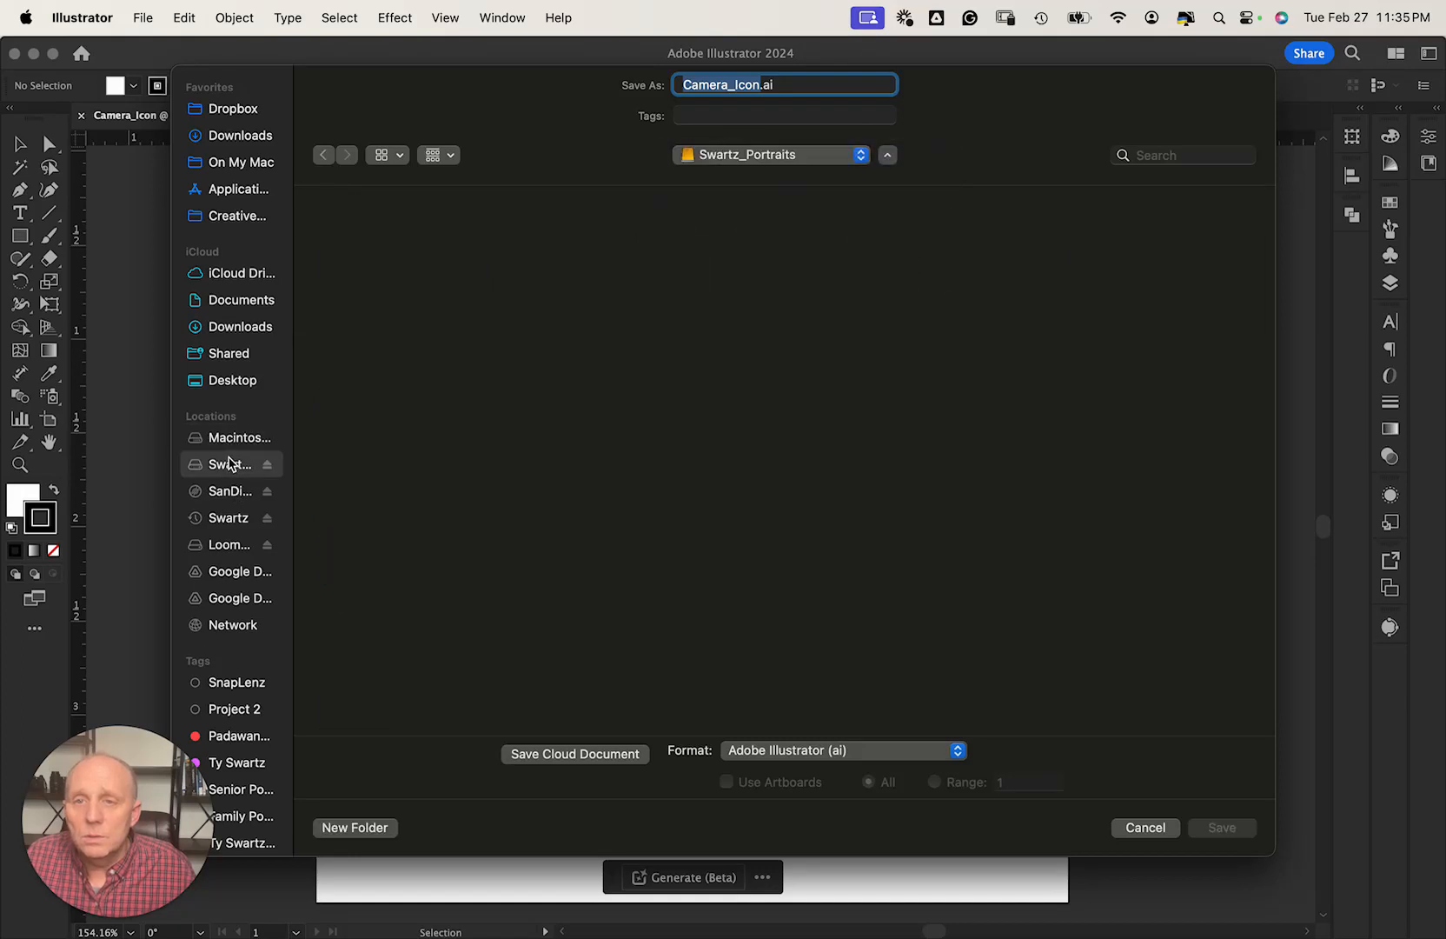
{"action": "left_click", "coordinate": [365, 280]}
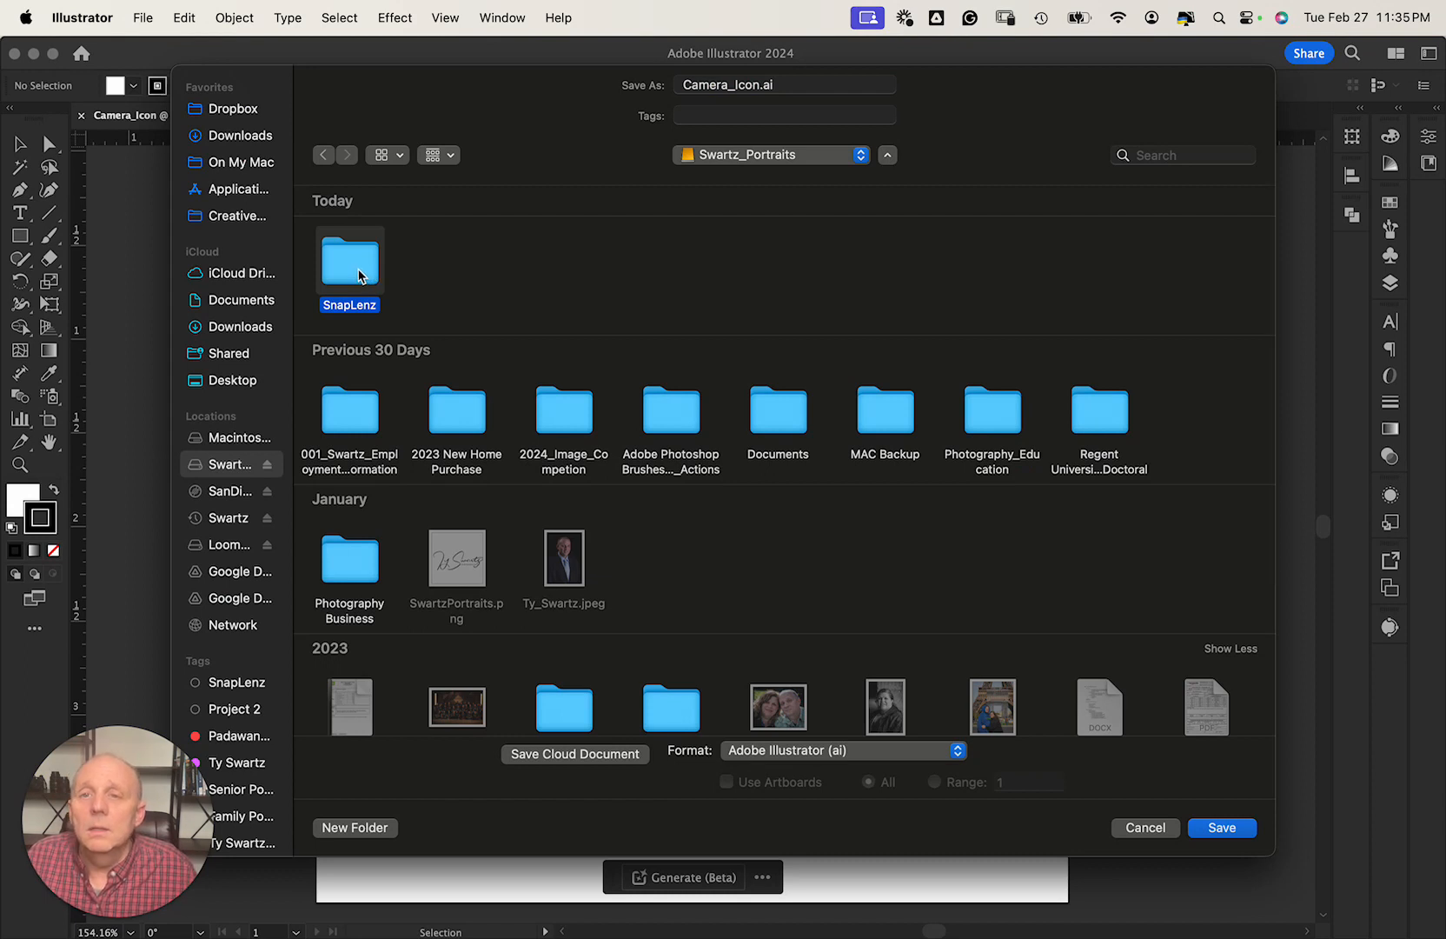
{"action": "left_click", "coordinate": [544, 295]}
{"action": "left_click", "coordinate": [362, 264]}
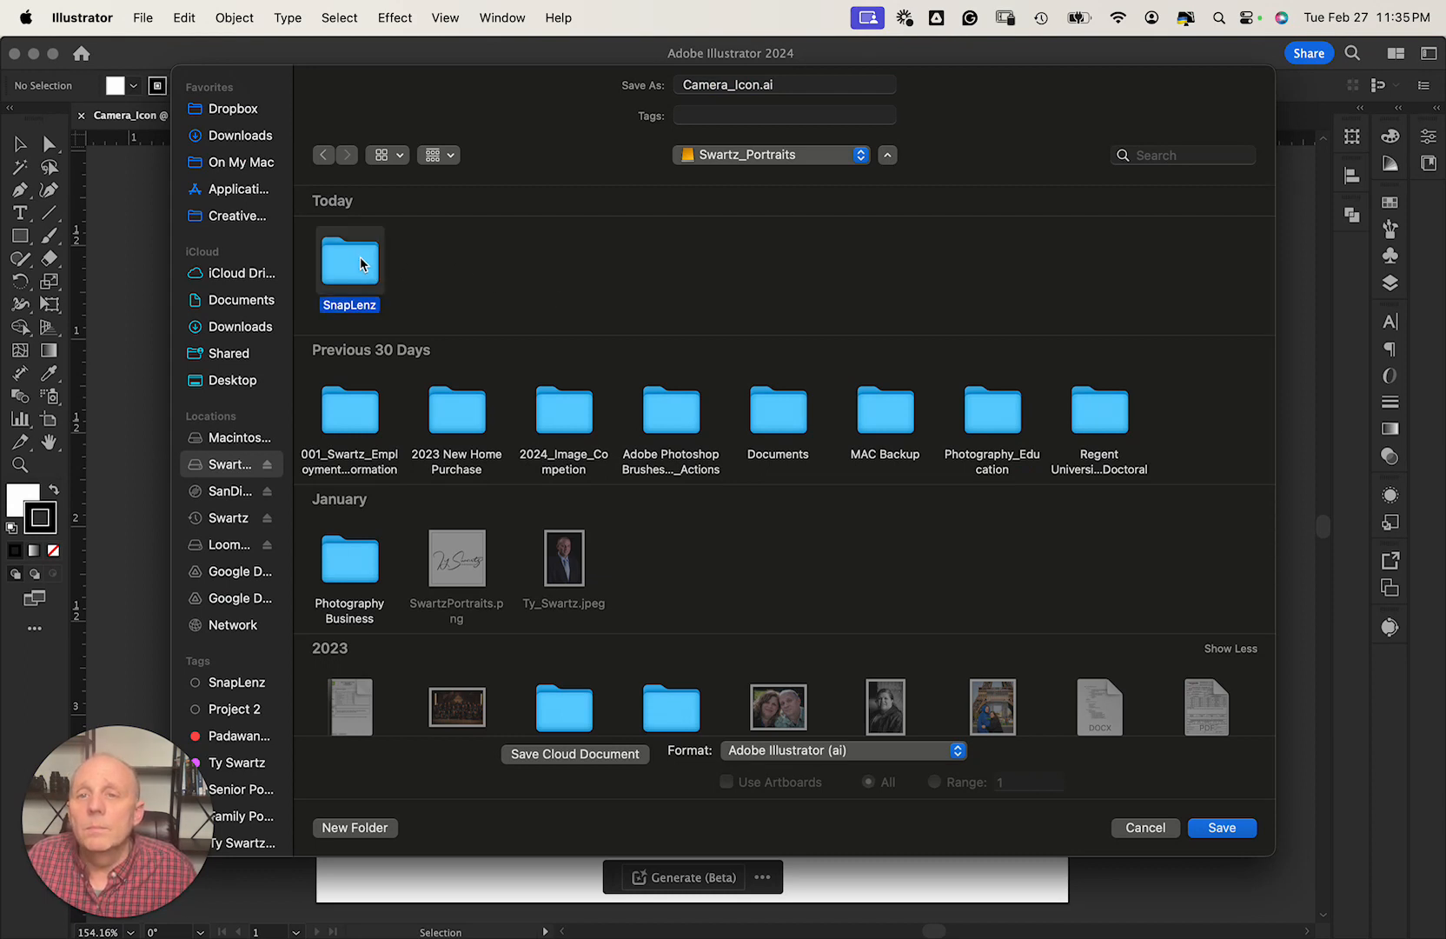
{"action": "double_click", "coordinate": [352, 260]}
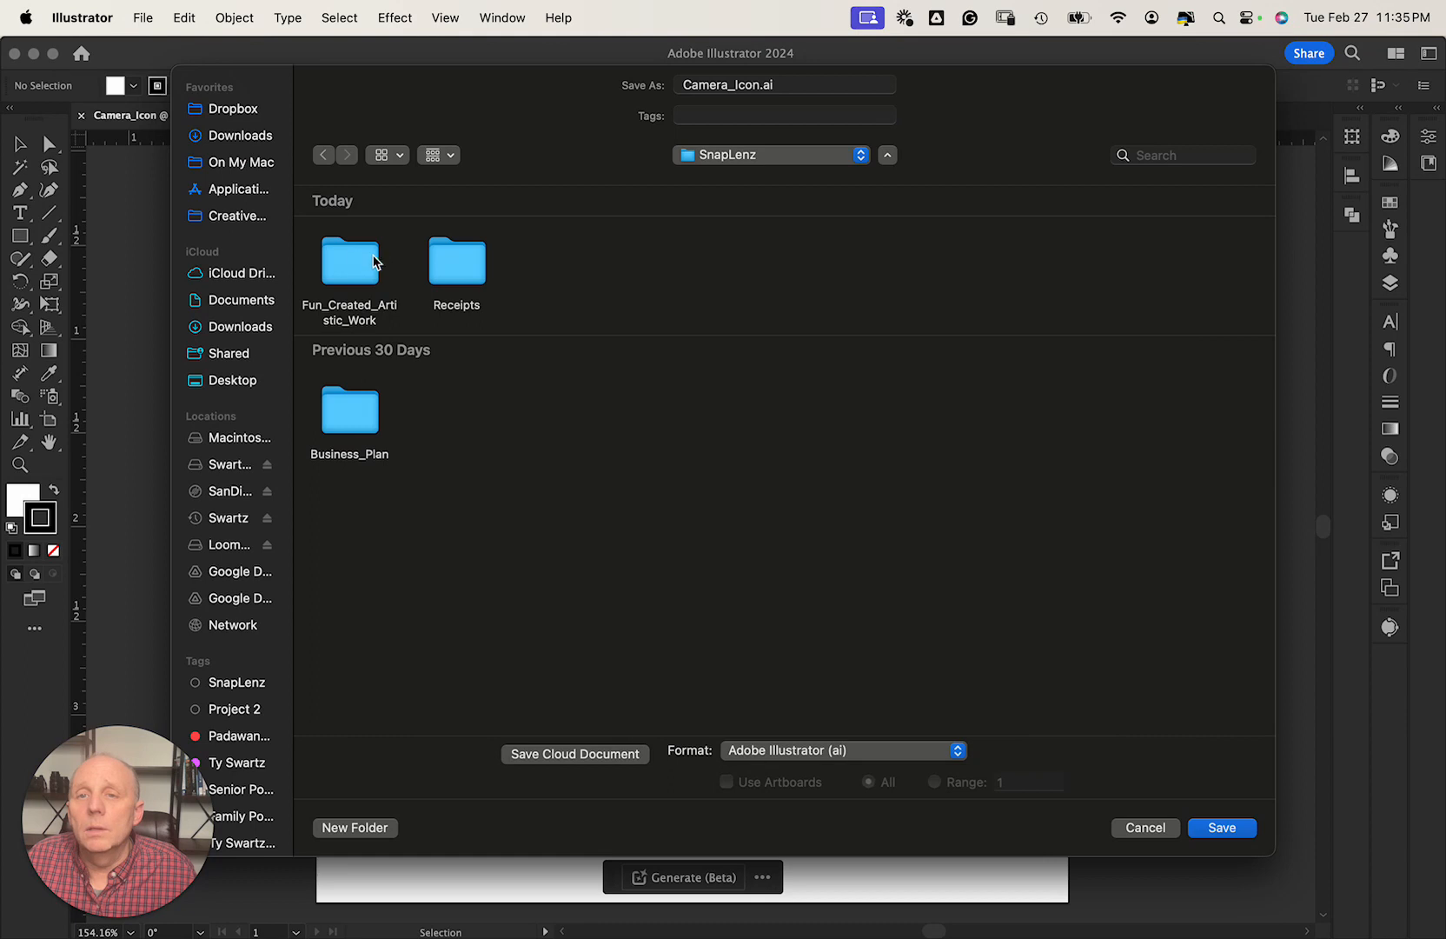
{"action": "left_click", "coordinate": [342, 259]}
{"action": "double_click", "coordinate": [342, 259]}
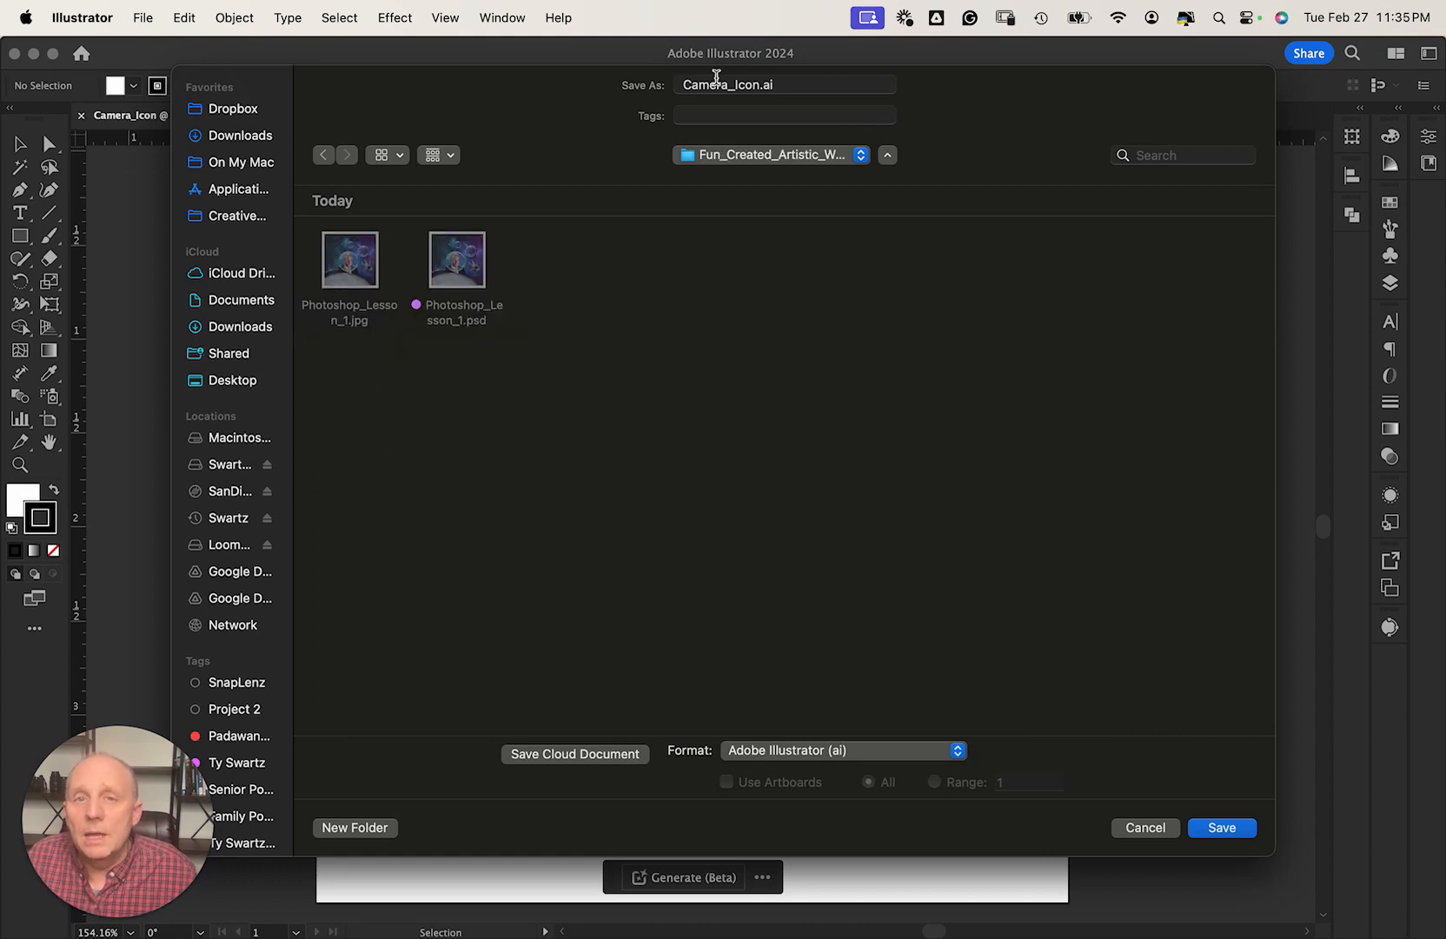
Save Camera_Icon.ai there with Illustrator 2020 compatibility options.
{"action": "left_click", "coordinate": [1208, 829]}
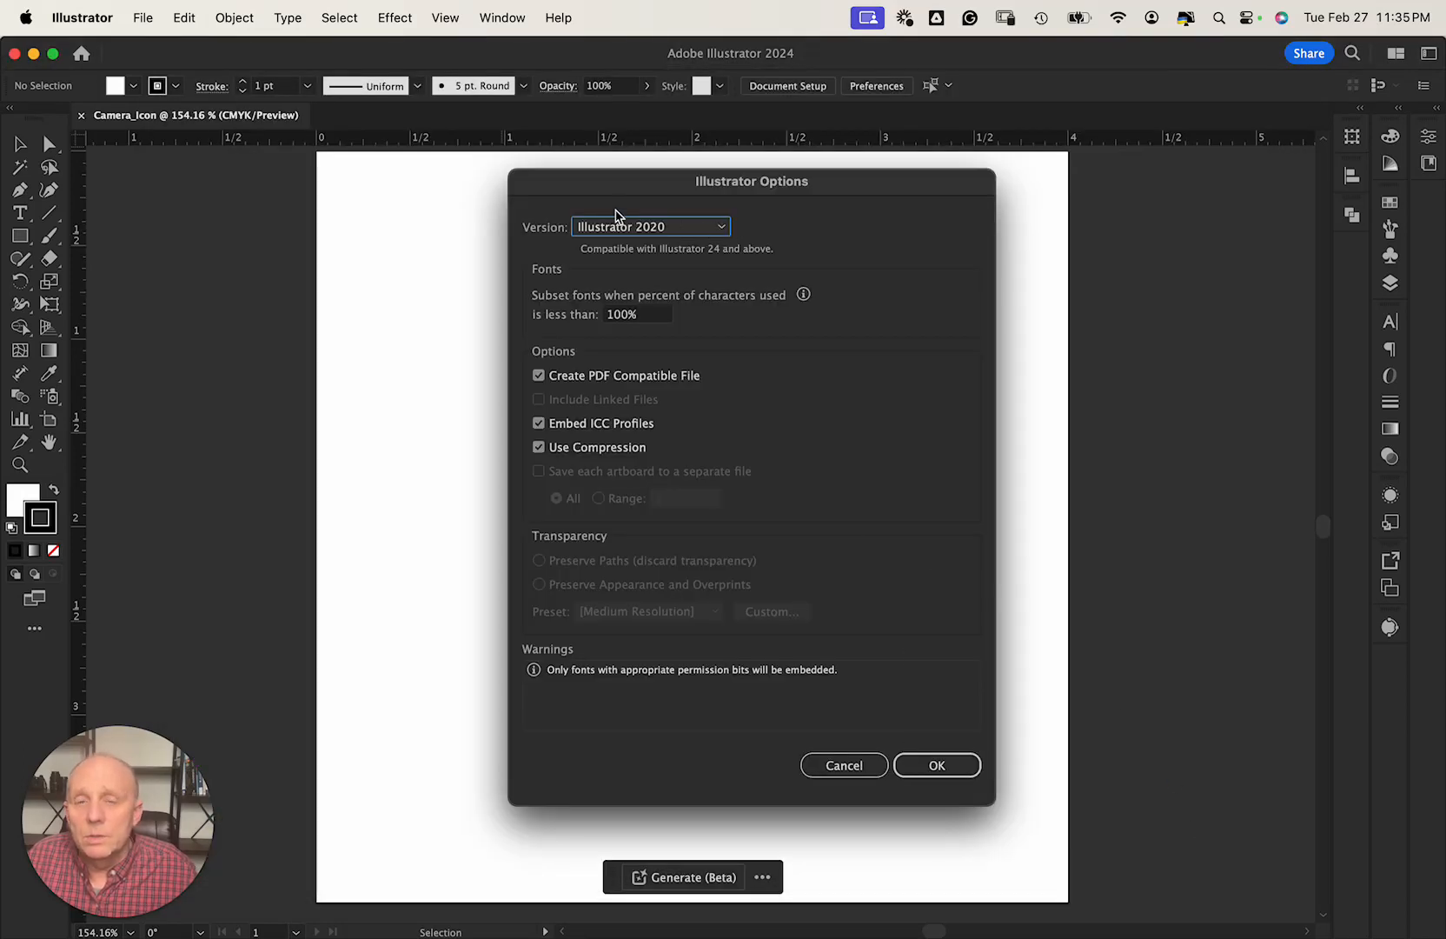
{"action": "left_click", "coordinate": [645, 228]}
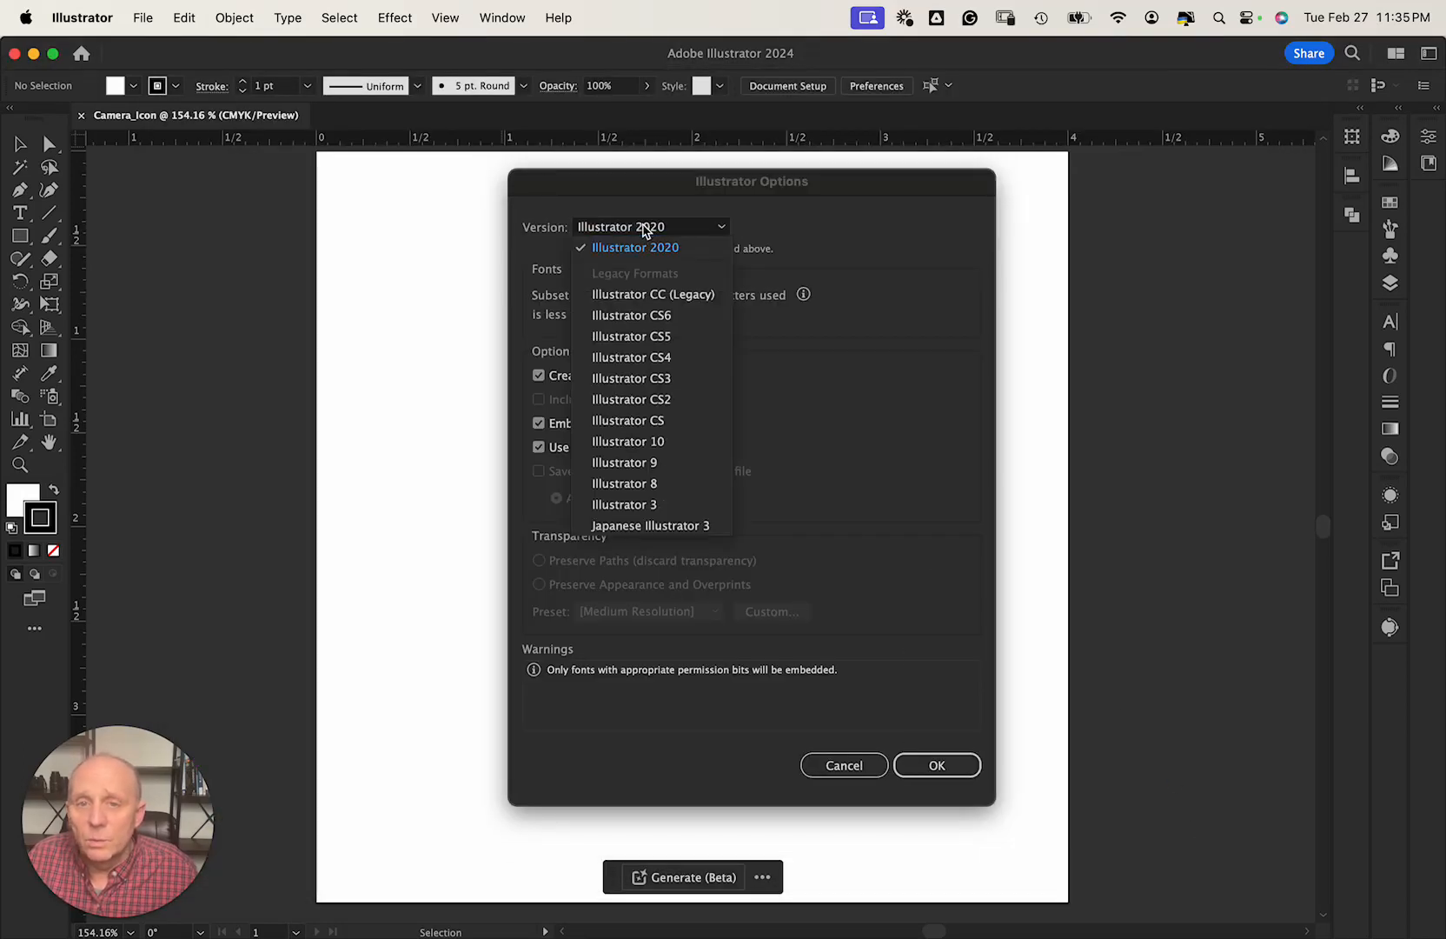
{"action": "left_click", "coordinate": [644, 229]}
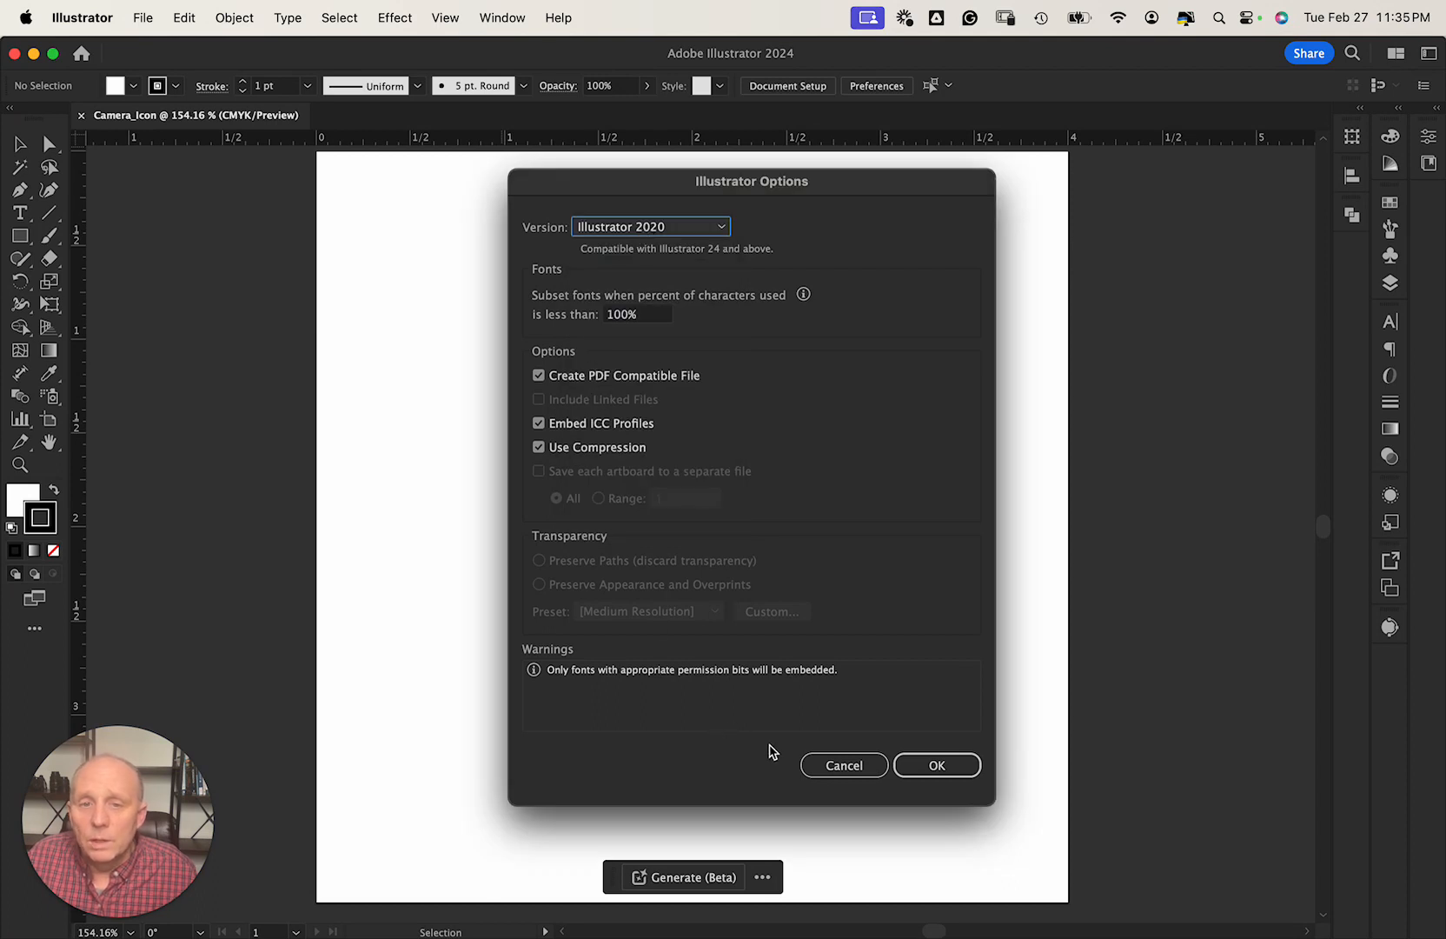
{"action": "left_click", "coordinate": [929, 767]}
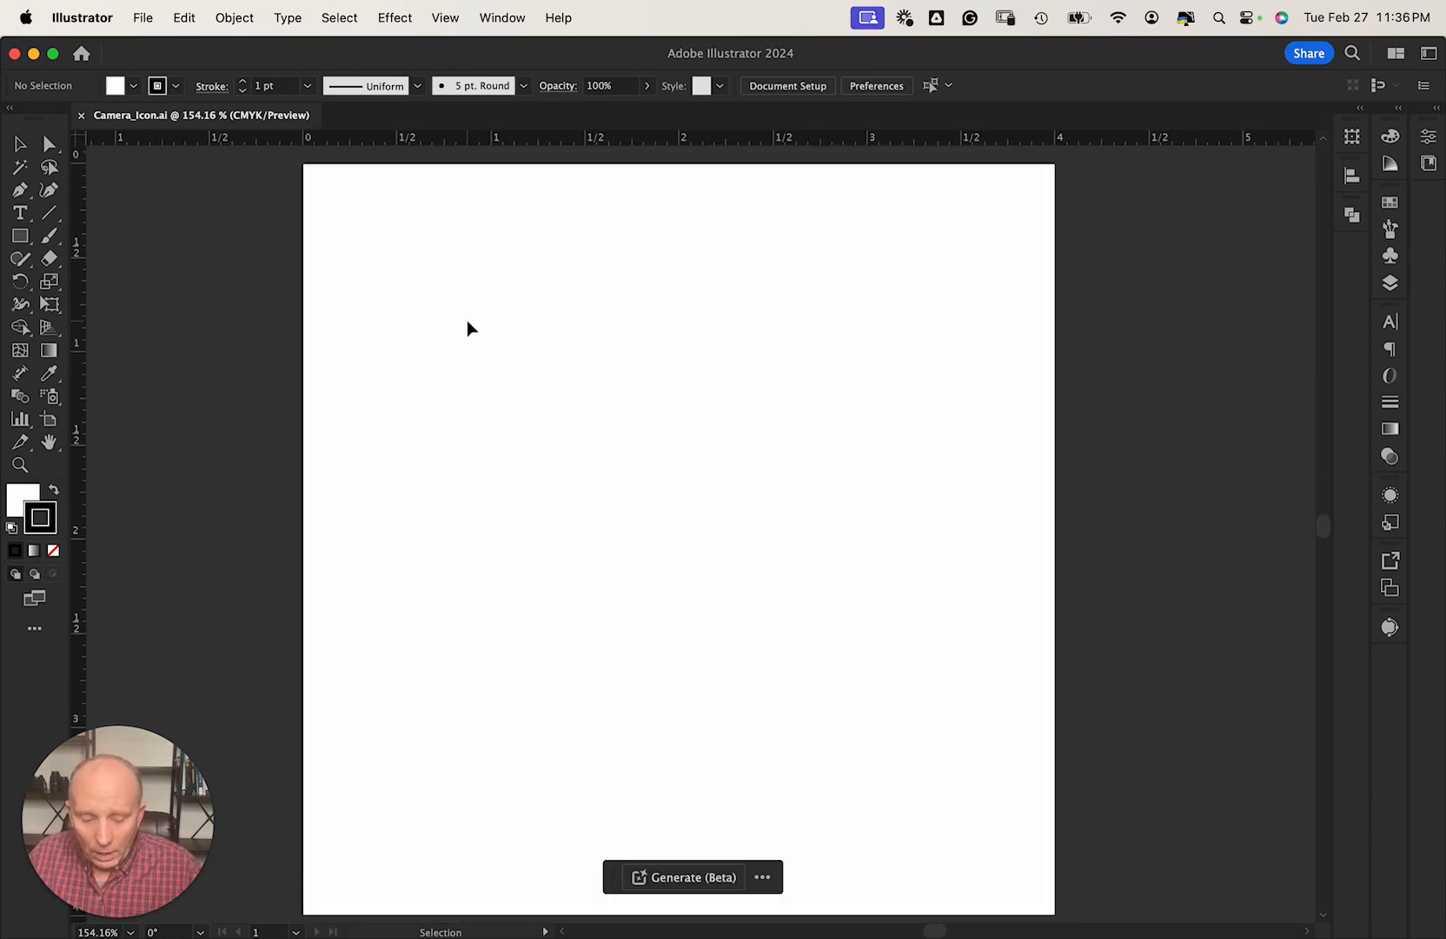
Draw a Shift-constrained circle about 3.76 in across with the Ellipse Tool.
{"action": "key", "text": "super+0"}
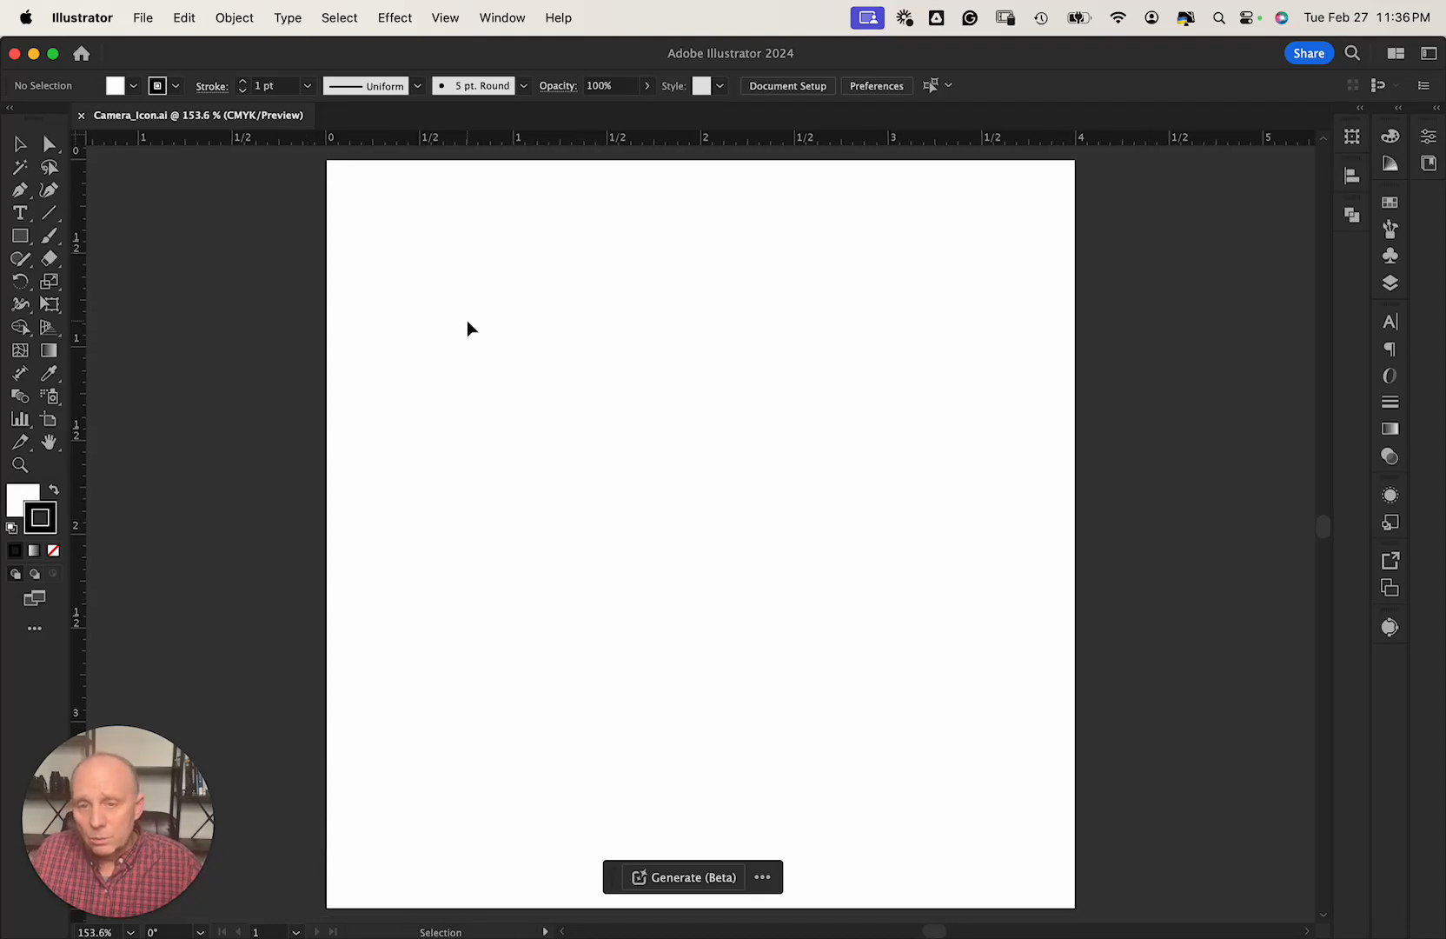
{"action": "left_click", "coordinate": [25, 247]}
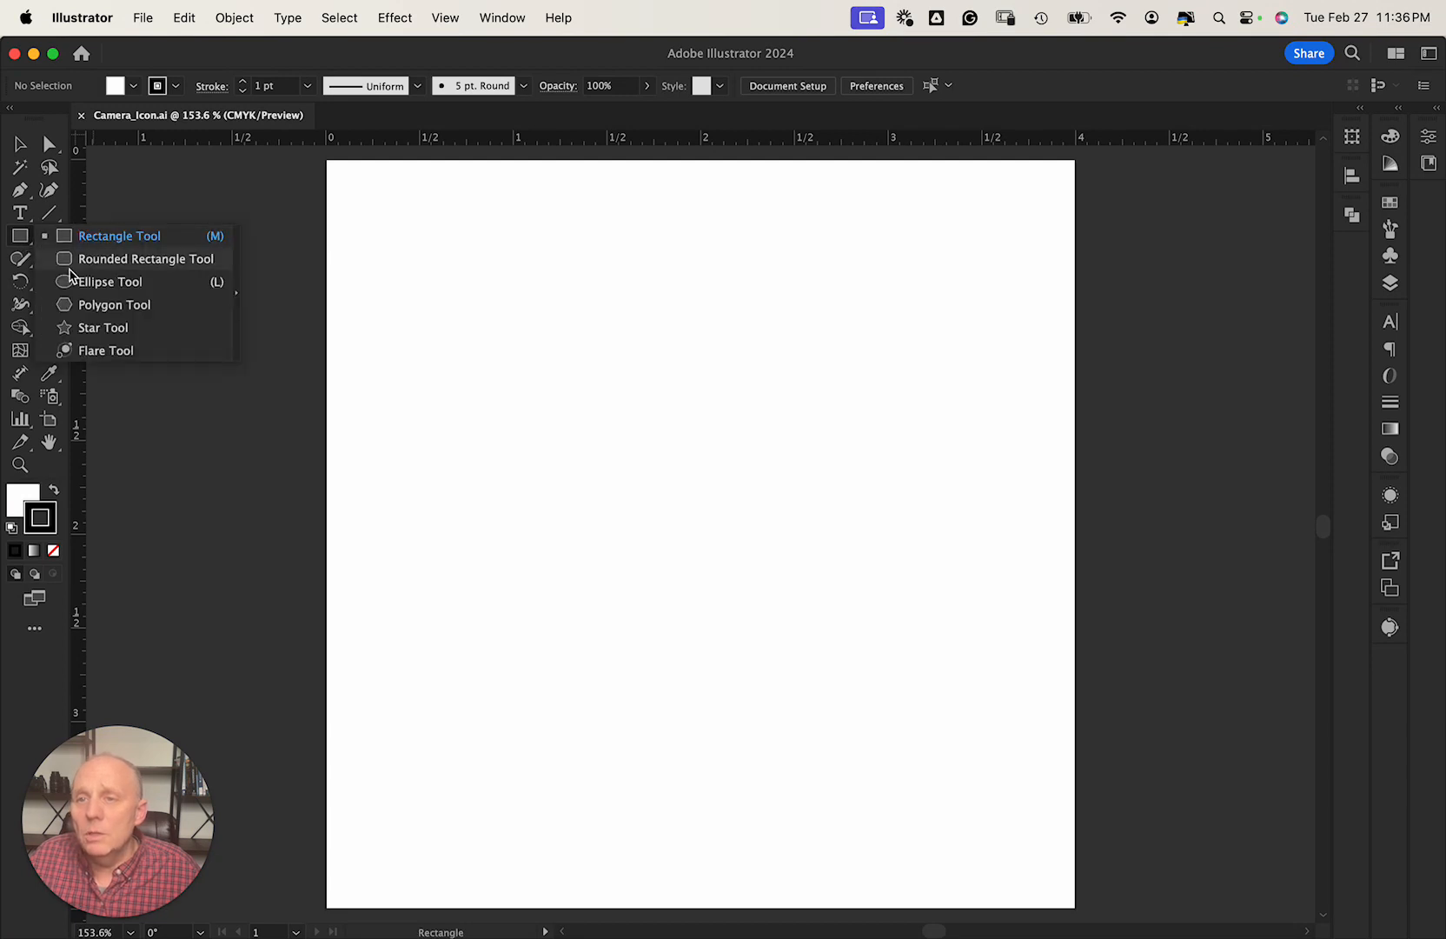
{"action": "left_click", "coordinate": [67, 285]}
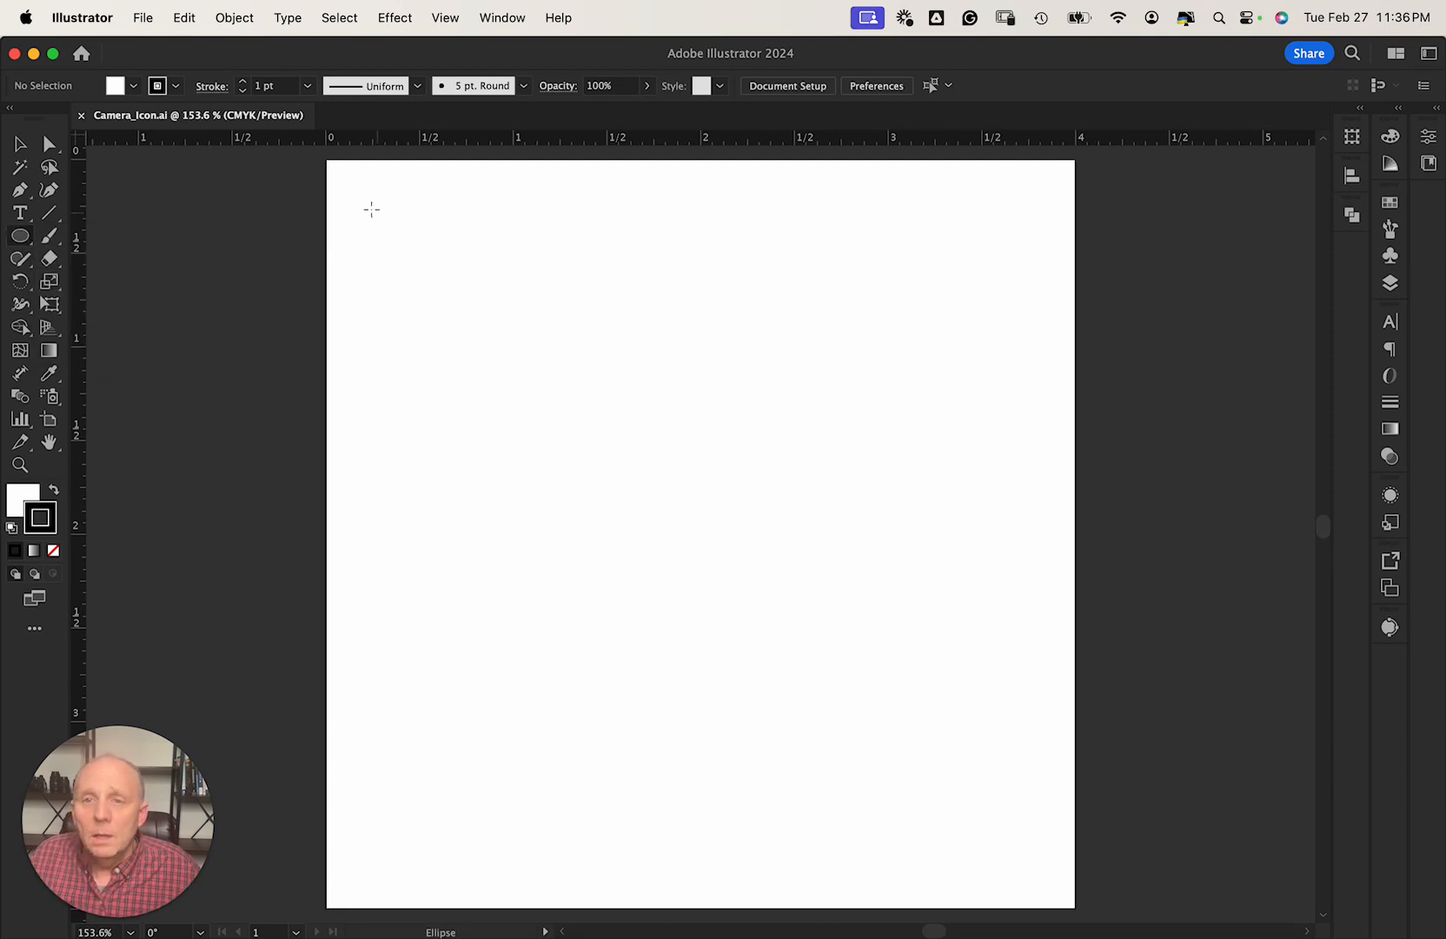
{"action": "left_click_drag", "start_coordinate": [353, 185], "coordinate": [984, 889]}
{"action": "key", "text": "shift"}
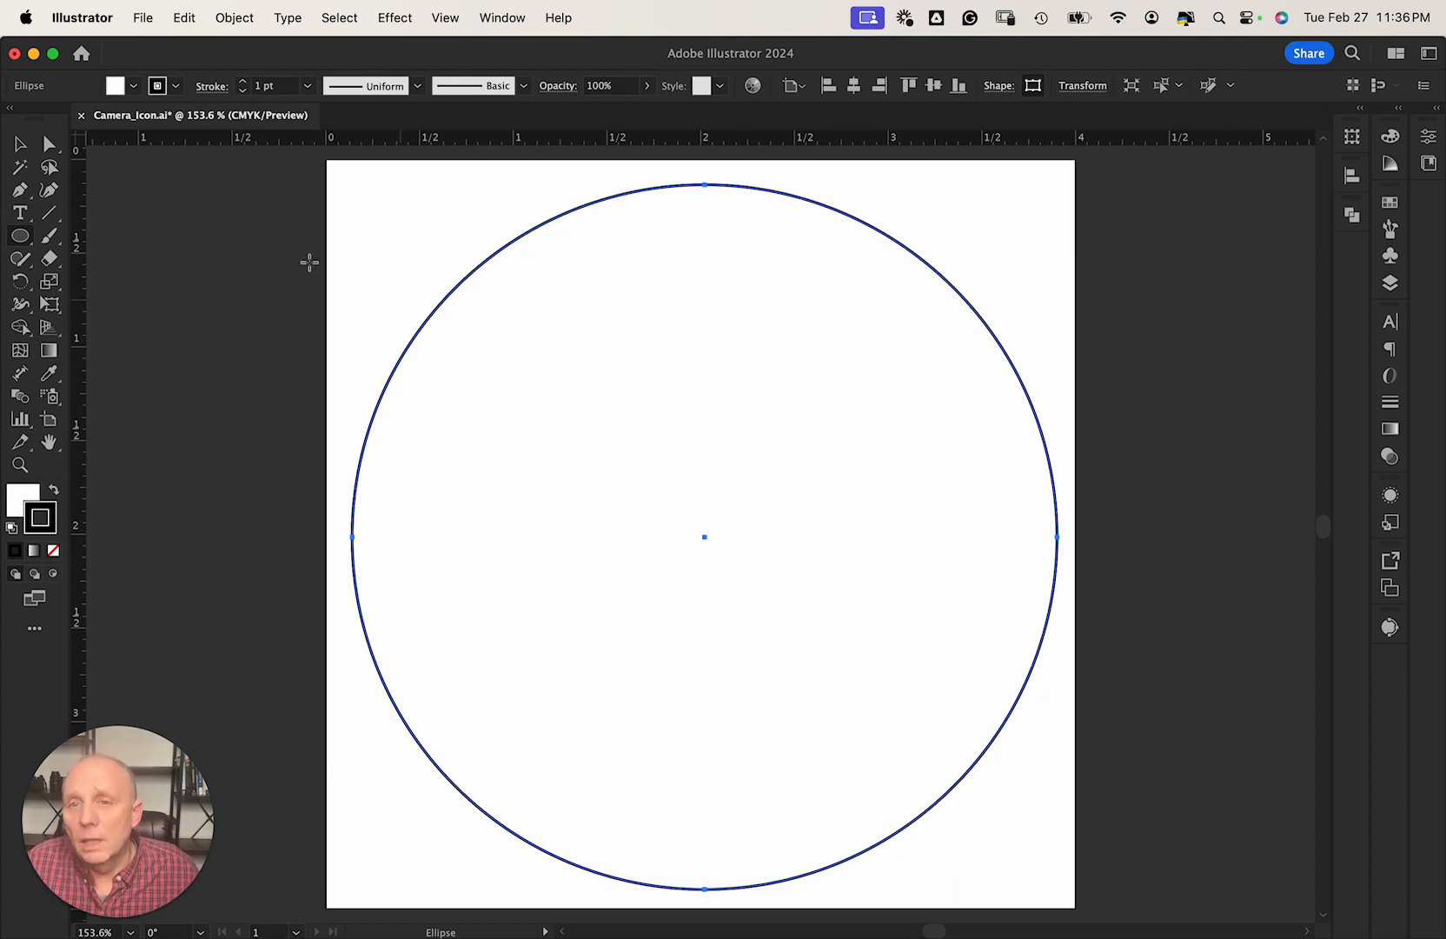
Give the circle no stroke and a CMYK Green fill.
{"action": "key", "text": "v"}
{"action": "left_click", "coordinate": [176, 86]}
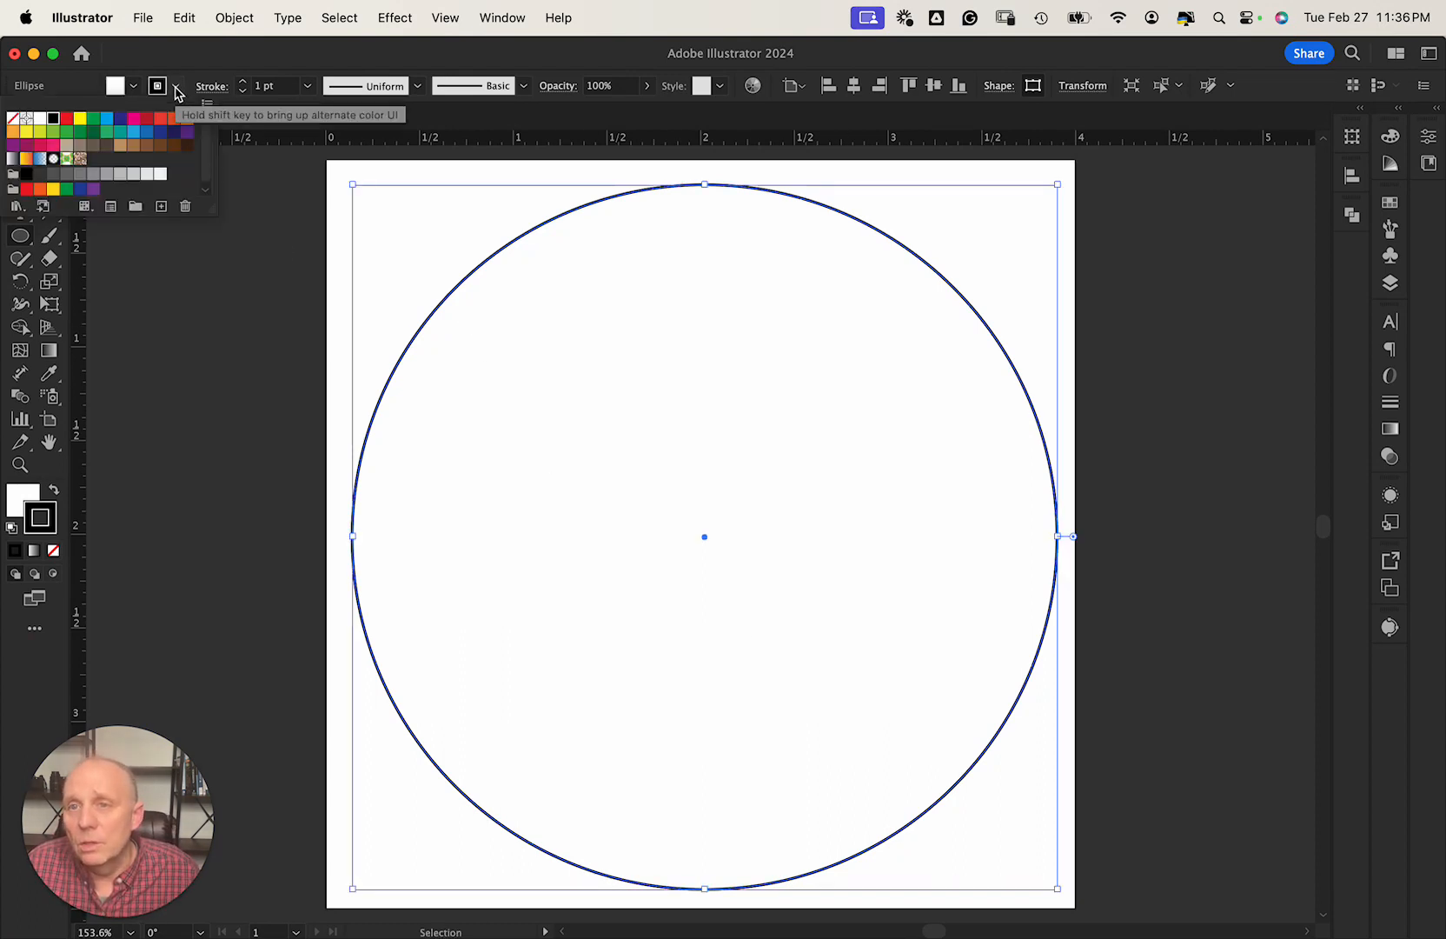
{"action": "left_click", "coordinate": [12, 118]}
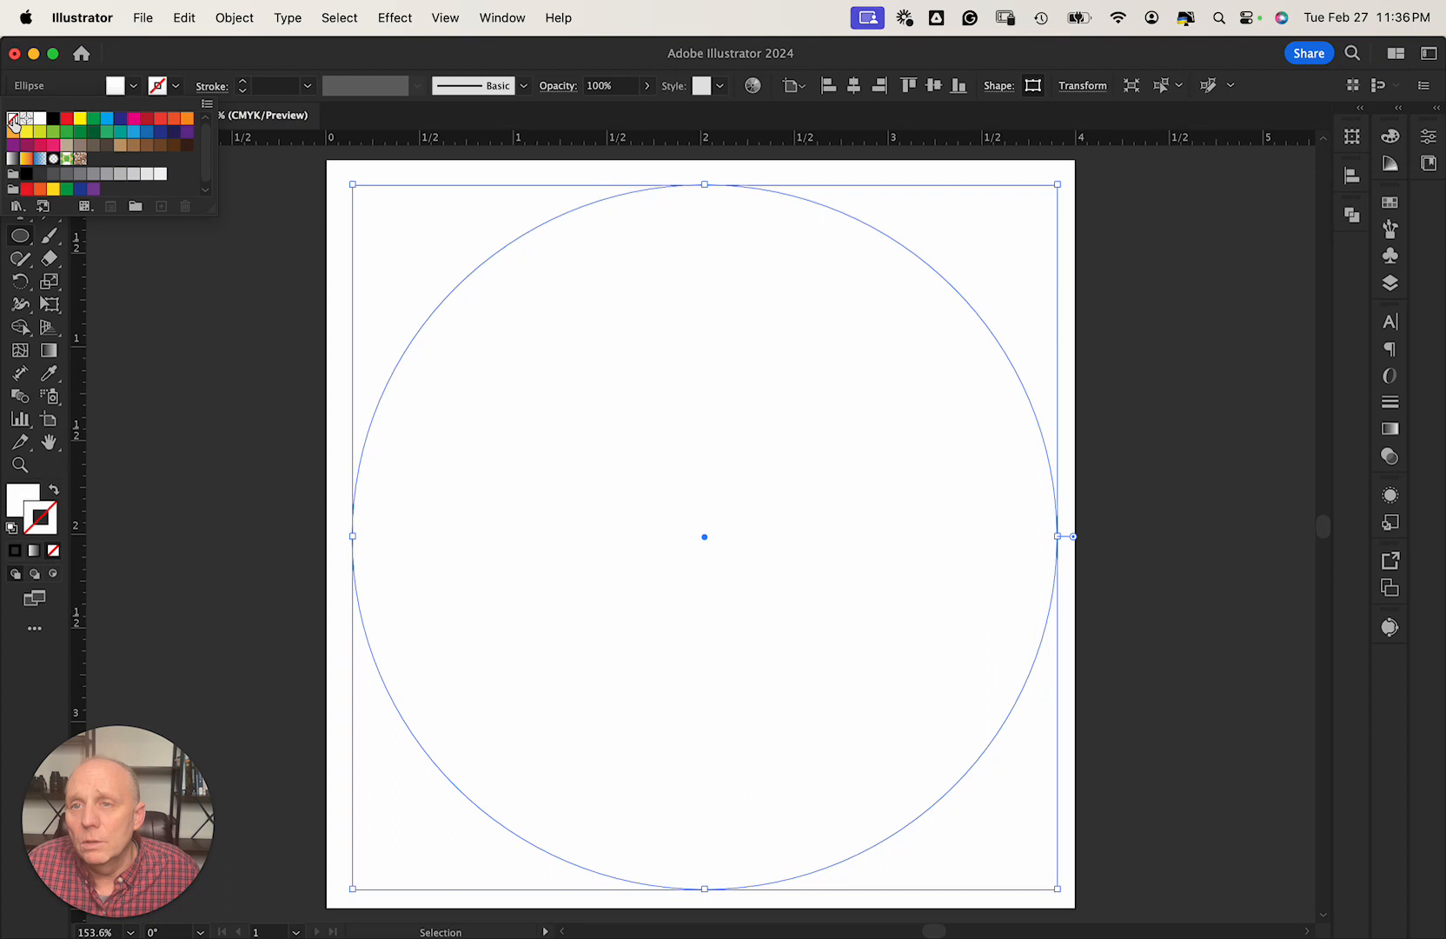
{"action": "left_click", "coordinate": [135, 88]}
{"action": "left_click", "coordinate": [134, 88]}
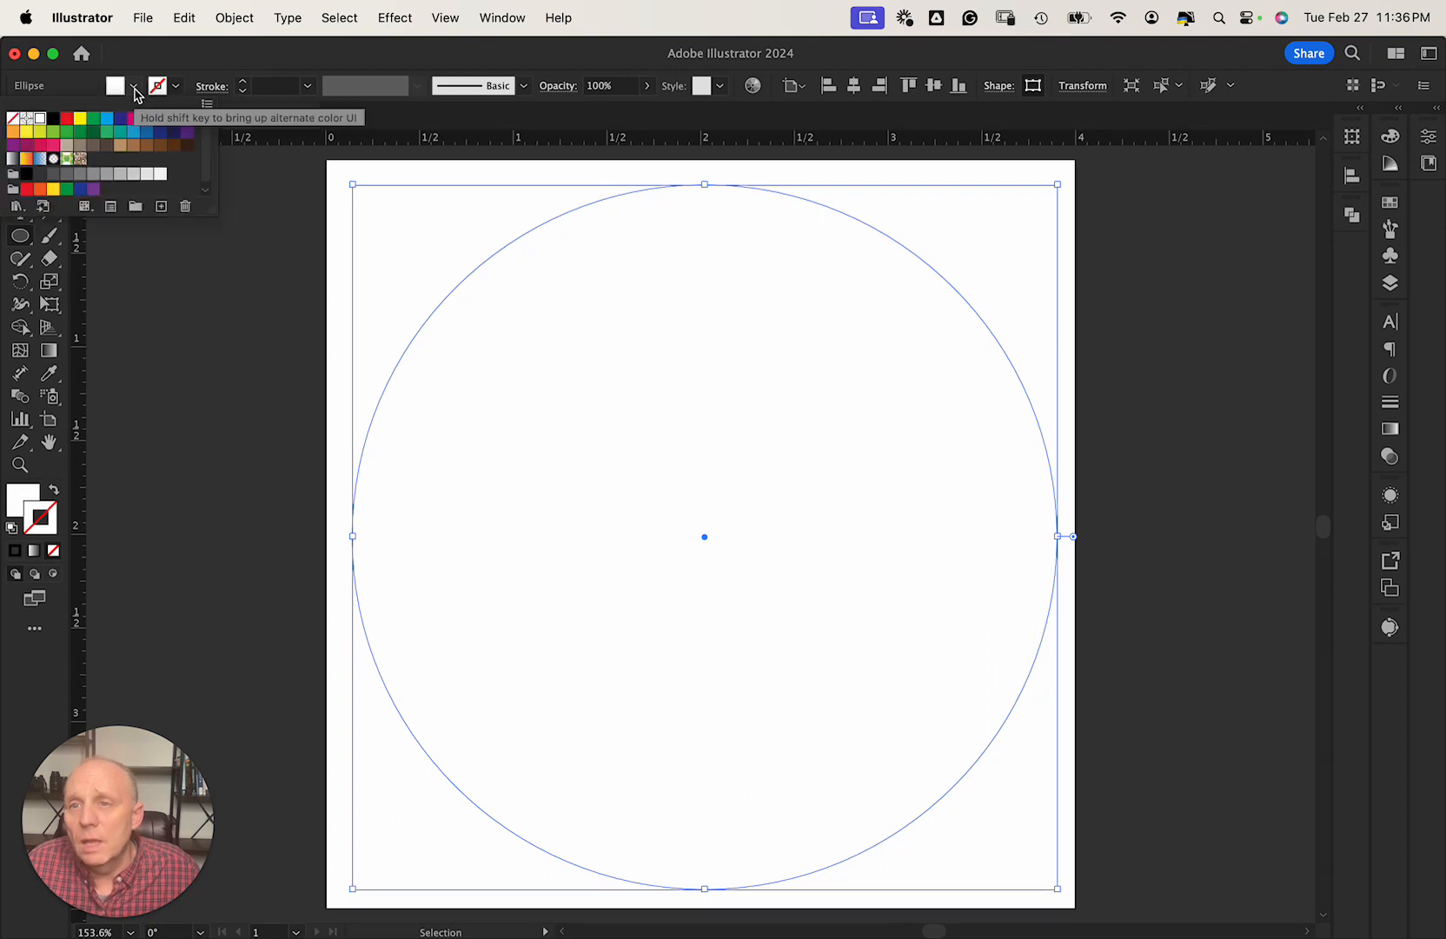
{"action": "left_click", "coordinate": [93, 121]}
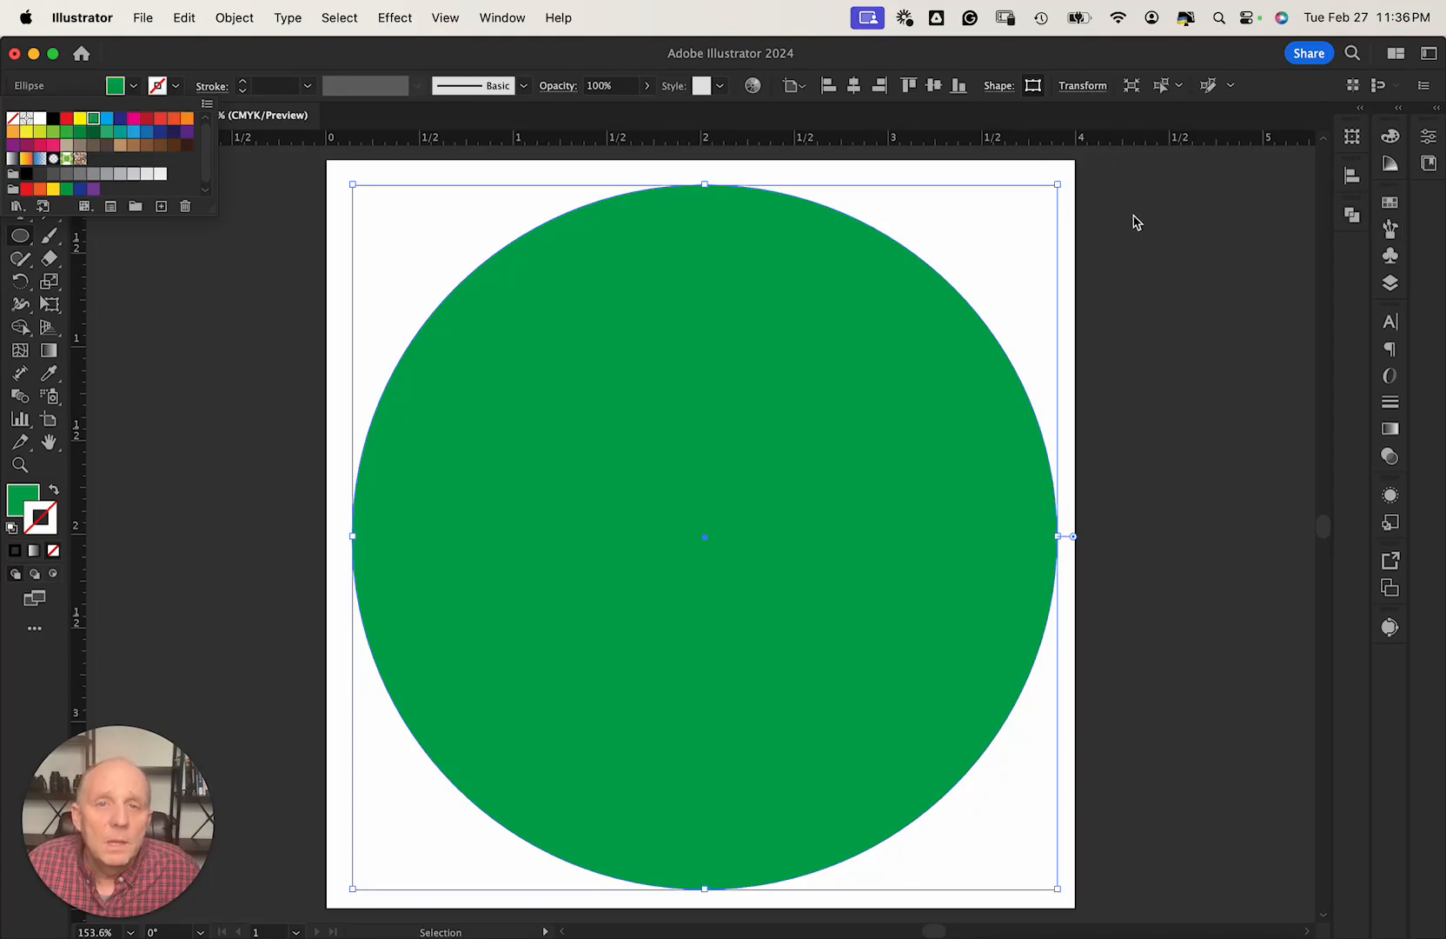
Centre the circle horizontally and vertically on the artboard.
{"action": "left_click", "coordinate": [853, 92]}
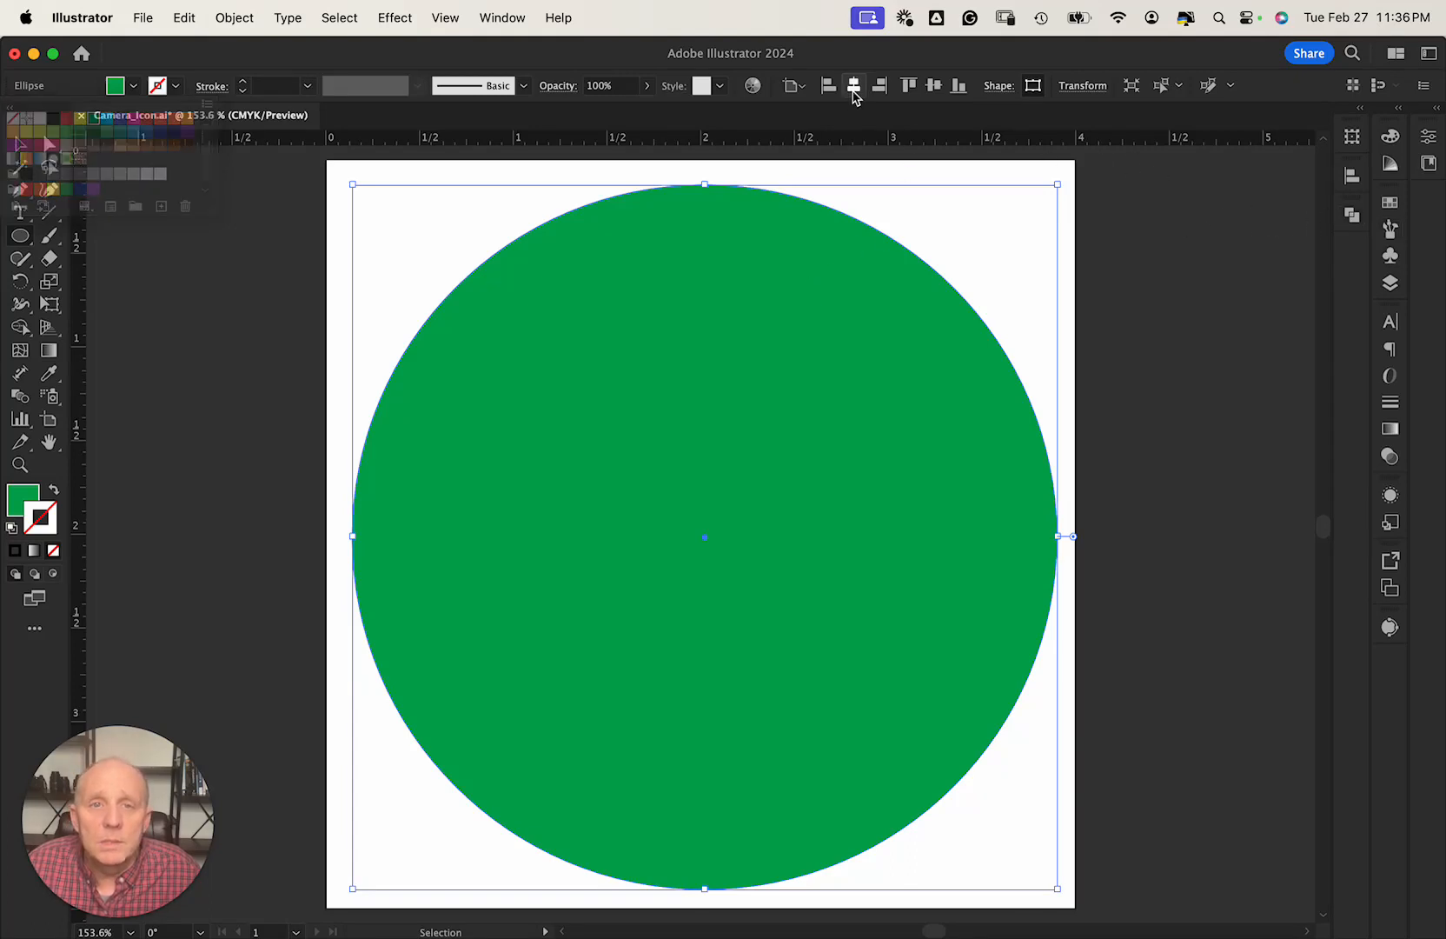
{"action": "left_click", "coordinate": [934, 86]}
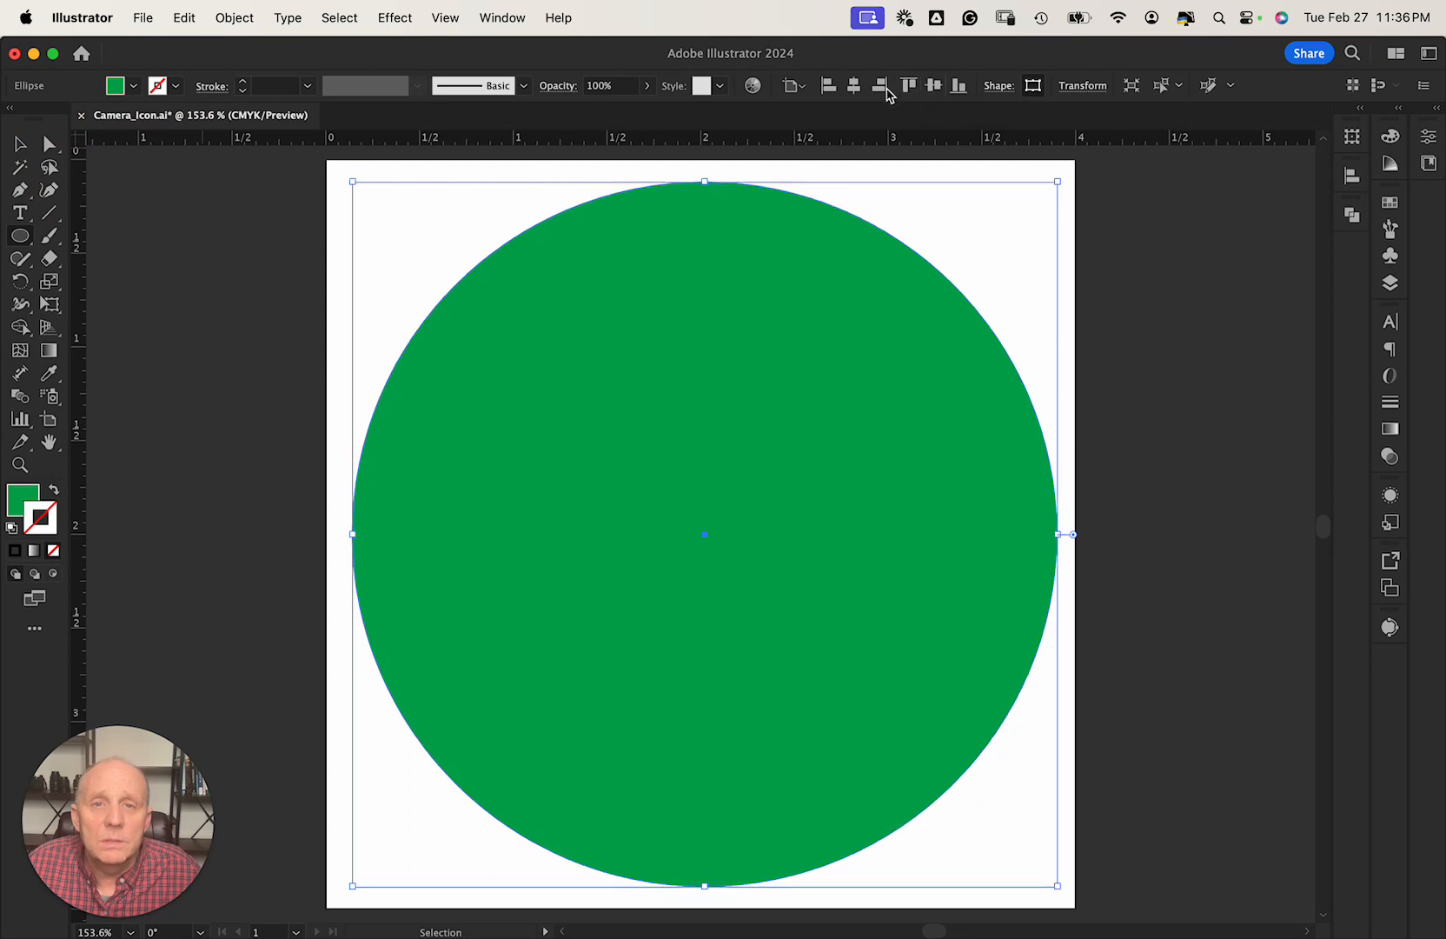
{"action": "left_click", "coordinate": [806, 87]}
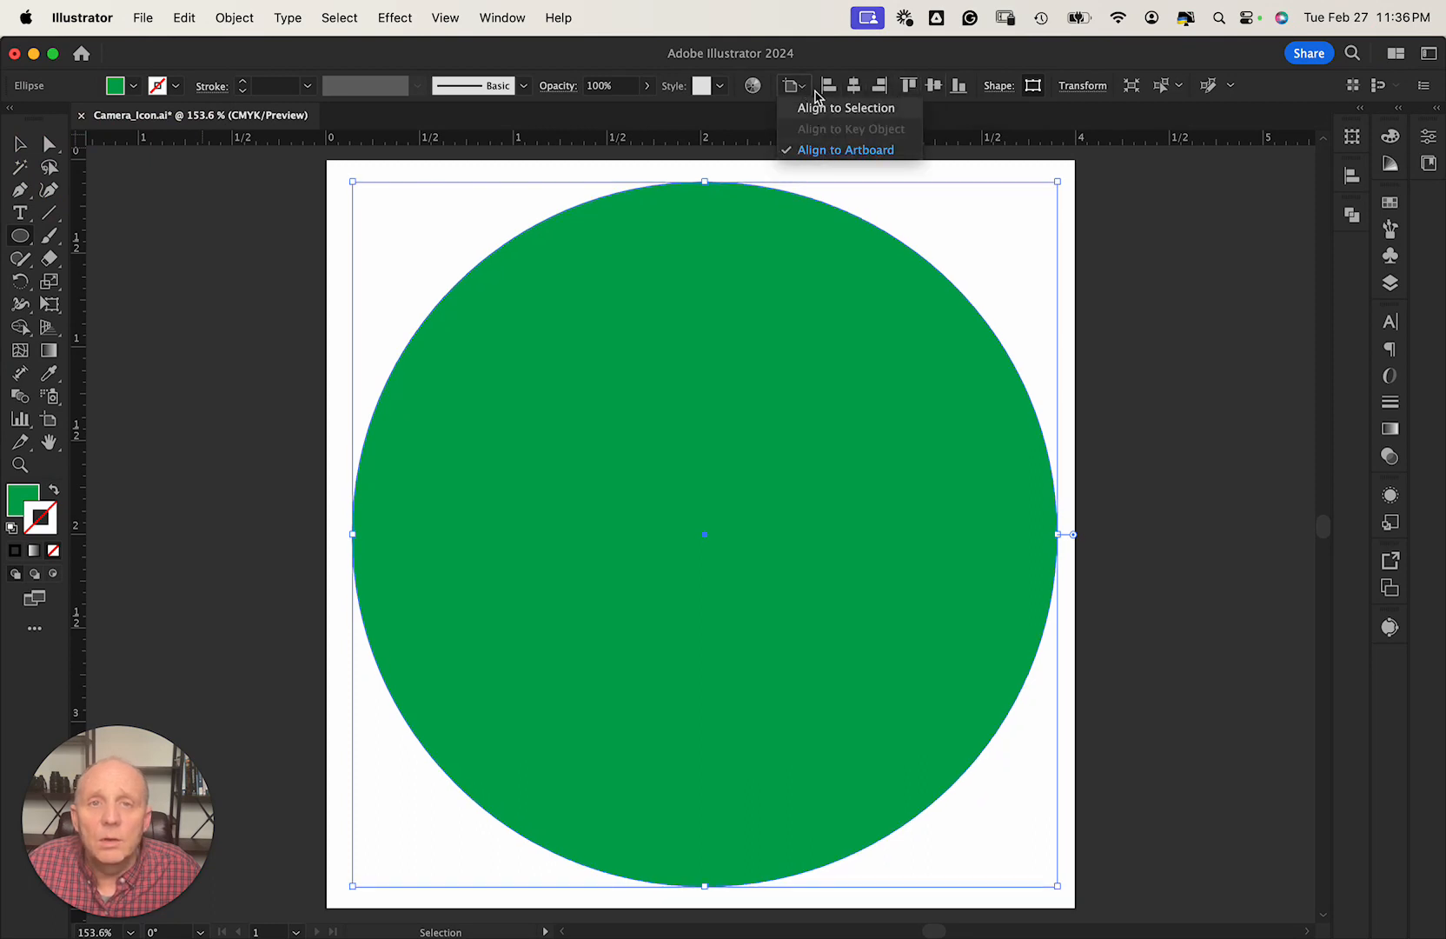
{"action": "left_click", "coordinate": [1160, 287]}
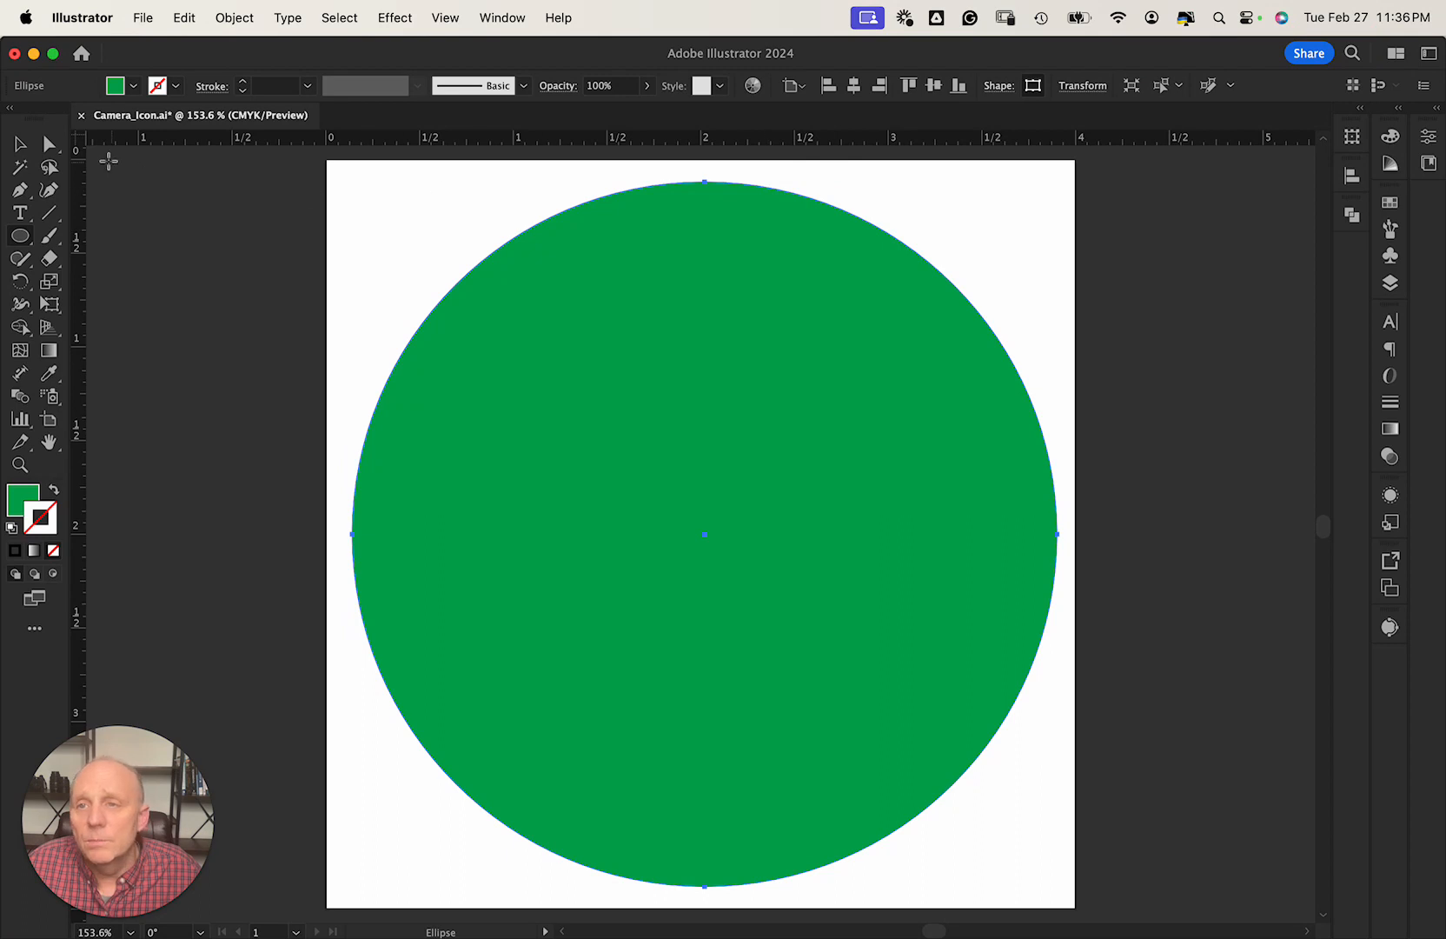
{"action": "left_click", "coordinate": [12, 151]}
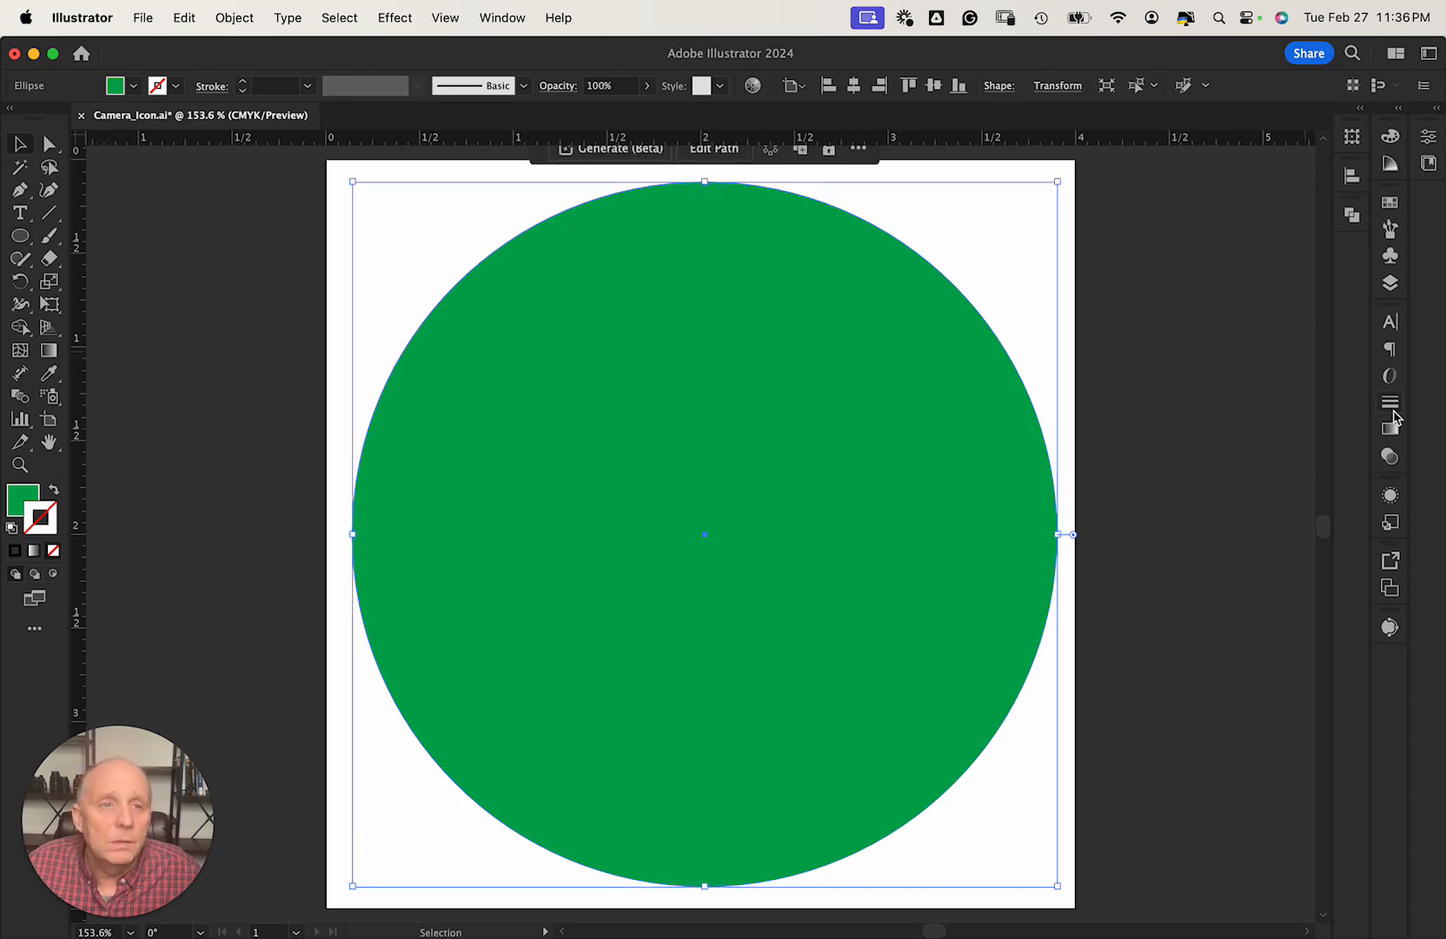
Rename Layer 1 to Round_Circle in the Layers panel.
{"action": "left_click", "coordinate": [1389, 284]}
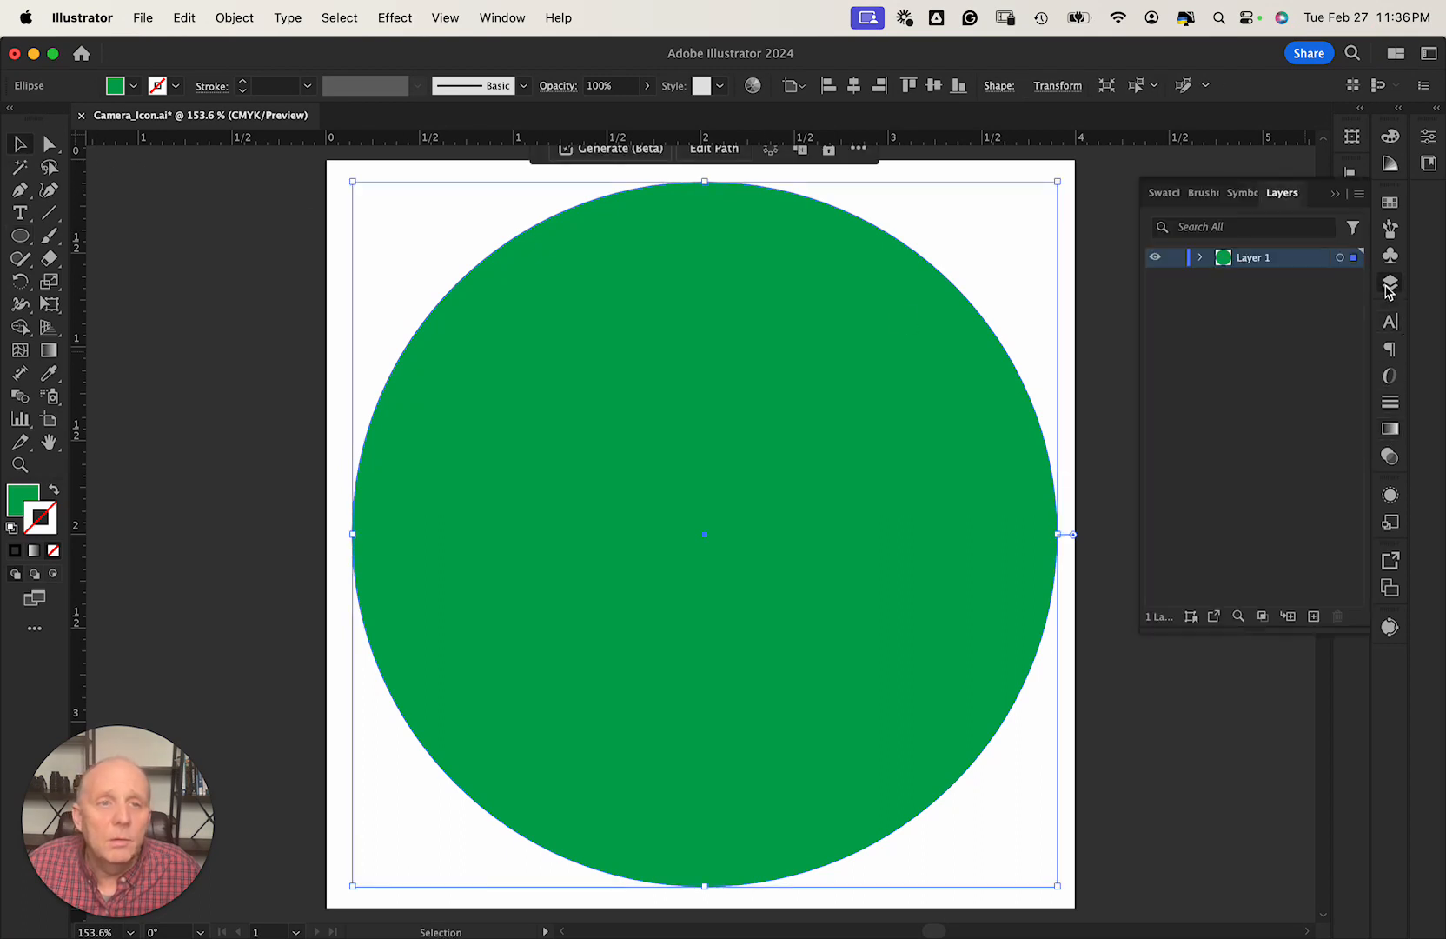
{"action": "double_click", "coordinate": [1255, 258]}
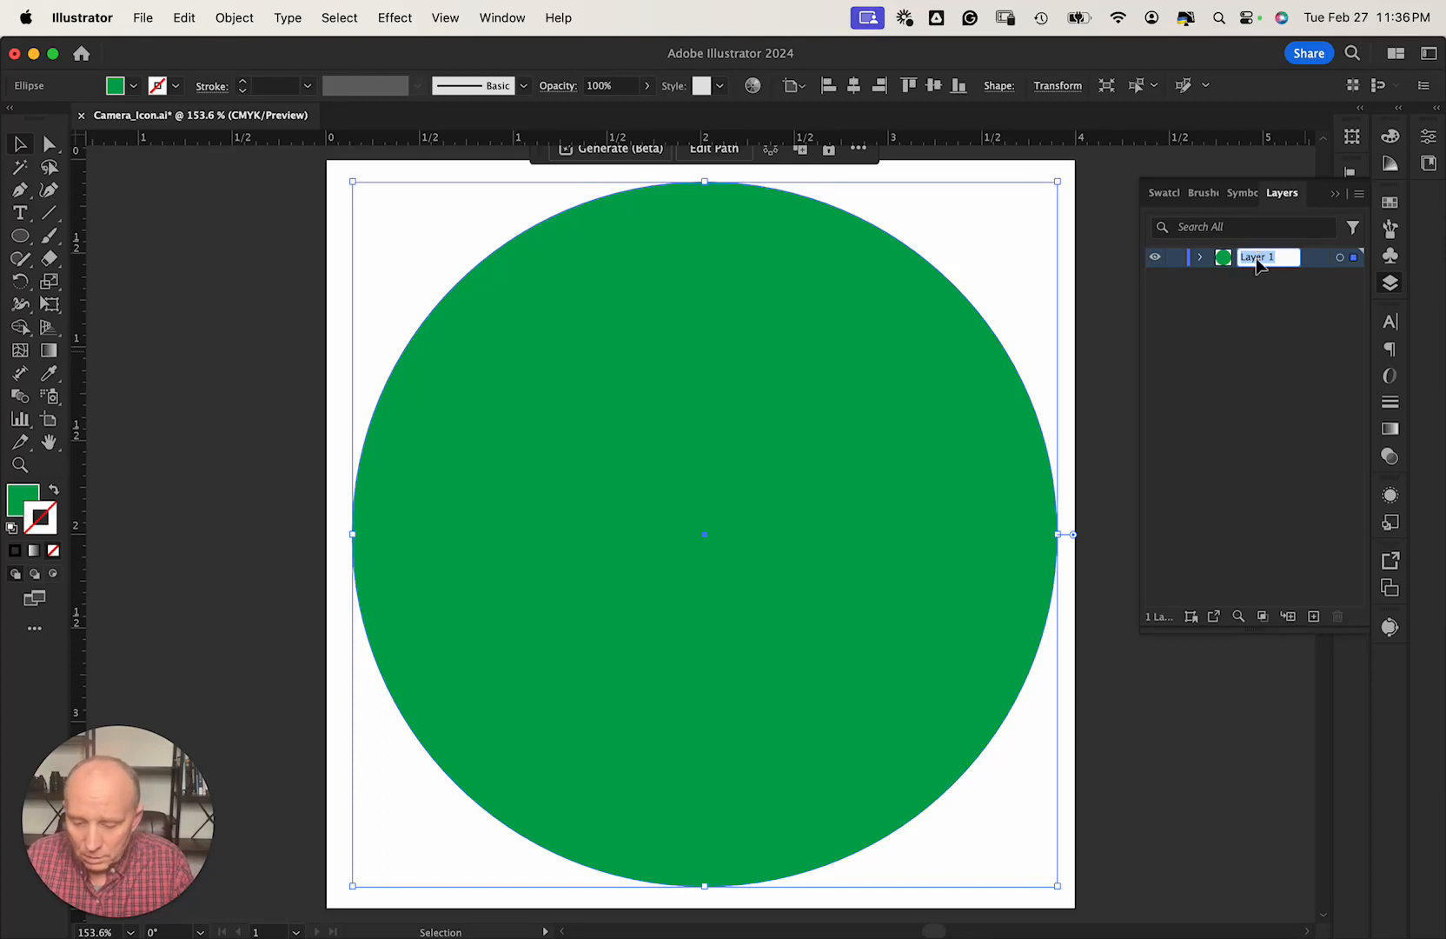
{"action": "type", "text": "Round"}
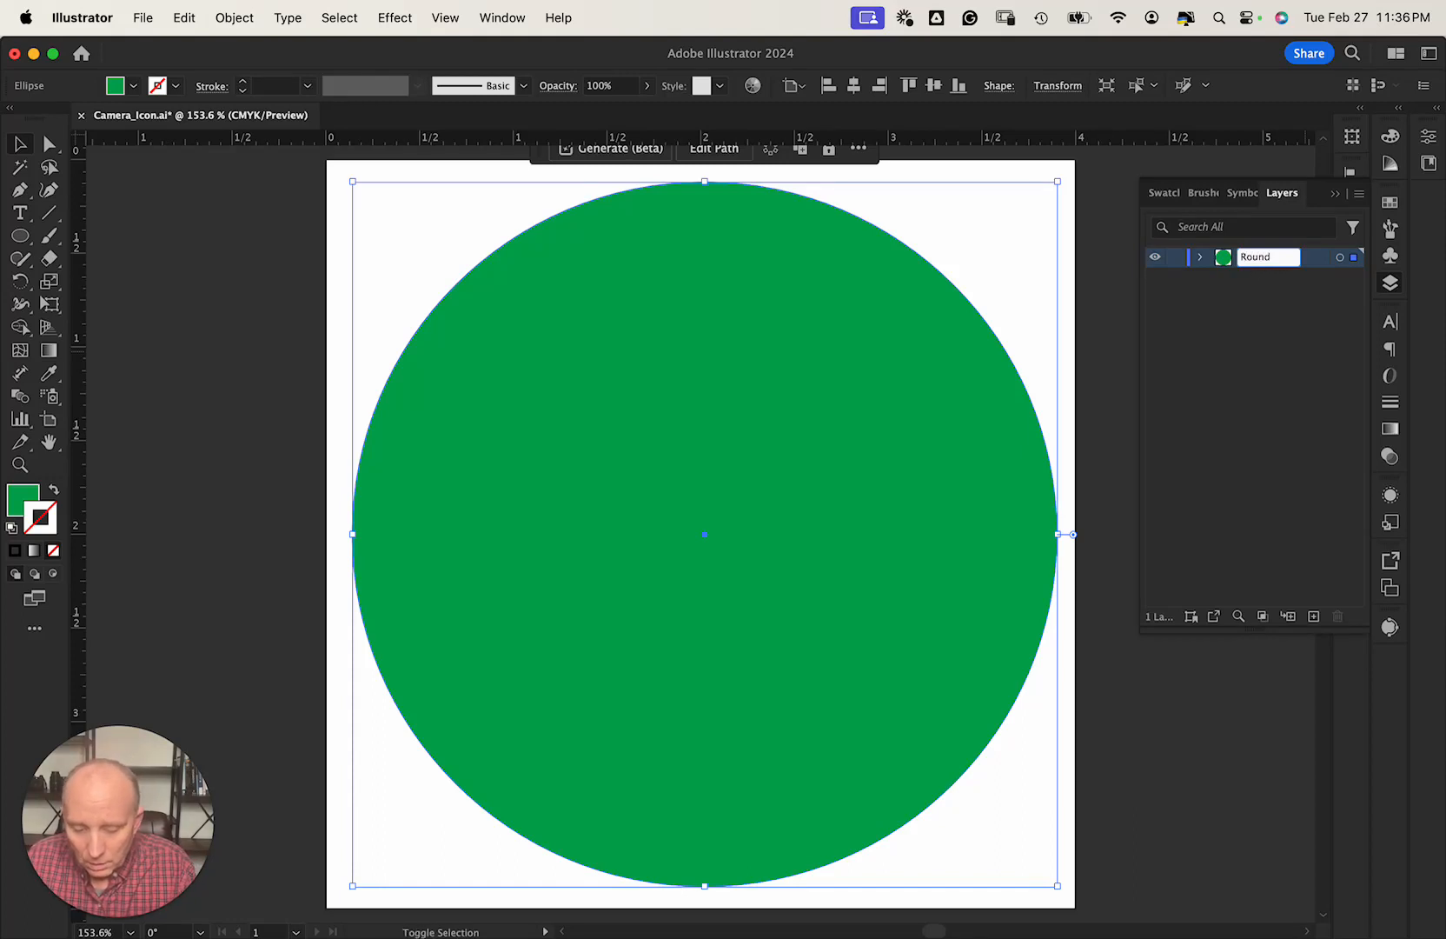
{"action": "type", "text": "_Circle"}
{"action": "key", "text": "Return"}
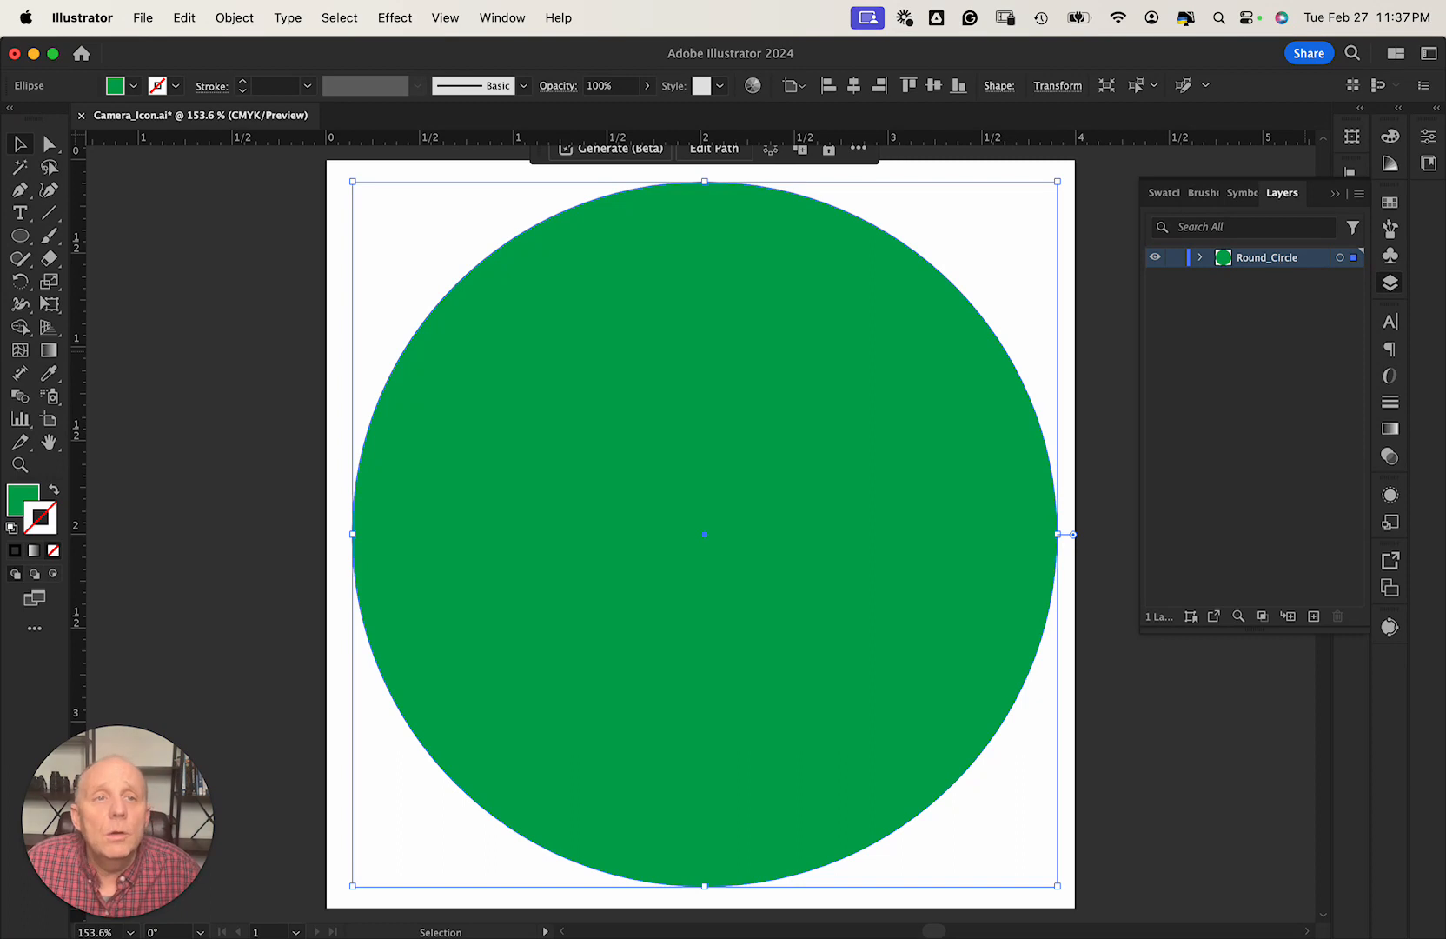
Drag the circle's Opacity slider down to 60% in the Properties panel.
{"action": "left_click", "coordinate": [1431, 138]}
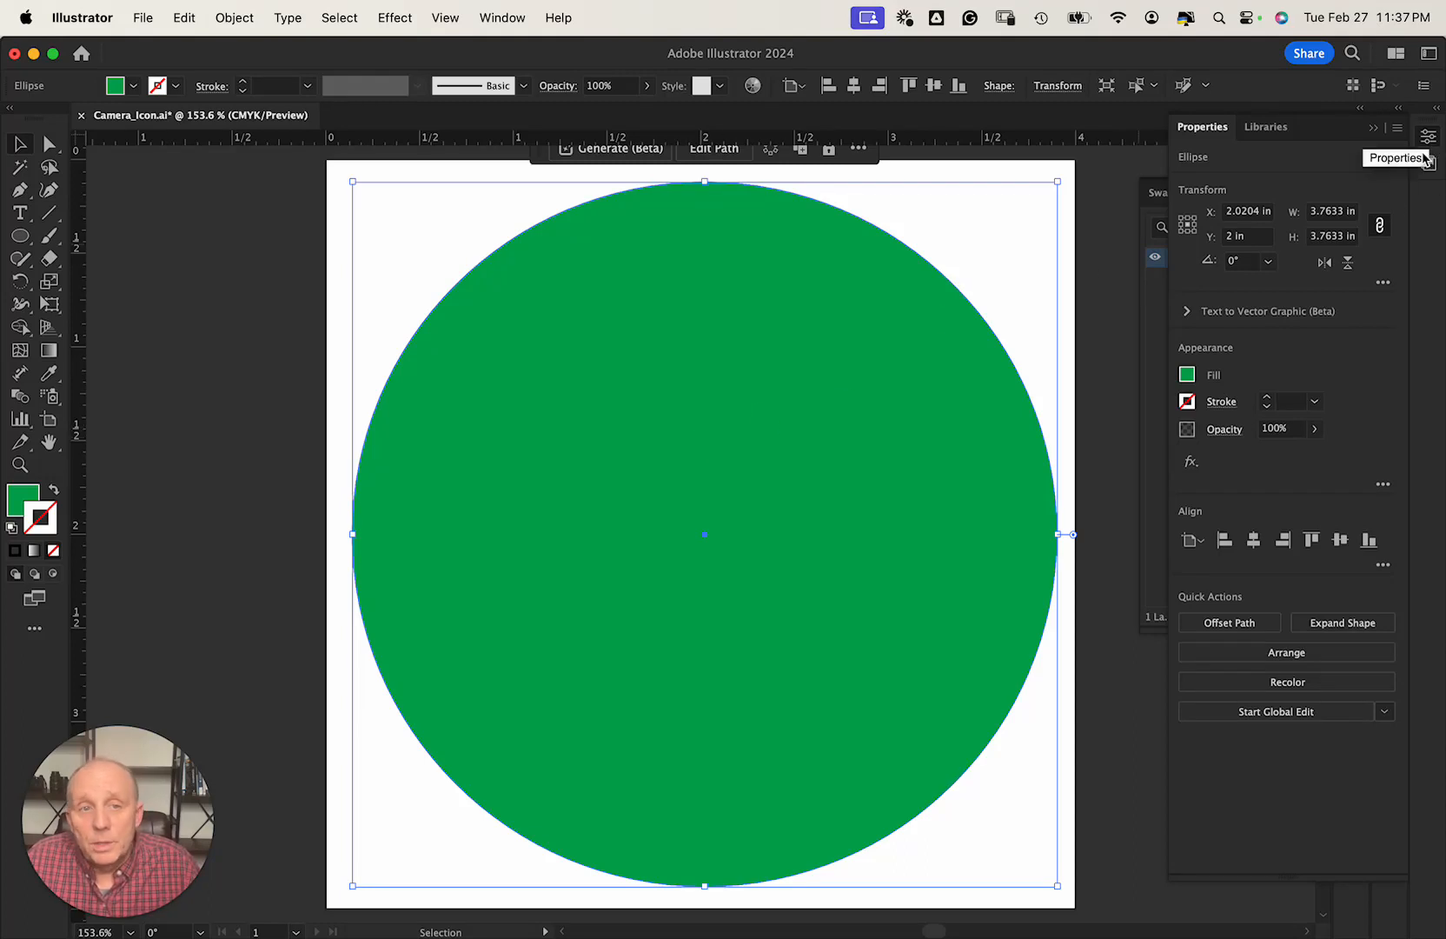
{"action": "left_click", "coordinate": [1314, 429]}
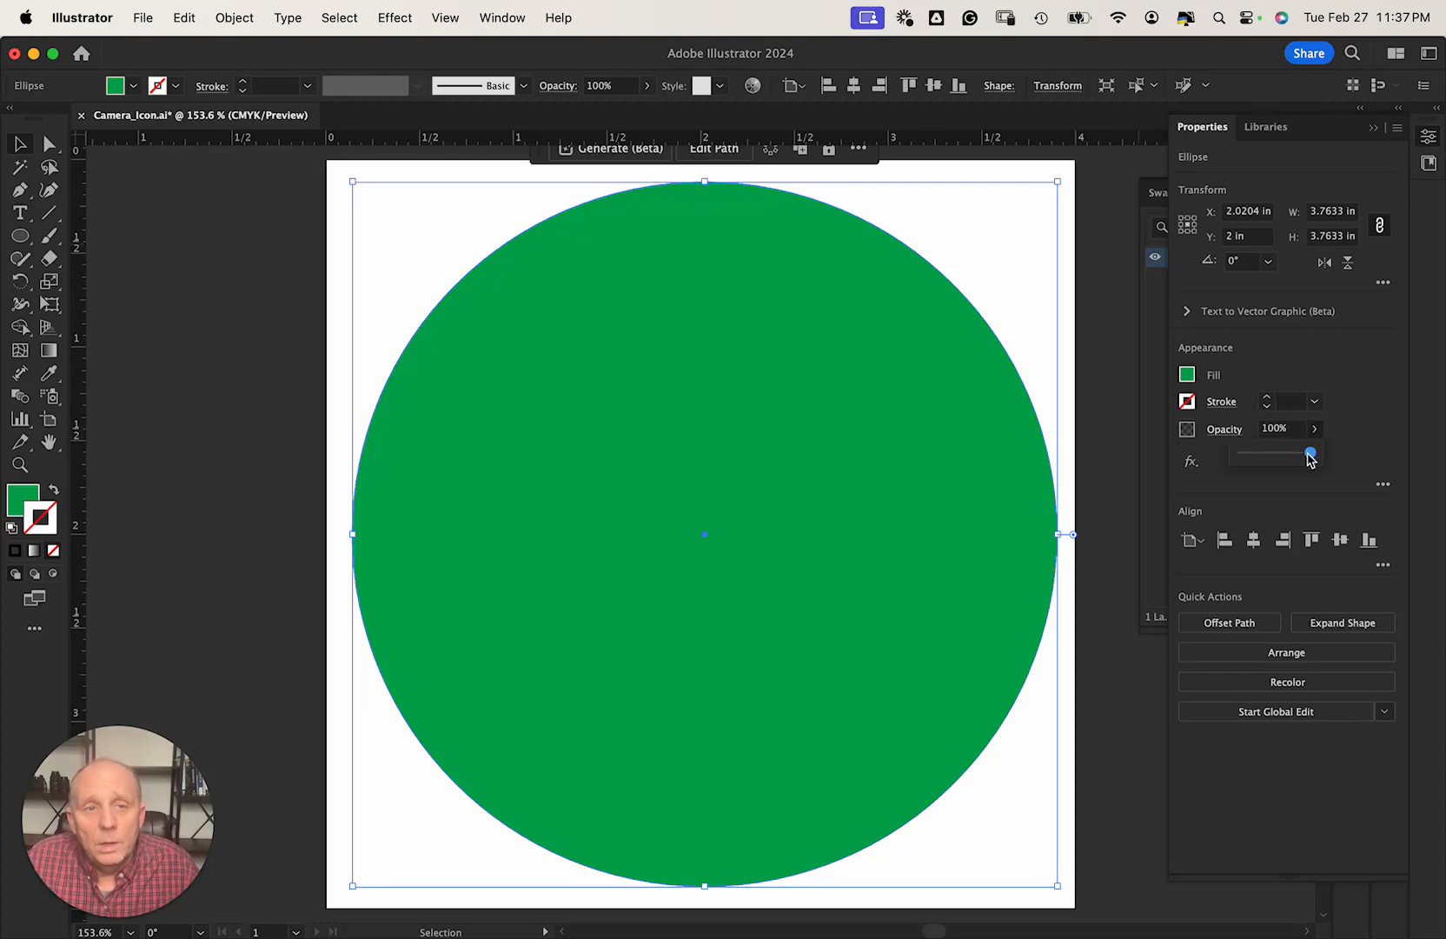
{"action": "left_click_drag", "start_coordinate": [1310, 454], "coordinate": [1284, 460]}
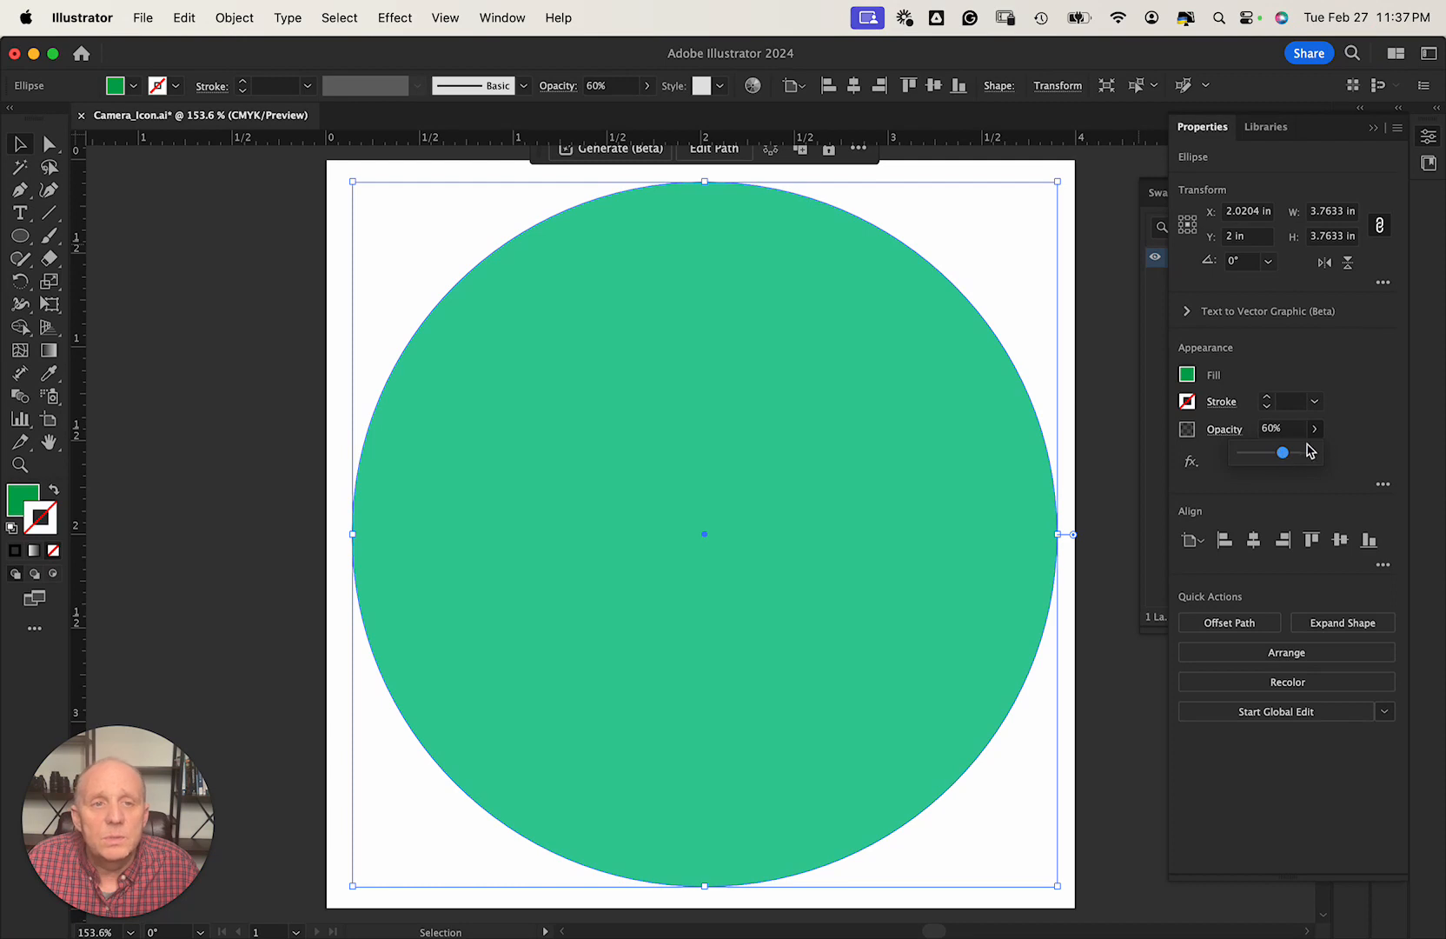
{"action": "left_click", "coordinate": [1344, 435]}
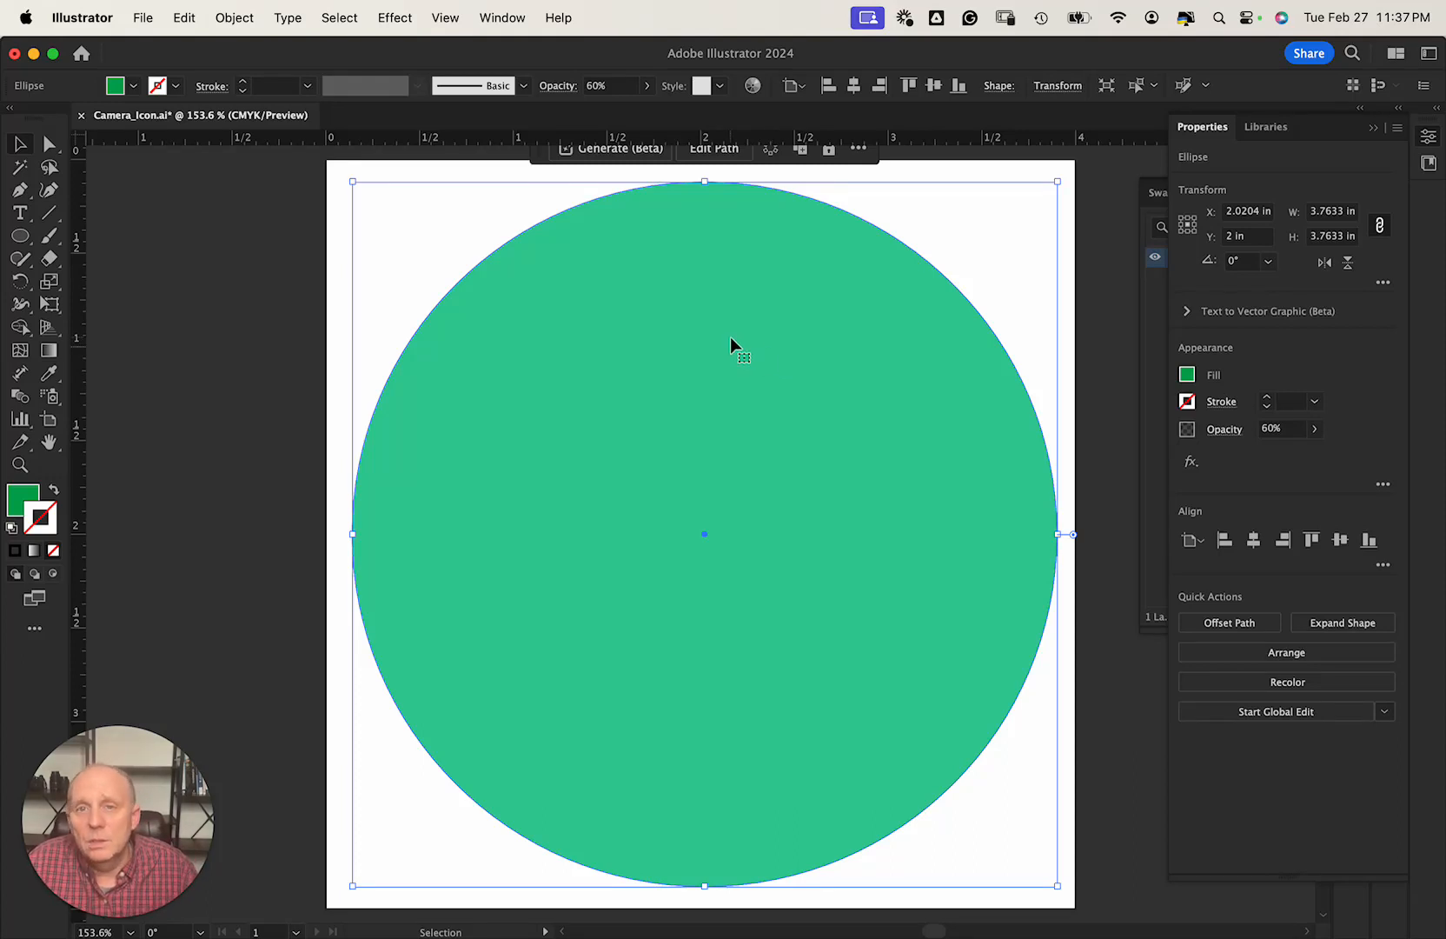
{"action": "left_click", "coordinate": [1427, 140]}
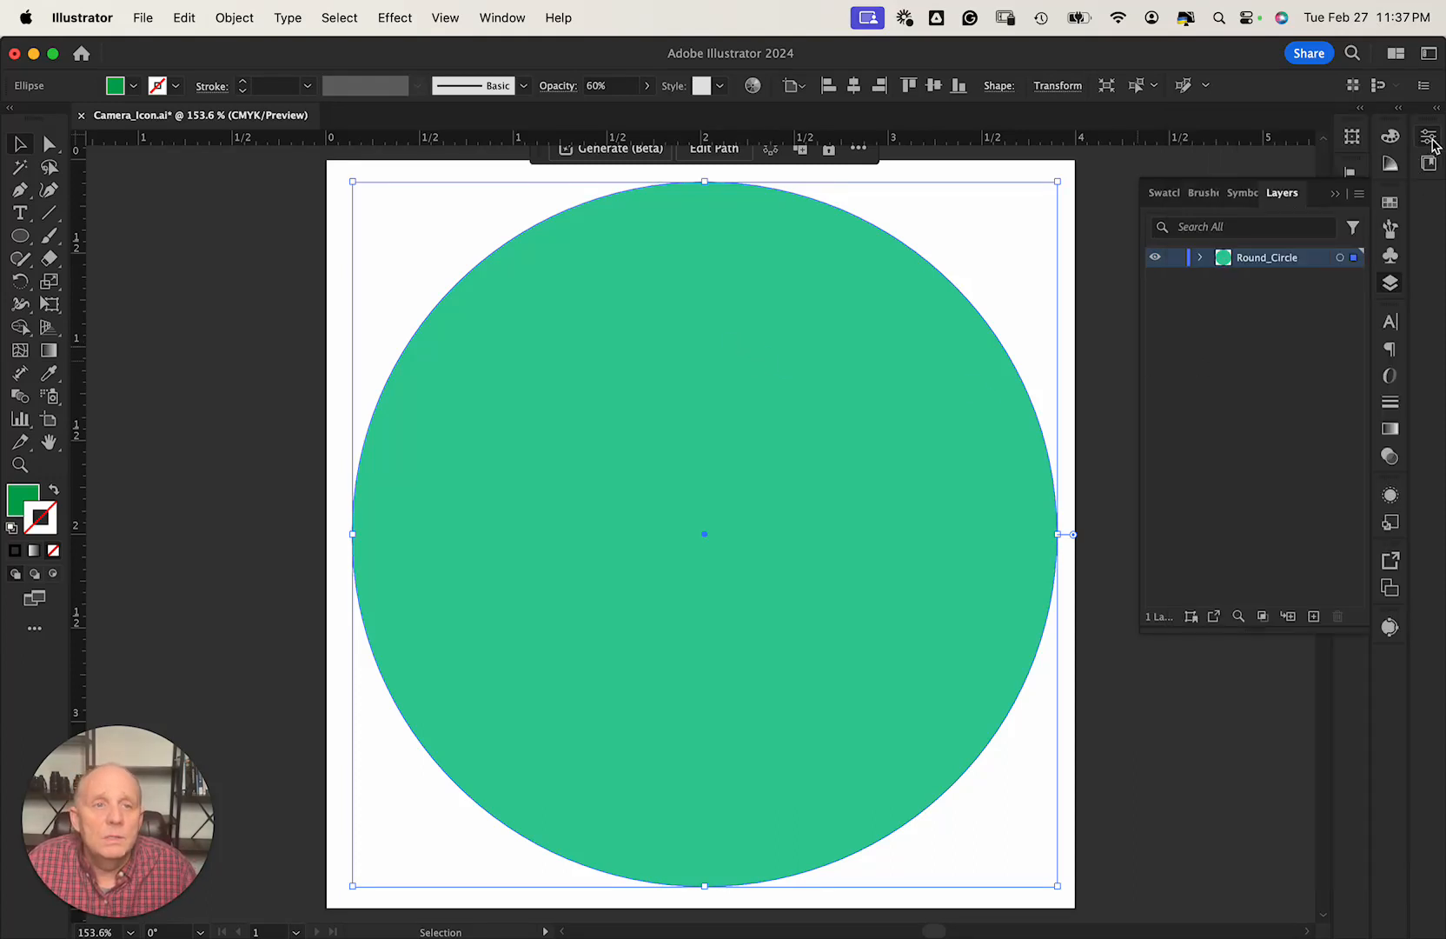
Lock the Round_Circle layer, then create Layer 2 and rename it Camera.
{"action": "left_click", "coordinate": [1178, 259]}
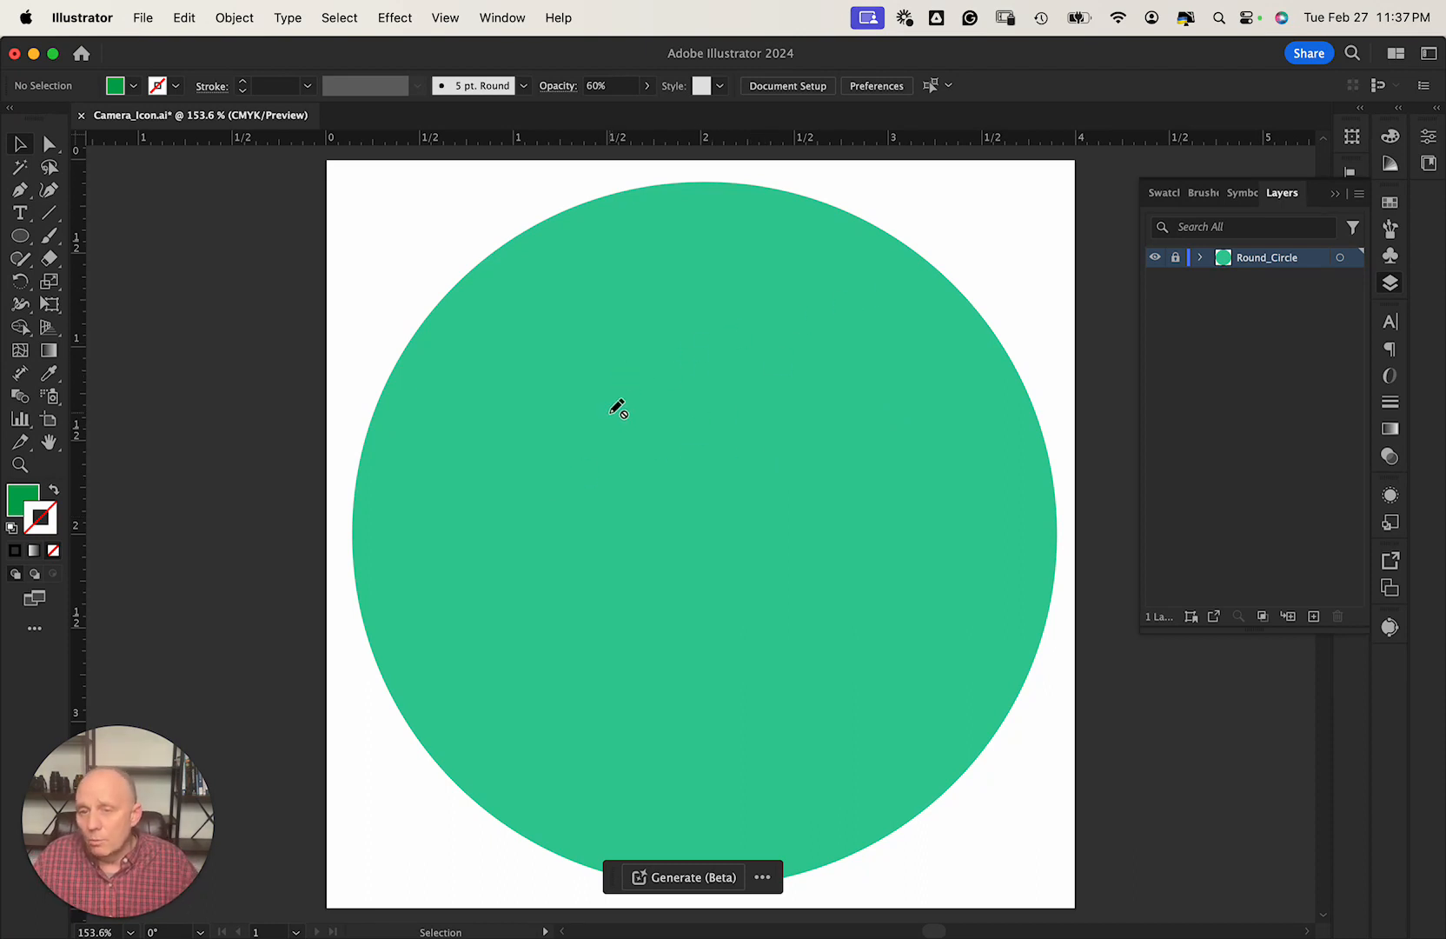
{"action": "left_click", "coordinate": [1315, 616]}
{"action": "double_click", "coordinate": [1249, 256]}
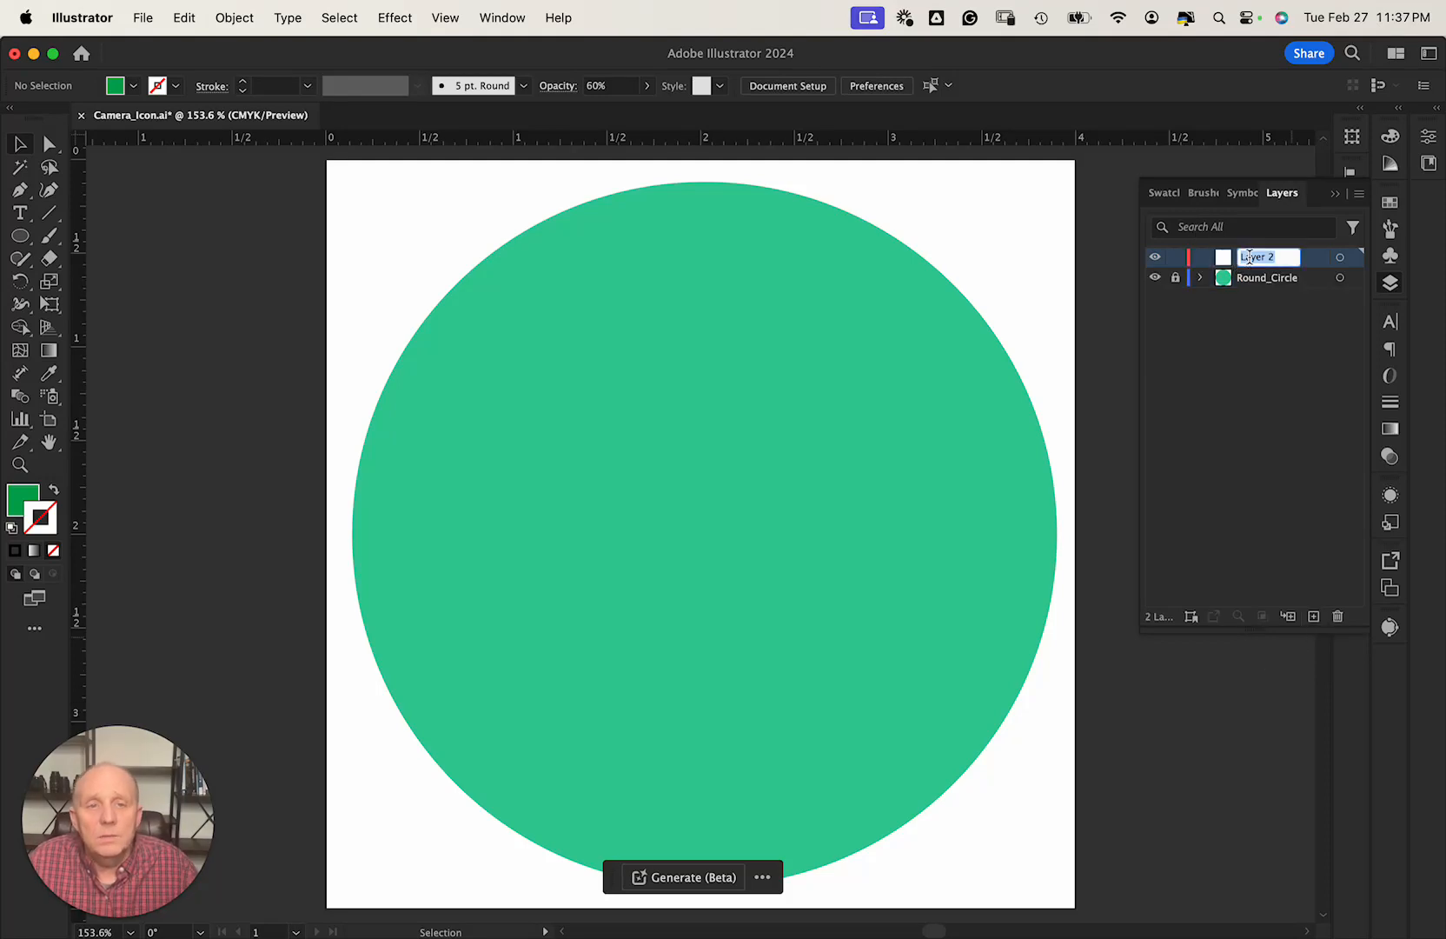
{"action": "type", "text": "Cam"}
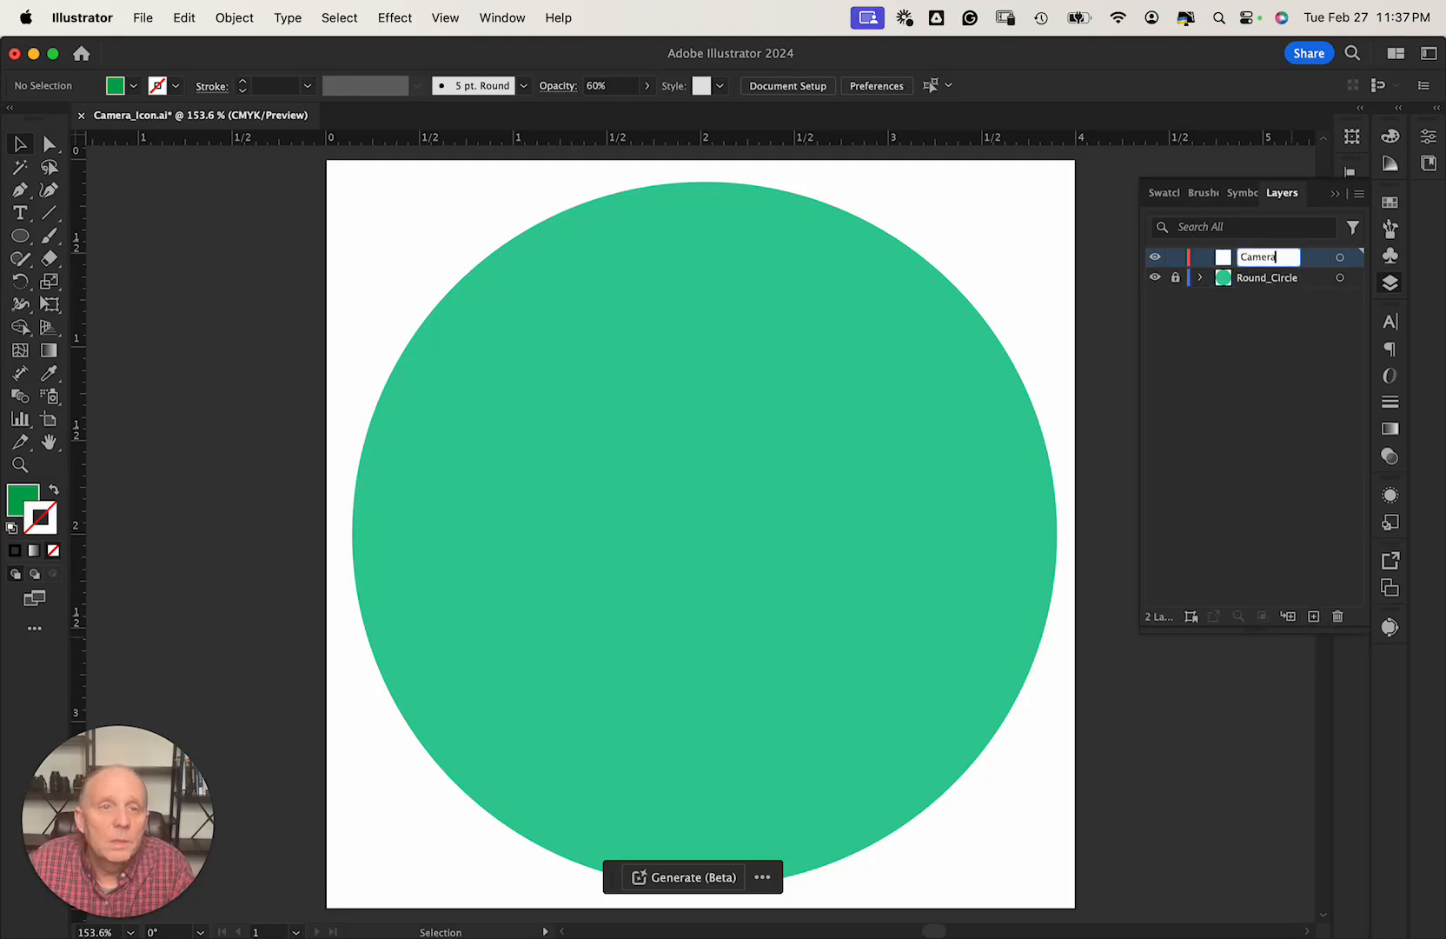
{"action": "type", "text": "era"}
{"action": "key", "text": "Return"}
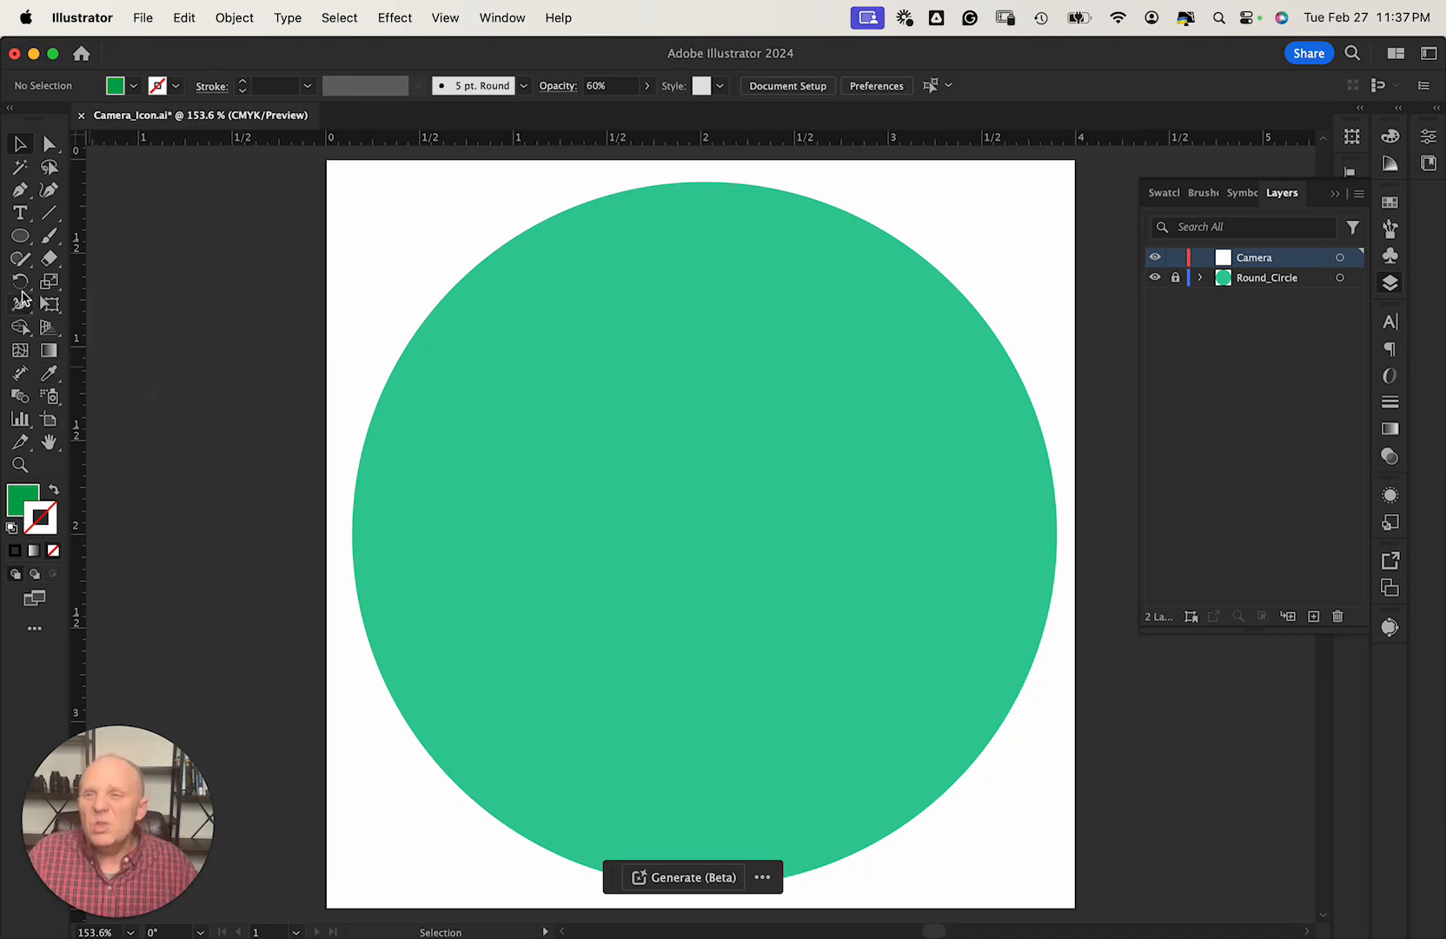
{"action": "left_click", "coordinate": [24, 244]}
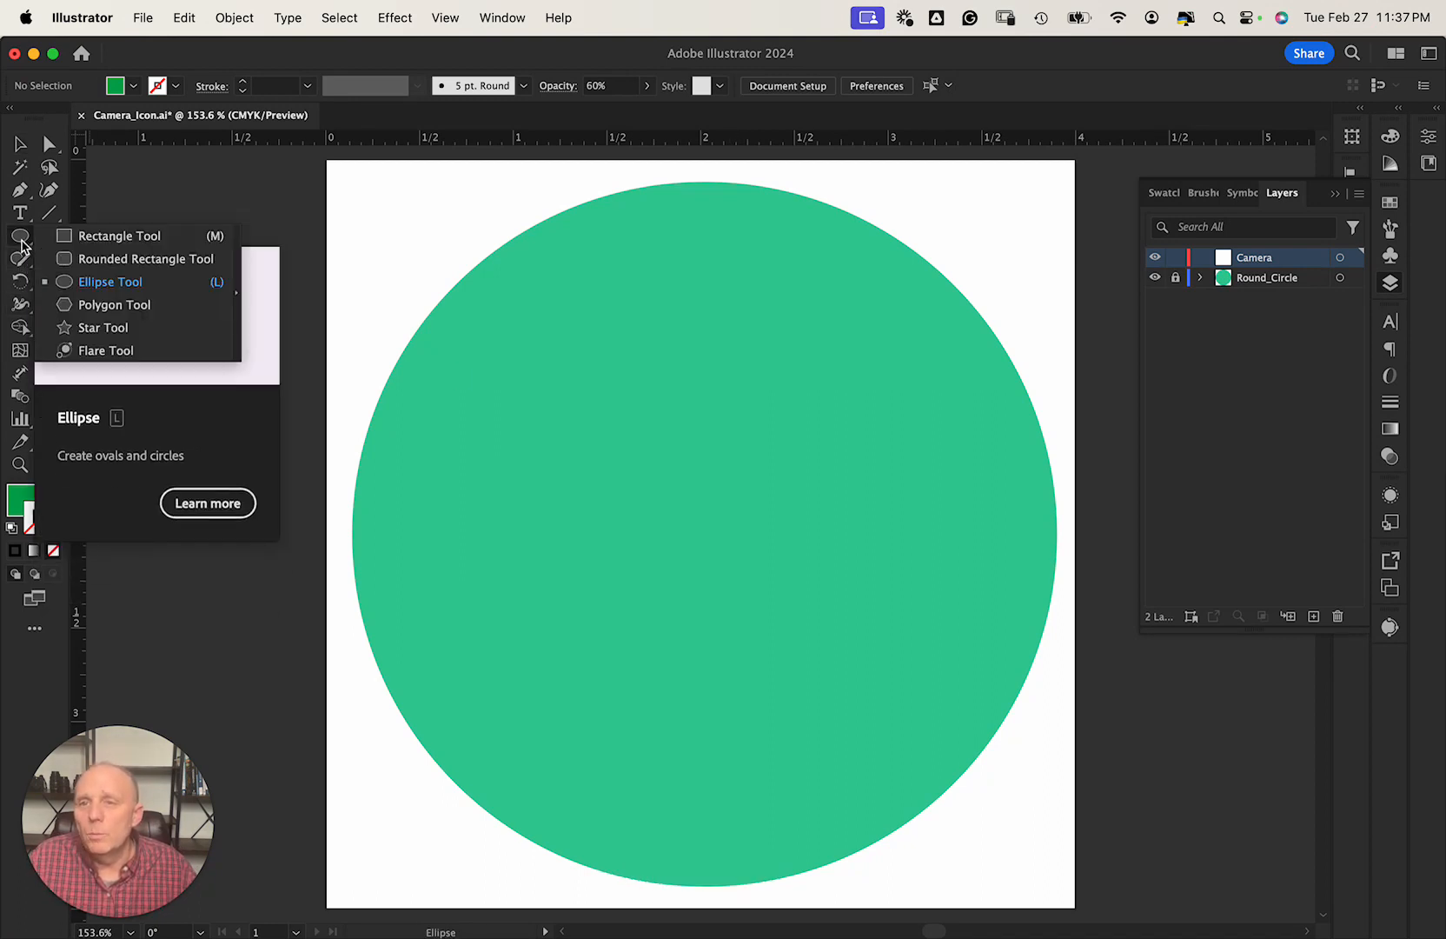
Draw a square rounded rectangle inside the green circle.
{"action": "left_click", "coordinate": [65, 260]}
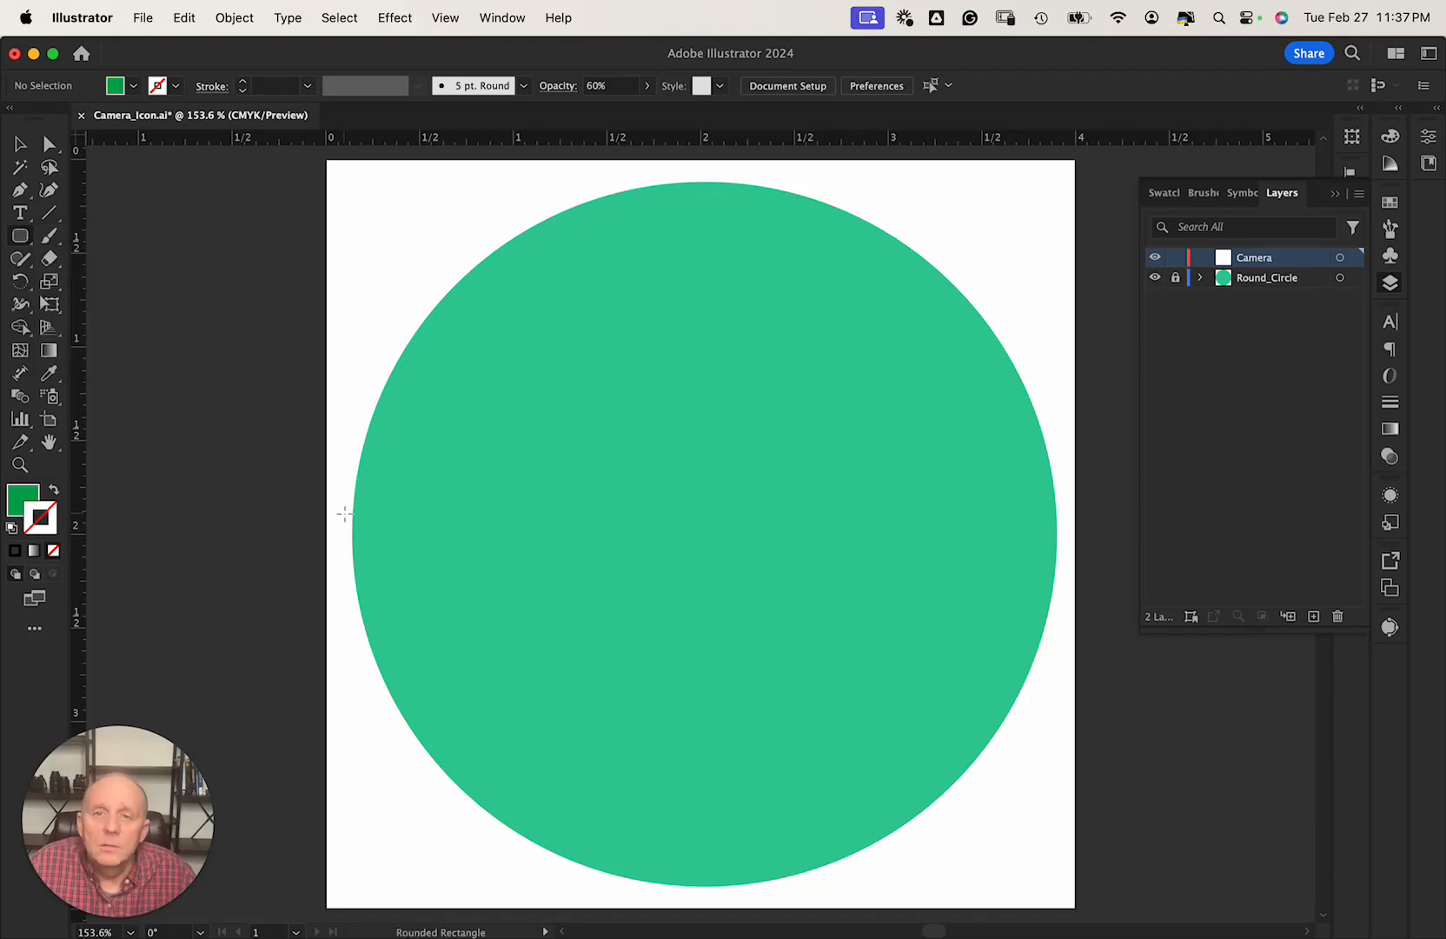
{"action": "mouse_move", "coordinate": [481, 385]}
{"action": "left_mouse_down"}
{"action": "mouse_move", "coordinate": [566, 448]}
{"action": "mouse_move", "coordinate": [668, 481]}
{"action": "mouse_move", "coordinate": [825, 653]}
{"action": "mouse_move", "coordinate": [949, 725]}
{"action": "mouse_move", "coordinate": [923, 681]}
{"action": "mouse_move", "coordinate": [953, 639]}
{"action": "mouse_move", "coordinate": [962, 743]}
{"action": "mouse_move", "coordinate": [936, 733]}
{"action": "left_mouse_up"}
{"action": "key", "text": "shift"}
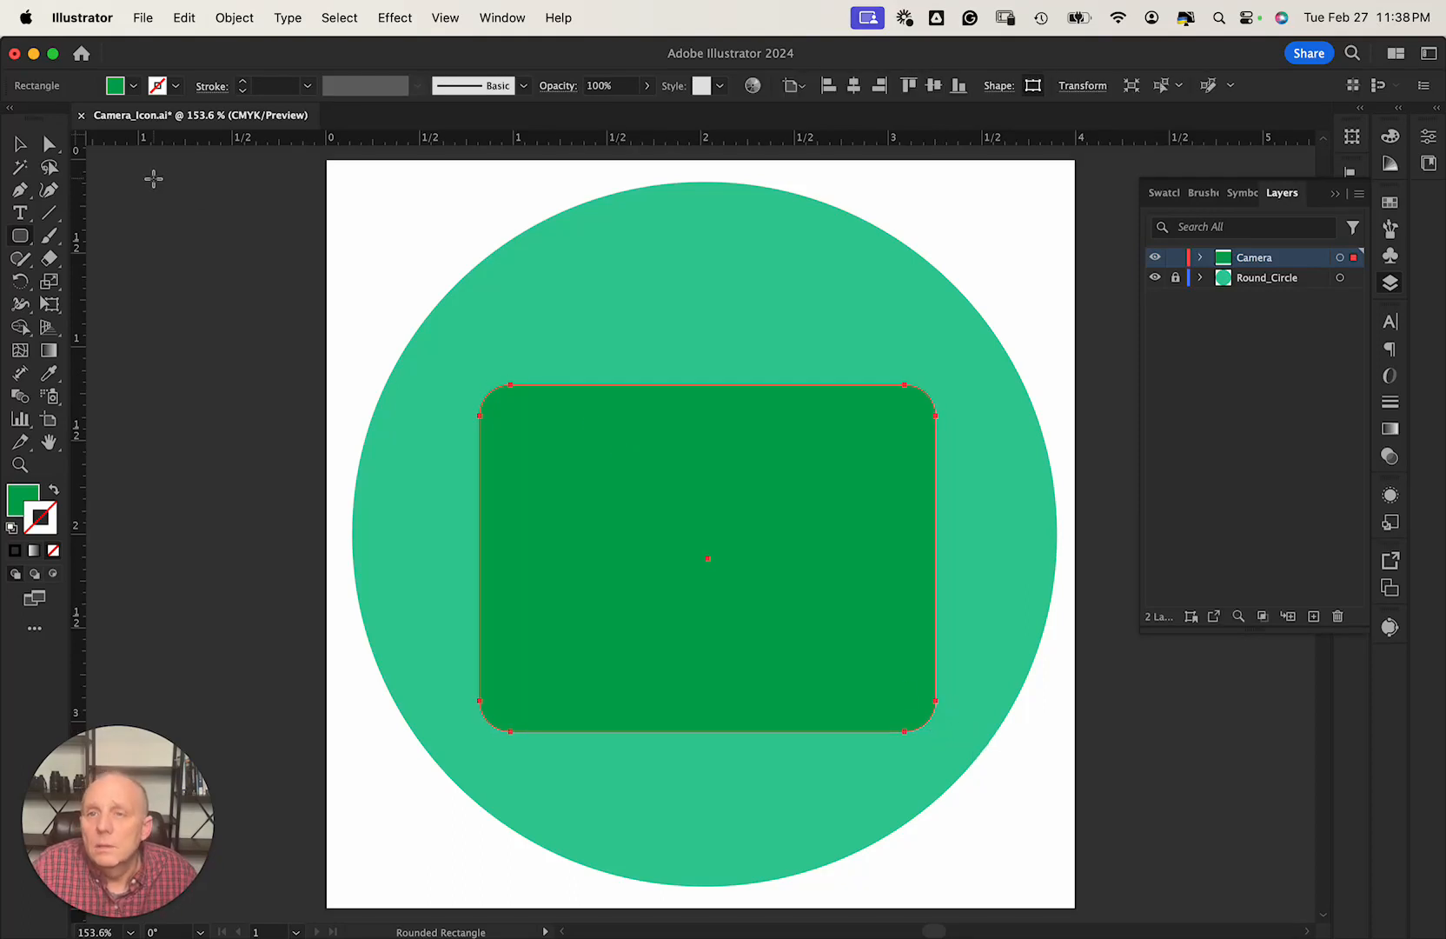
{"action": "left_click", "coordinate": [26, 141]}
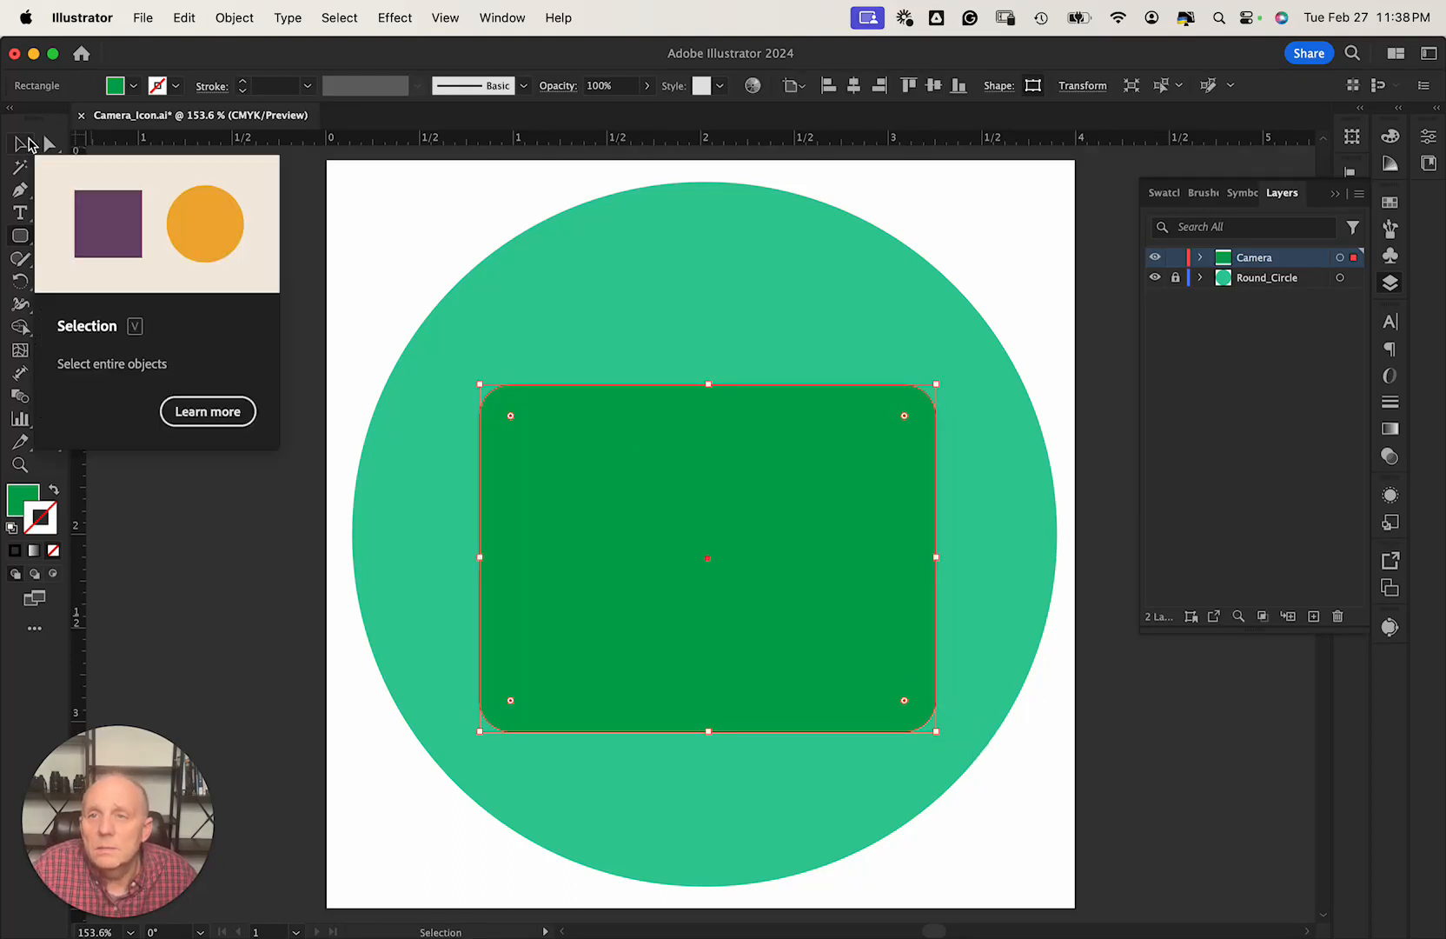
Fill the rounded rectangle black and give it a white outline.
{"action": "left_click", "coordinate": [133, 86]}
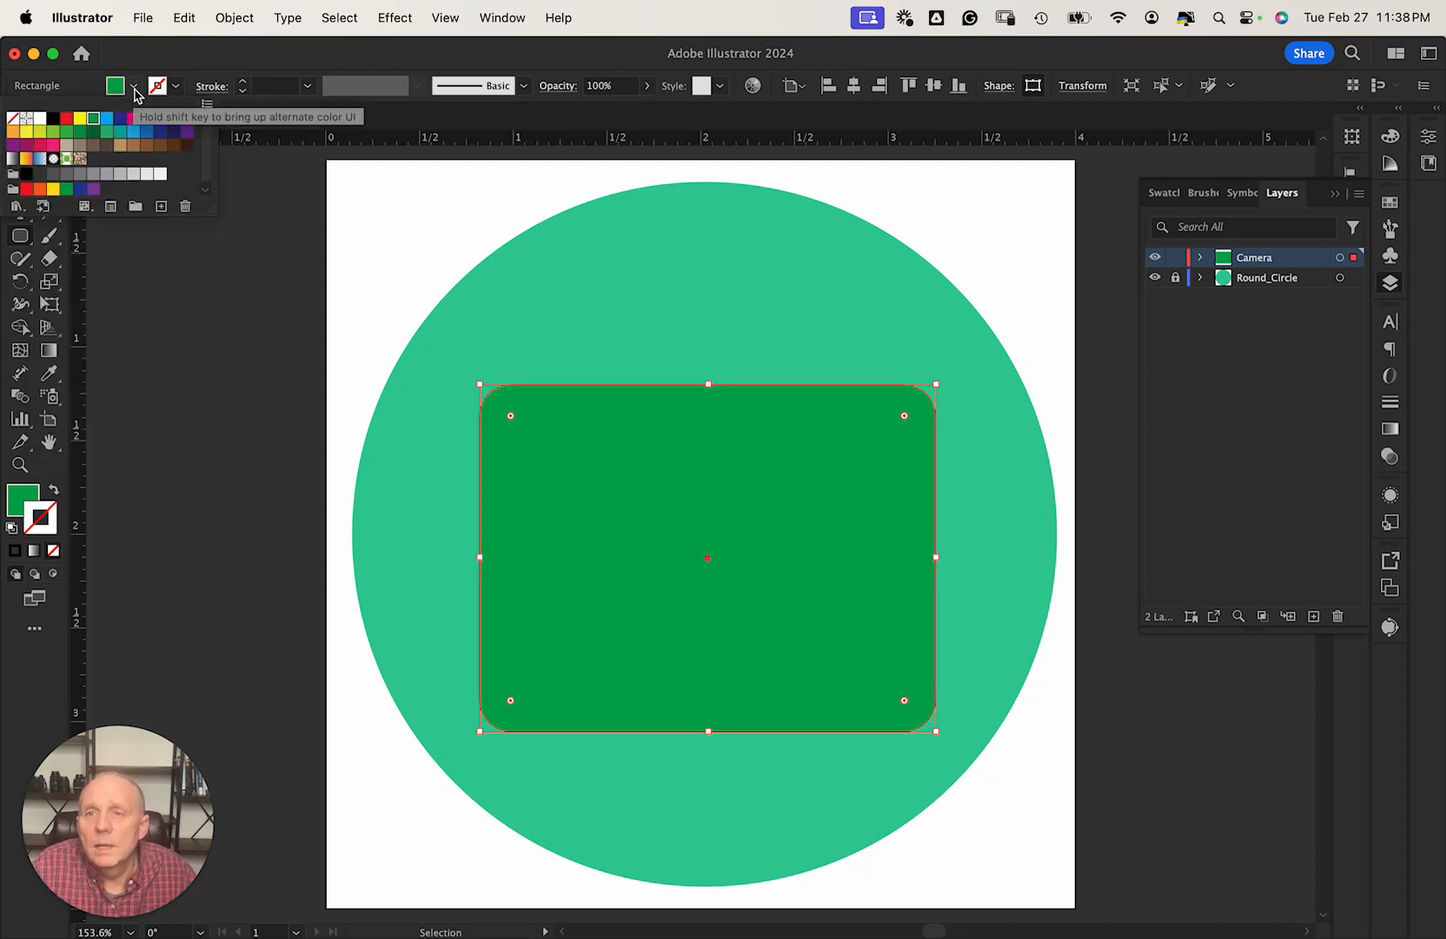
{"action": "left_click", "coordinate": [134, 89]}
{"action": "left_click", "coordinate": [134, 88]}
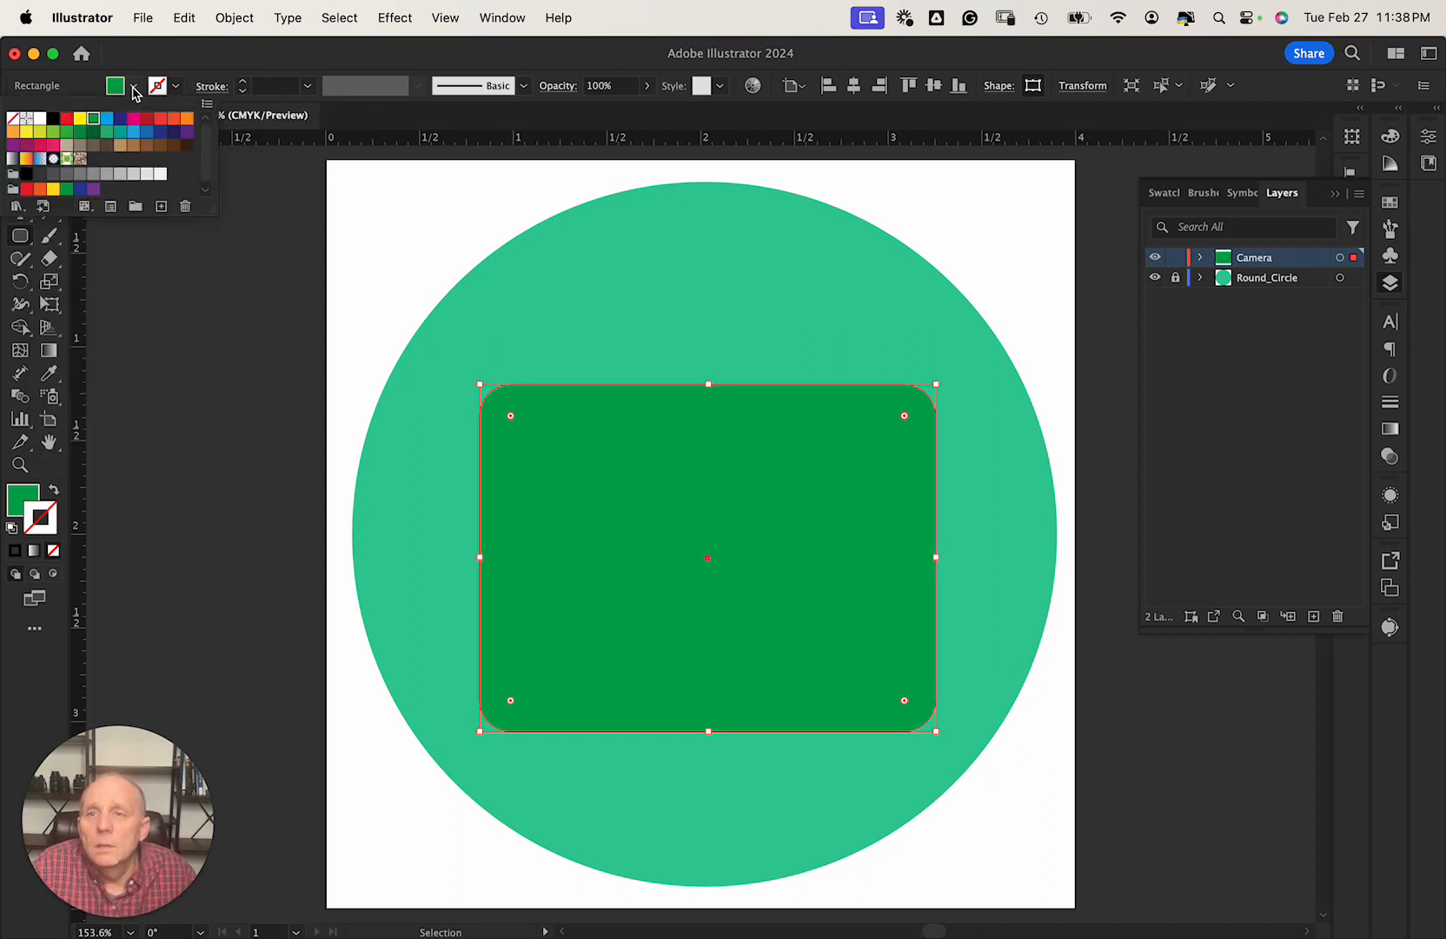
{"action": "left_click", "coordinate": [55, 119]}
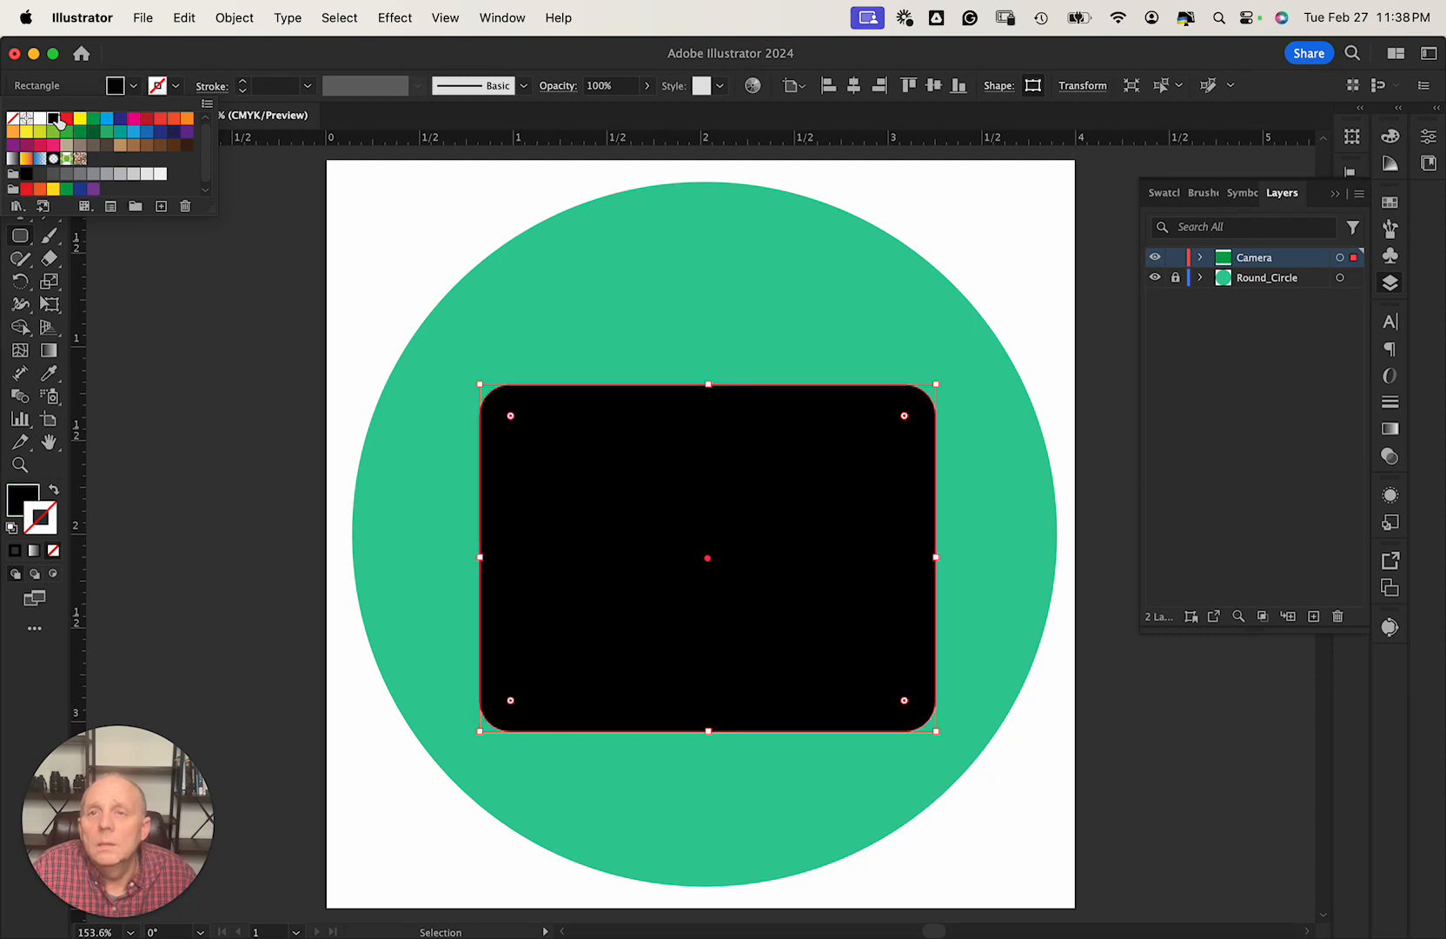
{"action": "left_click", "coordinate": [173, 87]}
{"action": "left_click", "coordinate": [173, 87]}
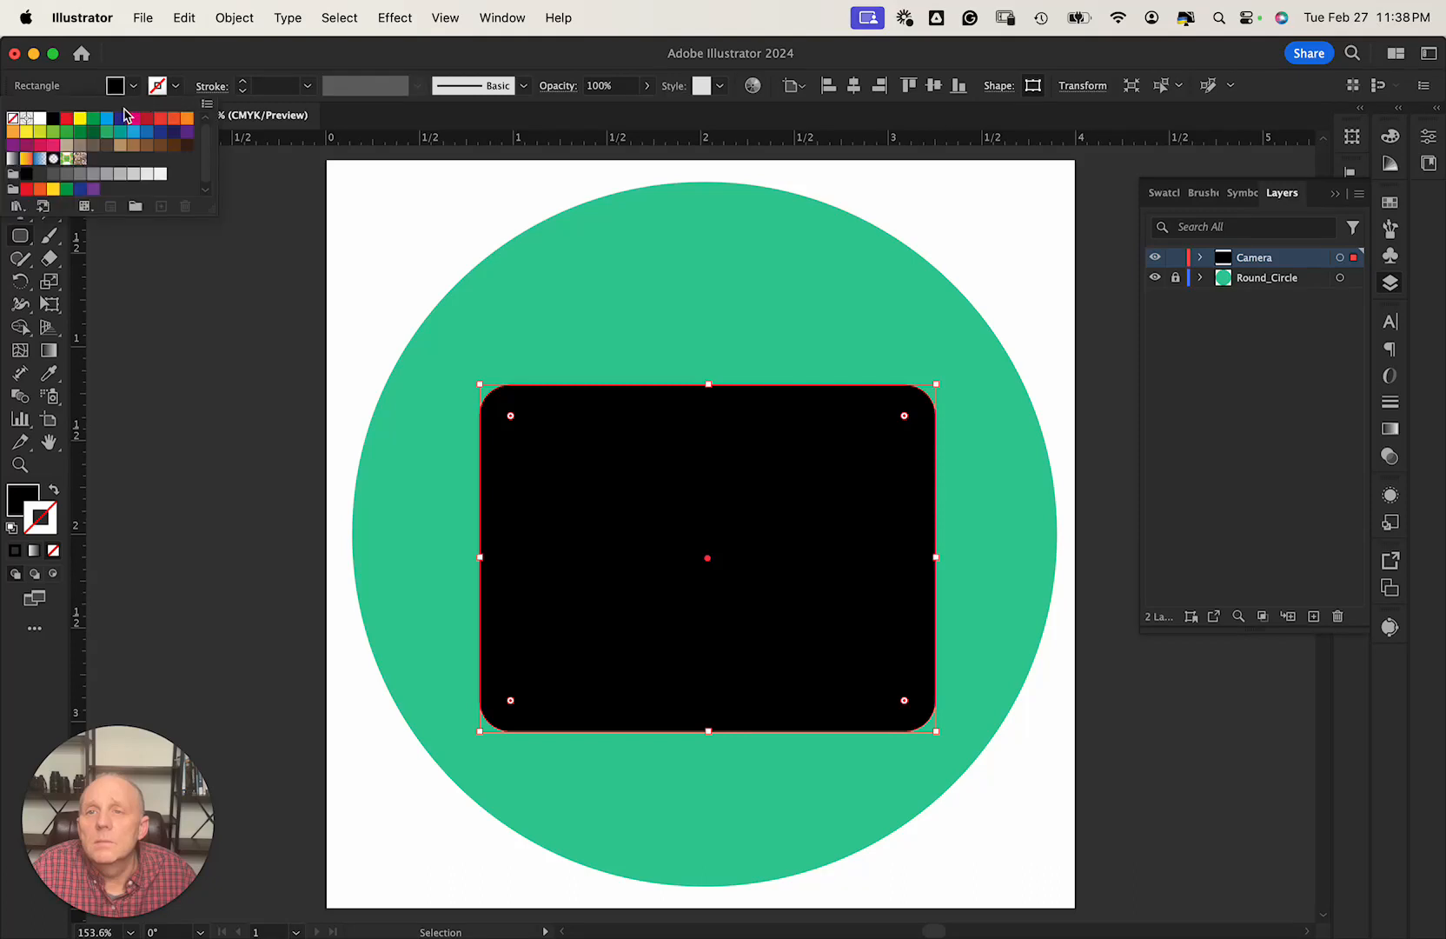
{"action": "left_click", "coordinate": [40, 122]}
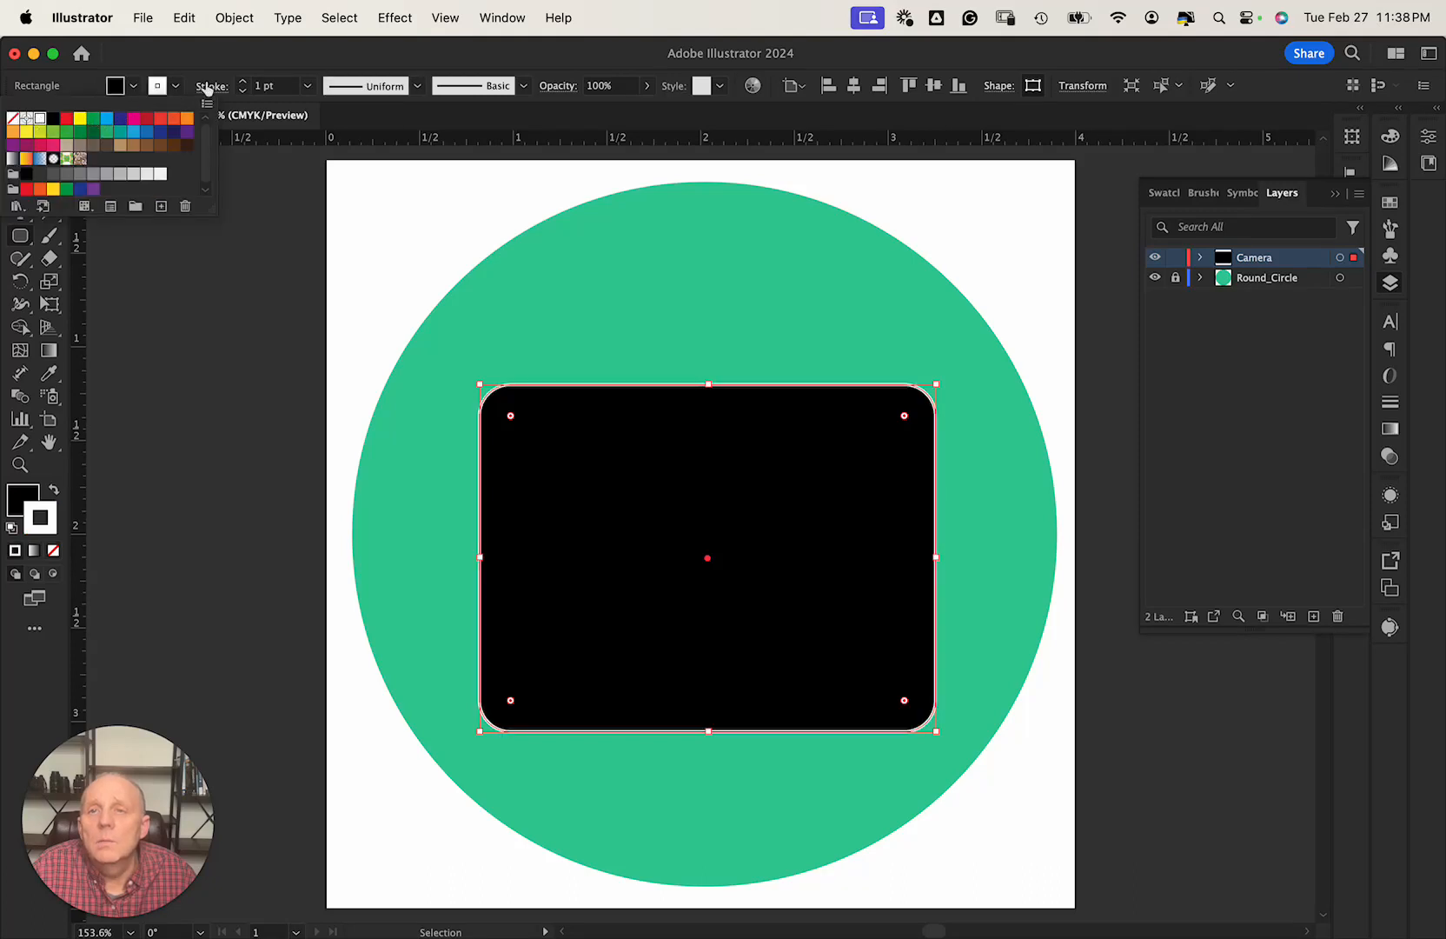
Set the rectangle's fill to None, leaving only the white 1 pt outline.
{"action": "left_click", "coordinate": [134, 89]}
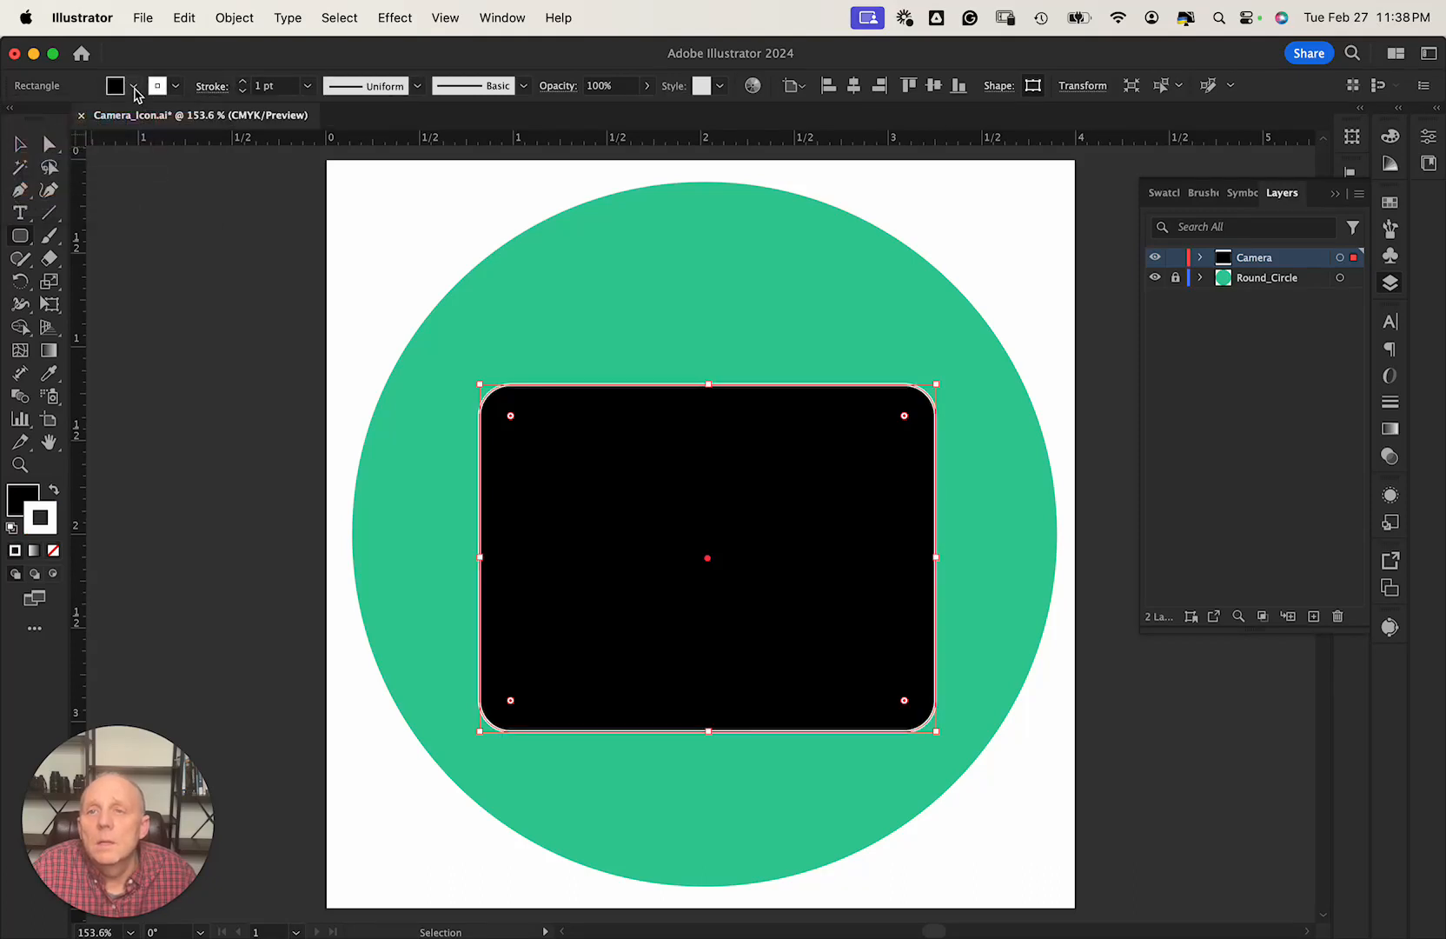
{"action": "left_click", "coordinate": [134, 90]}
{"action": "left_click", "coordinate": [135, 89]}
{"action": "left_click", "coordinate": [134, 90]}
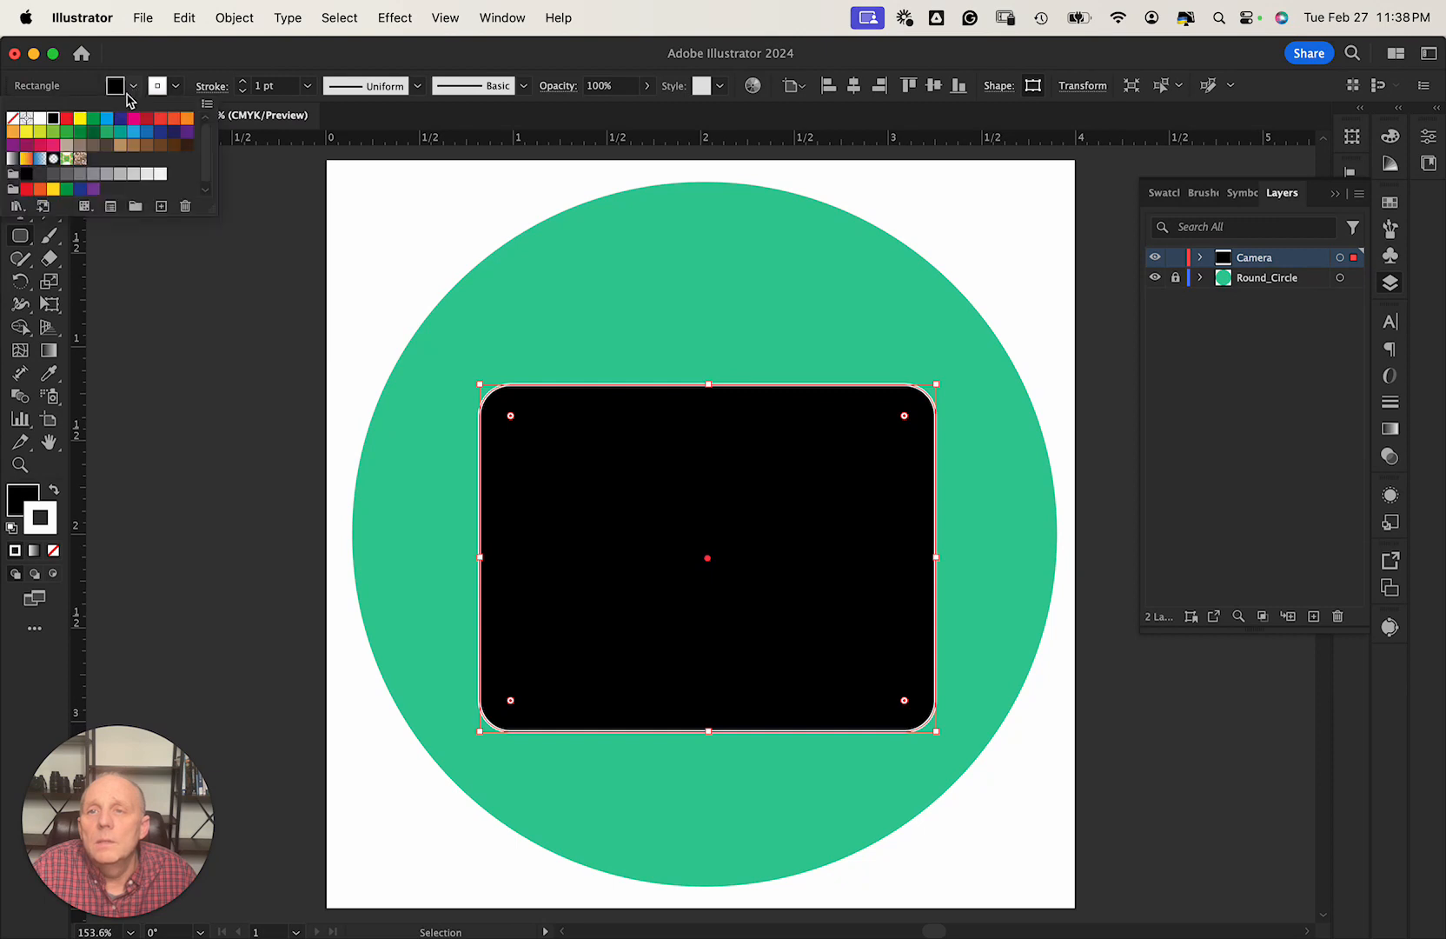
{"action": "left_click", "coordinate": [12, 120]}
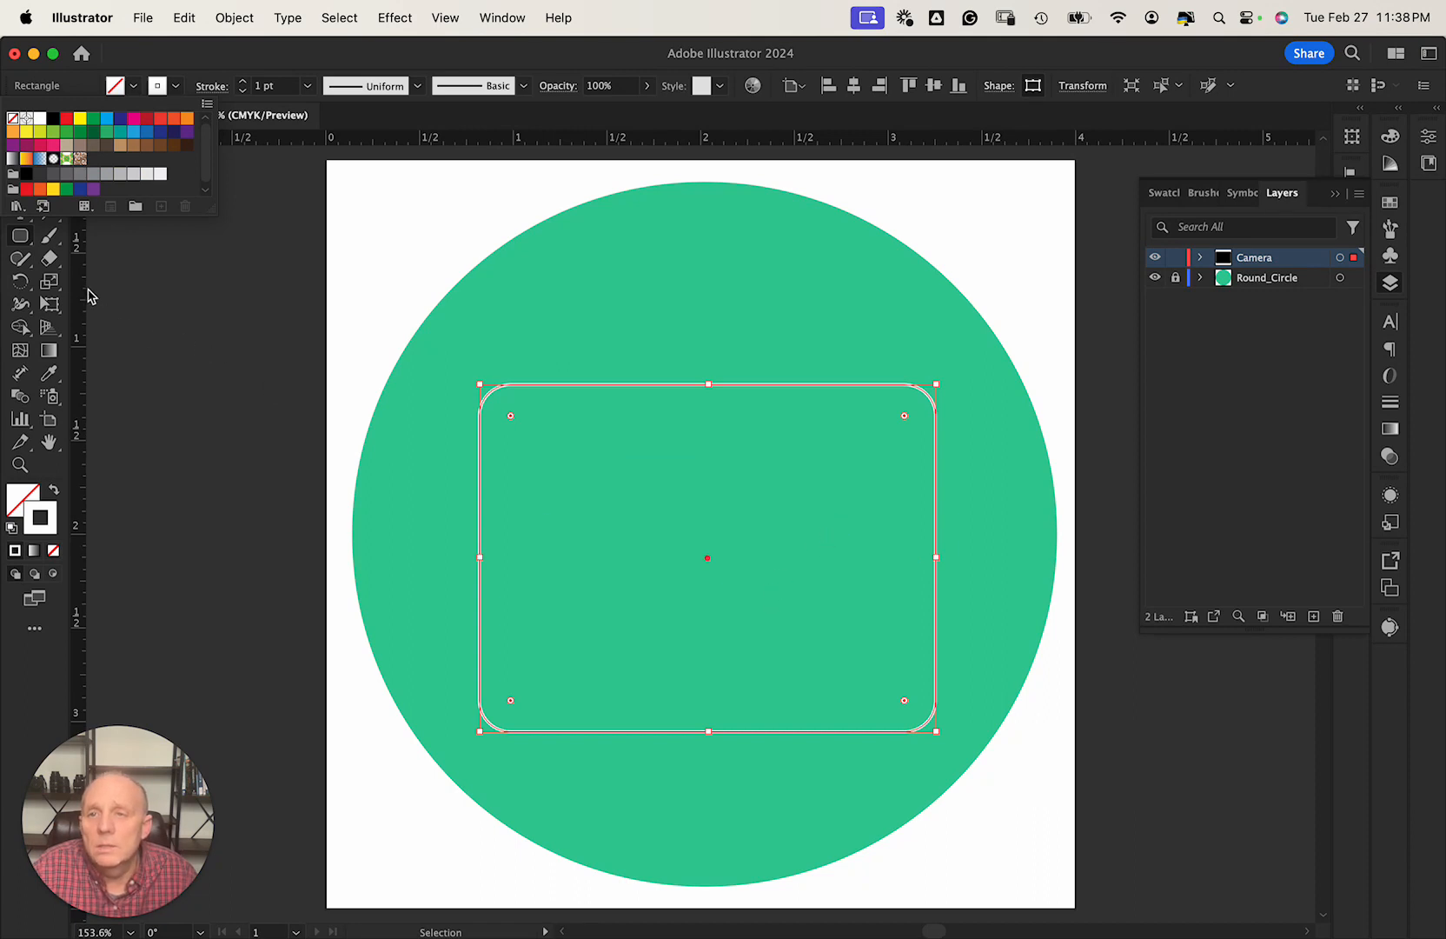
Close the colour swatches and cancel the stray Rounded Rectangle dialog.
{"action": "left_click", "coordinate": [617, 601]}
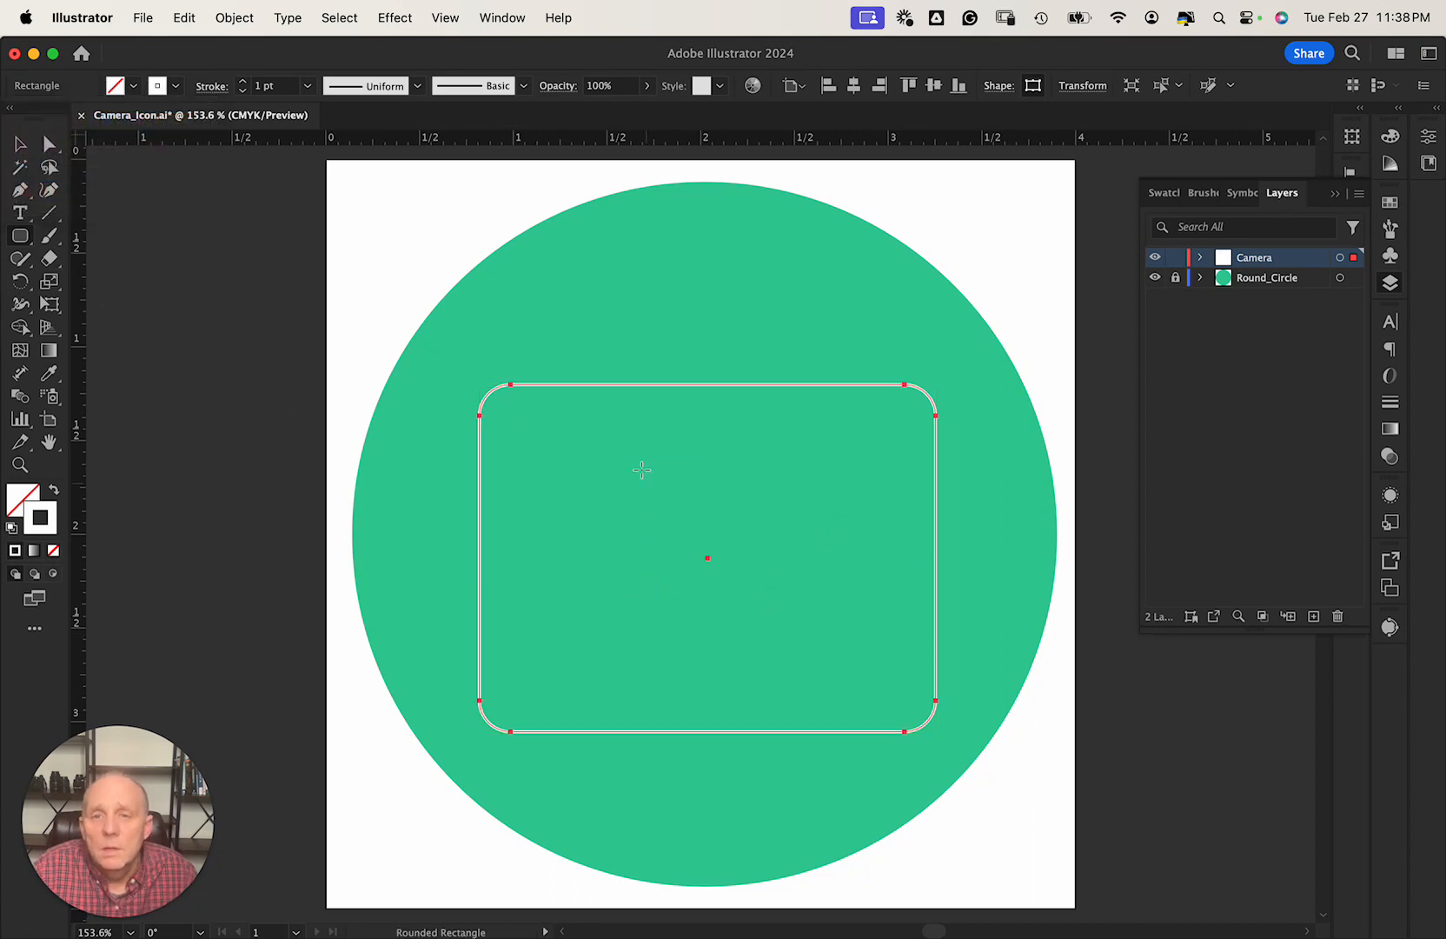
{"action": "key", "text": "v"}
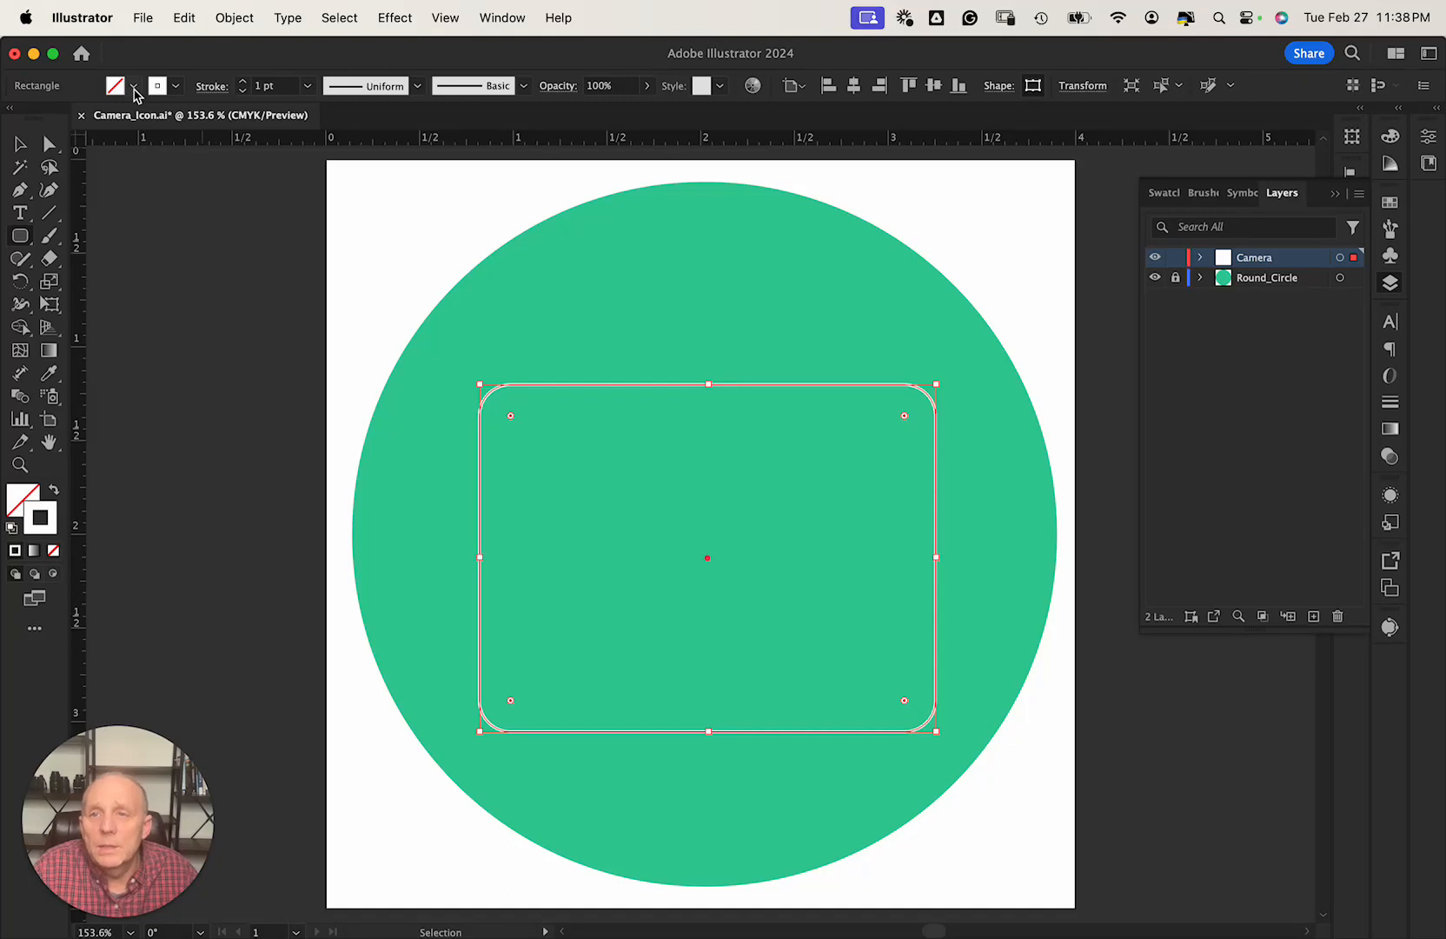
{"action": "left_click", "coordinate": [135, 89]}
{"action": "left_click", "coordinate": [636, 443]}
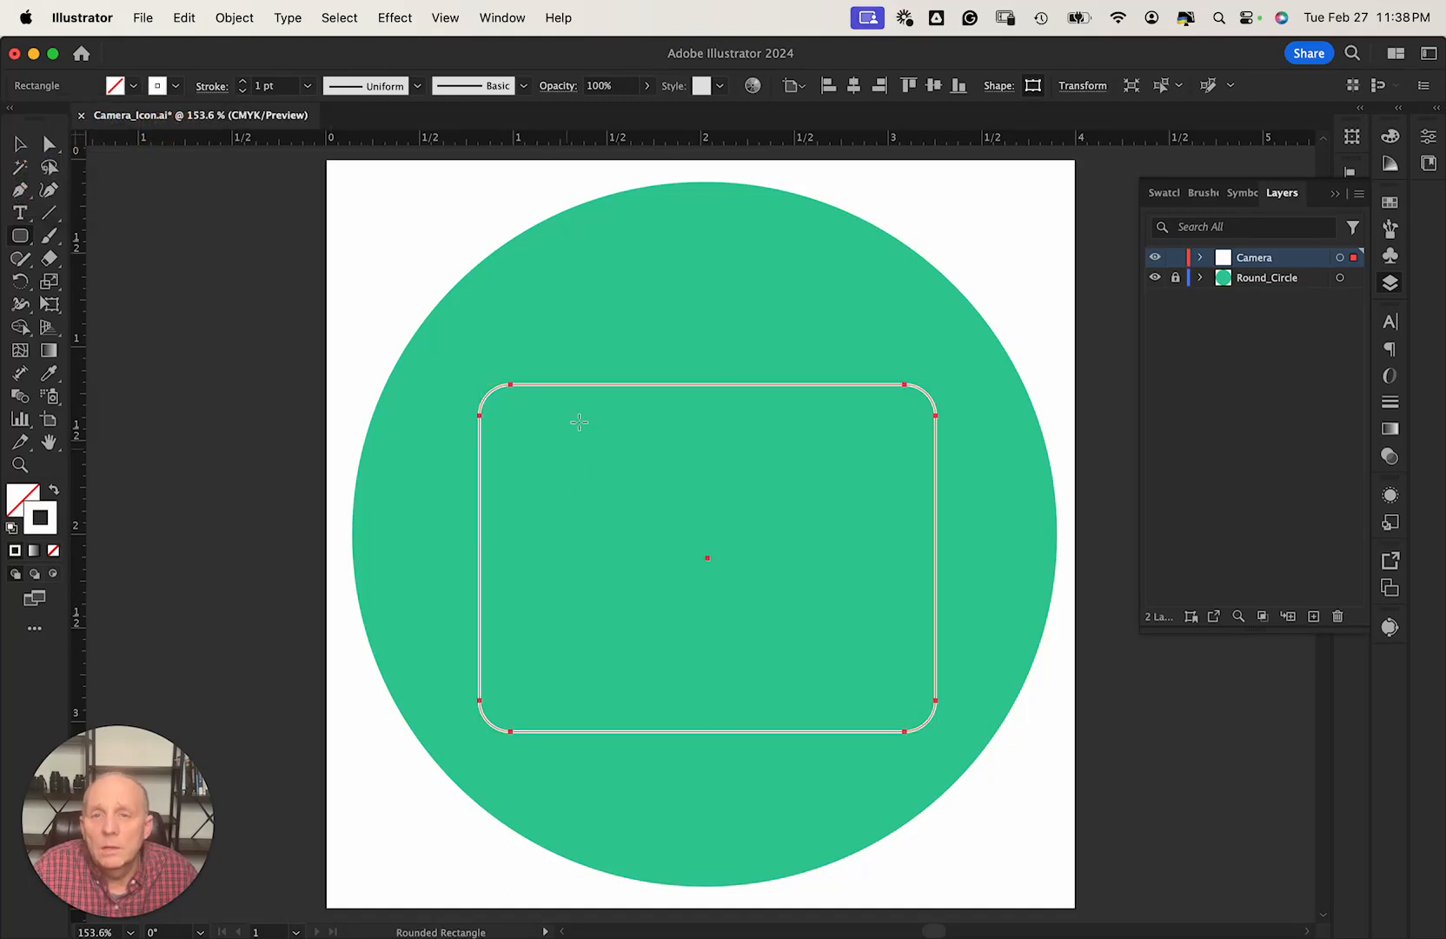
{"action": "left_click", "coordinate": [608, 383]}
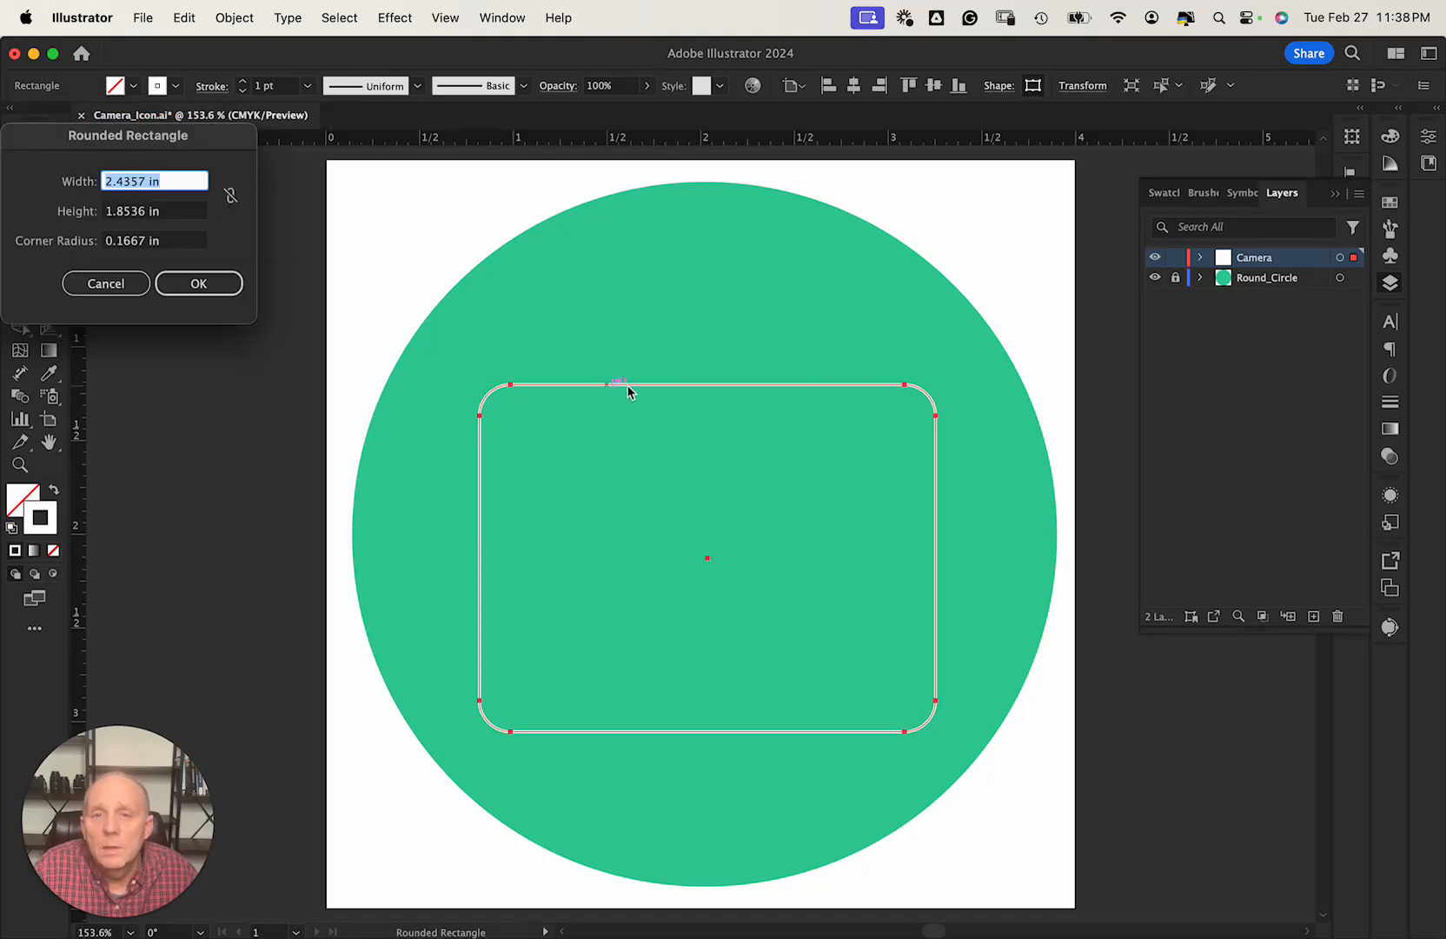
{"action": "left_click", "coordinate": [122, 285]}
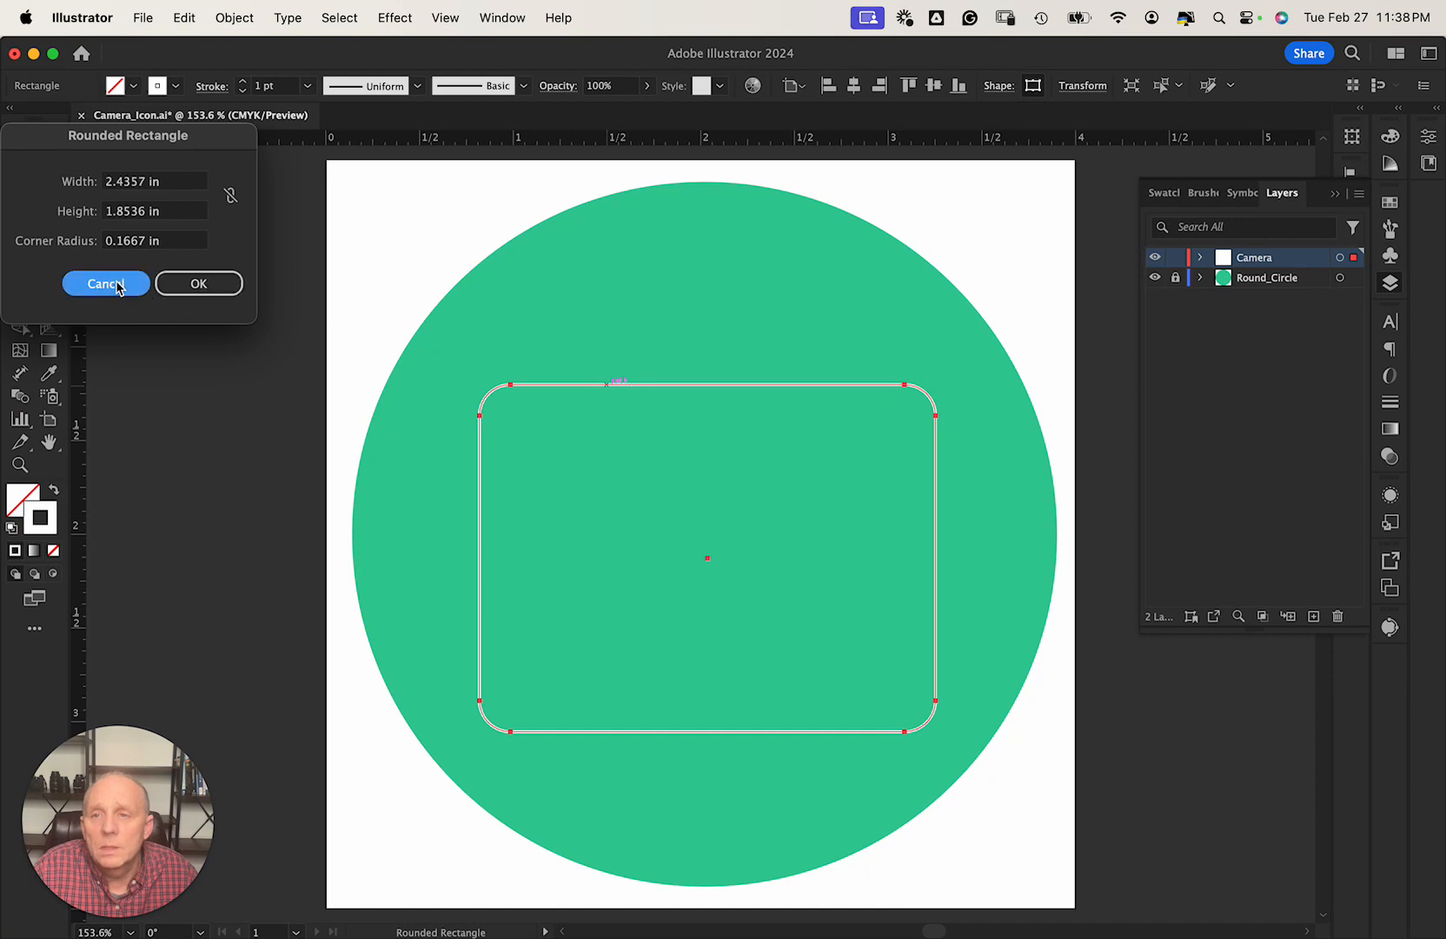
{"action": "key", "text": "v"}
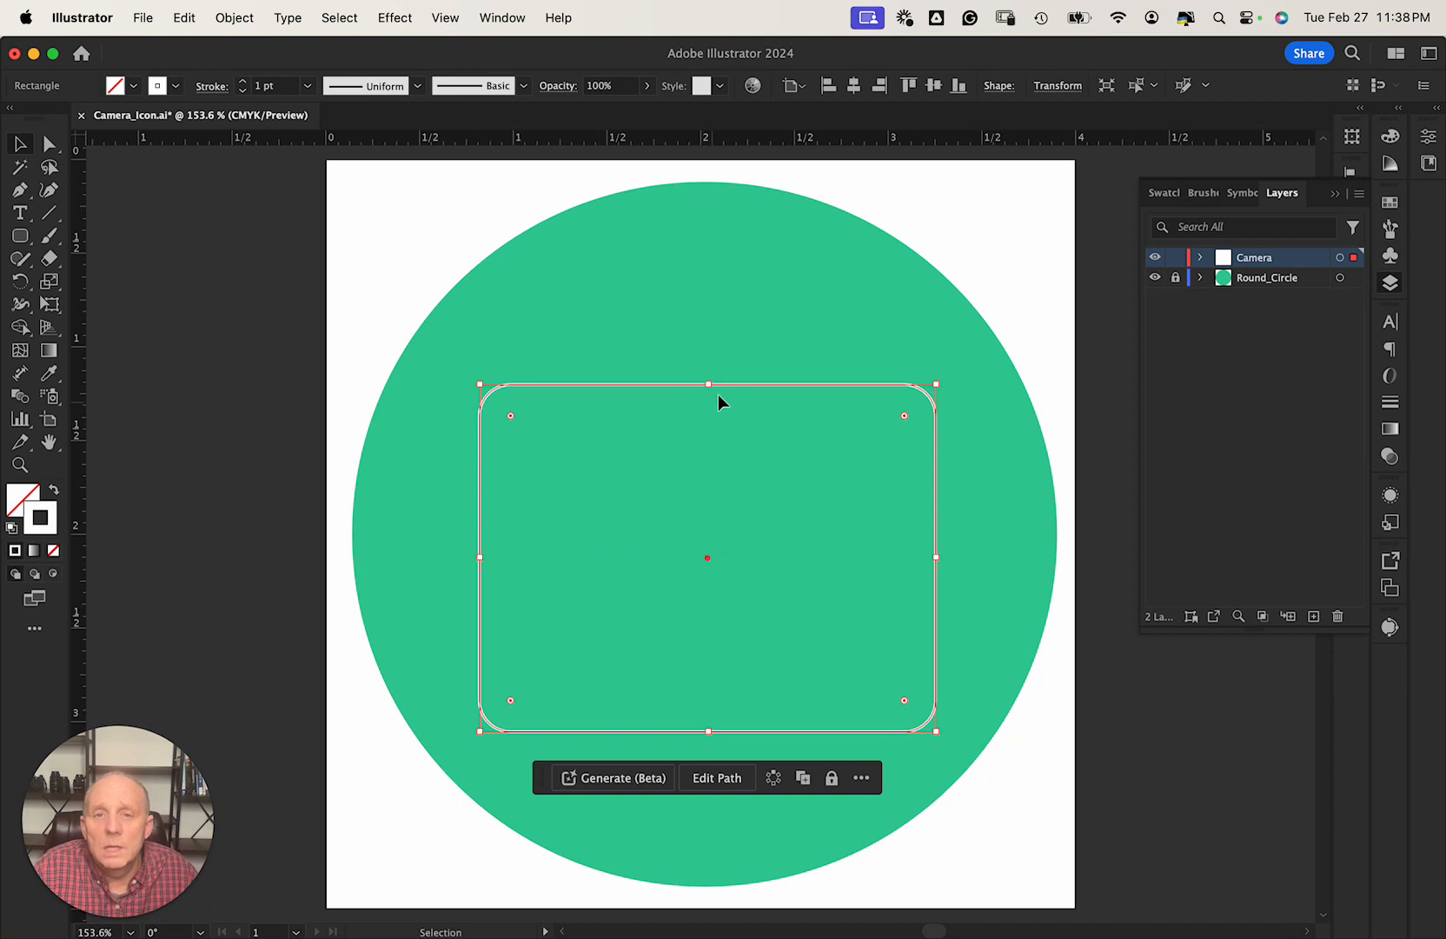
Centre the rectangle on the circle, shorten it to about 2.44 × 1.61 in, and move it lower.
{"action": "mouse_move", "coordinate": [735, 384]}
{"action": "left_mouse_down"}
{"action": "mouse_move", "coordinate": [704, 374]}
{"action": "mouse_move", "coordinate": [734, 372]}
{"action": "left_mouse_up"}
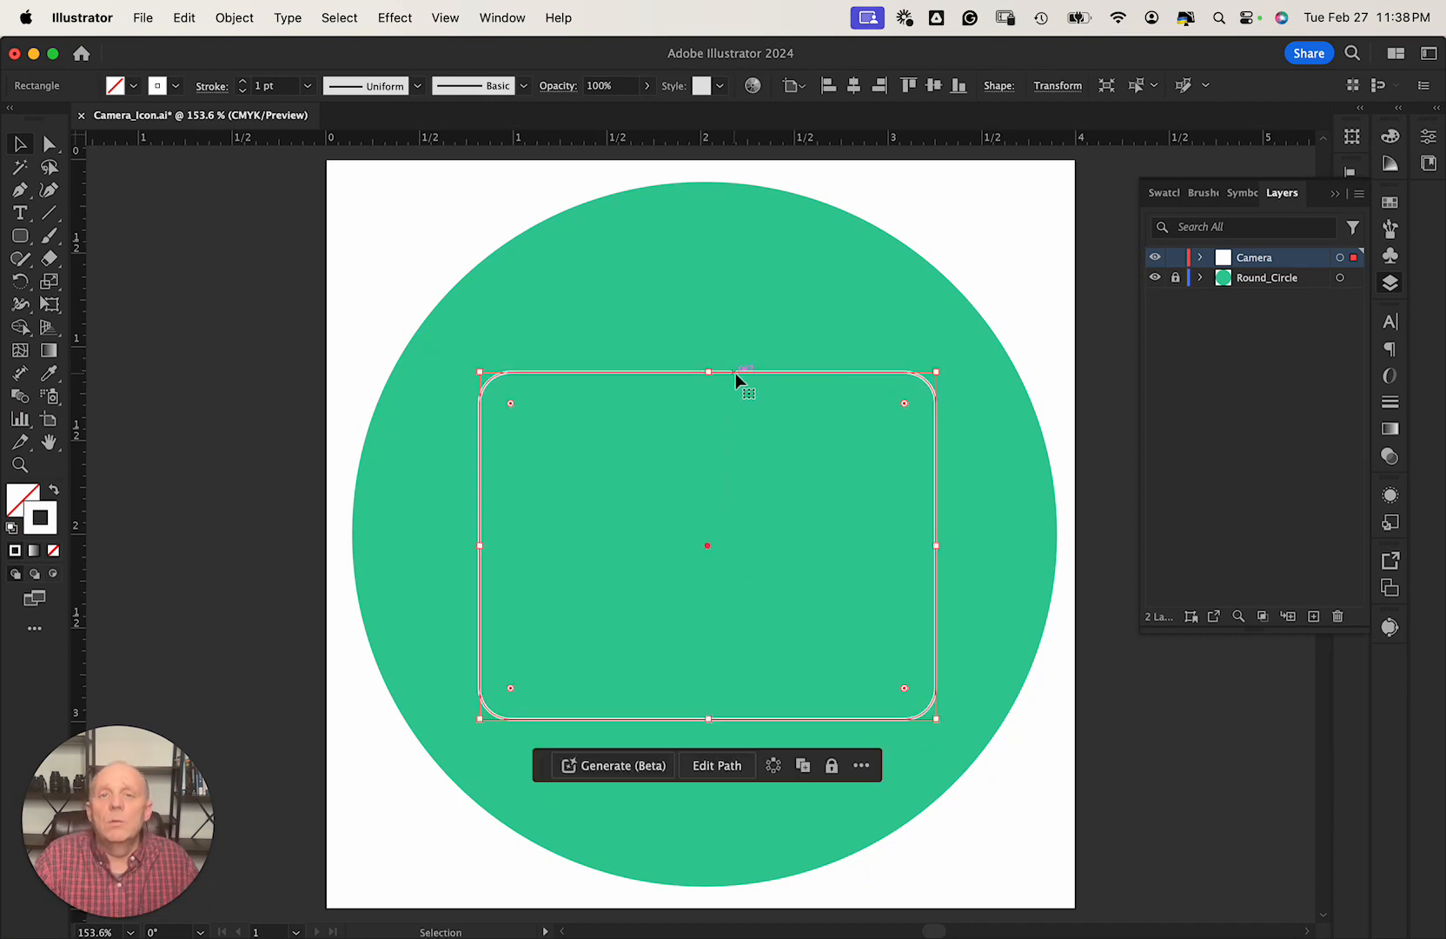
{"action": "left_click", "coordinate": [854, 86]}
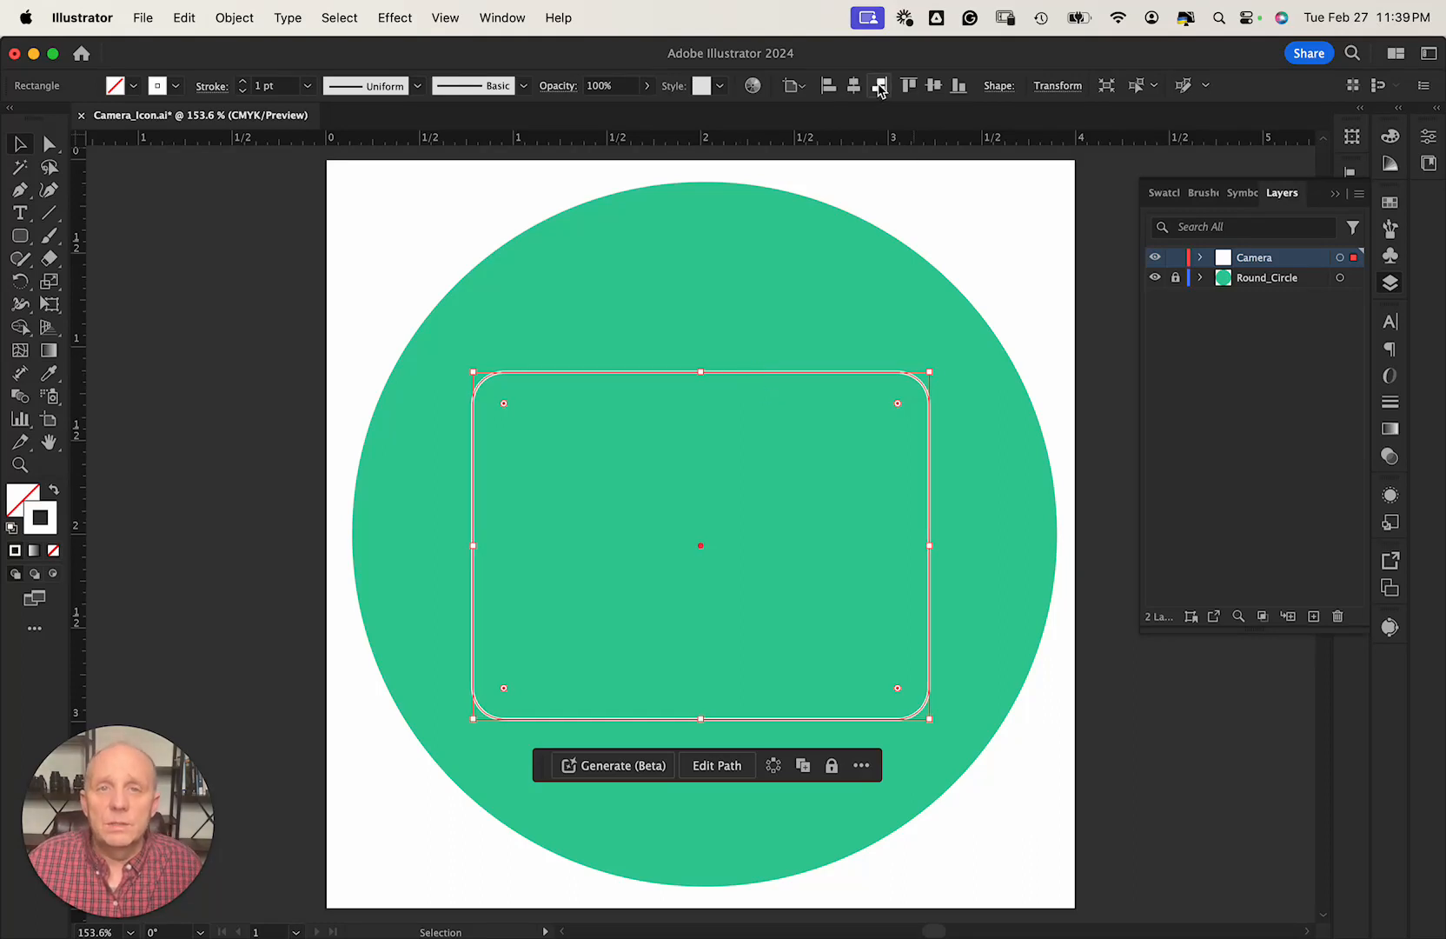
{"action": "left_click", "coordinate": [934, 86]}
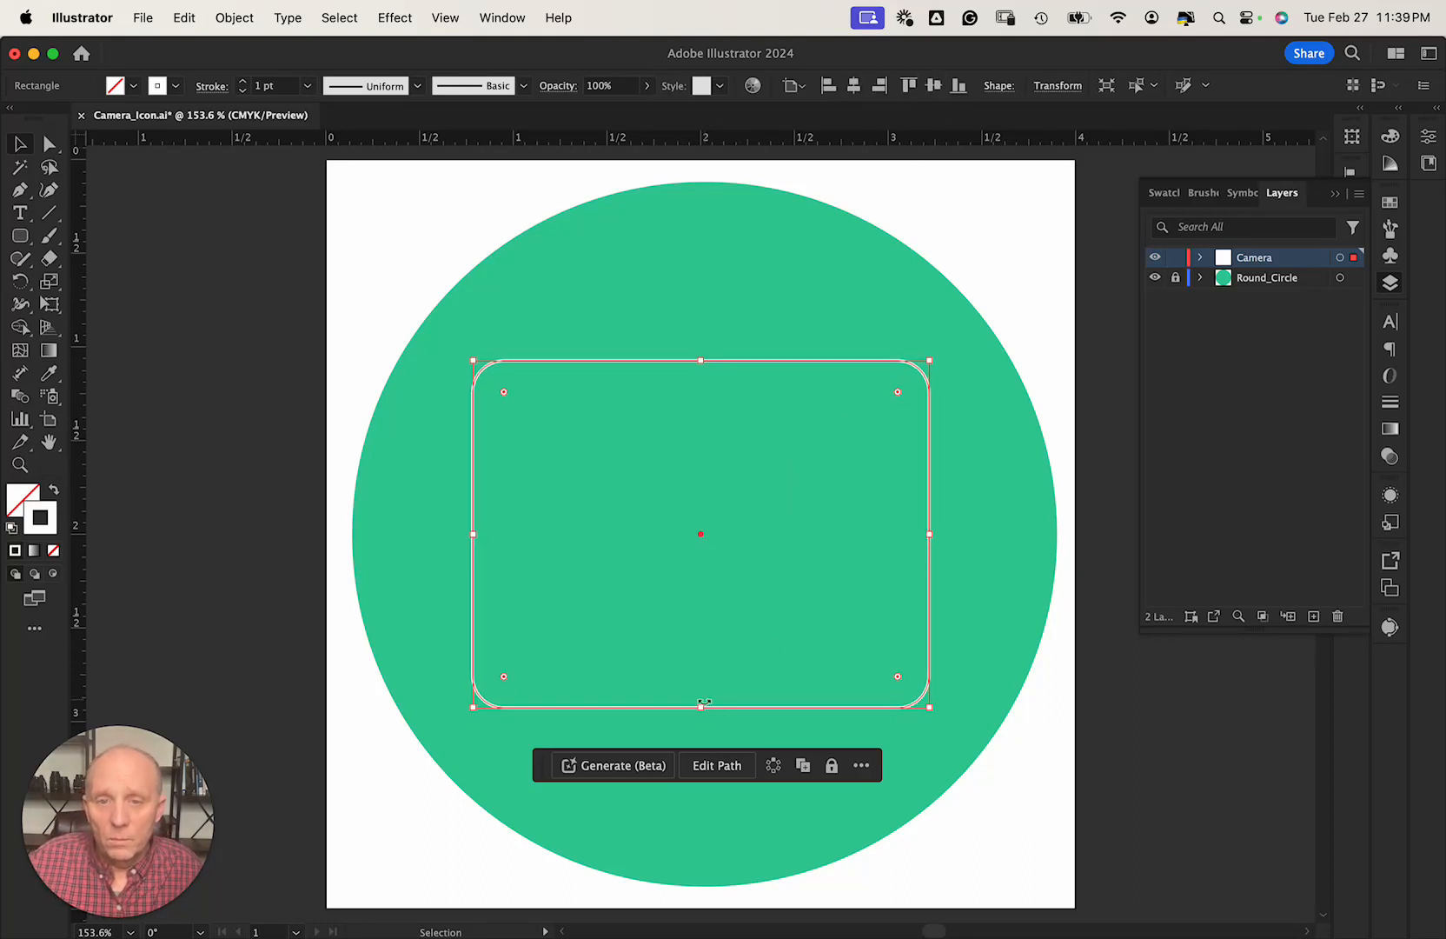
{"action": "left_click_drag", "start_coordinate": [701, 710], "coordinate": [699, 632]}
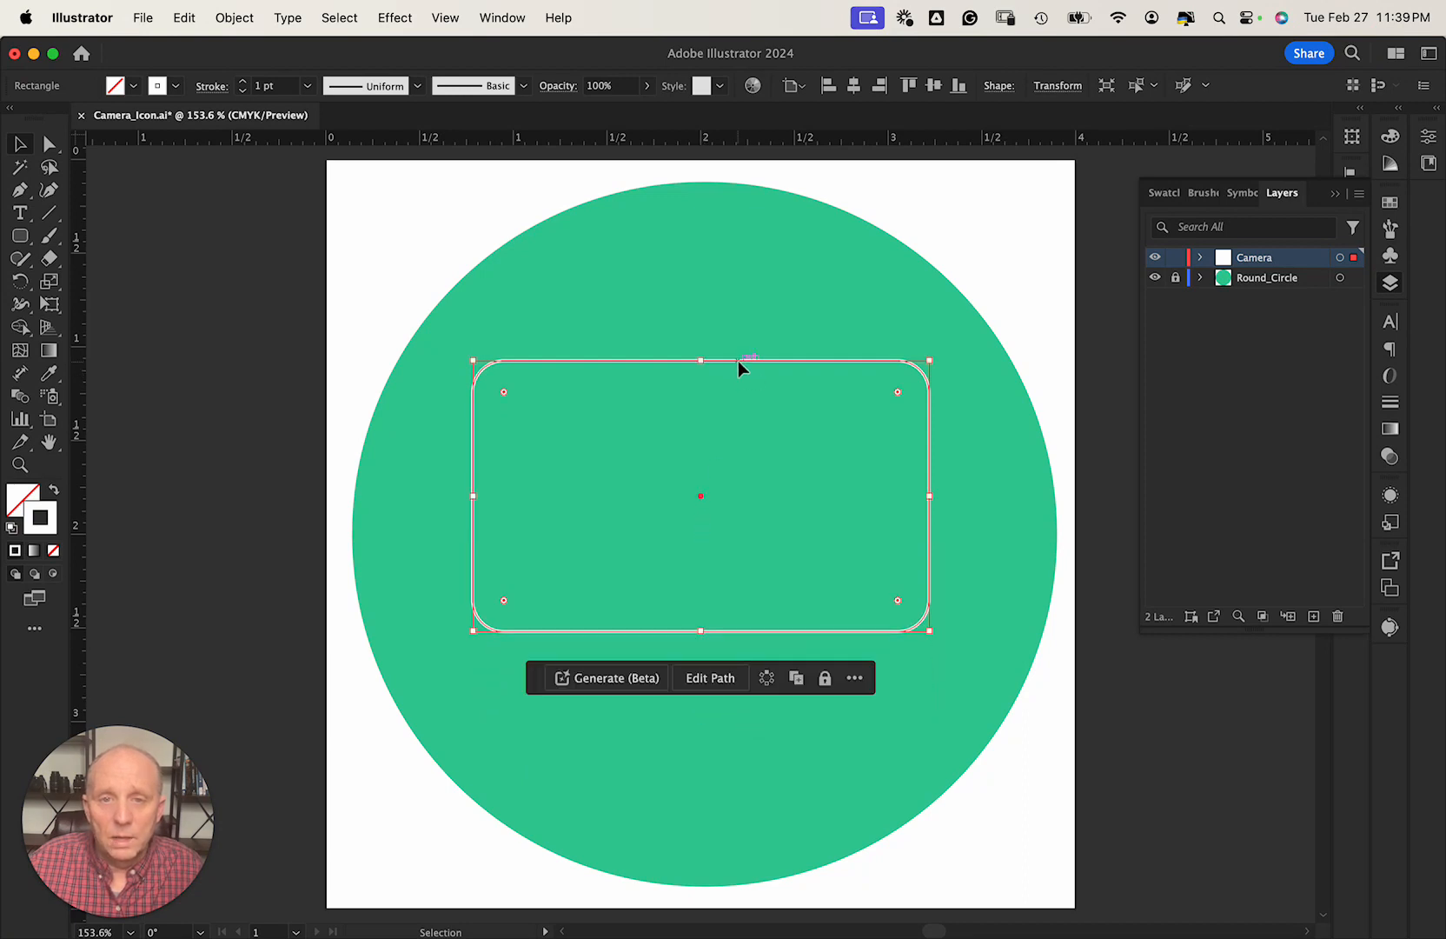
{"action": "left_click_drag", "start_coordinate": [738, 361], "coordinate": [706, 429]}
{"action": "left_click", "coordinate": [245, 309]}
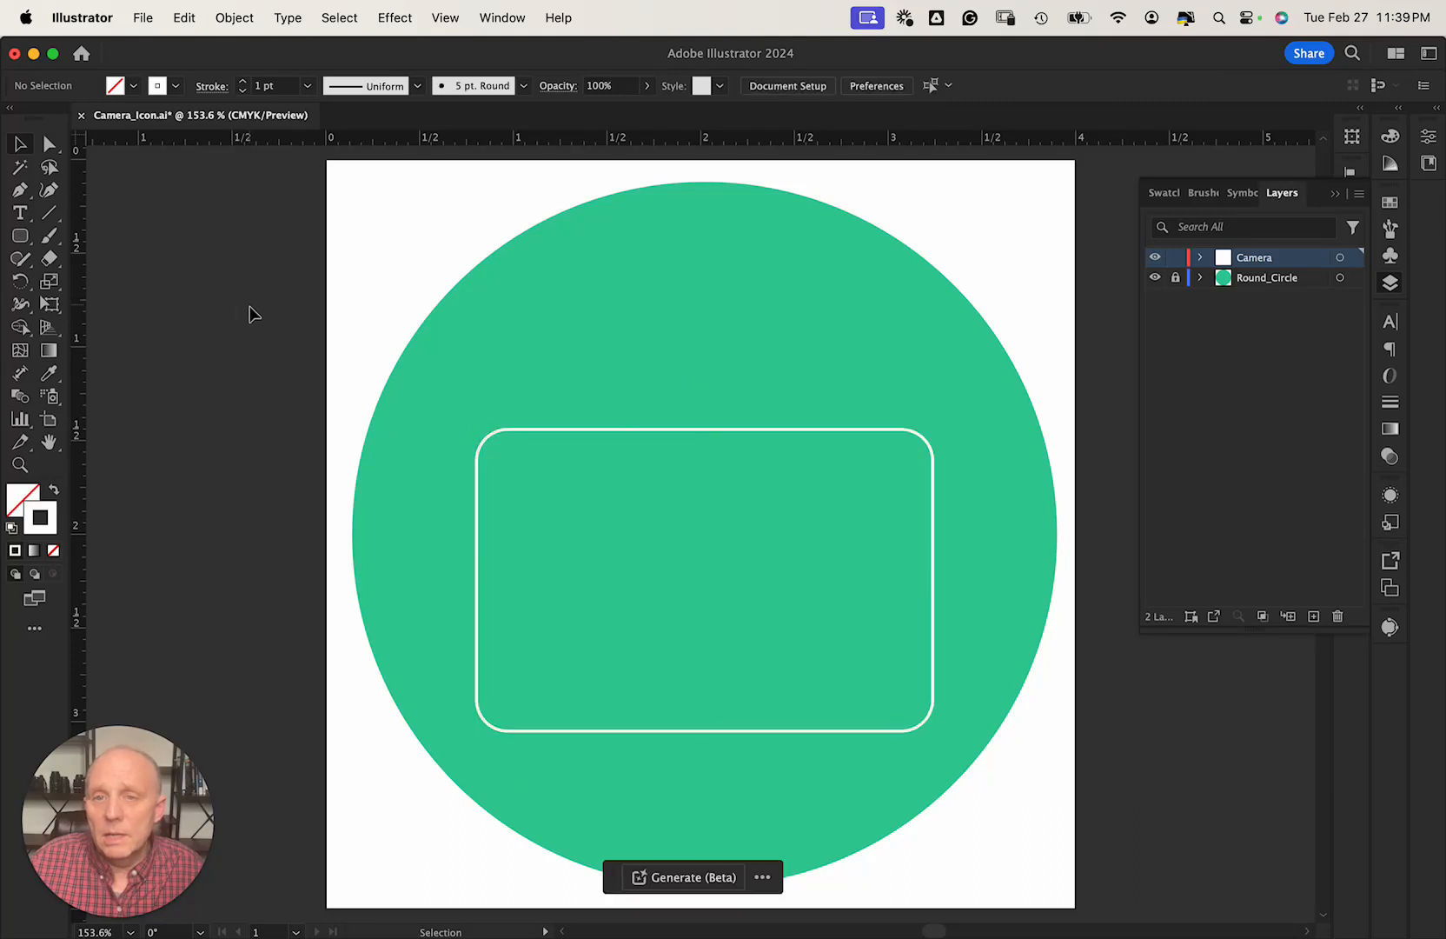
Draw a 0.97 × 0.54 in rounded rectangle over the large one's top edge, then select both.
{"action": "left_click", "coordinate": [20, 236]}
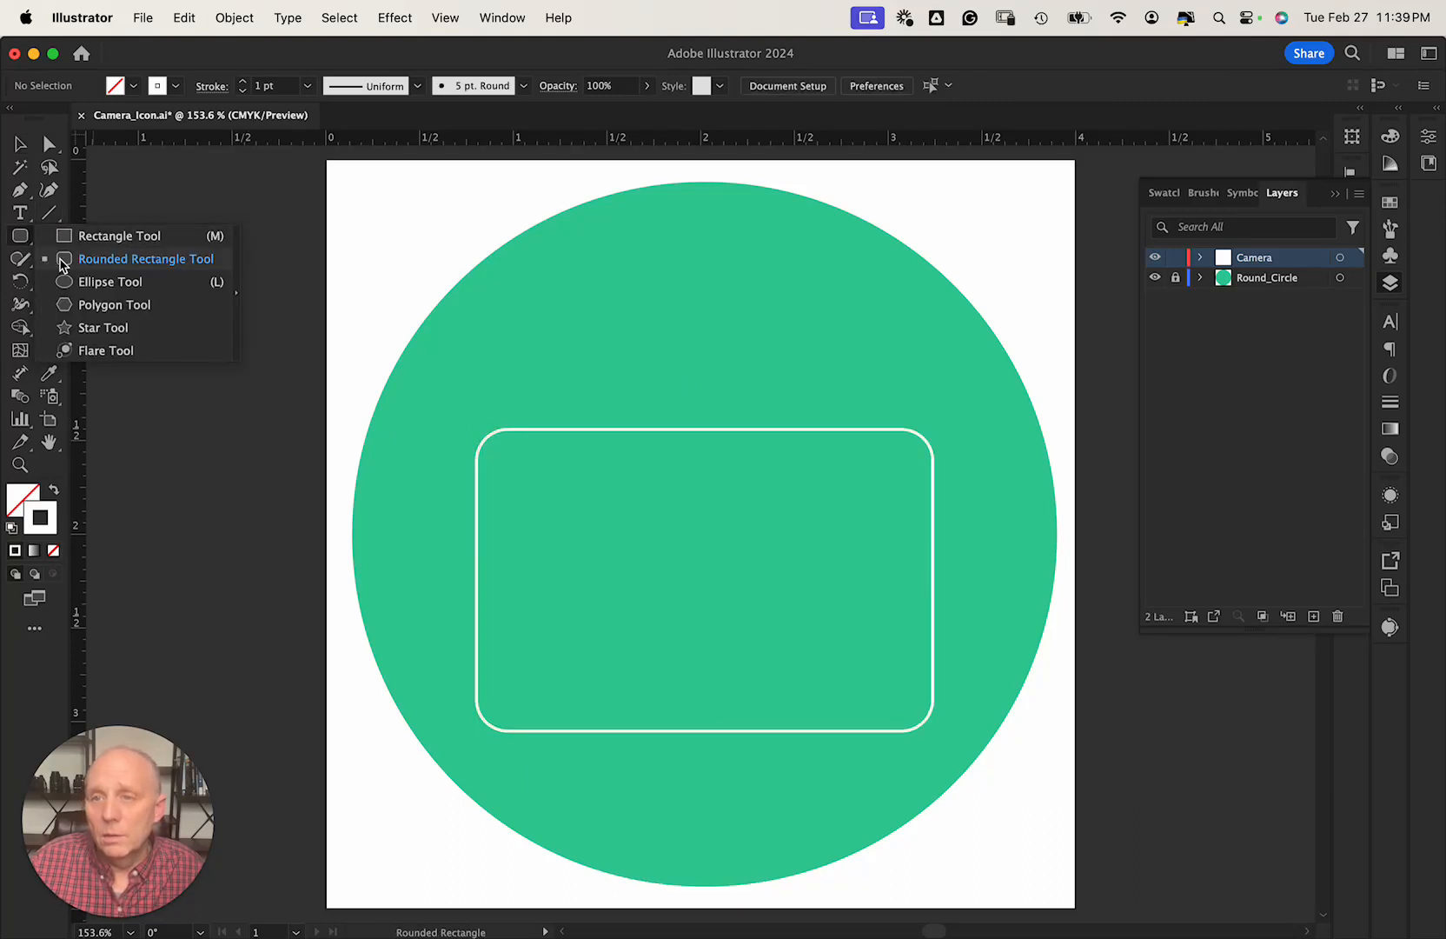
{"action": "left_click", "coordinate": [61, 260]}
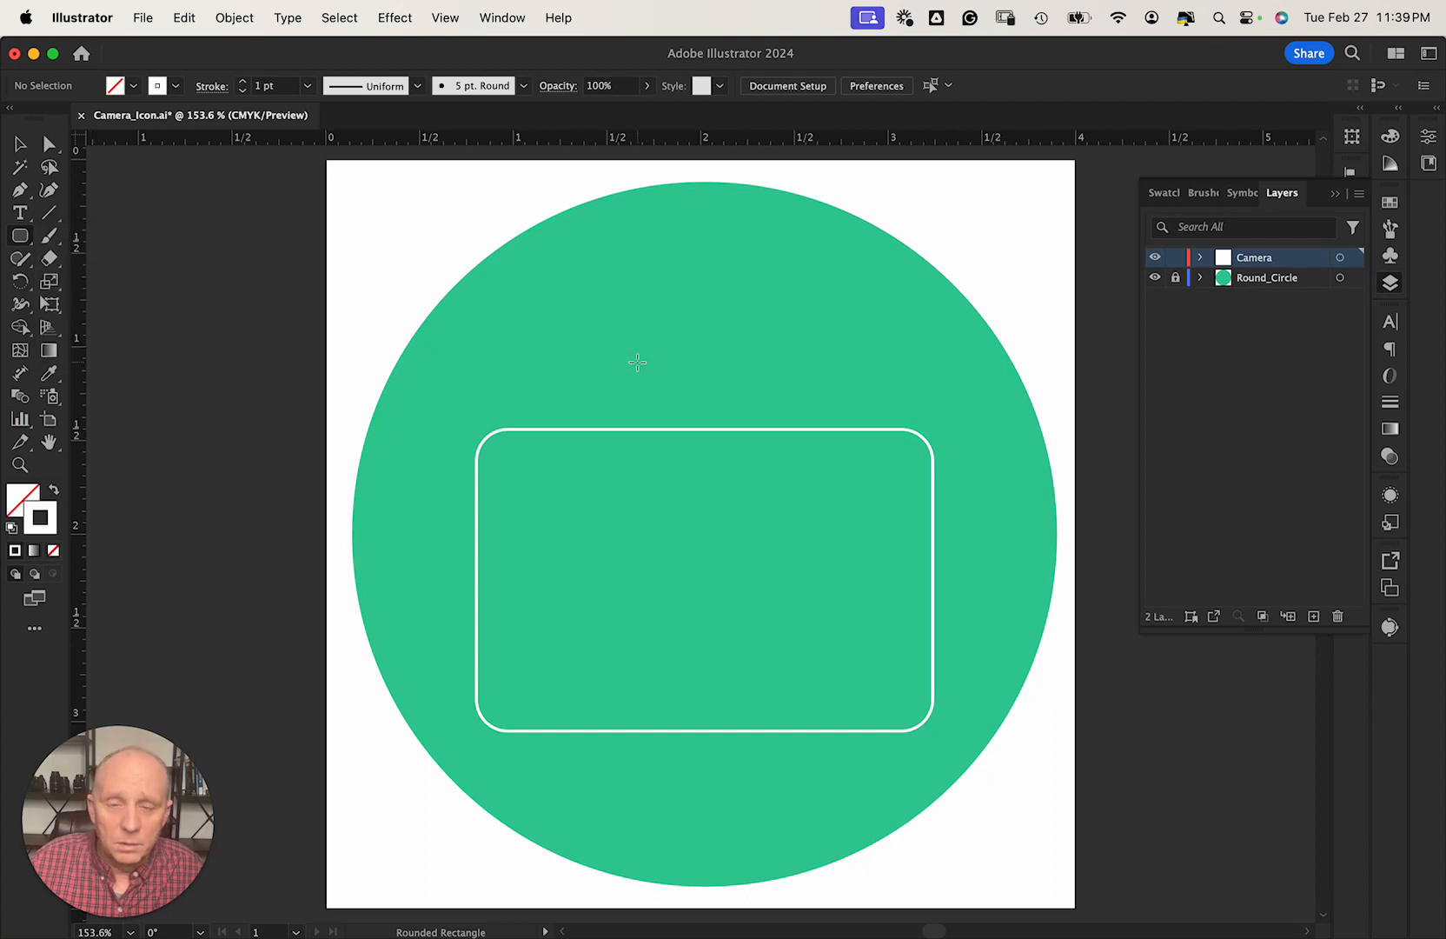
{"action": "left_click_drag", "start_coordinate": [636, 356], "coordinate": [816, 451]}
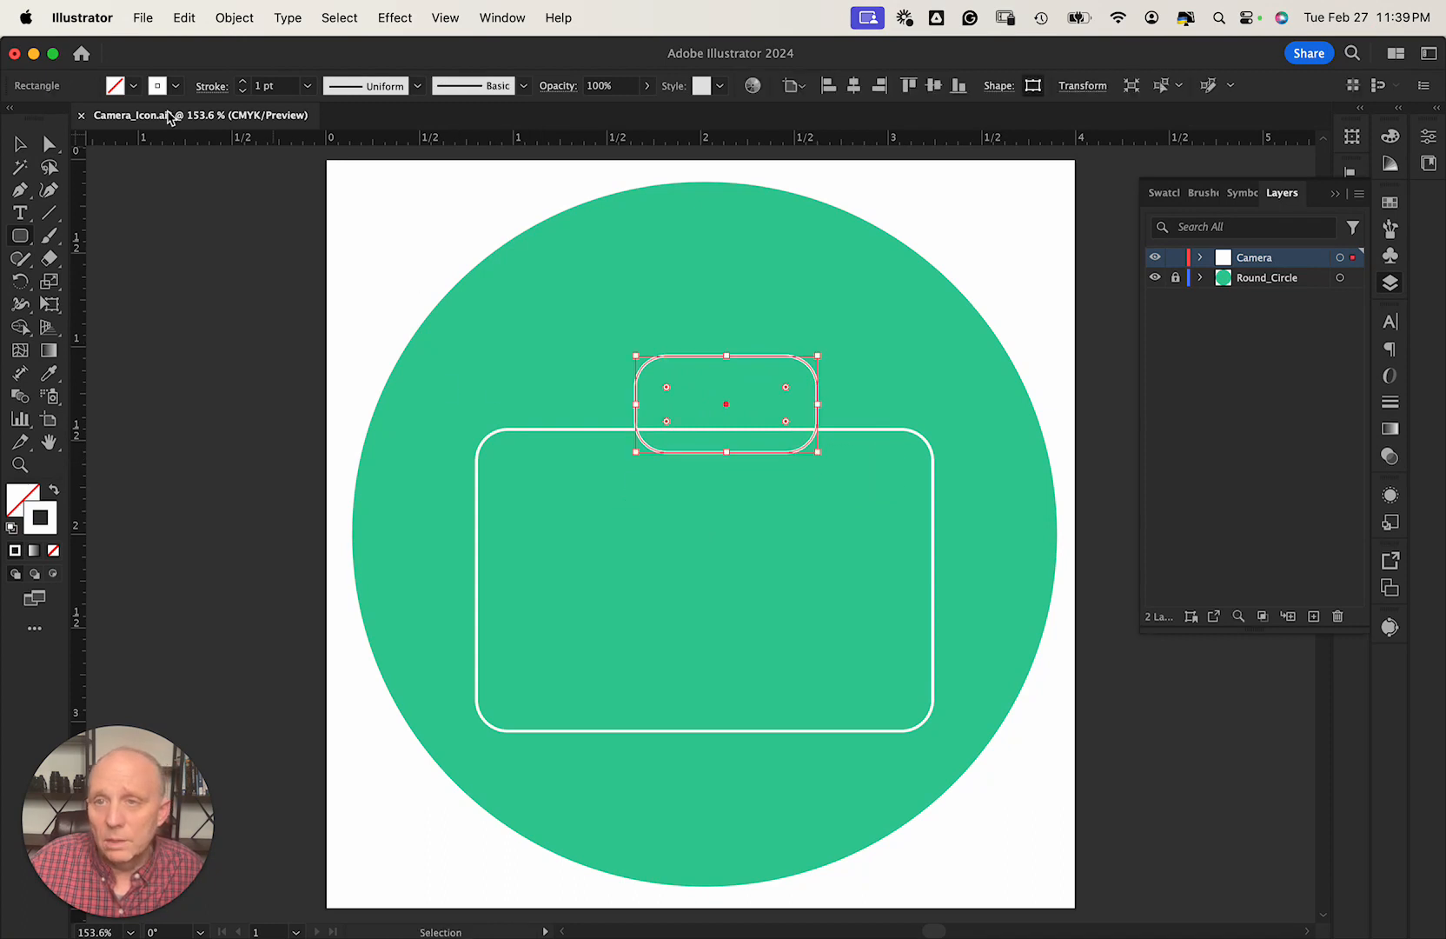
{"action": "left_click", "coordinate": [20, 144]}
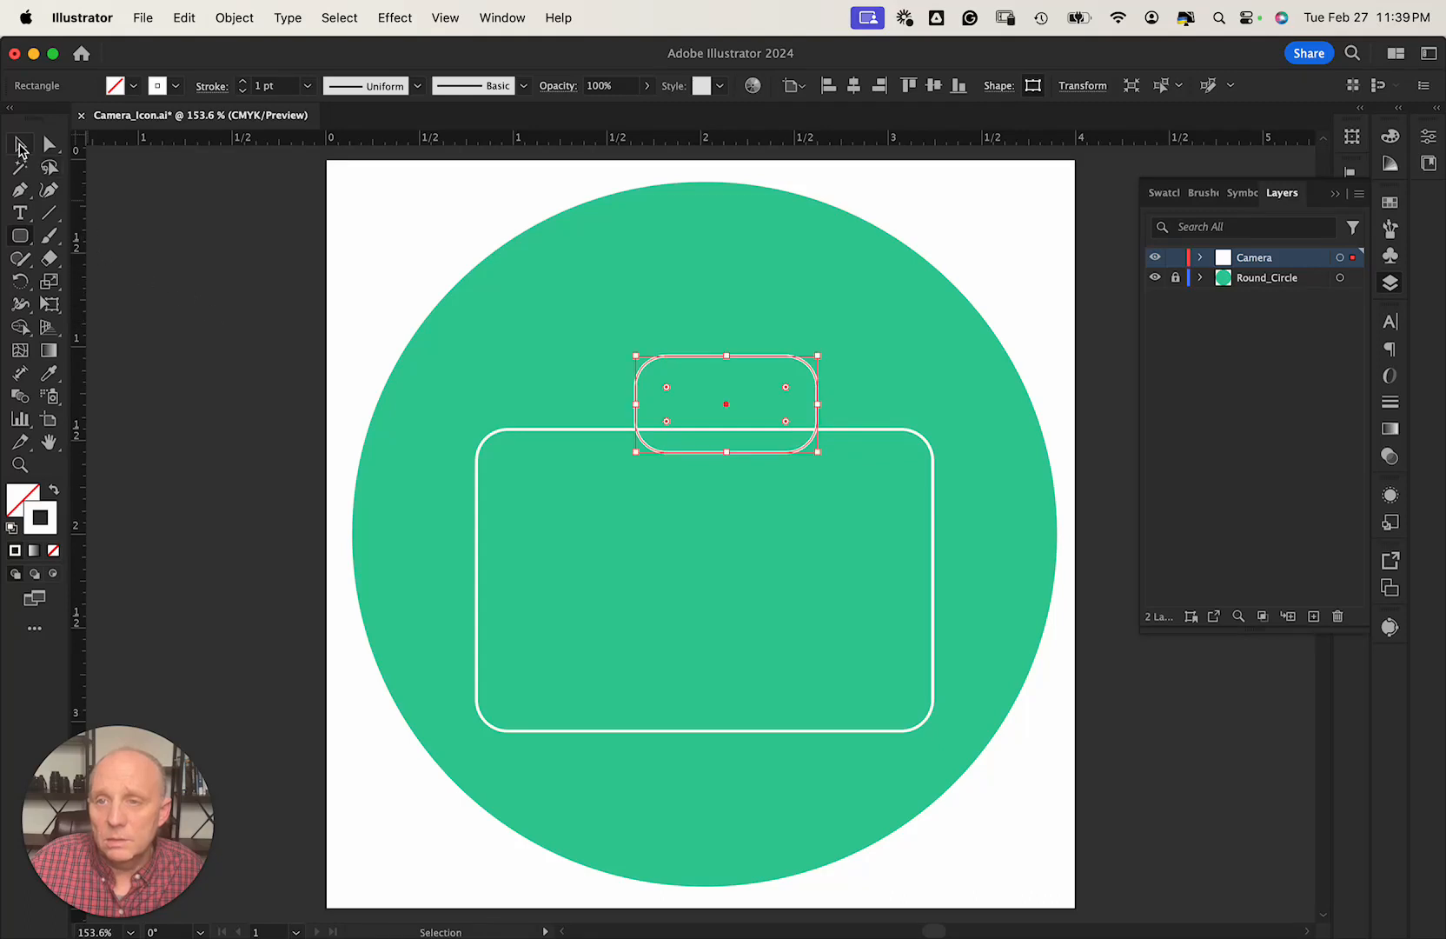
{"action": "key", "text": "super+a"}
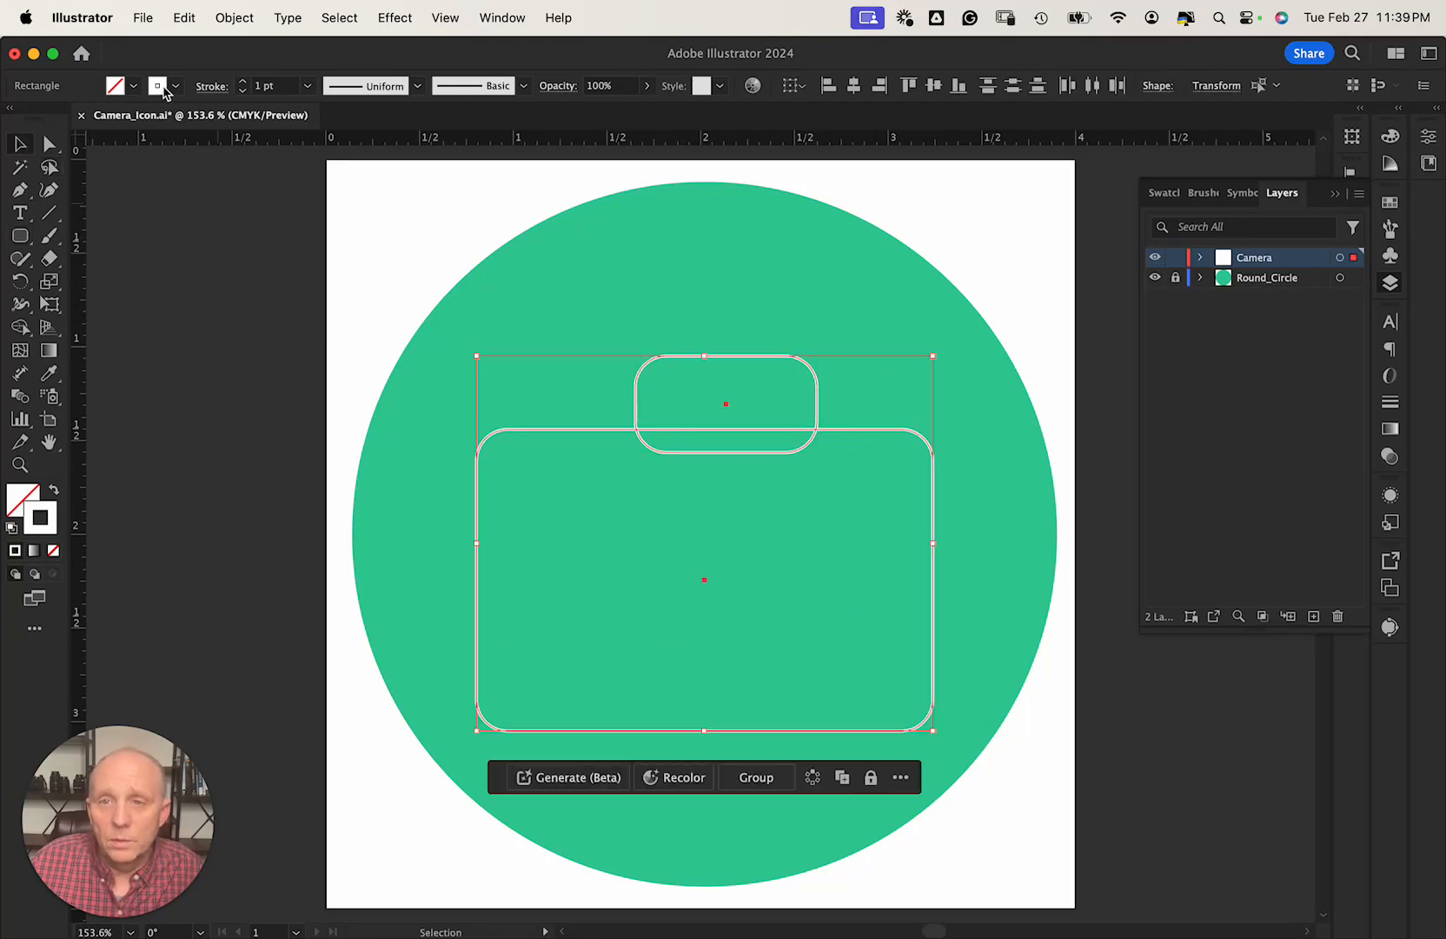
Fill both rectangles black and nudge the large body into place.
{"action": "left_click", "coordinate": [130, 87]}
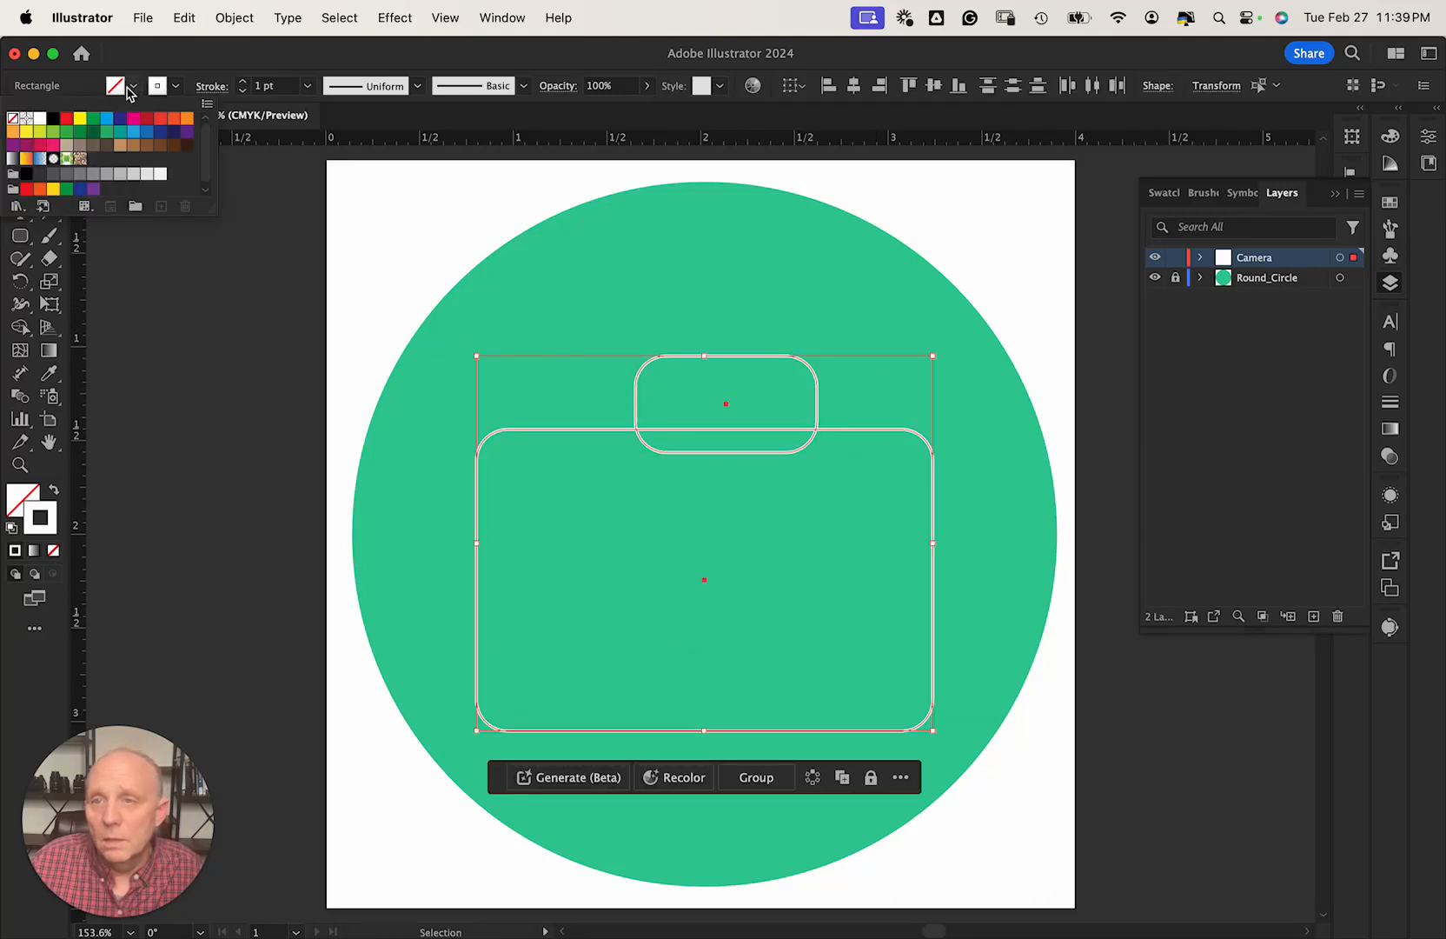
{"action": "left_click", "coordinate": [54, 127]}
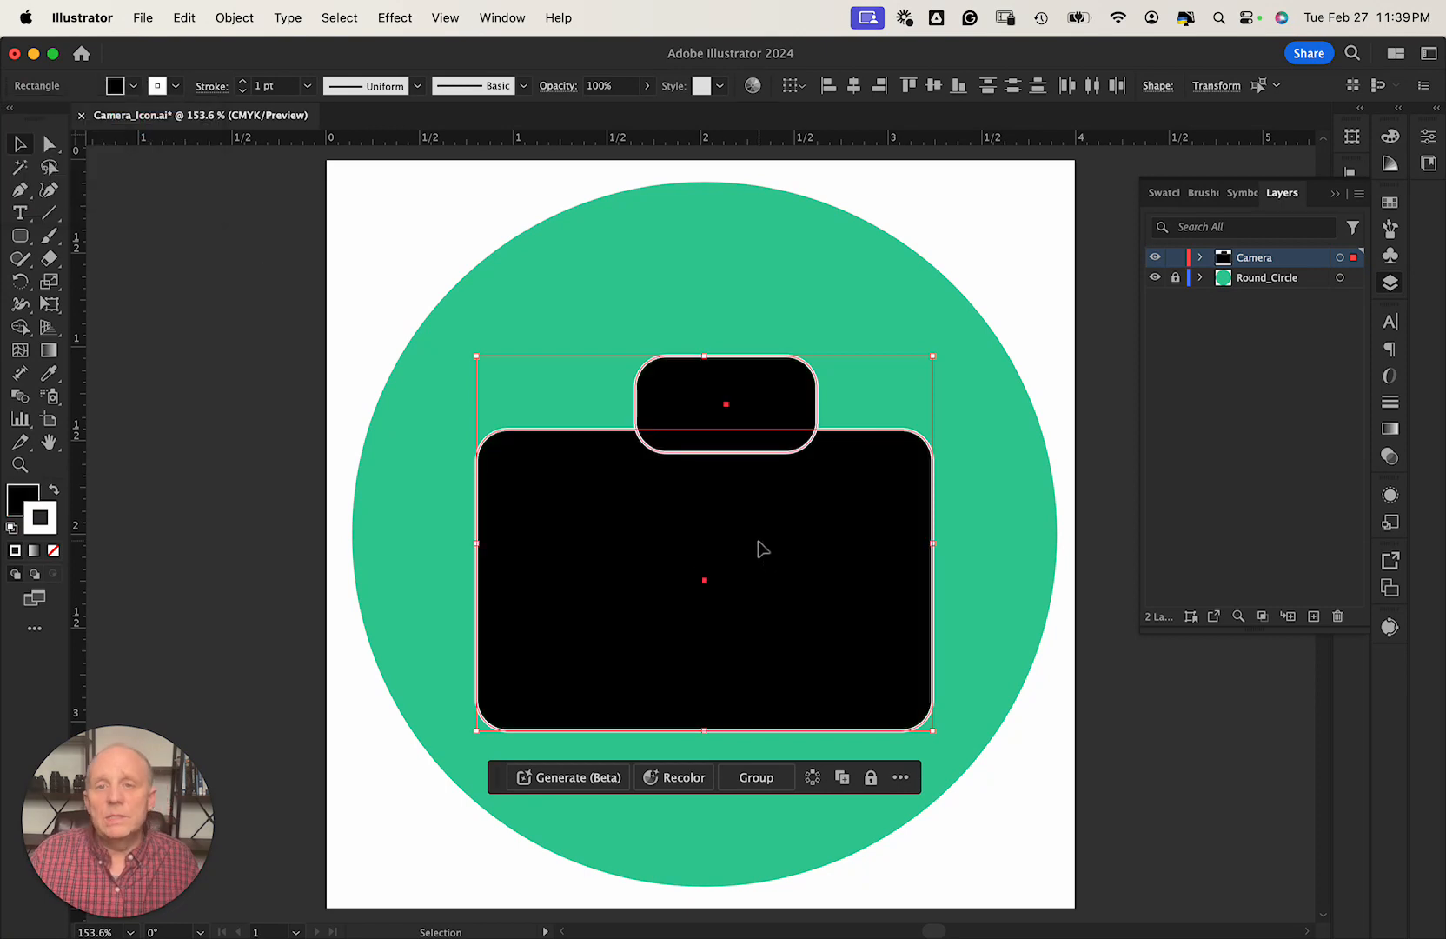
{"action": "left_click", "coordinate": [361, 469]}
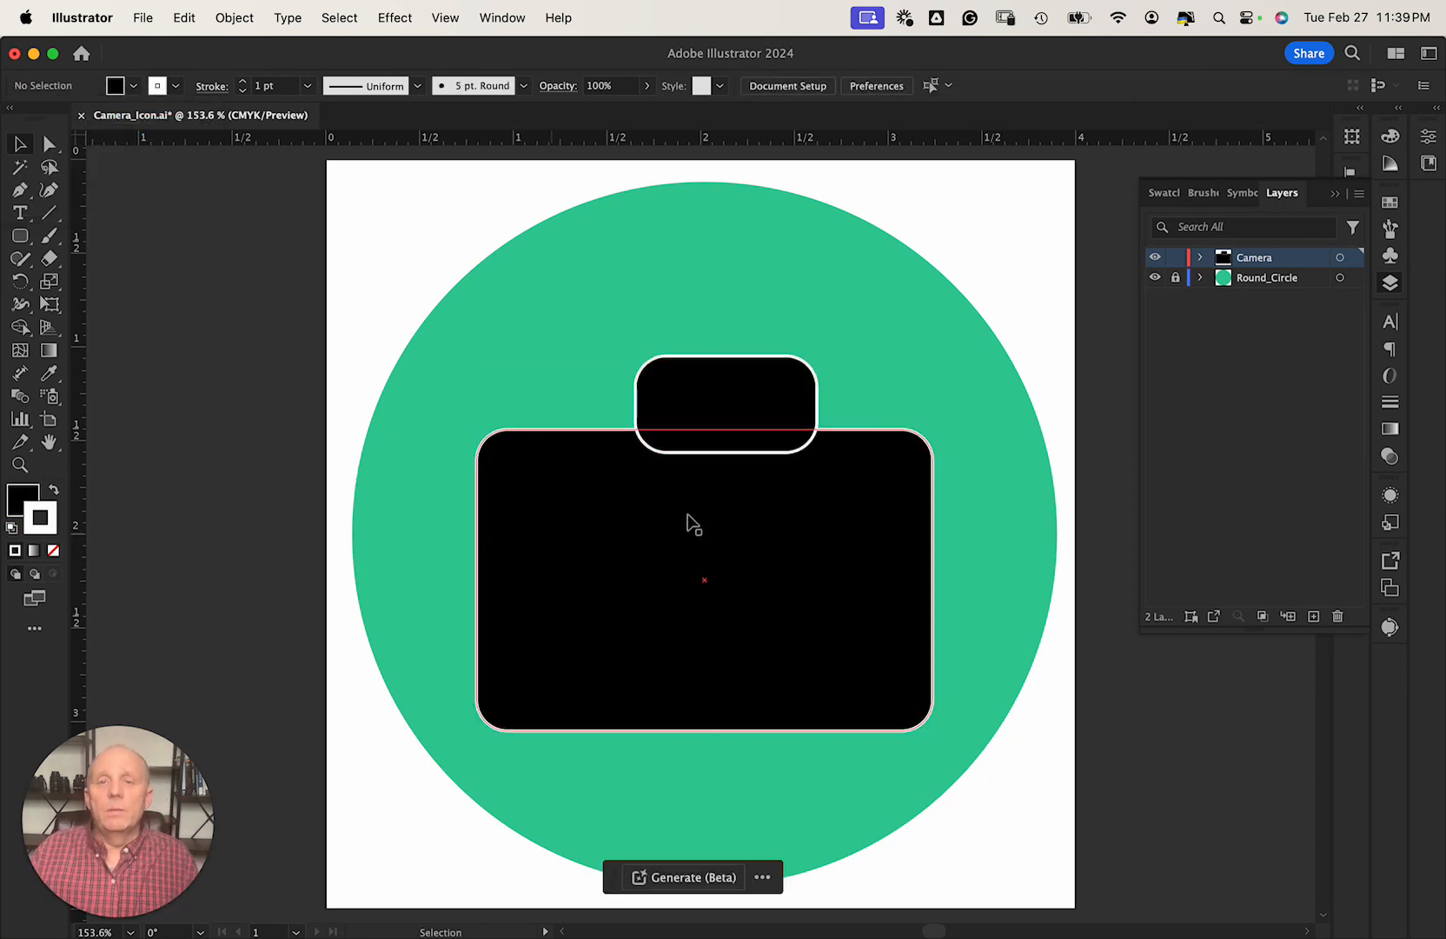
{"action": "left_click", "coordinate": [778, 408]}
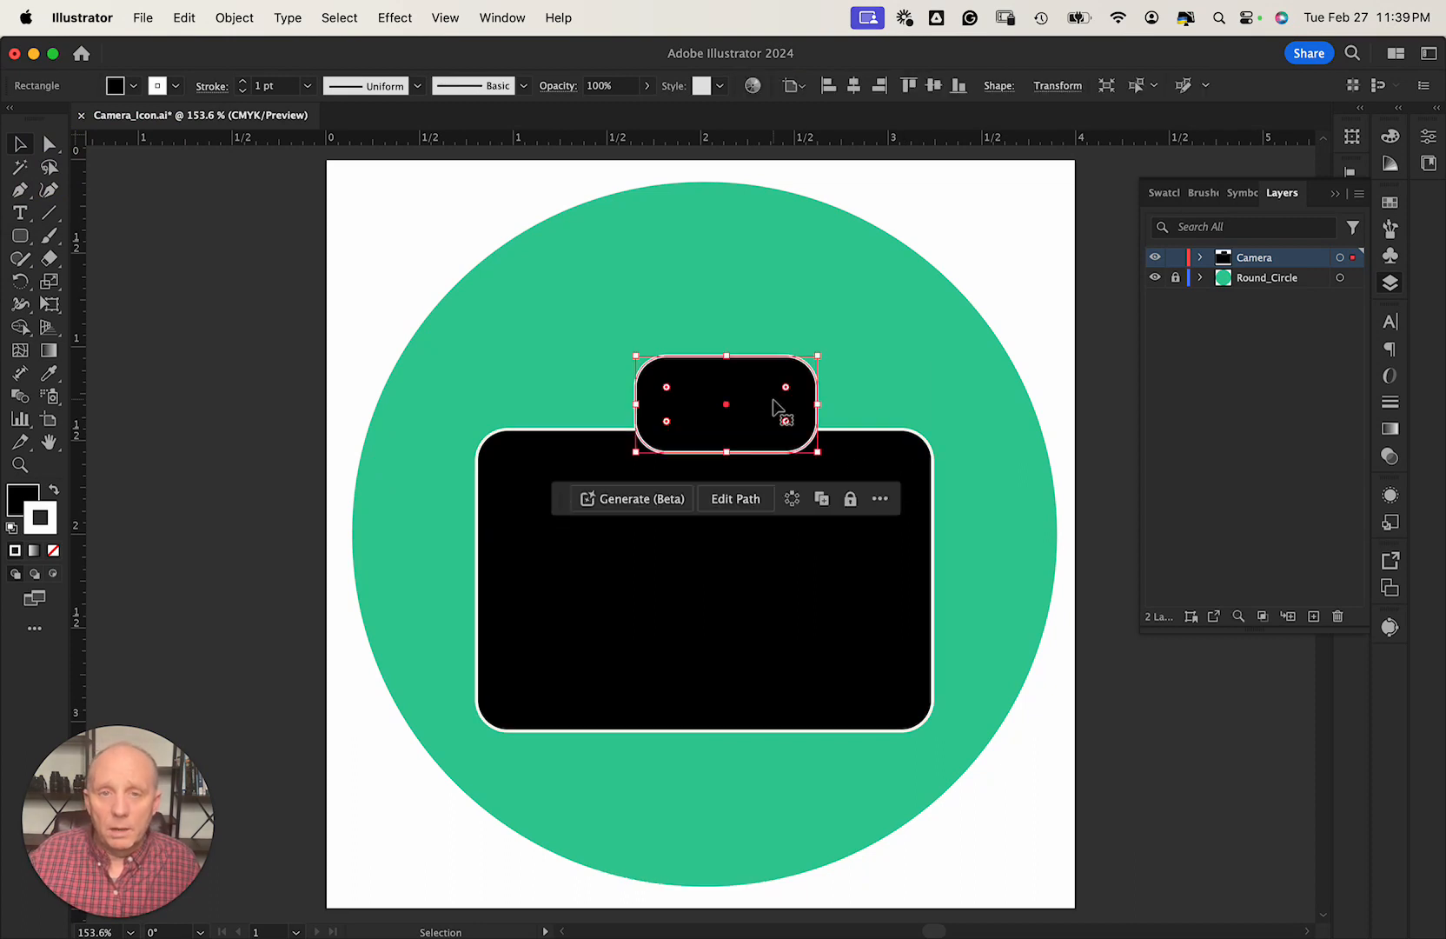
{"action": "left_click", "coordinate": [741, 544]}
{"action": "left_click_drag", "start_coordinate": [750, 569], "coordinate": [764, 539]}
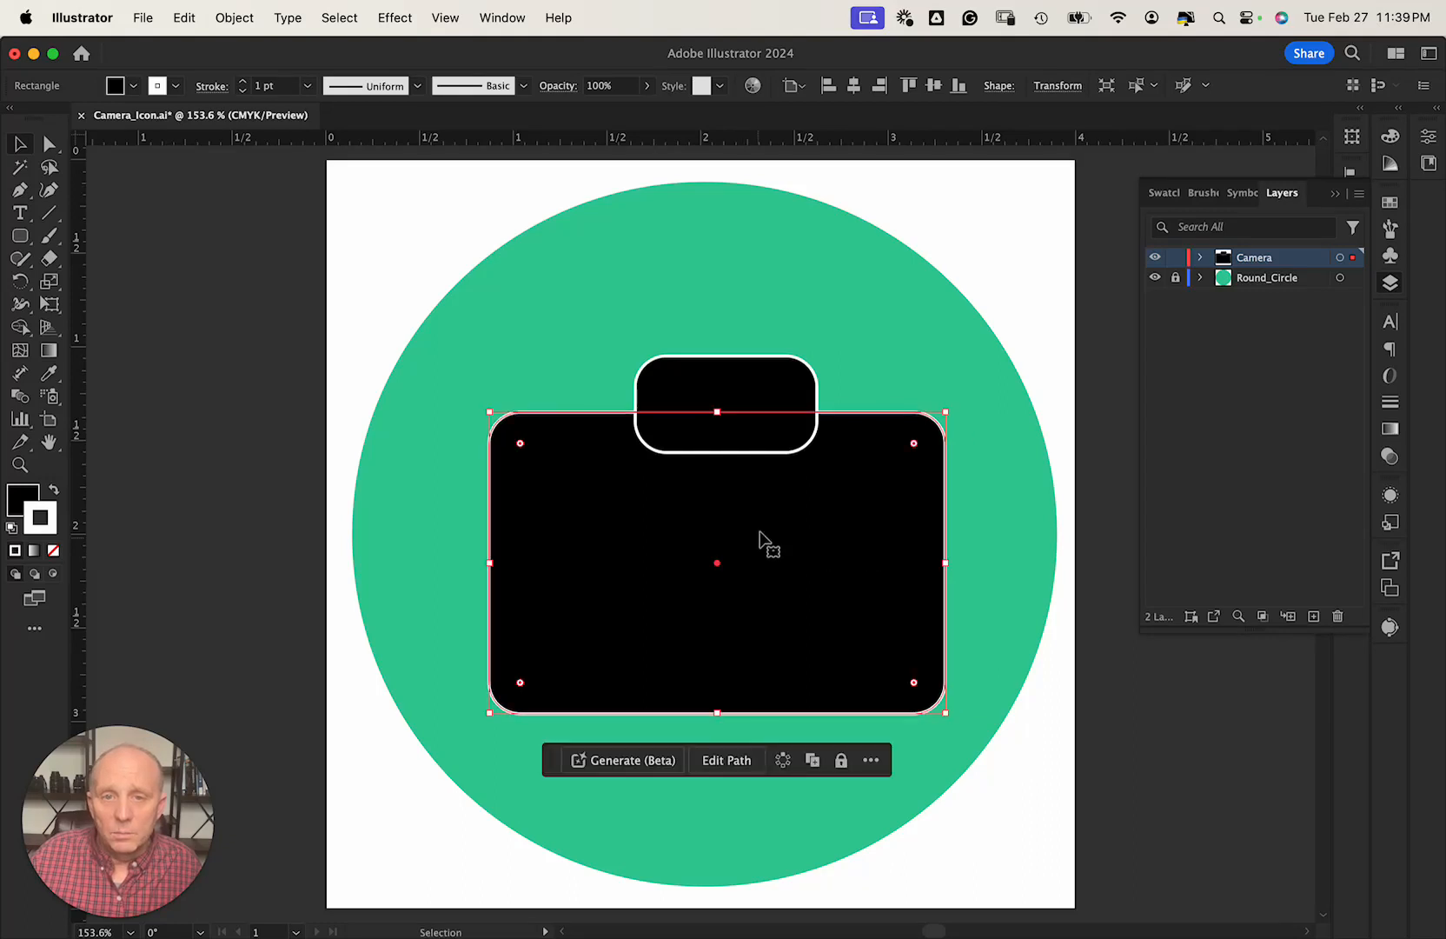
Centre the small tab horizontally on the body and narrow it from both sides.
{"action": "left_click", "coordinate": [746, 396], "text": "shift"}
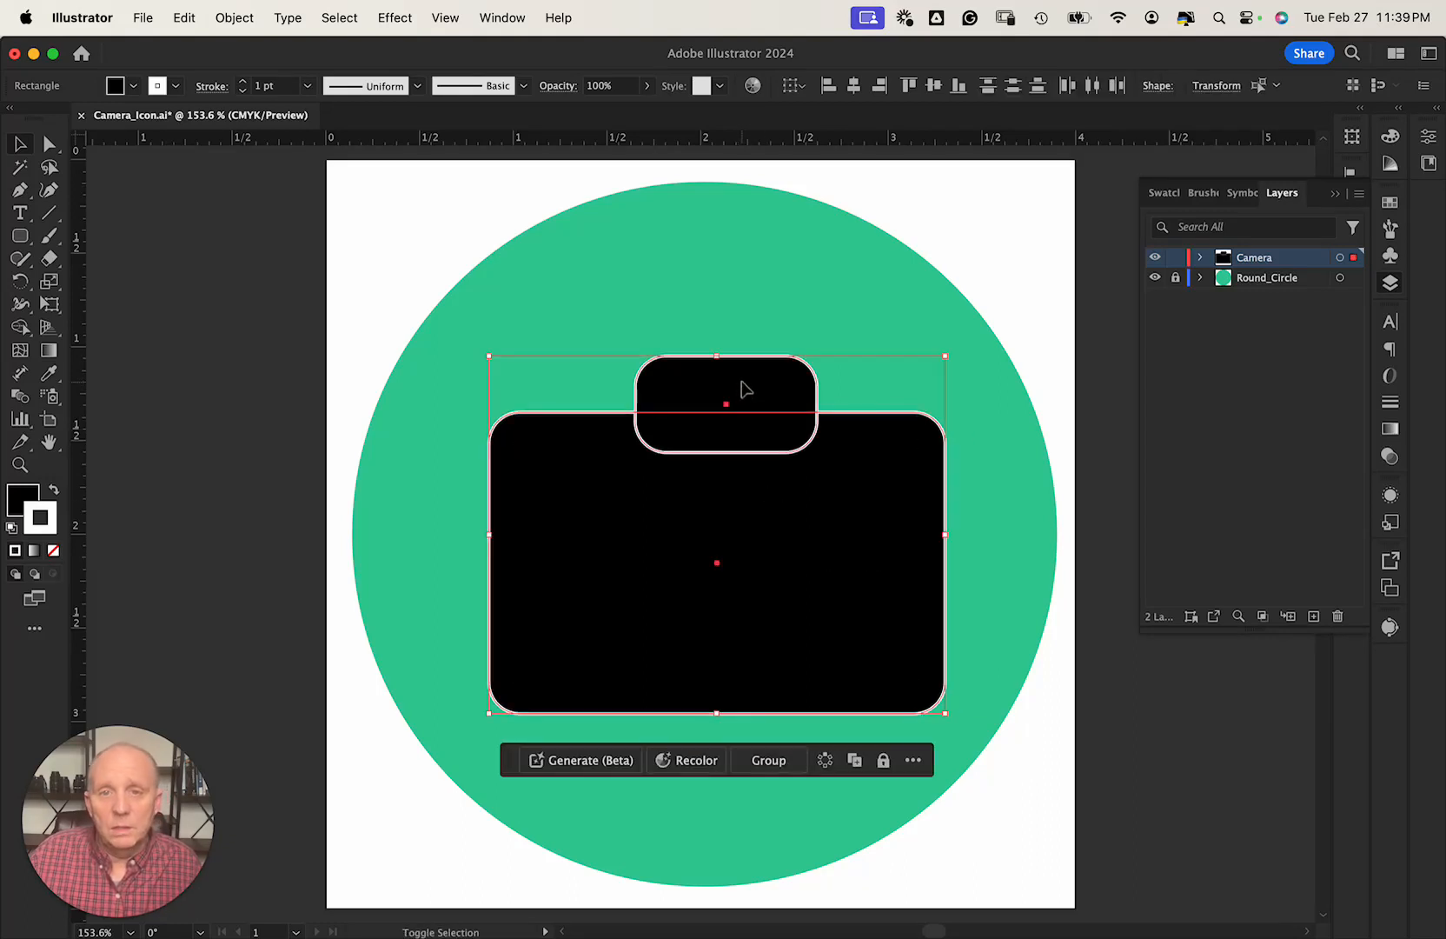
{"action": "left_click", "coordinate": [853, 85]}
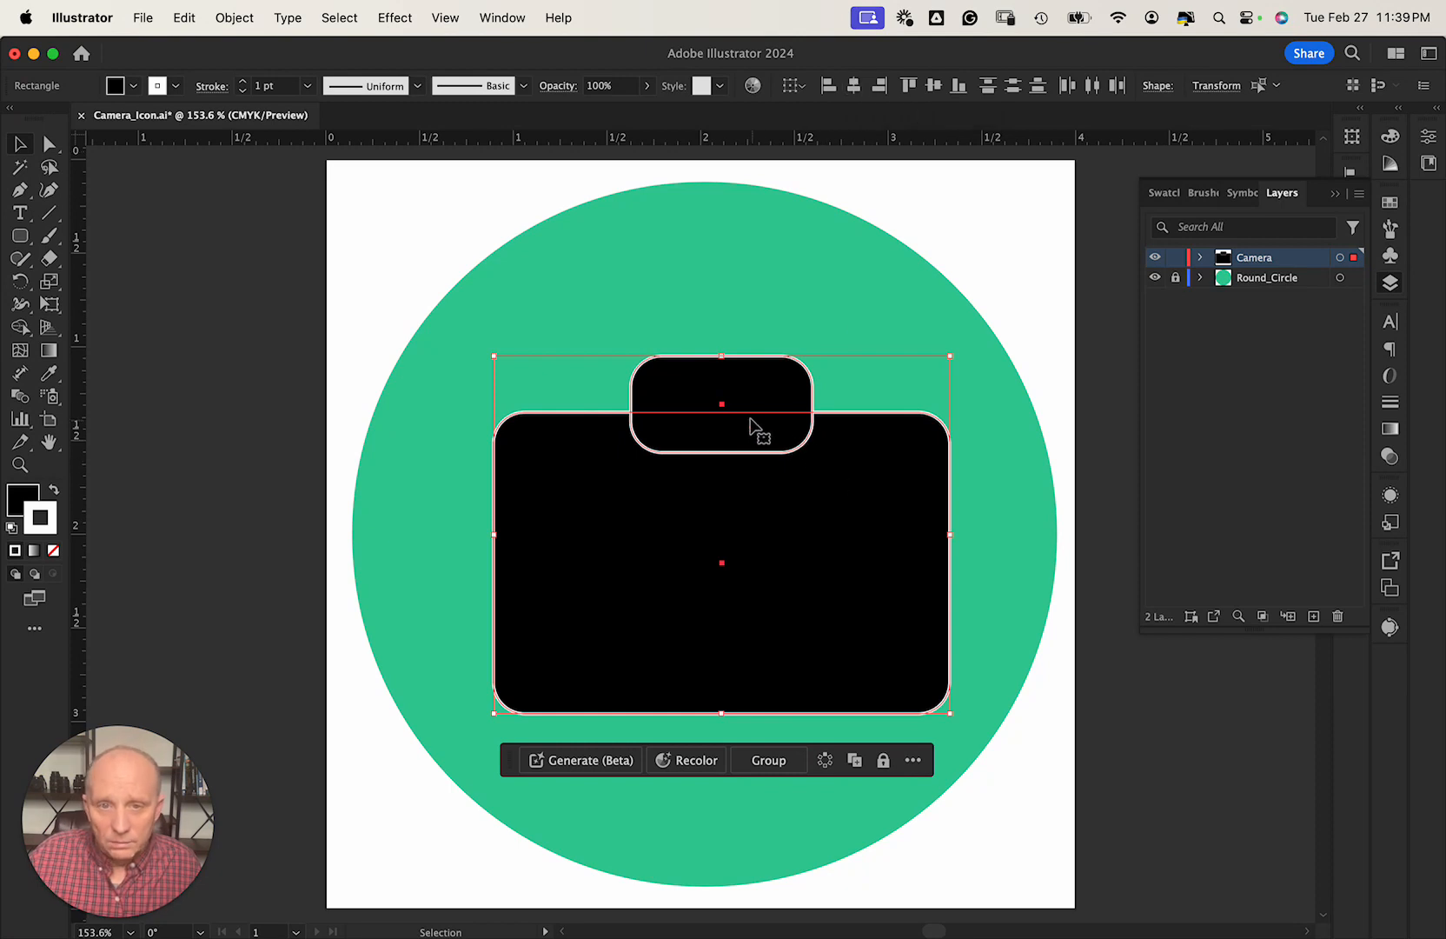
{"action": "left_click", "coordinate": [750, 388]}
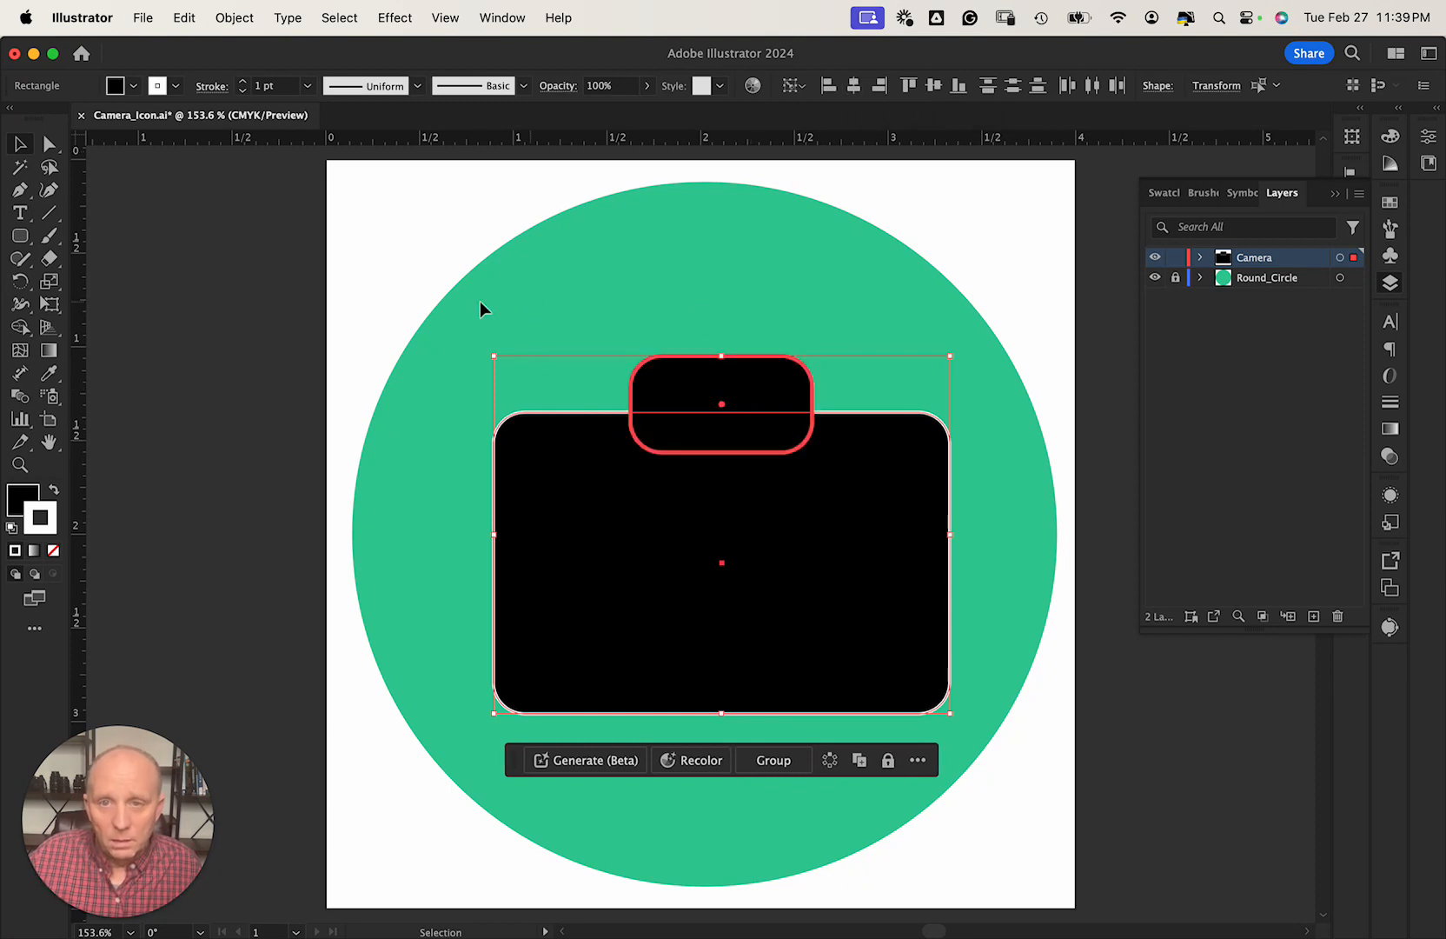
{"action": "left_click", "coordinate": [416, 279]}
{"action": "left_click", "coordinate": [746, 401]}
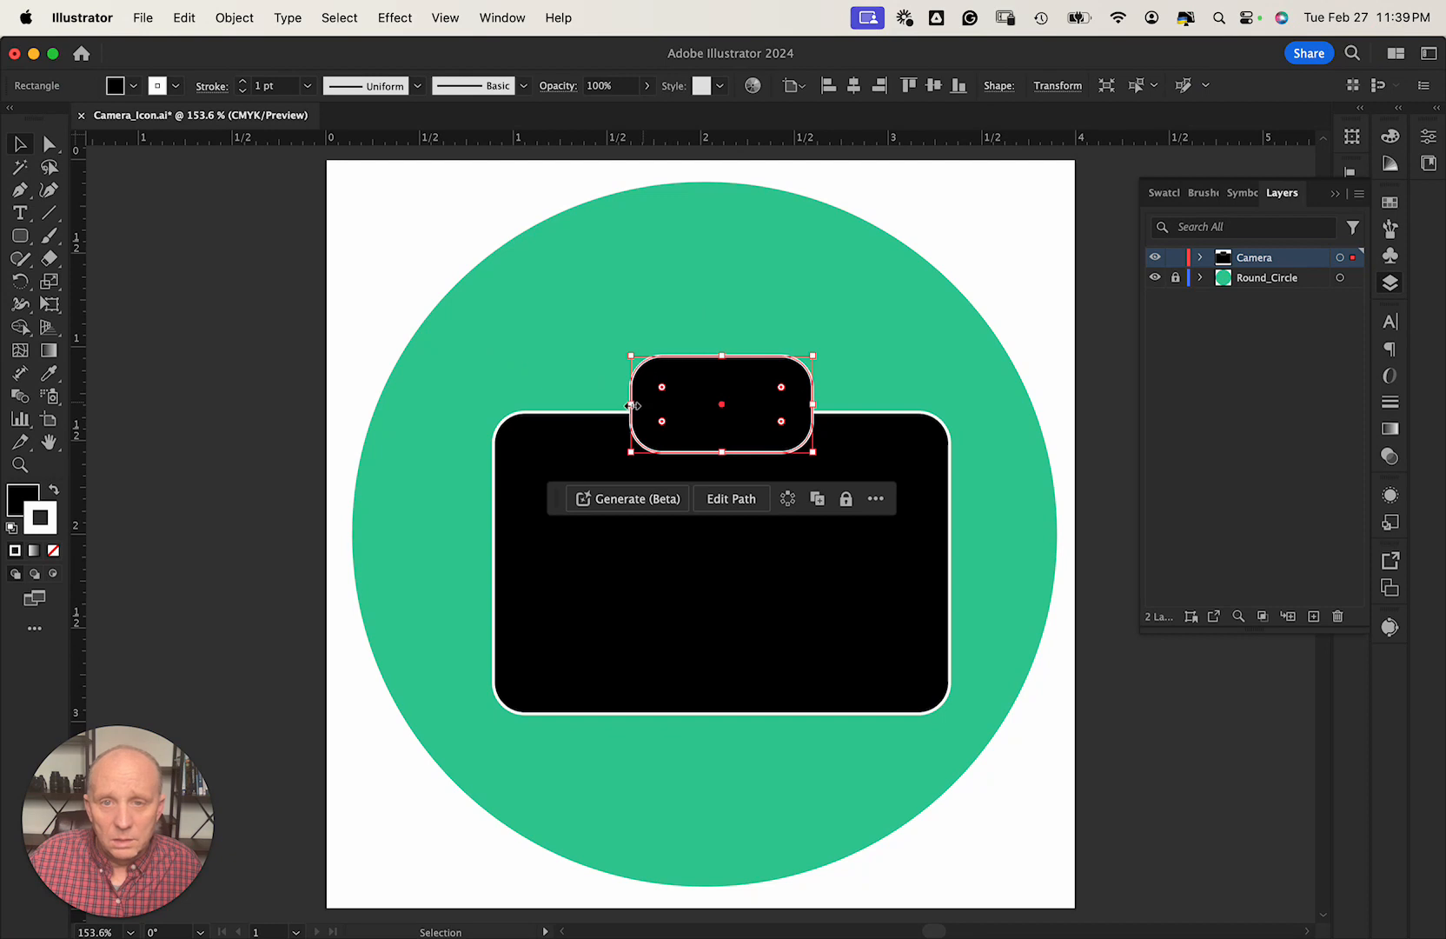
{"action": "left_click_drag", "start_coordinate": [632, 404], "coordinate": [669, 404]}
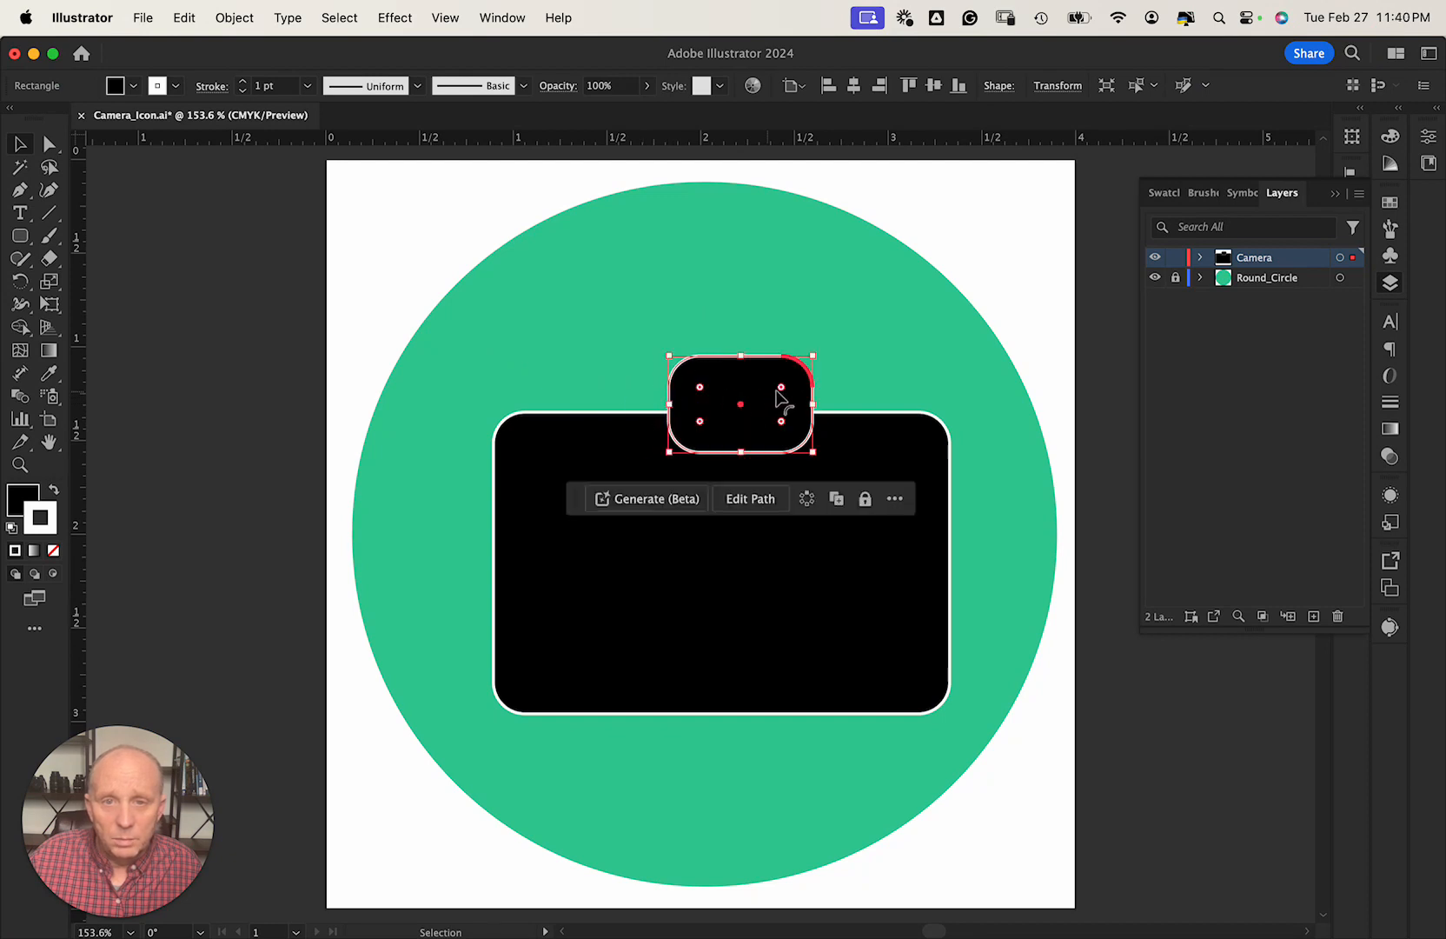
{"action": "mouse_move", "coordinate": [810, 406]}
{"action": "left_mouse_down"}
{"action": "mouse_move", "coordinate": [724, 404]}
{"action": "mouse_move", "coordinate": [810, 406]}
{"action": "left_mouse_up"}
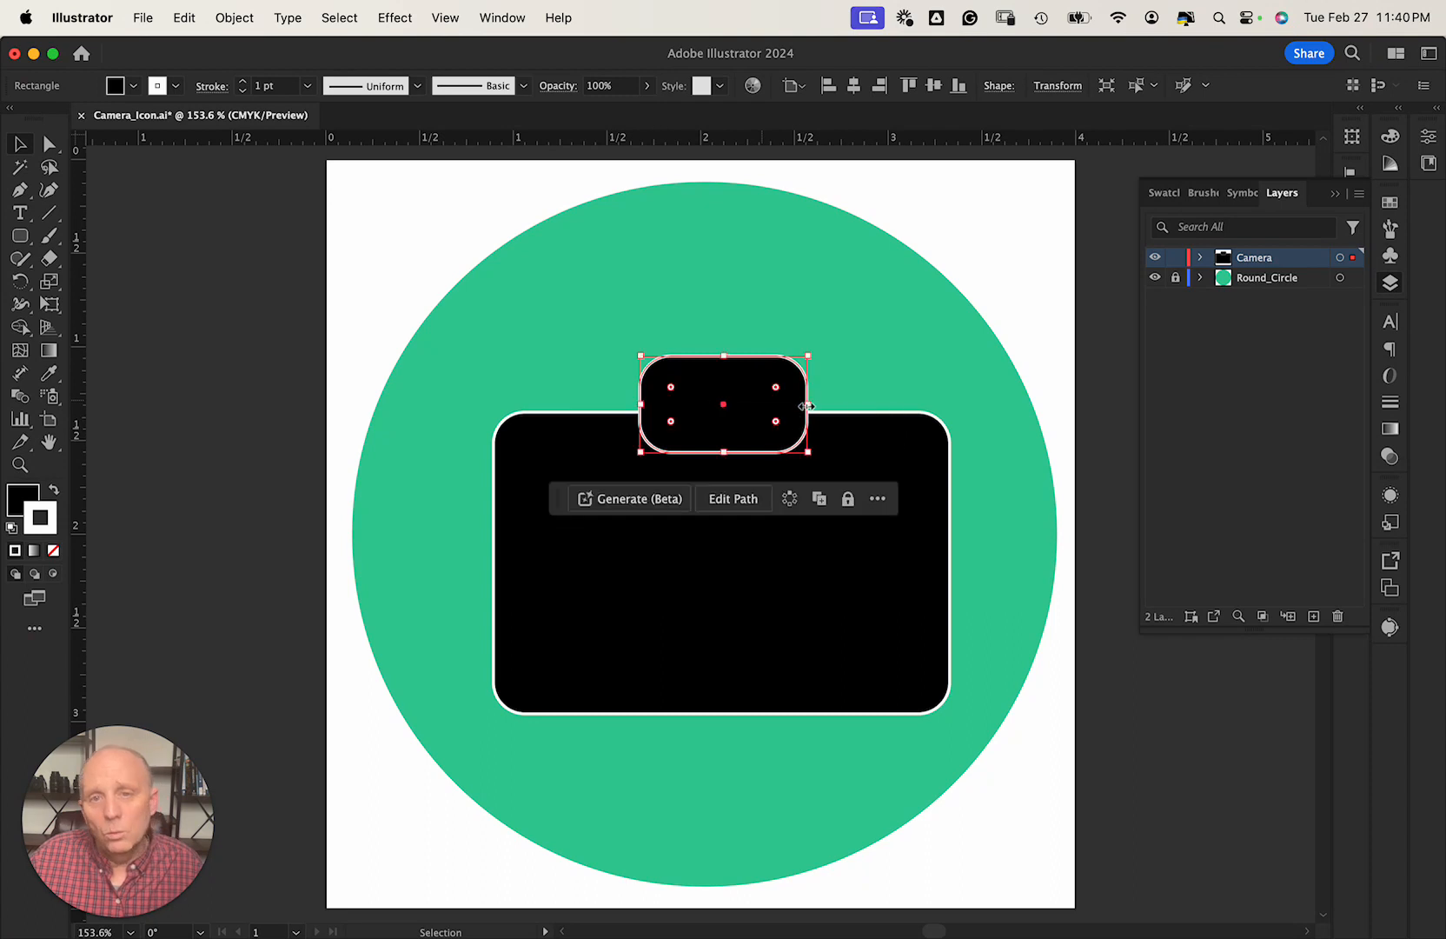
Re-centre both rectangles horizontally and undo a trial vertical centring.
{"action": "left_click", "coordinate": [540, 346]}
{"action": "left_click_drag", "start_coordinate": [548, 412], "coordinate": [784, 560]}
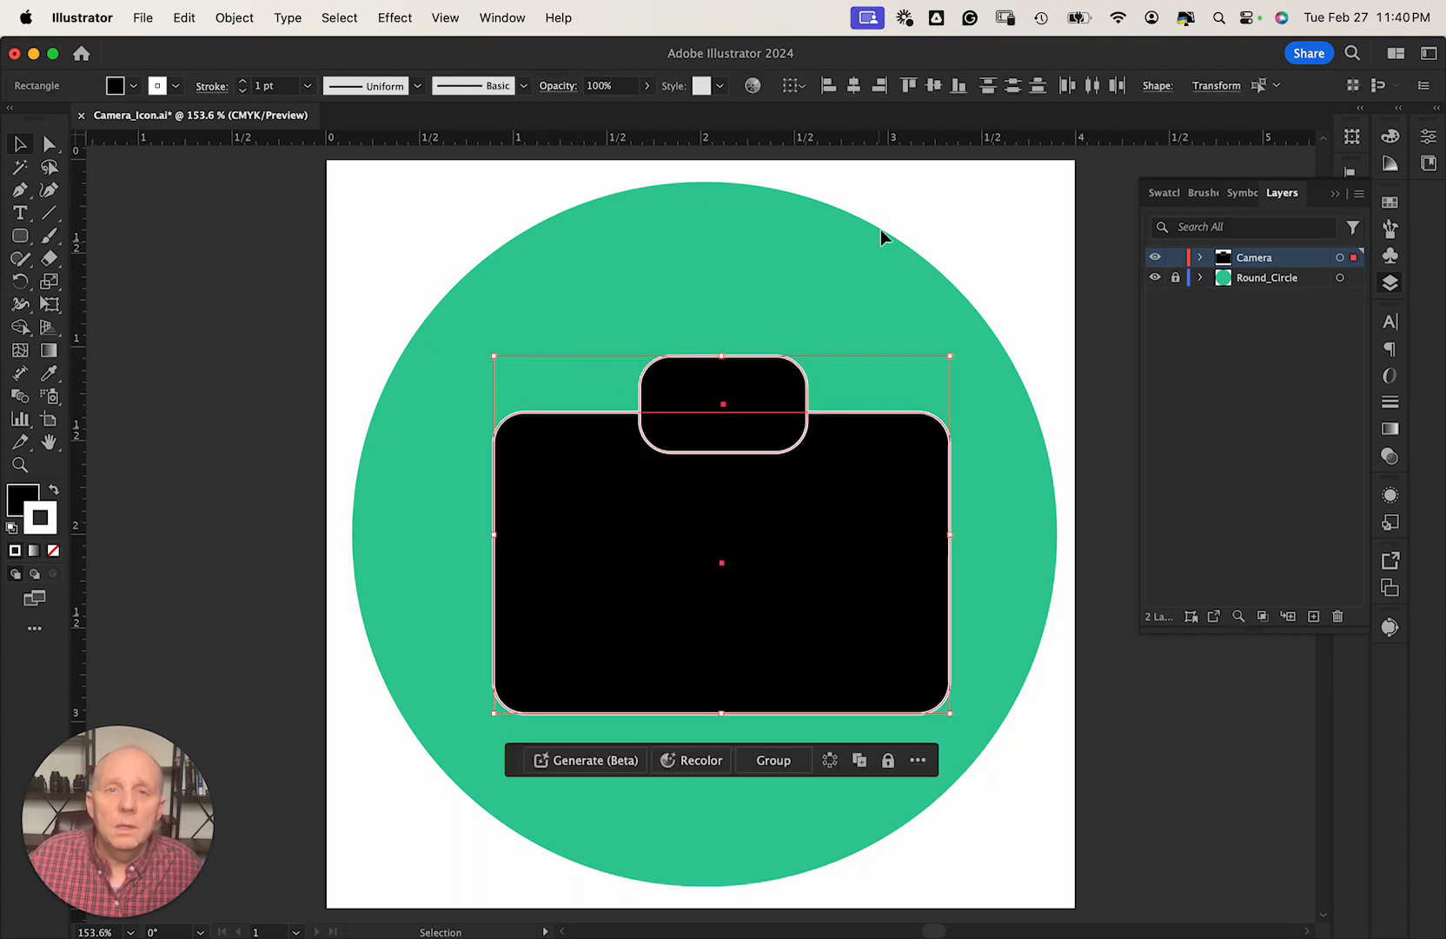
{"action": "left_click", "coordinate": [852, 92]}
{"action": "left_click", "coordinate": [933, 86]}
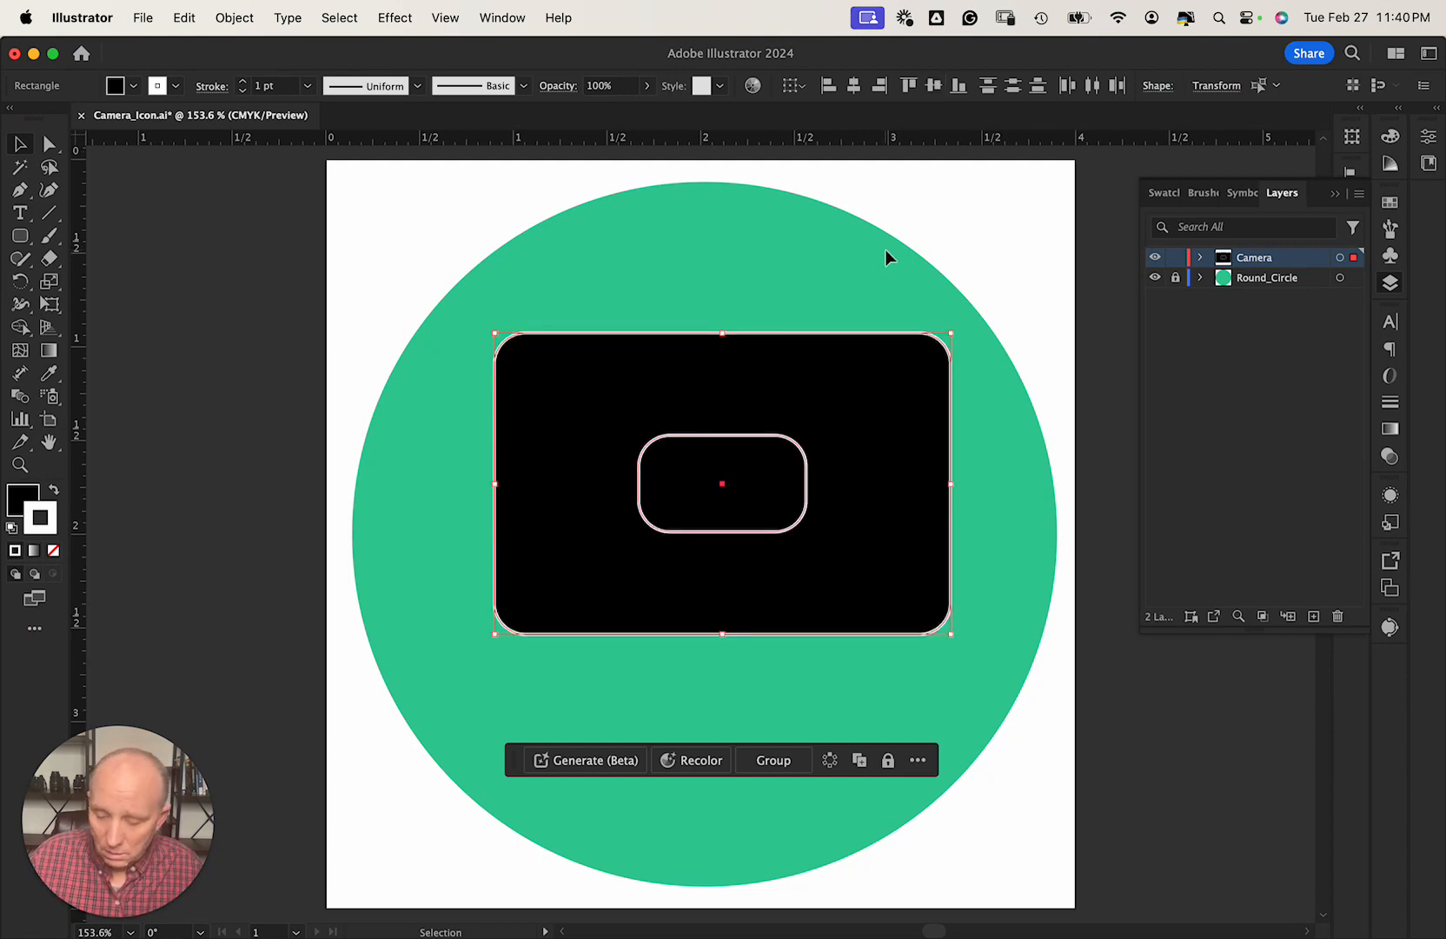
{"action": "key", "text": "super+z"}
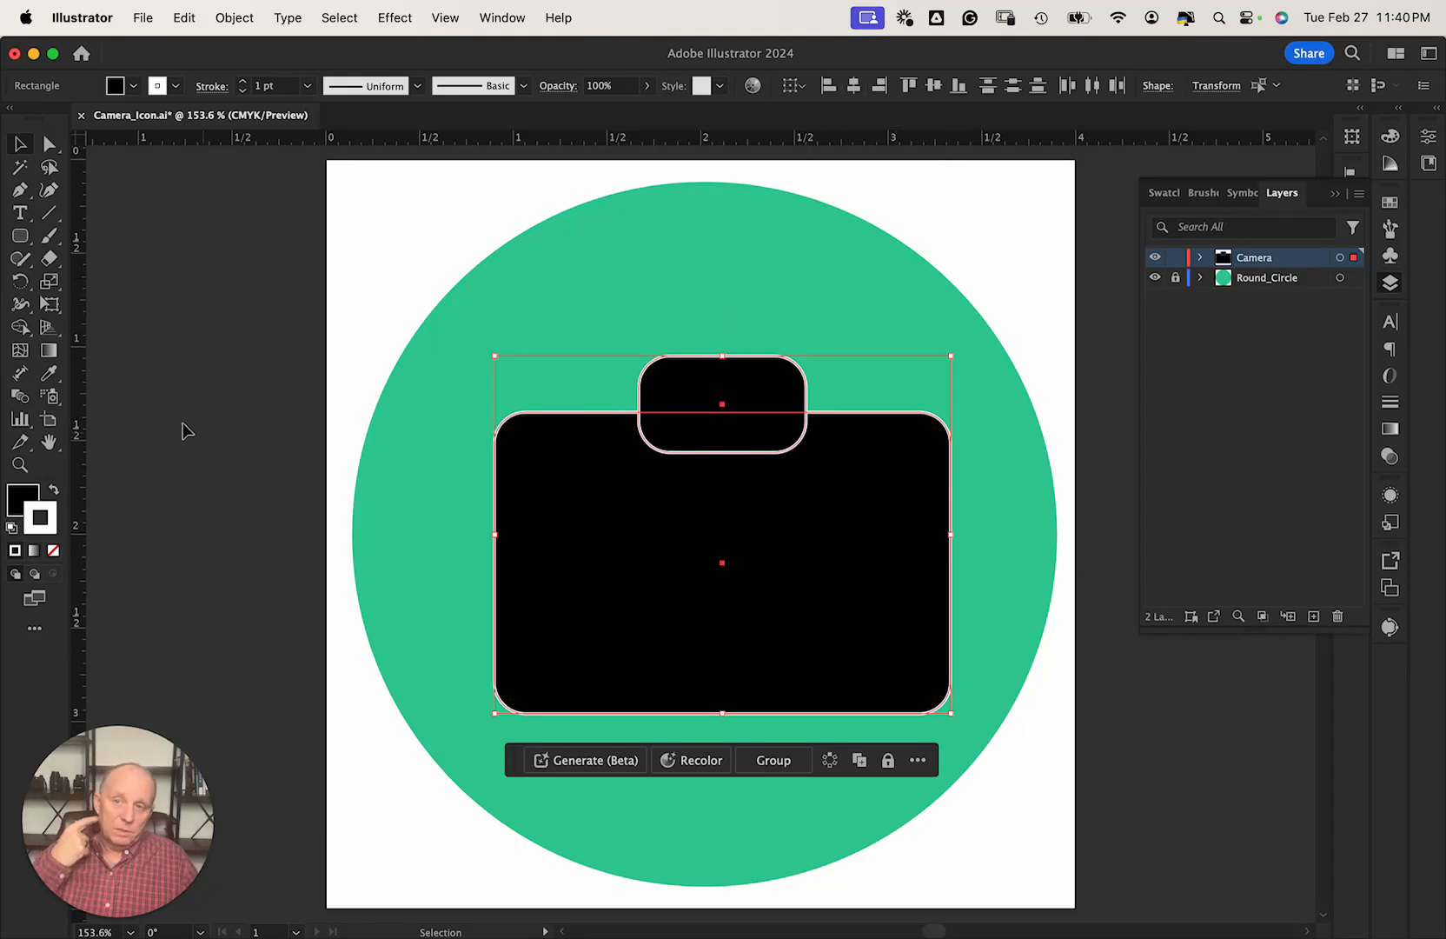
{"action": "left_click", "coordinate": [22, 330]}
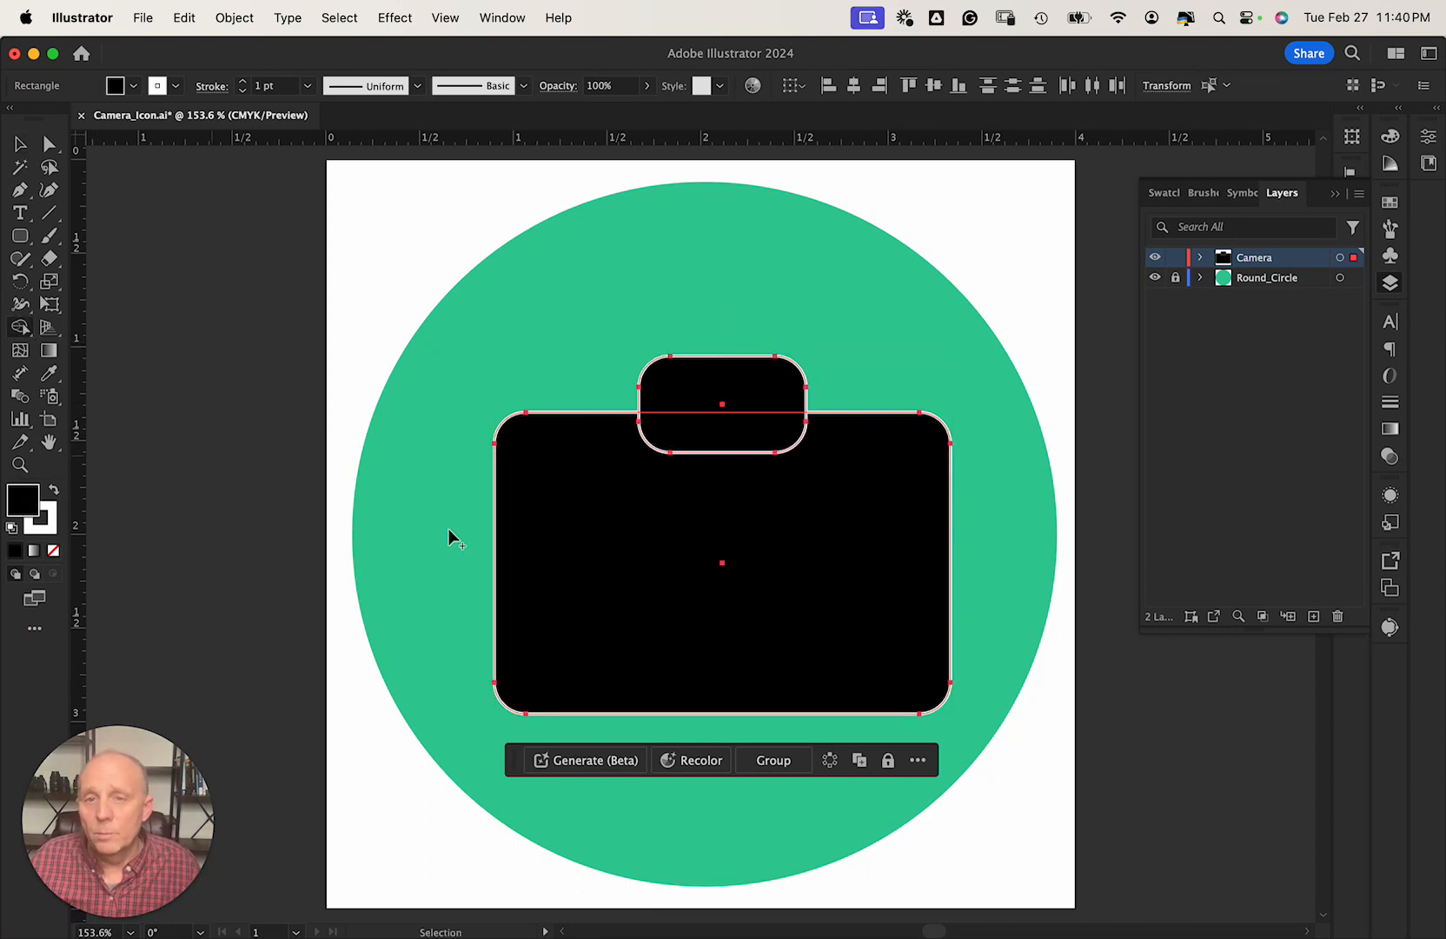
Merge tab and body with Shape Builder, then draw a lens circle inside the body.
{"action": "mouse_move", "coordinate": [582, 556]}
{"action": "left_mouse_down"}
{"action": "mouse_move", "coordinate": [615, 494]}
{"action": "mouse_move", "coordinate": [707, 400]}
{"action": "mouse_move", "coordinate": [777, 403]}
{"action": "mouse_move", "coordinate": [826, 486]}
{"action": "left_mouse_up"}
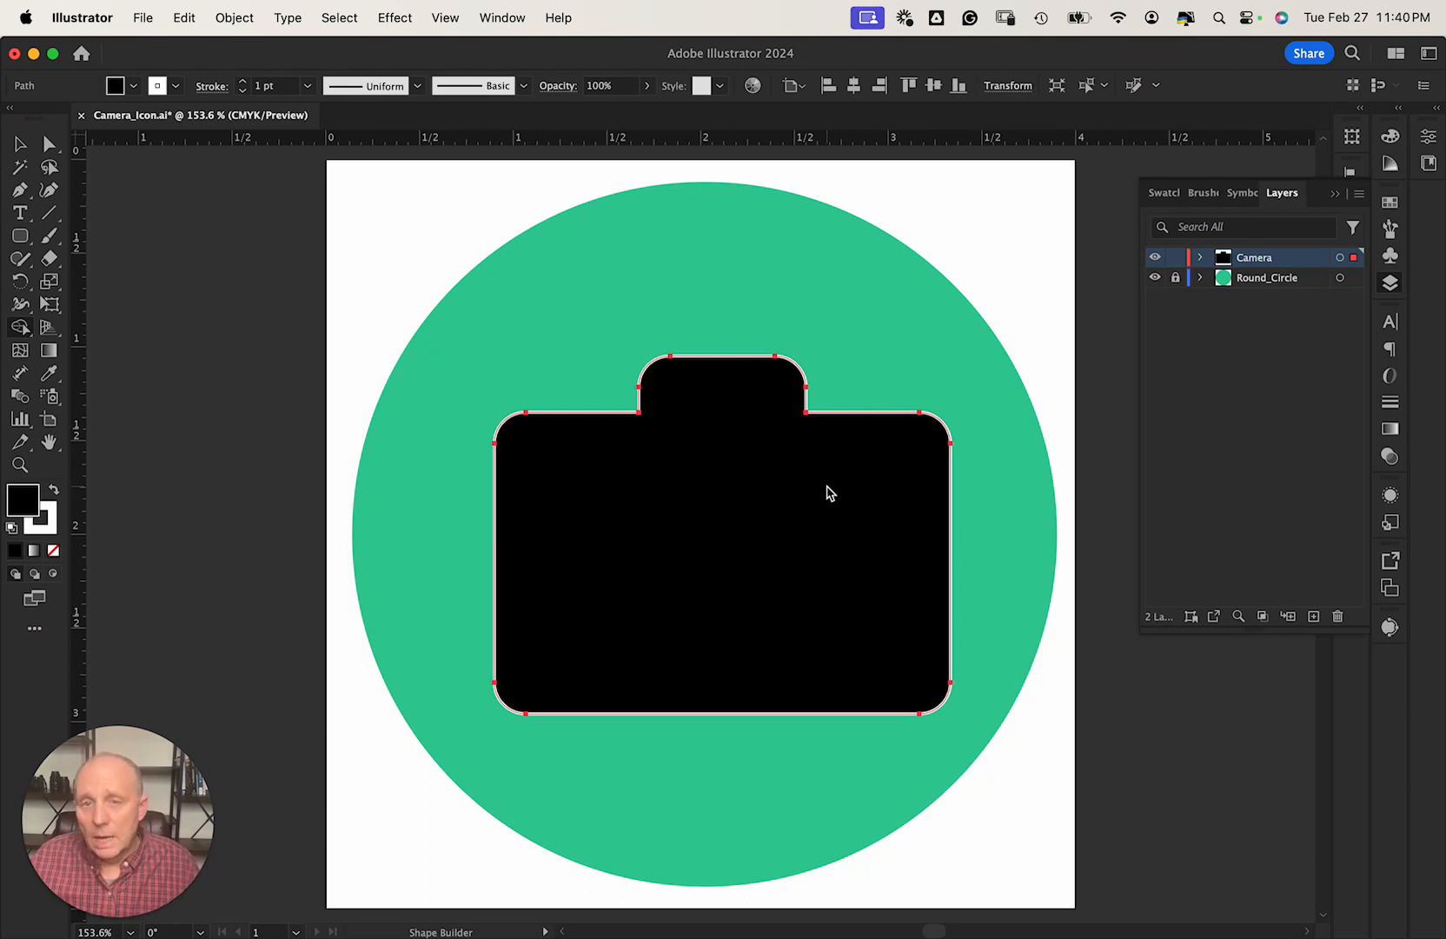
{"action": "left_click", "coordinate": [21, 236]}
{"action": "left_click", "coordinate": [21, 240]}
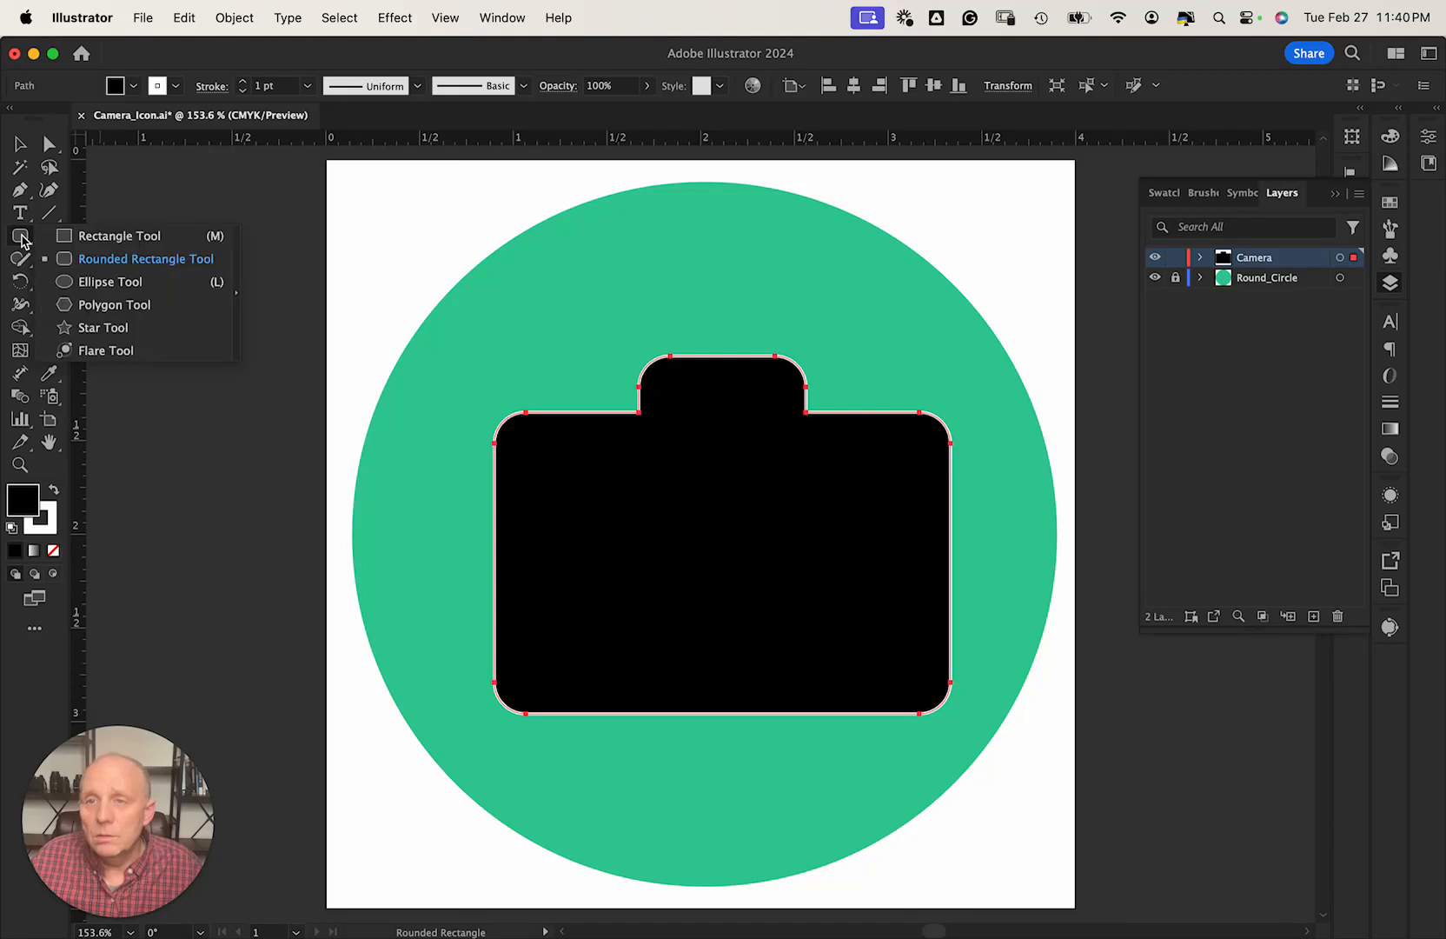
{"action": "left_click", "coordinate": [70, 284]}
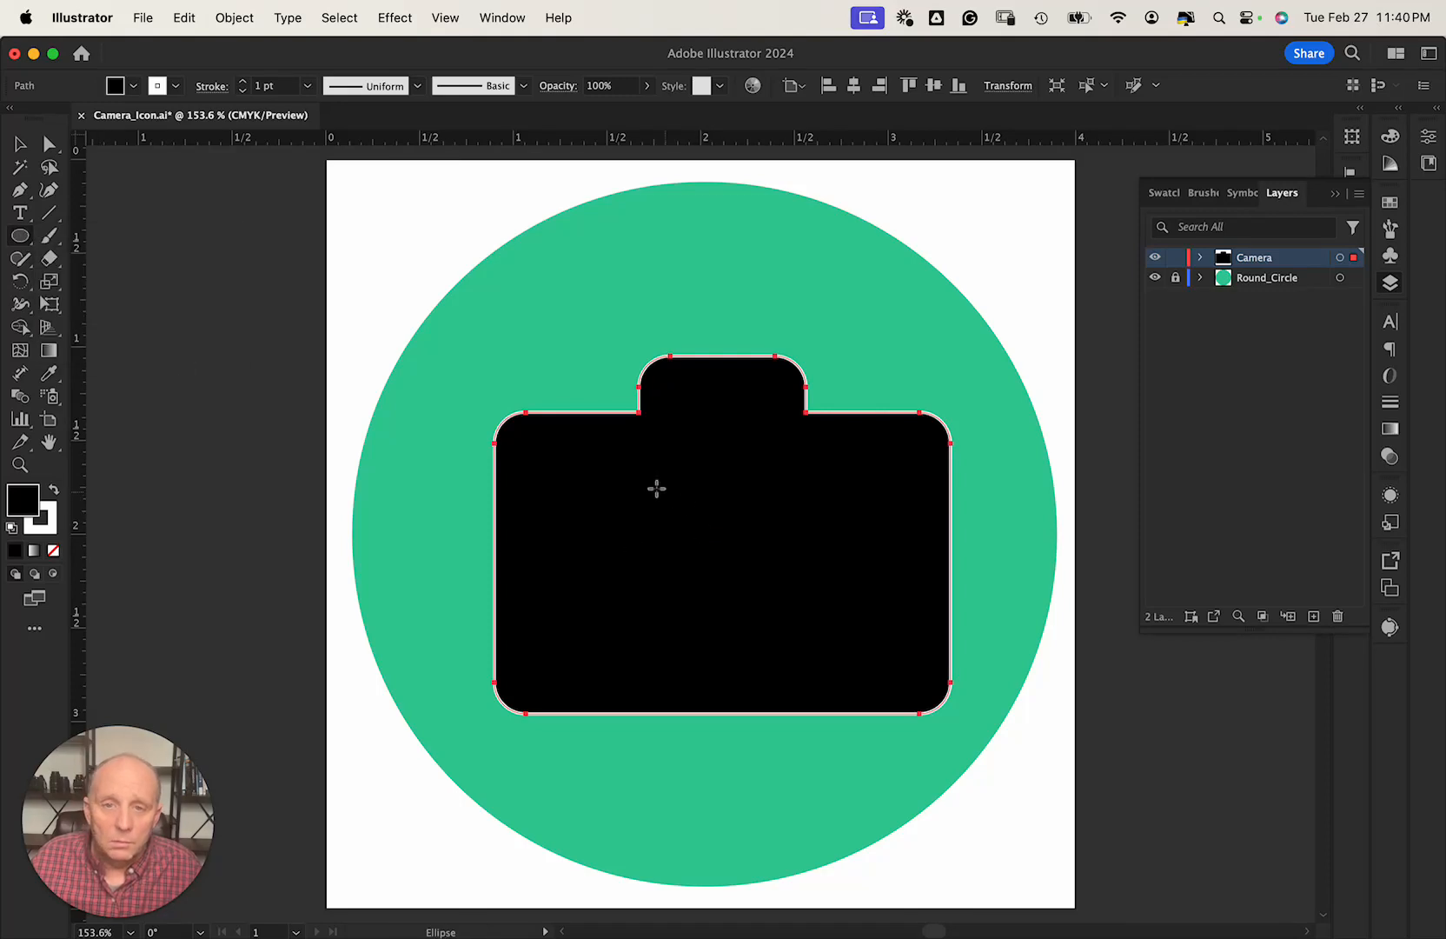
{"action": "left_click_drag", "start_coordinate": [637, 474], "coordinate": [851, 687]}
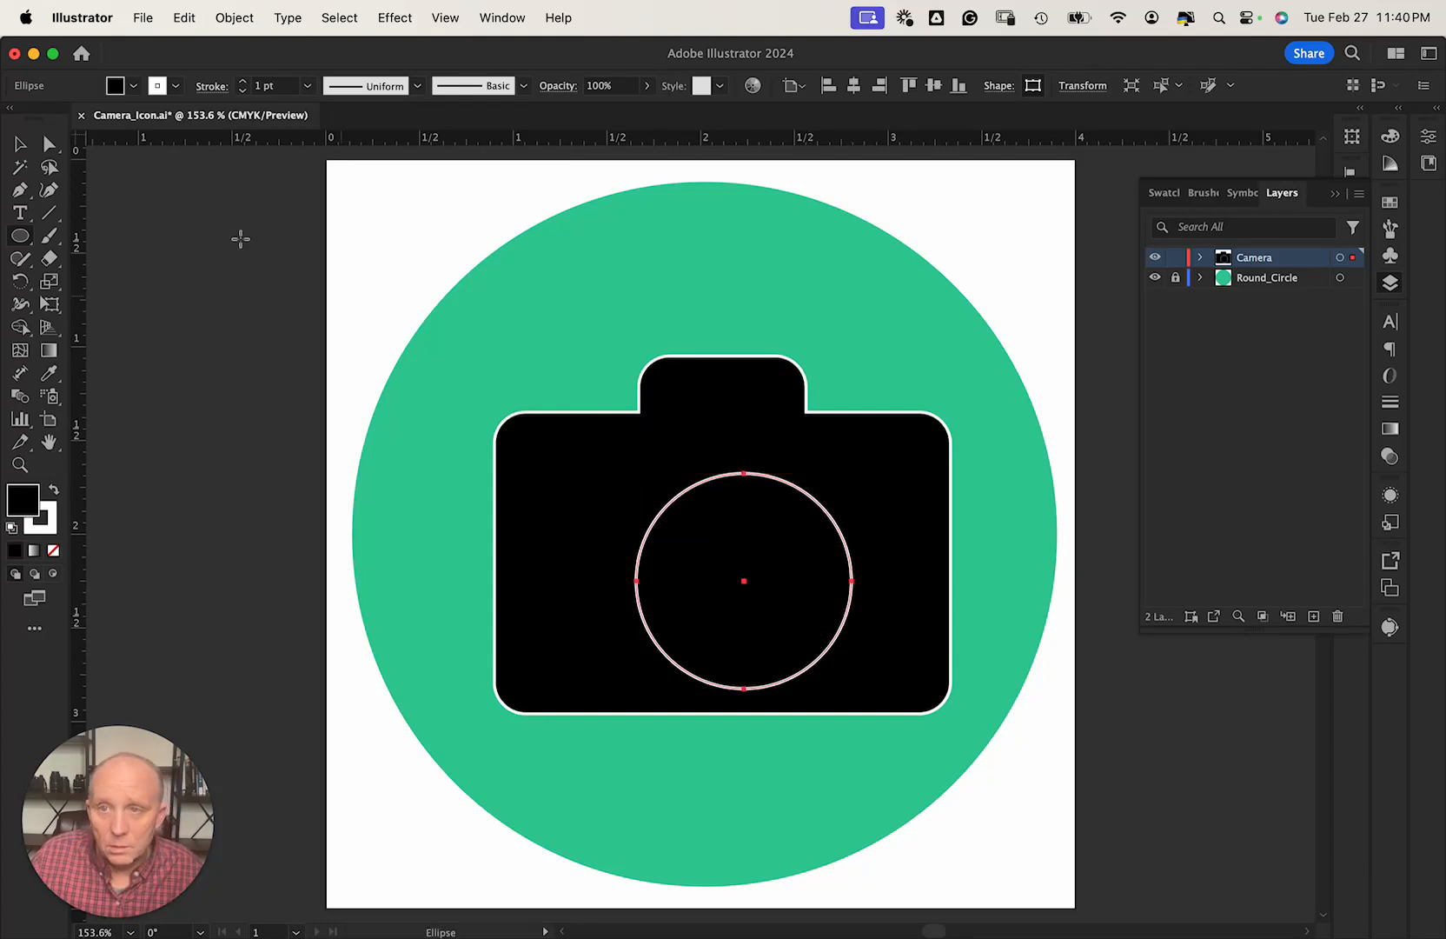
Try shrinking the lens circle twice, undoing both resizes.
{"action": "left_click", "coordinate": [19, 143]}
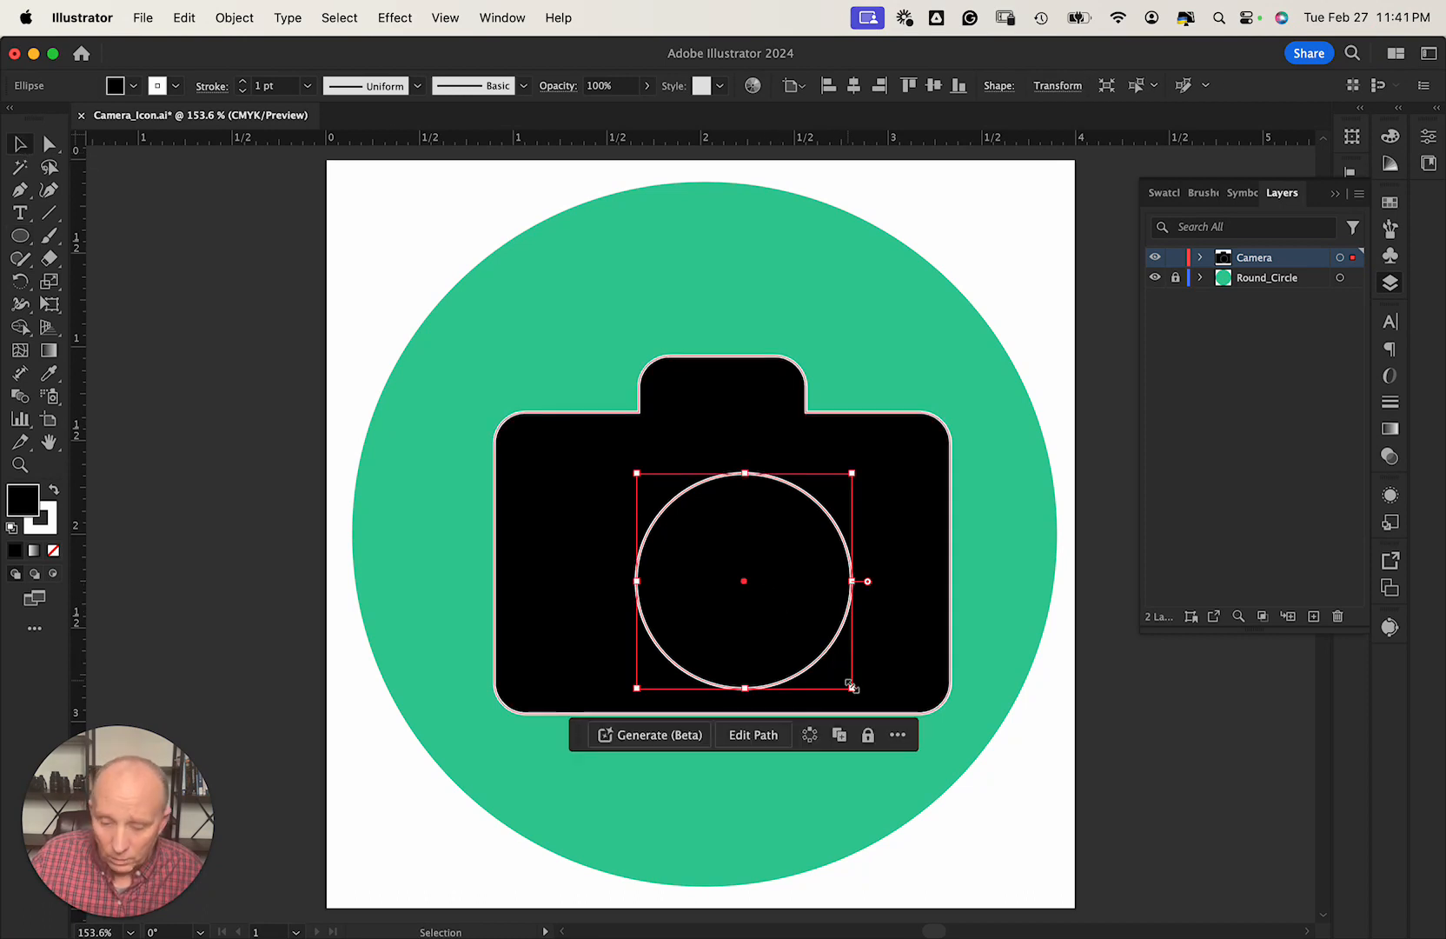
{"action": "left_click_drag", "start_coordinate": [851, 686], "coordinate": [797, 635]}
{"action": "key", "text": "super+z"}
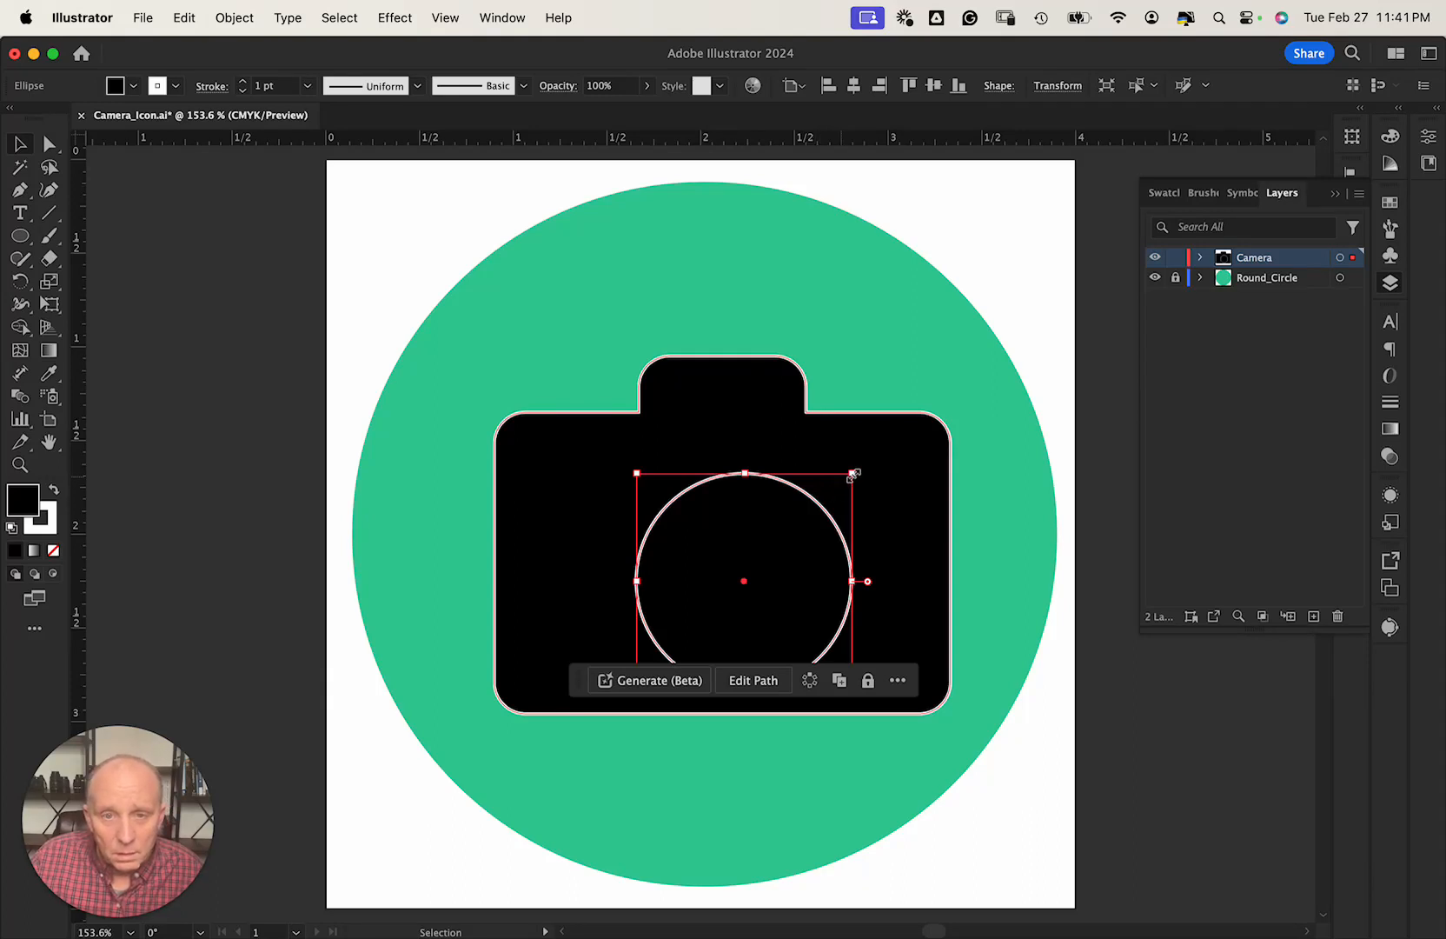
{"action": "left_click_drag", "start_coordinate": [853, 475], "coordinate": [834, 492]}
{"action": "key", "text": "super+z"}
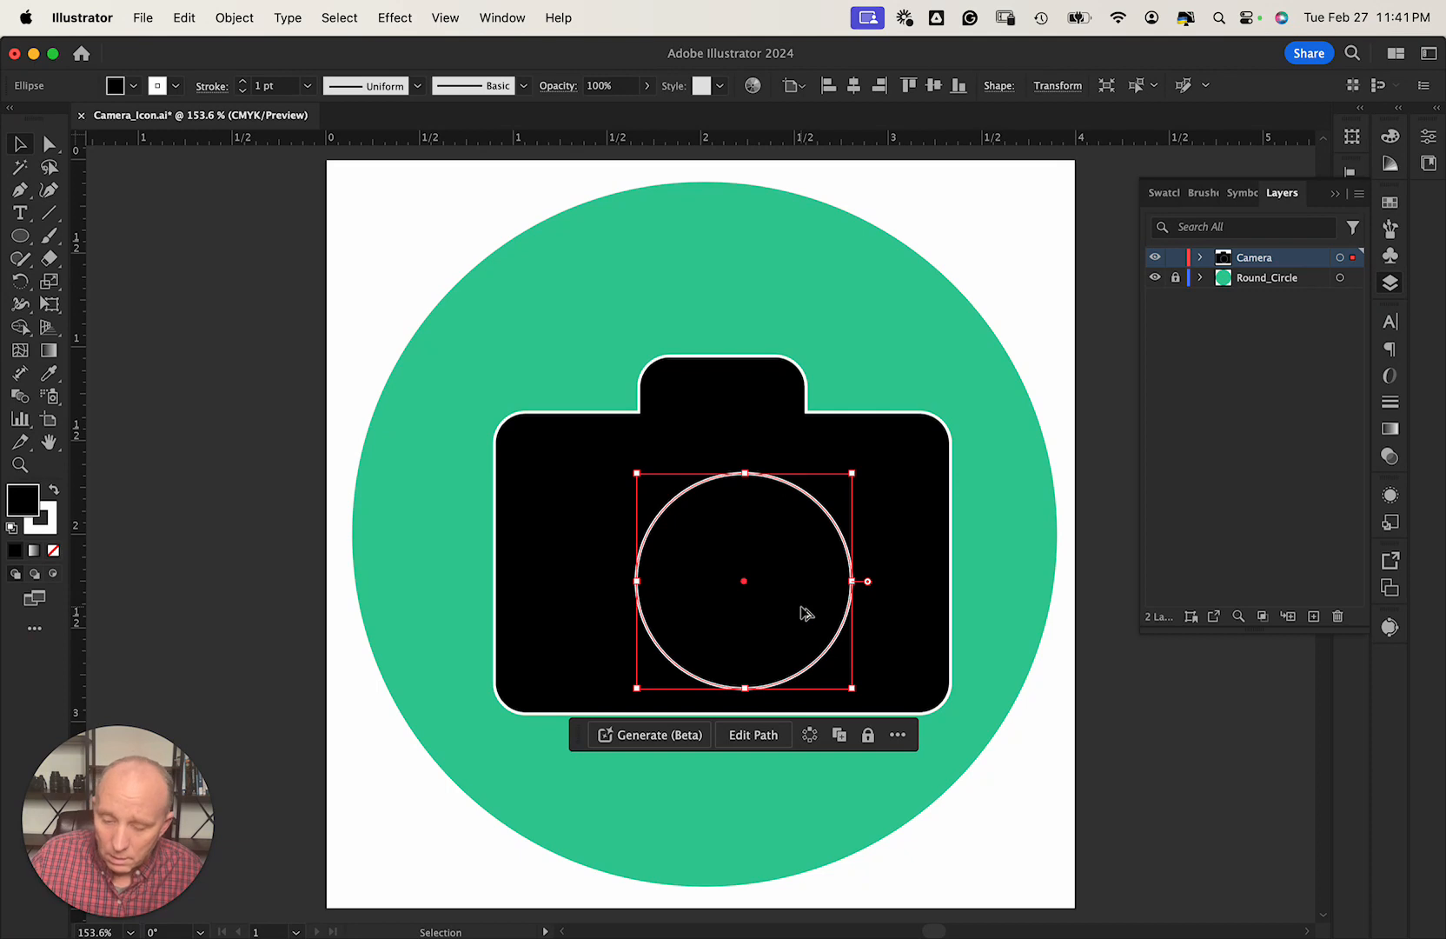
{"action": "key", "text": "alt+super"}
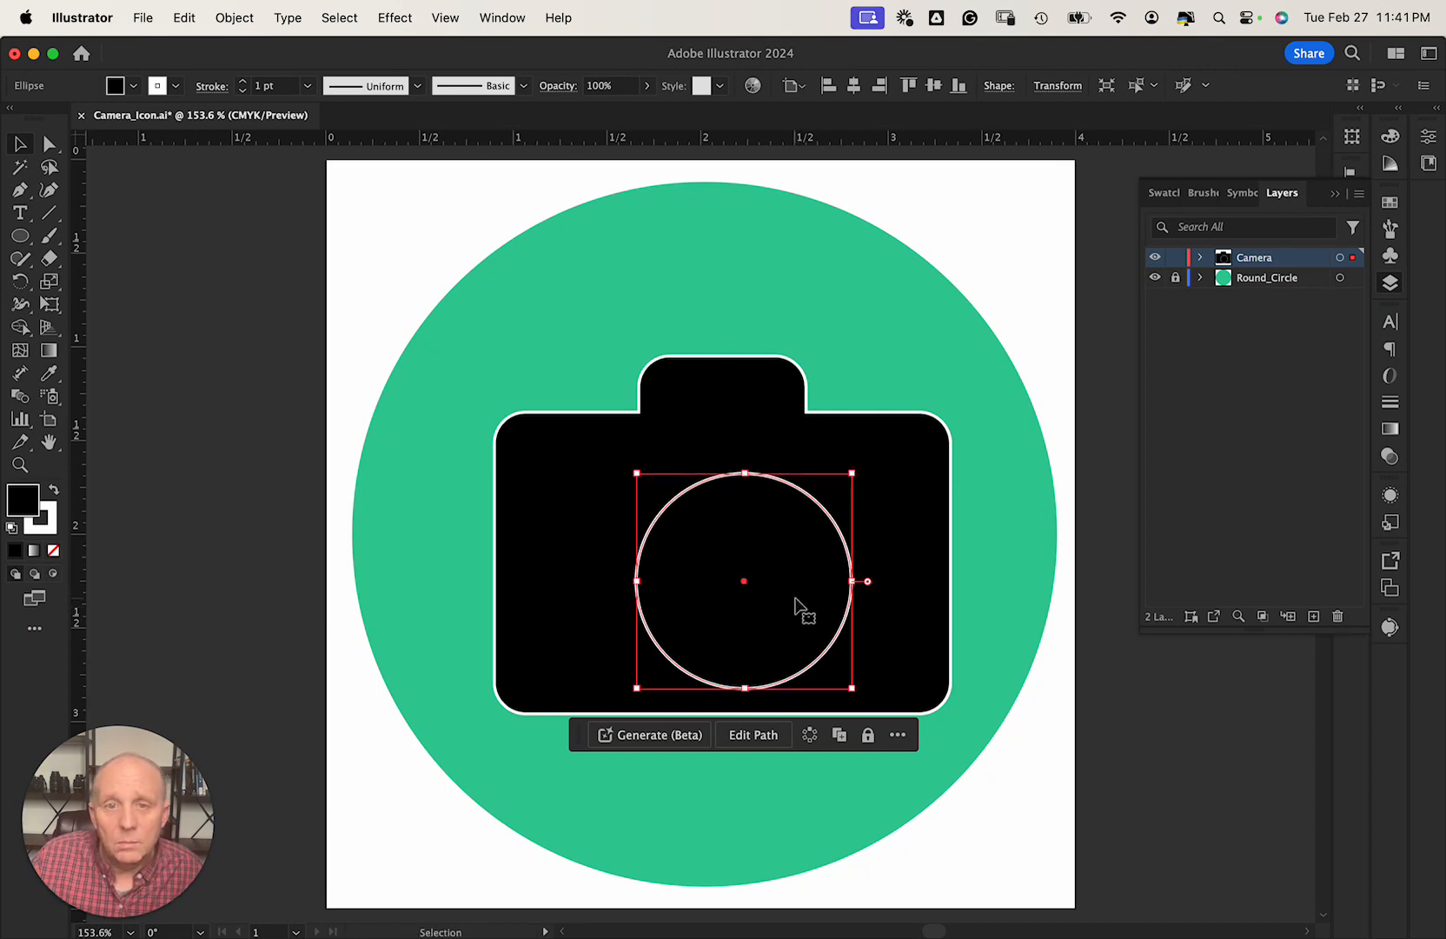
{"action": "left_click", "coordinate": [145, 18]}
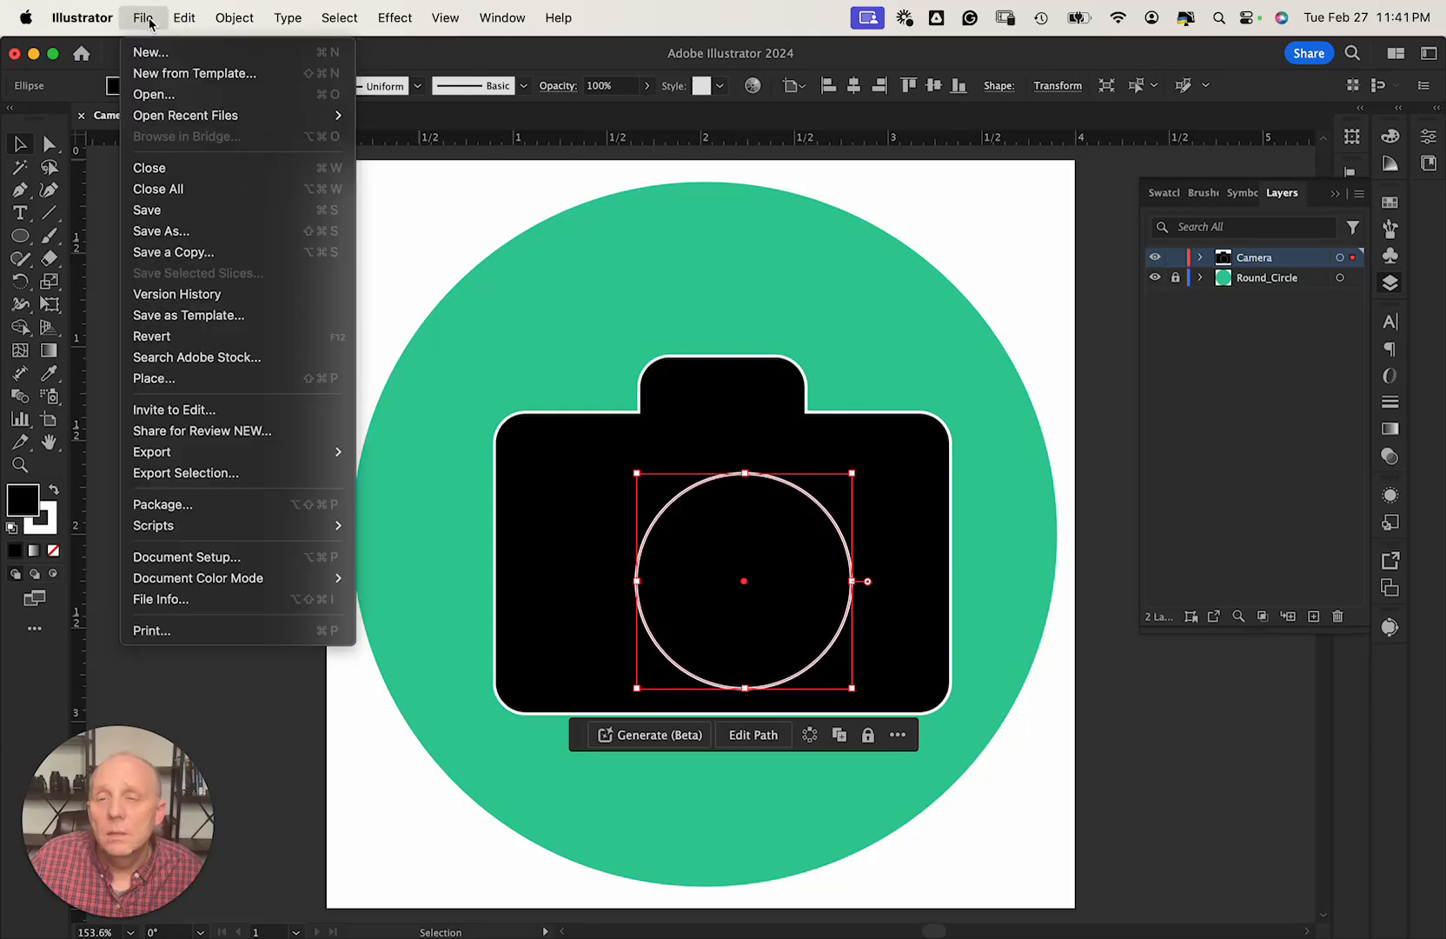
Copy the lens circle, paste it in front, and scale the copy to about 1.02 in around its centre.
{"action": "mouse_move", "coordinate": [184, 19]}
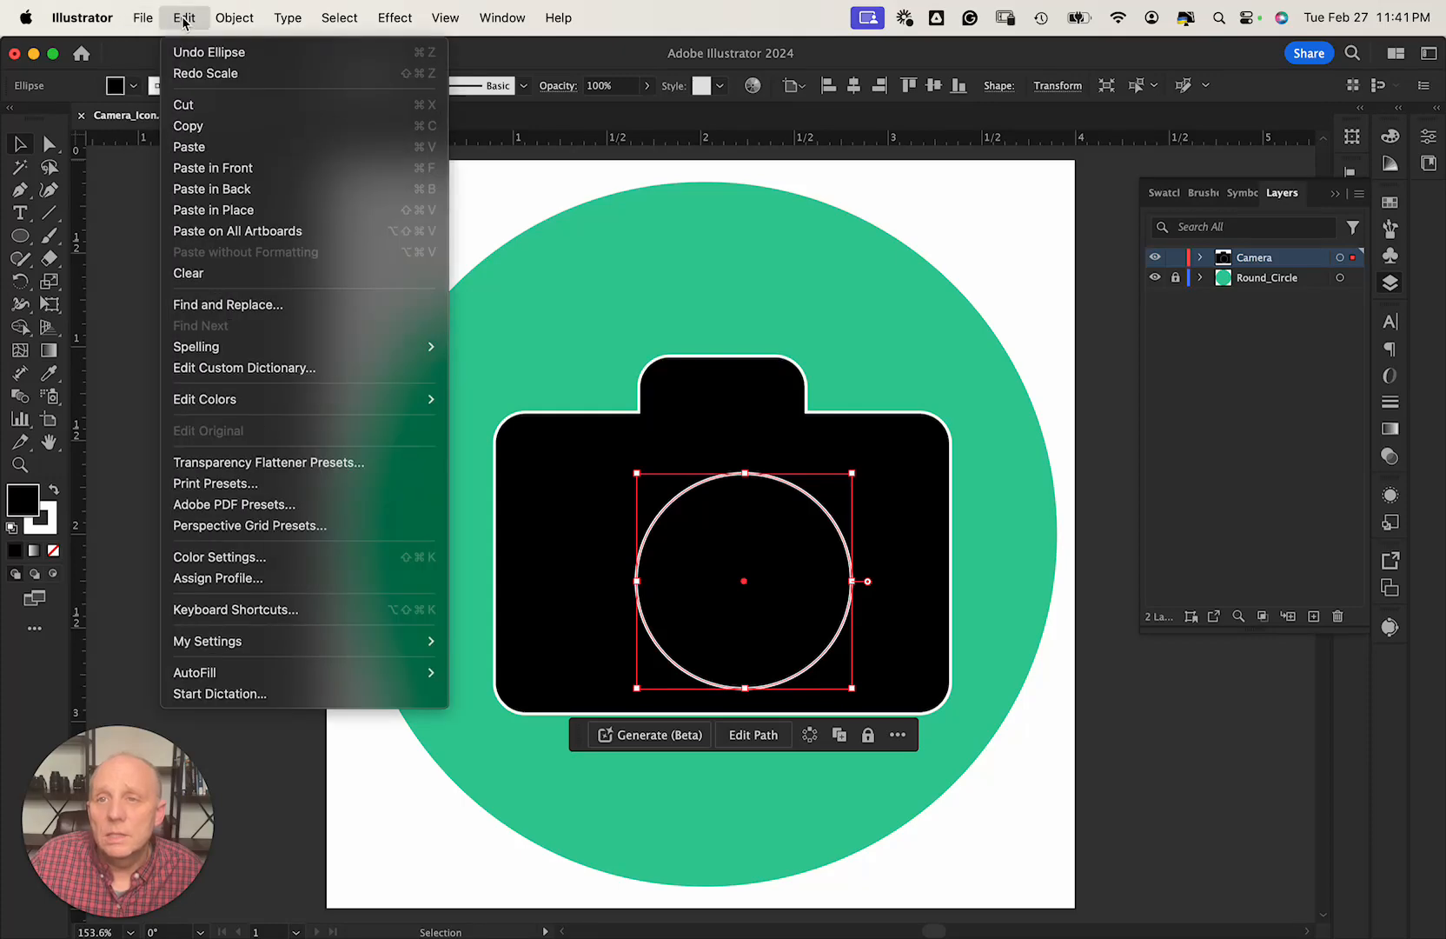
{"action": "left_click", "coordinate": [186, 126]}
{"action": "left_click", "coordinate": [184, 19]}
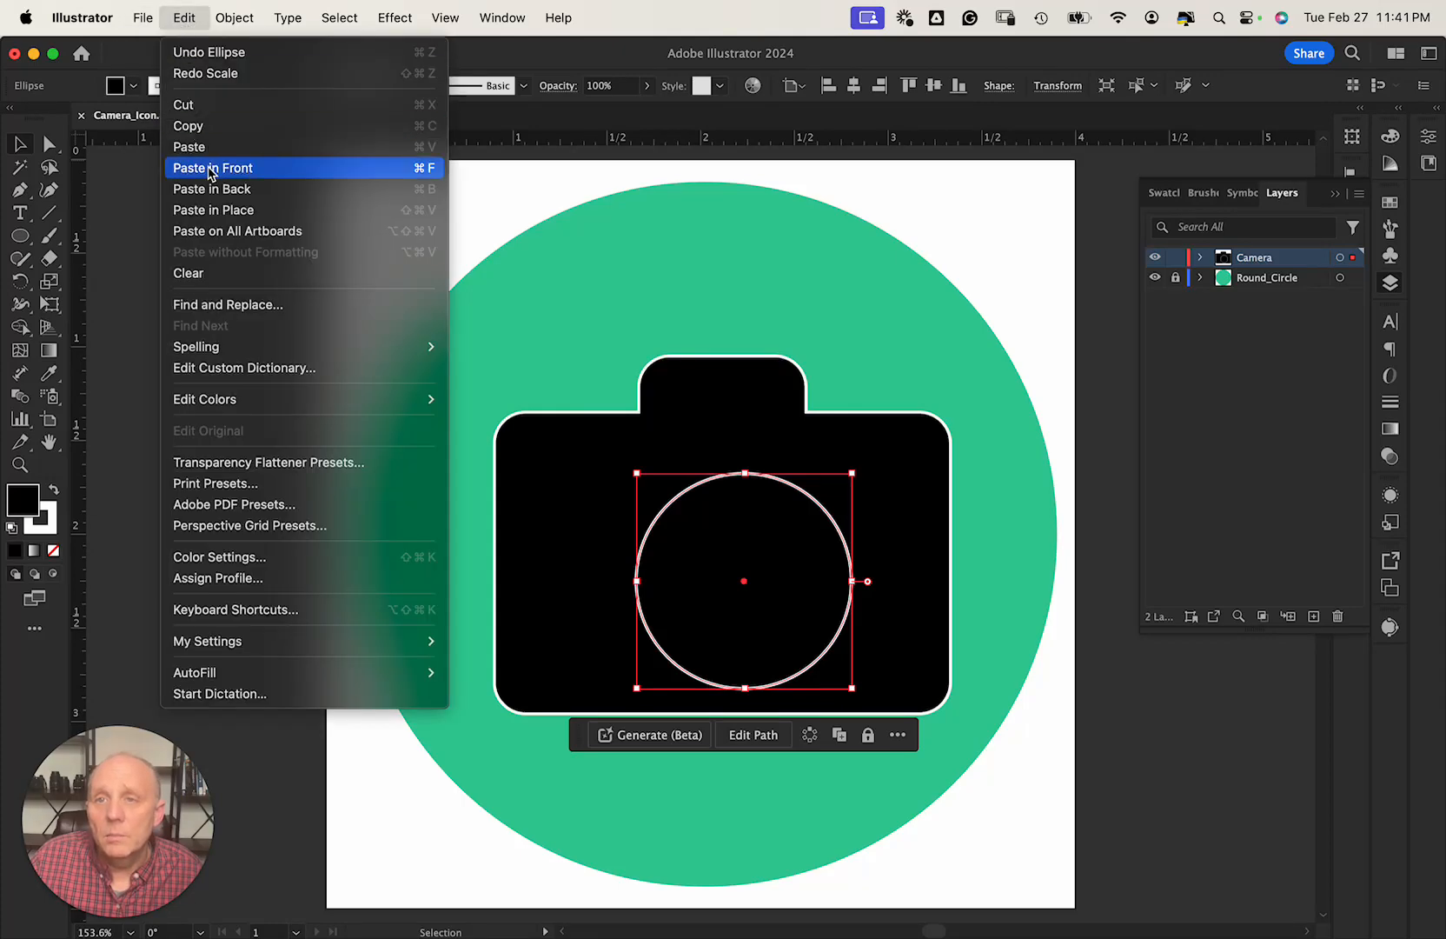
{"action": "left_click", "coordinate": [210, 168]}
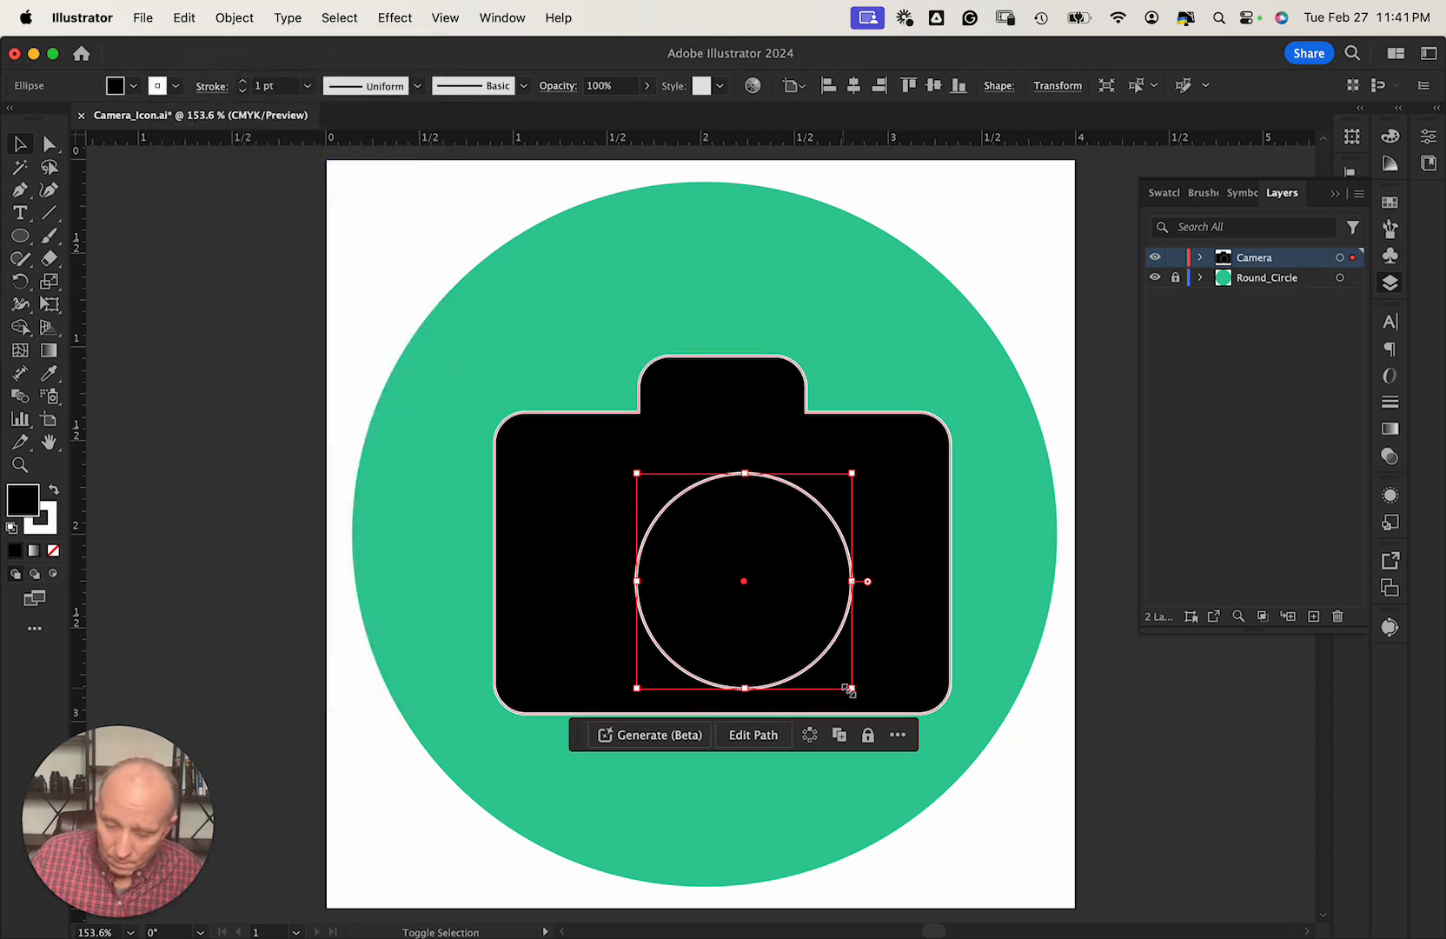
{"action": "key", "text": "shift+m"}
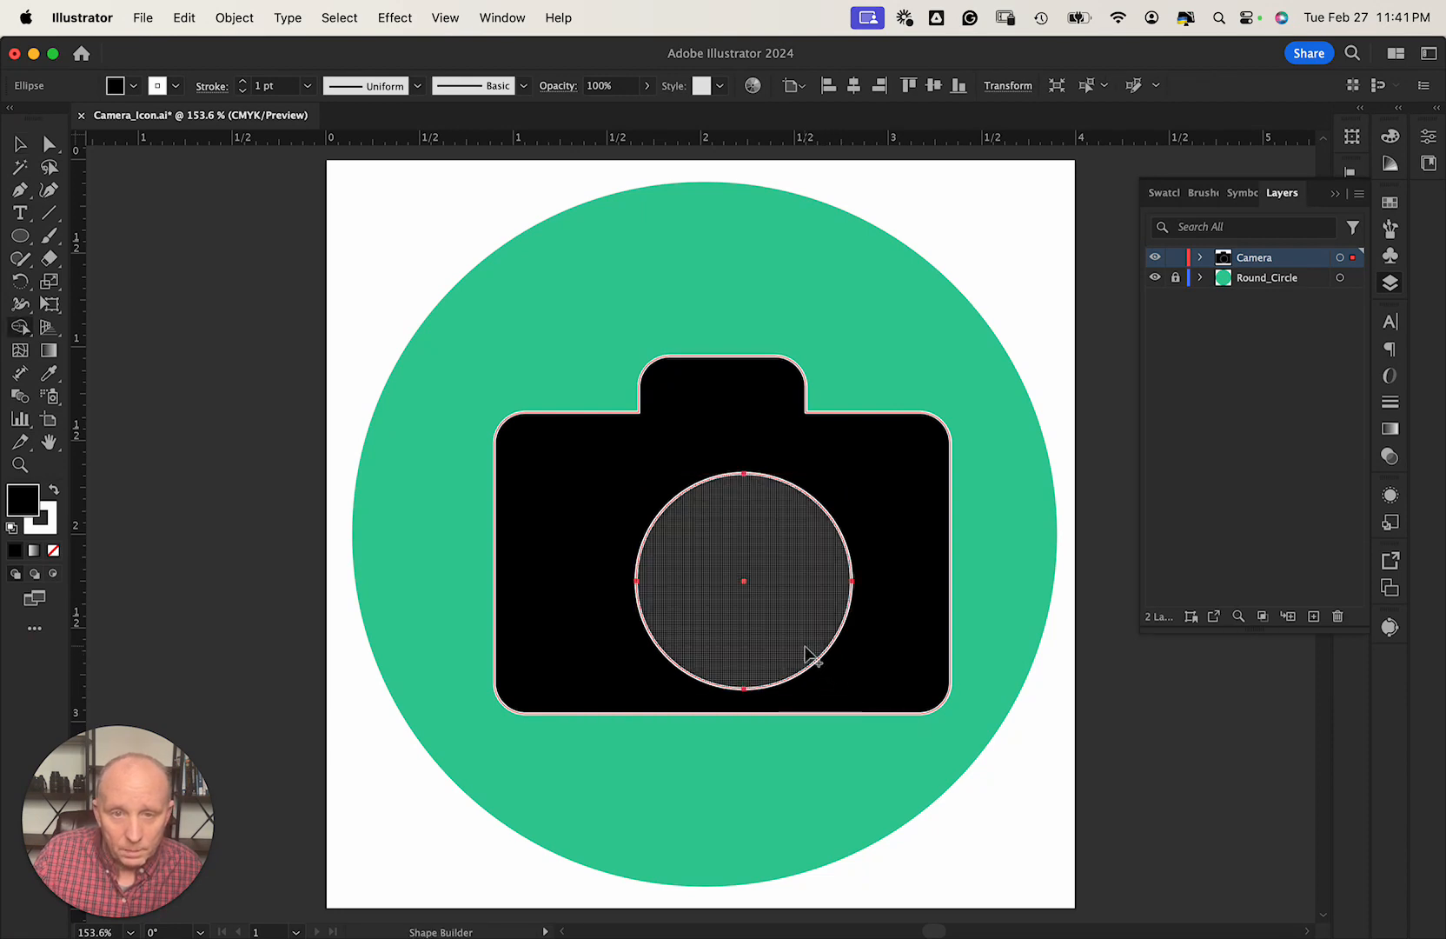
{"action": "key", "text": "v"}
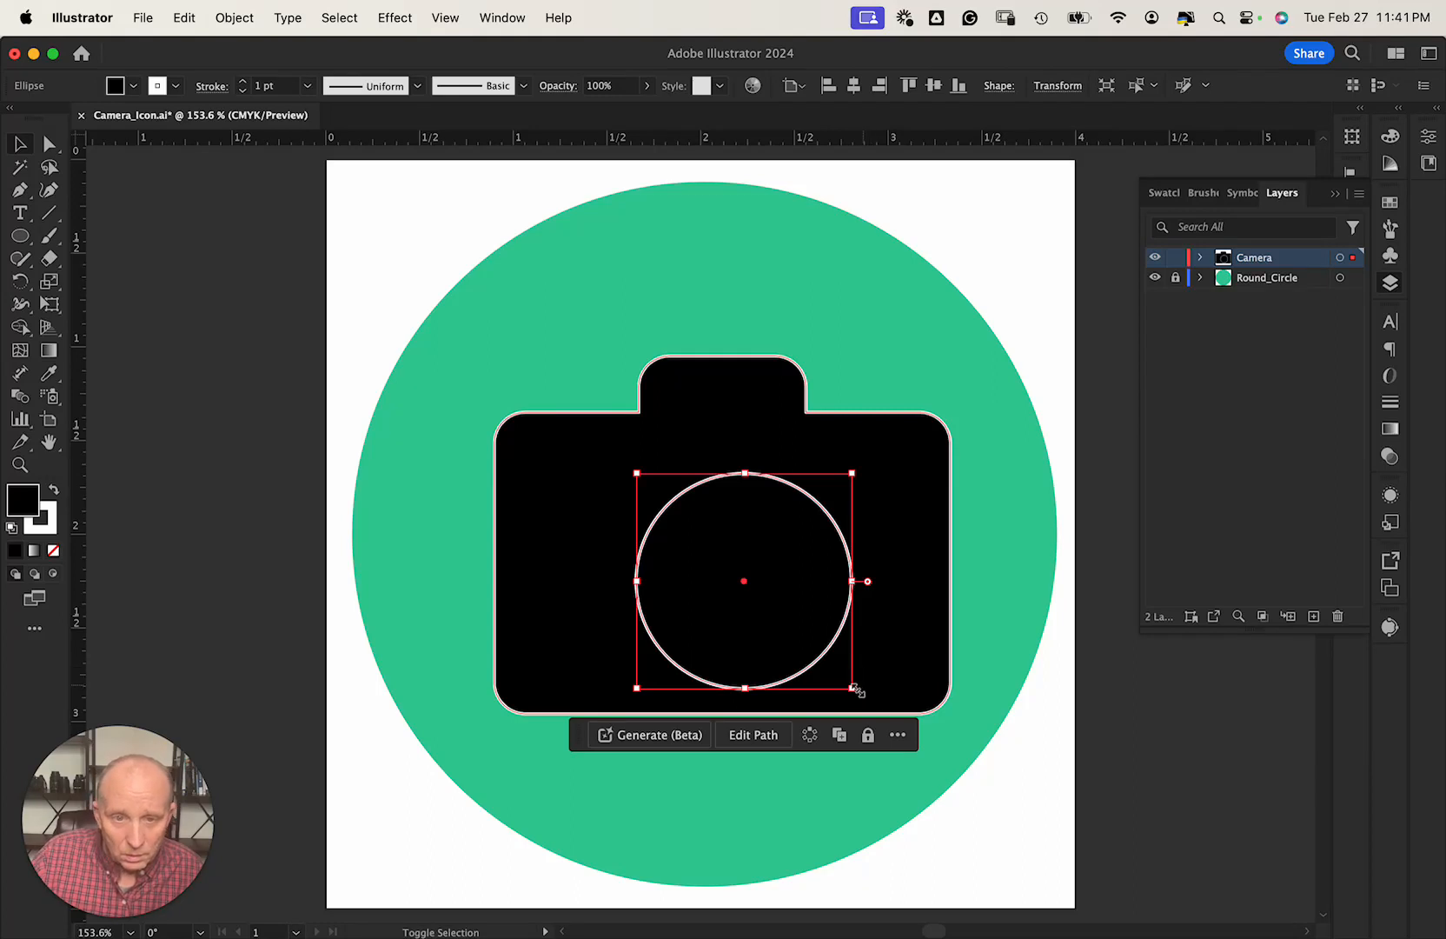
{"action": "mouse_move", "coordinate": [852, 689]}
{"action": "left_mouse_down"}
{"action": "mouse_move", "coordinate": [823, 656]}
{"action": "mouse_move", "coordinate": [843, 678]}
{"action": "left_mouse_up"}
{"action": "key", "text": "alt"}
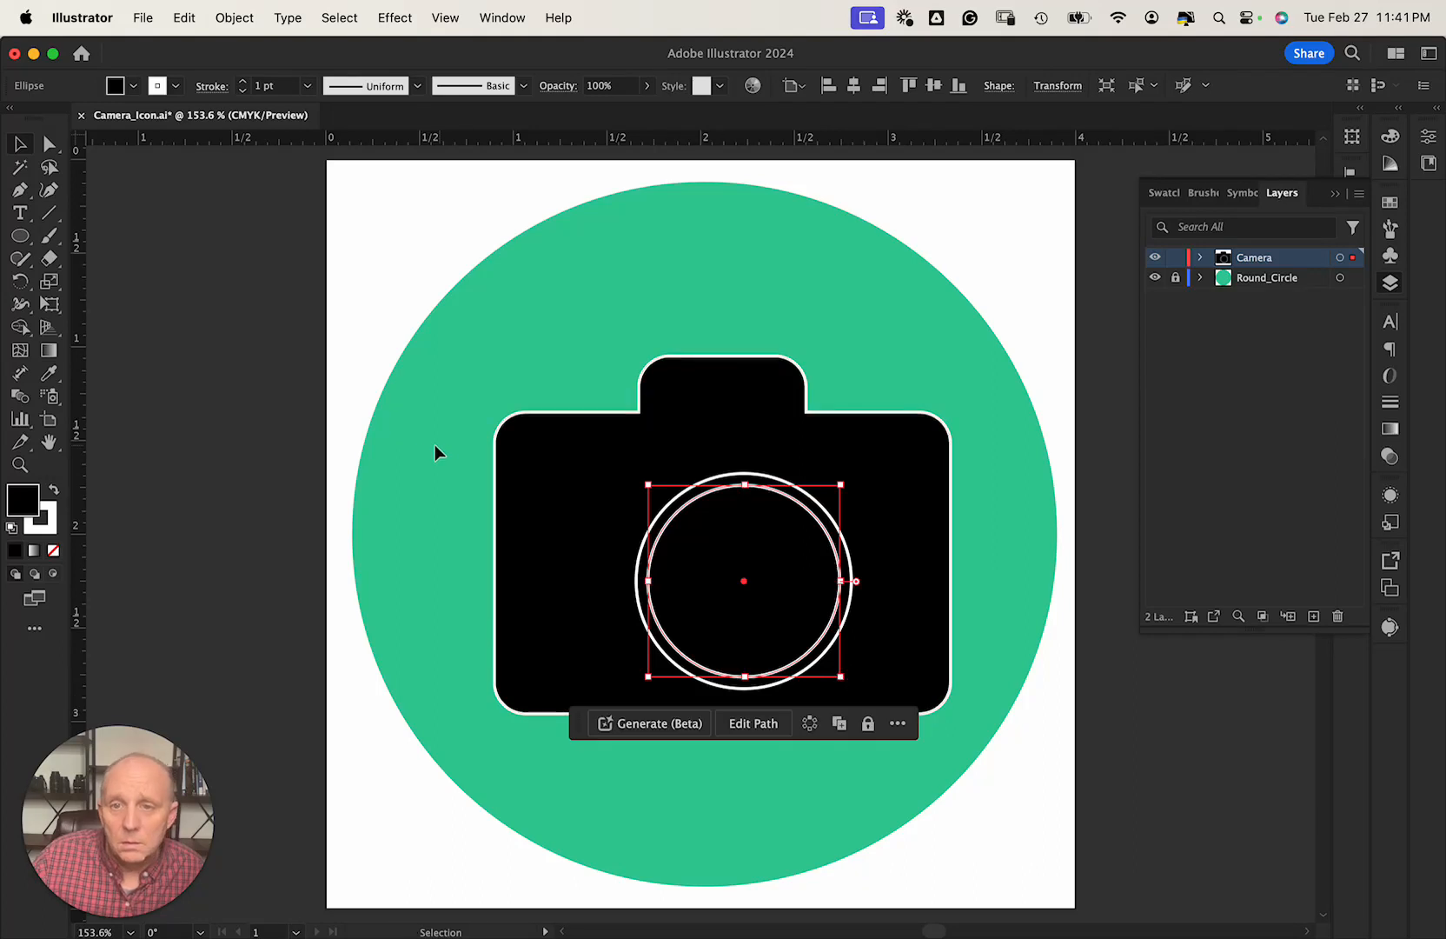
{"action": "left_click", "coordinate": [285, 421]}
{"action": "mouse_move", "coordinate": [622, 495]}
{"action": "left_mouse_down"}
{"action": "mouse_move", "coordinate": [673, 526]}
{"action": "mouse_move", "coordinate": [601, 504]}
{"action": "mouse_move", "coordinate": [619, 495]}
{"action": "left_mouse_up"}
{"action": "left_click", "coordinate": [1200, 258]}
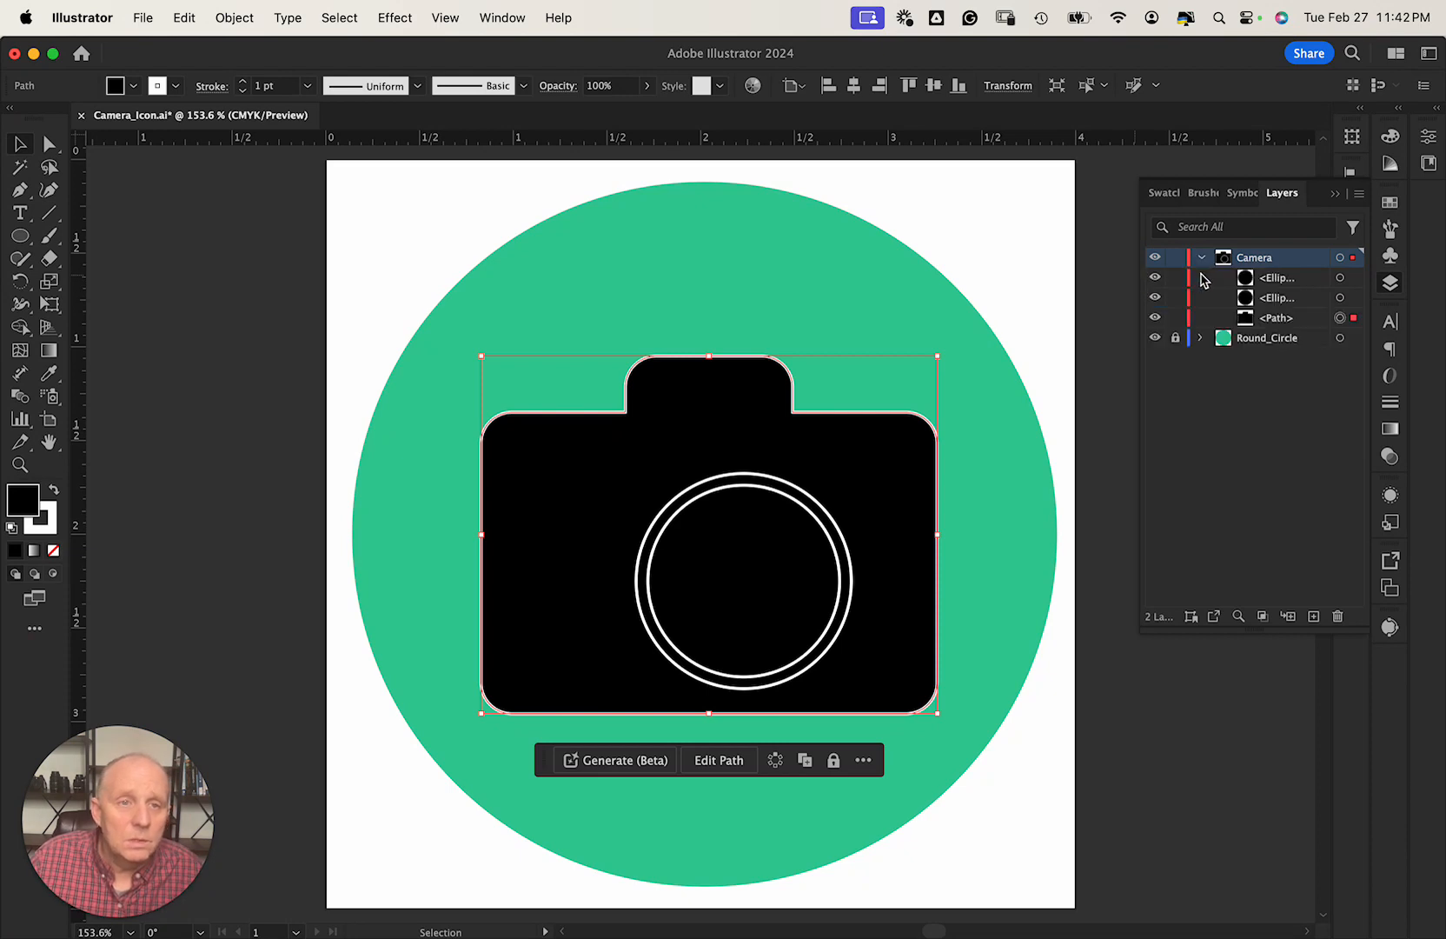
{"action": "left_click", "coordinate": [1174, 318]}
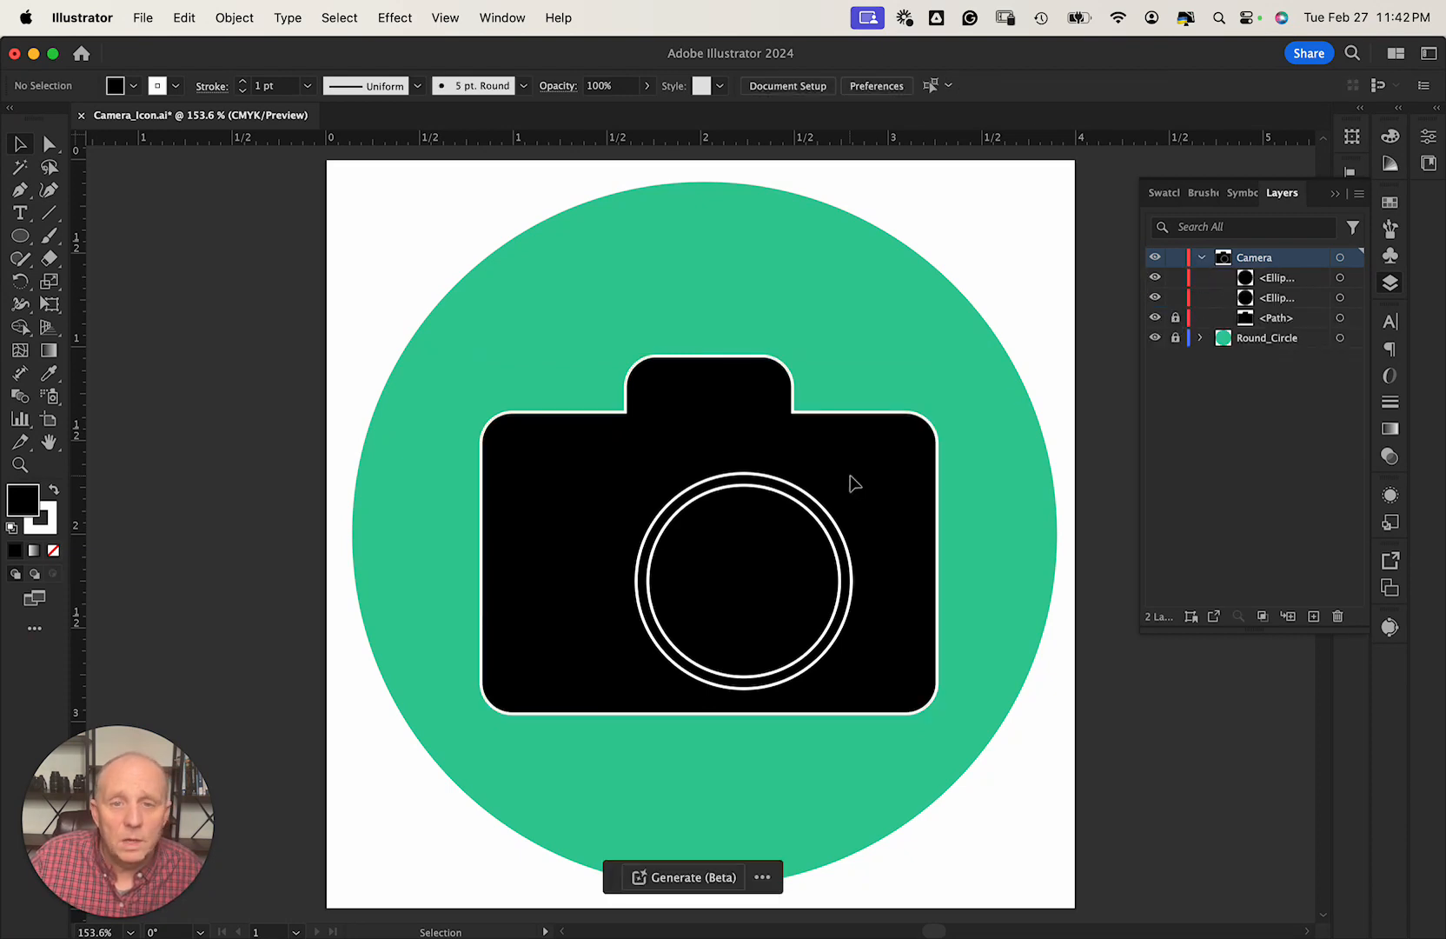
{"action": "left_click_drag", "start_coordinate": [852, 480], "coordinate": [788, 529]}
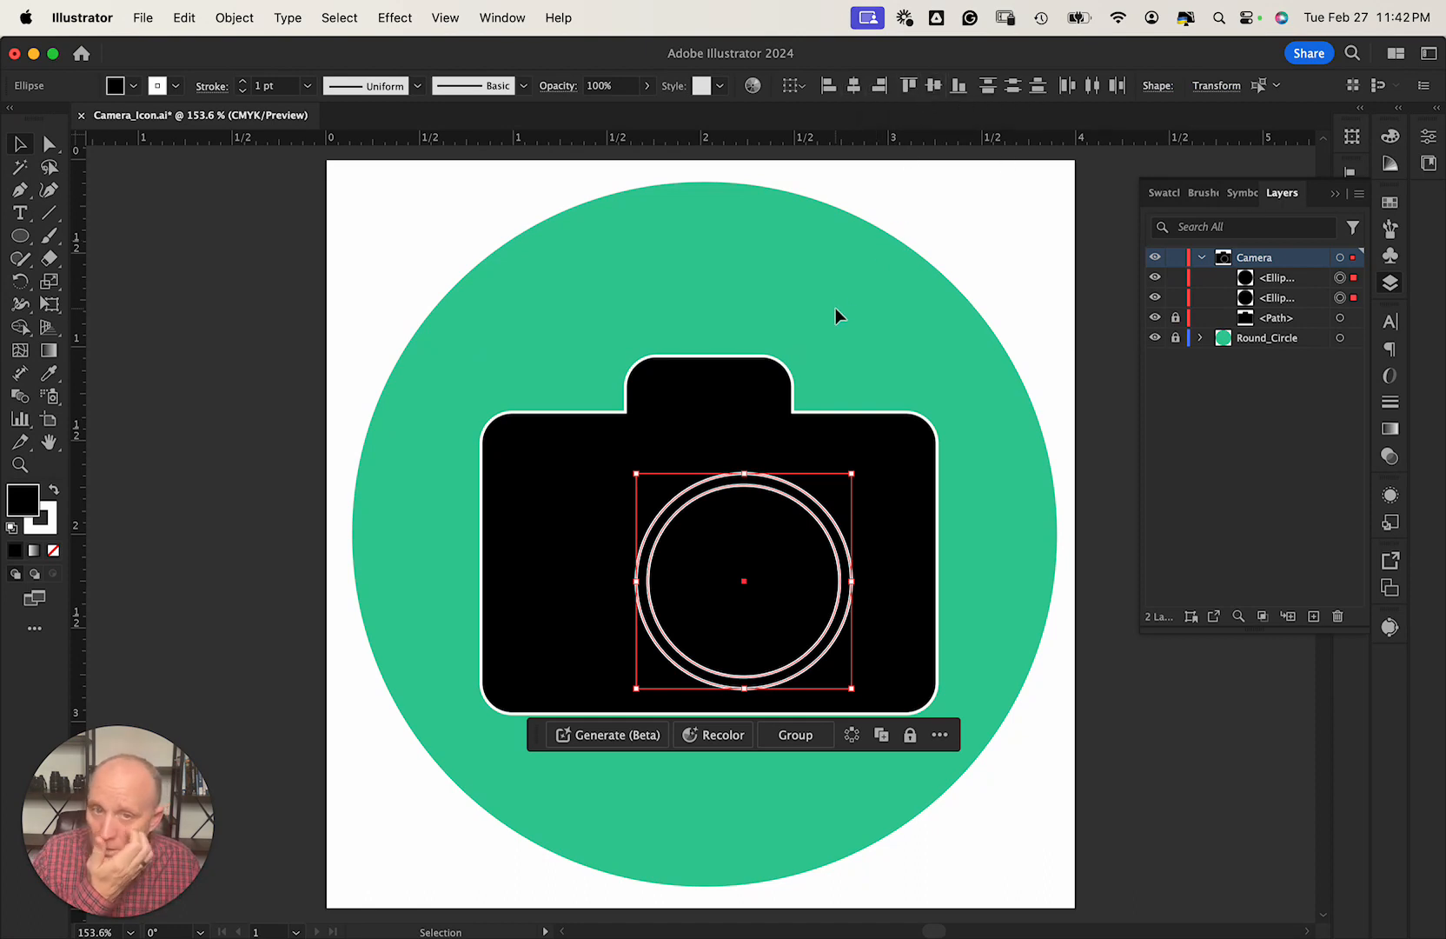
{"action": "left_click_drag", "start_coordinate": [791, 495], "coordinate": [758, 485]}
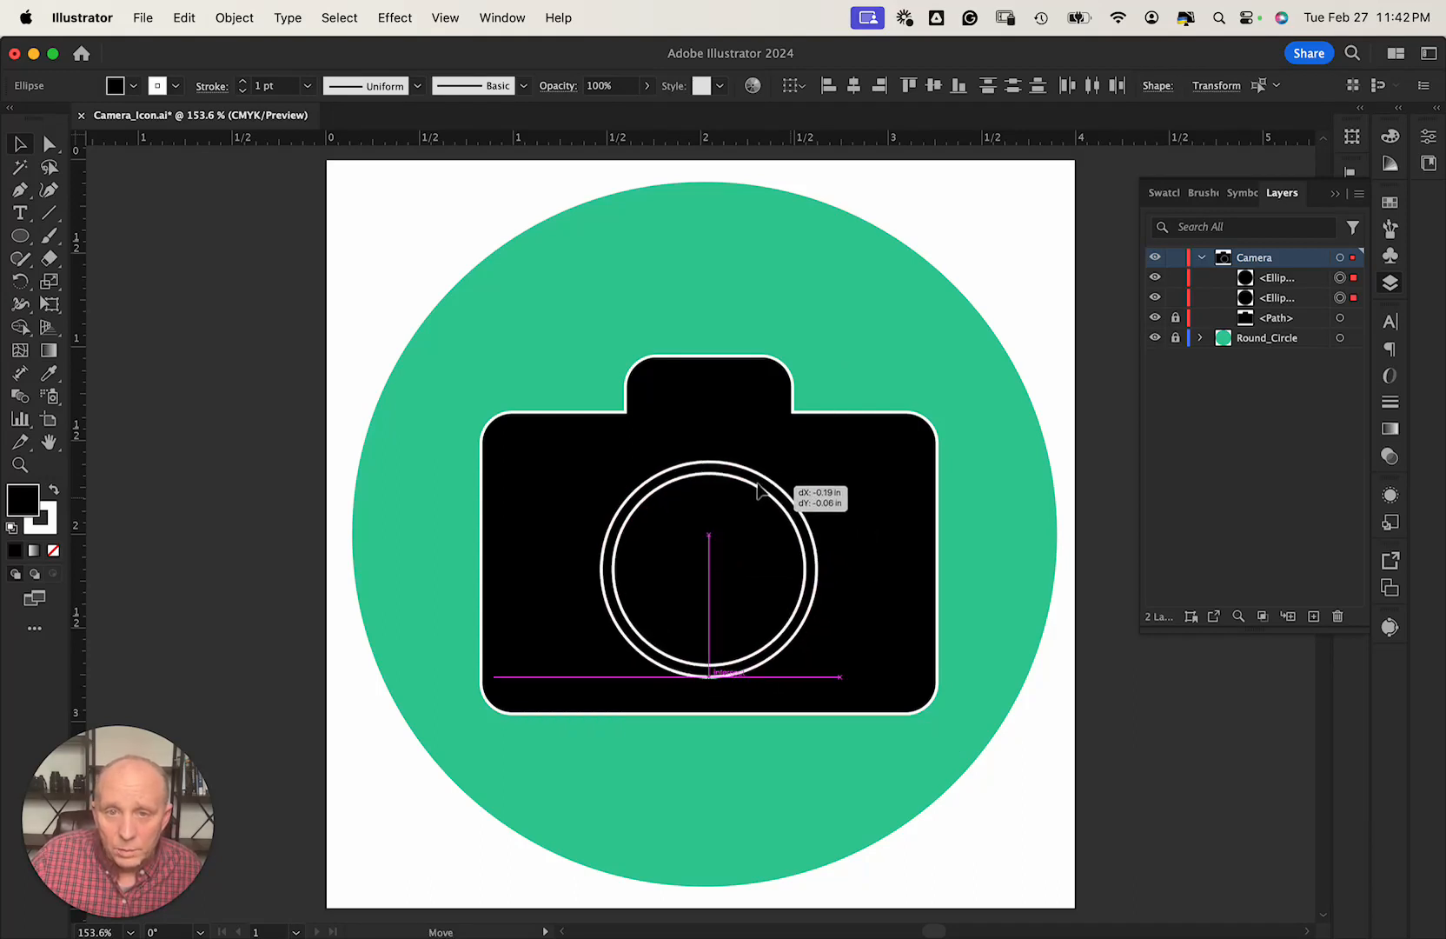
{"action": "left_click_drag", "start_coordinate": [758, 489], "coordinate": [759, 488]}
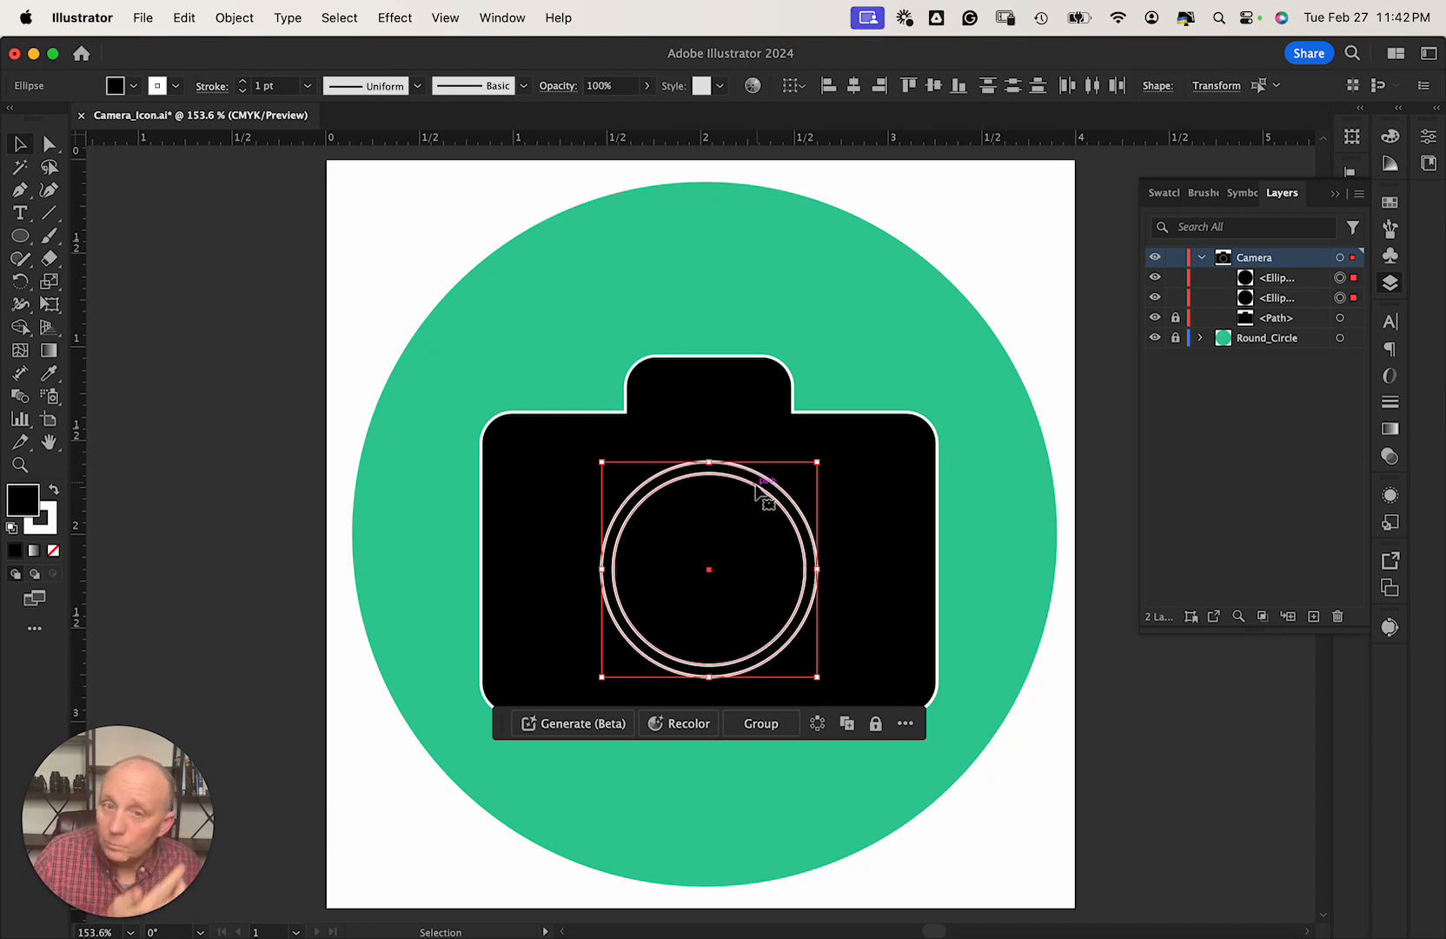
{"action": "left_click", "coordinate": [711, 545]}
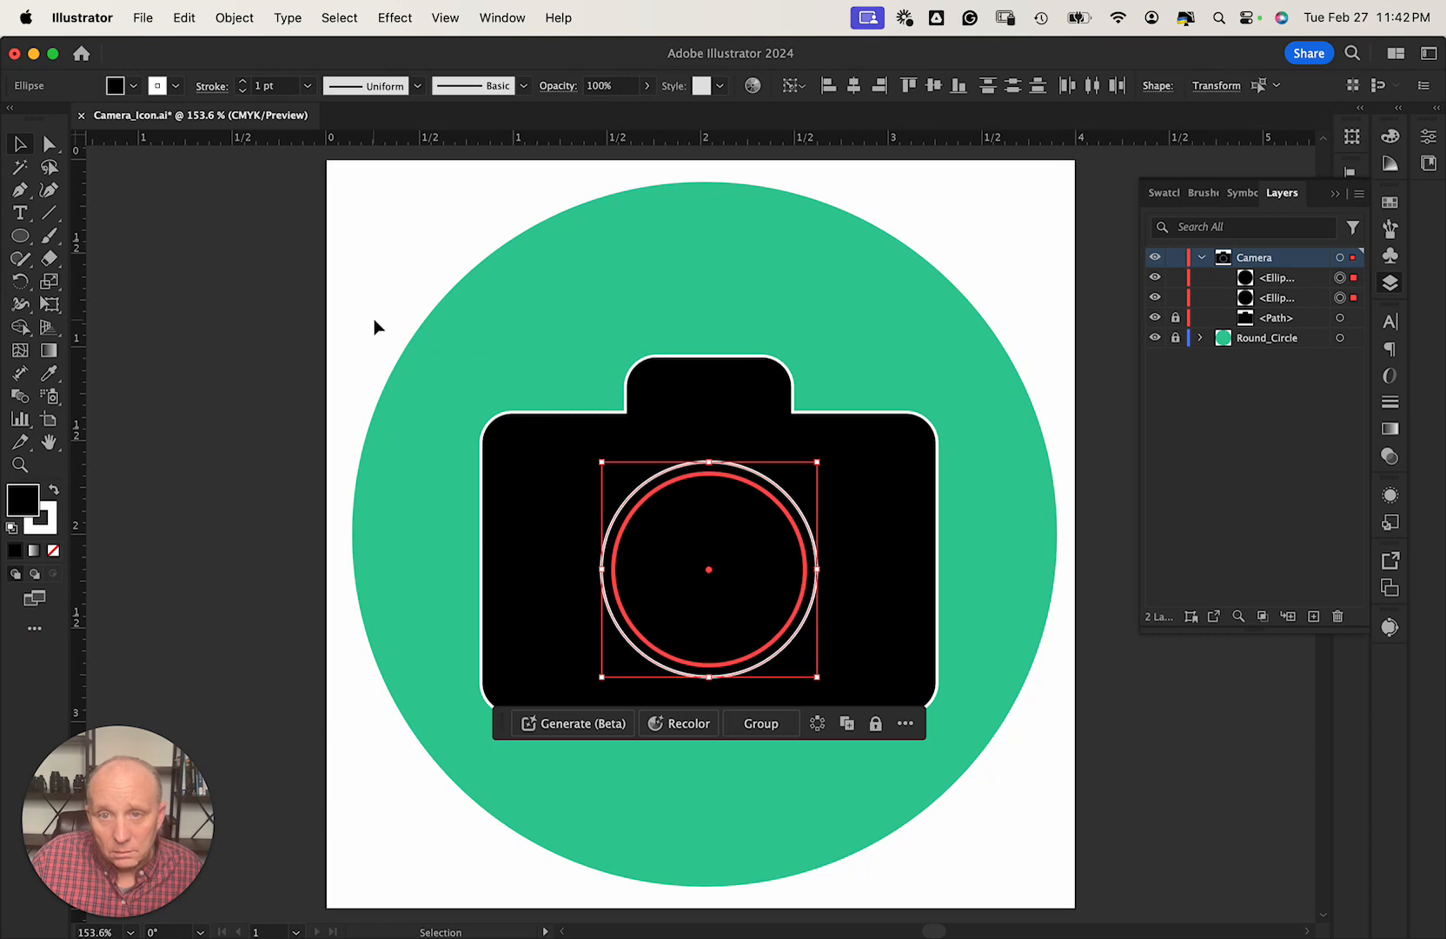
{"action": "left_click", "coordinate": [364, 339]}
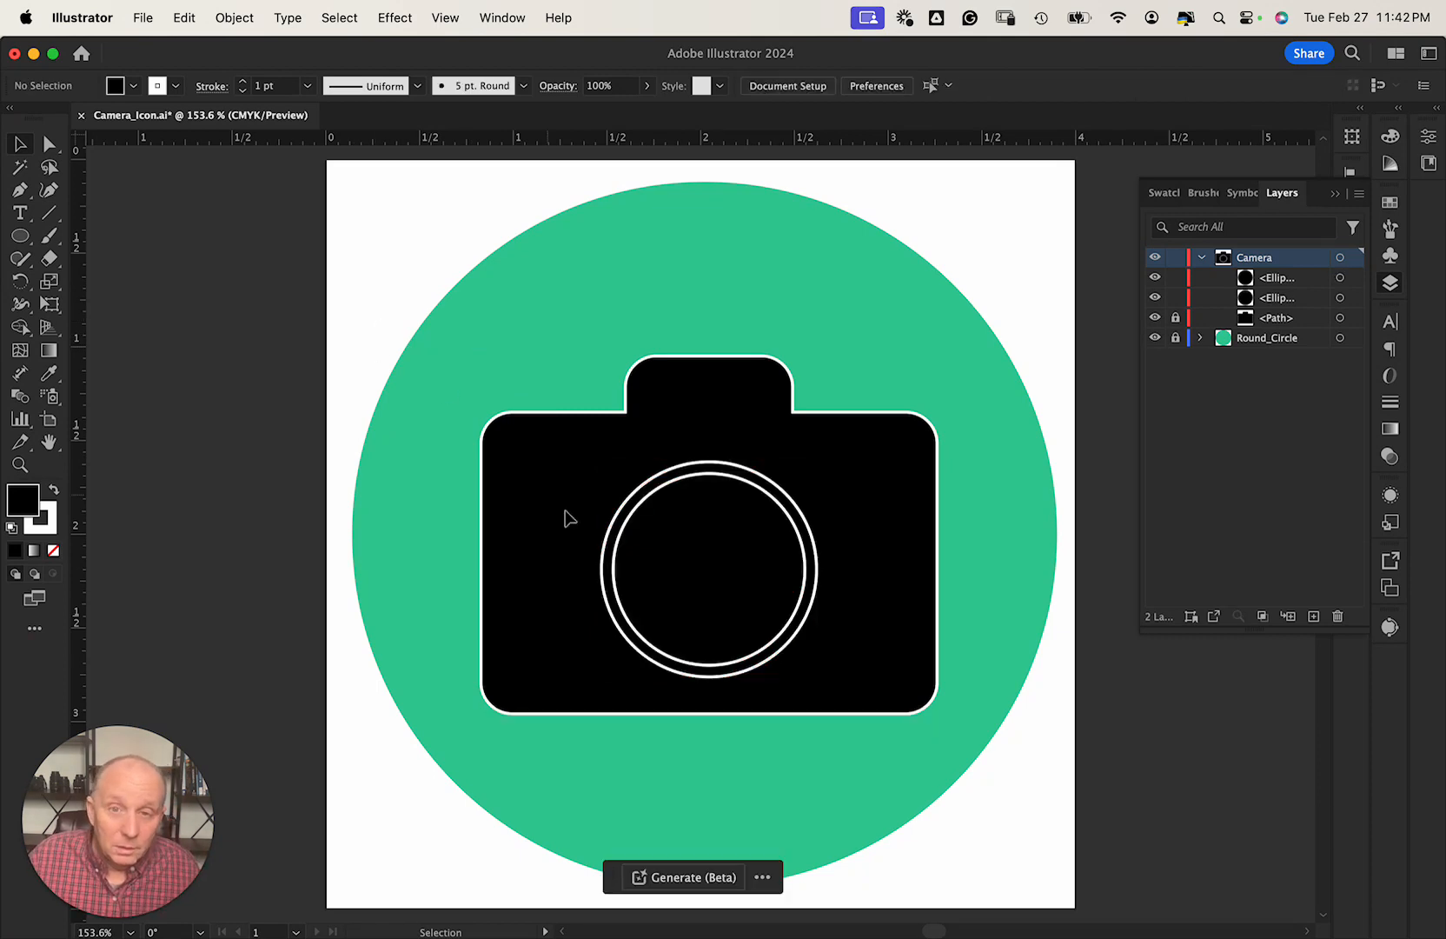
{"action": "left_click", "coordinate": [675, 556]}
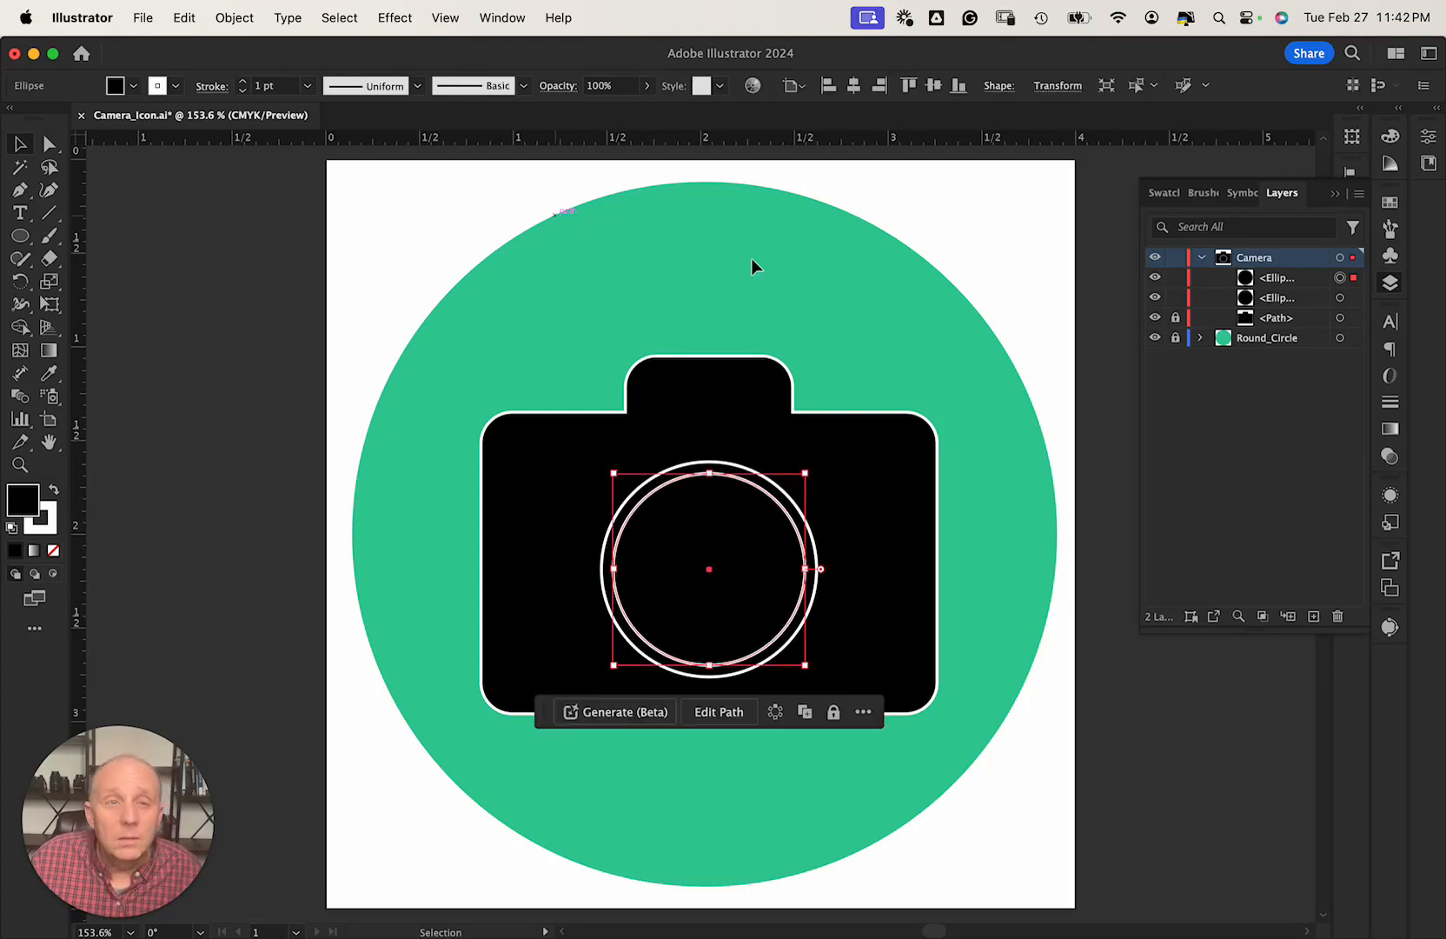
In the Properties panel, test dimming the inner ring's opacity, then undo it.
{"action": "left_click", "coordinate": [1429, 139]}
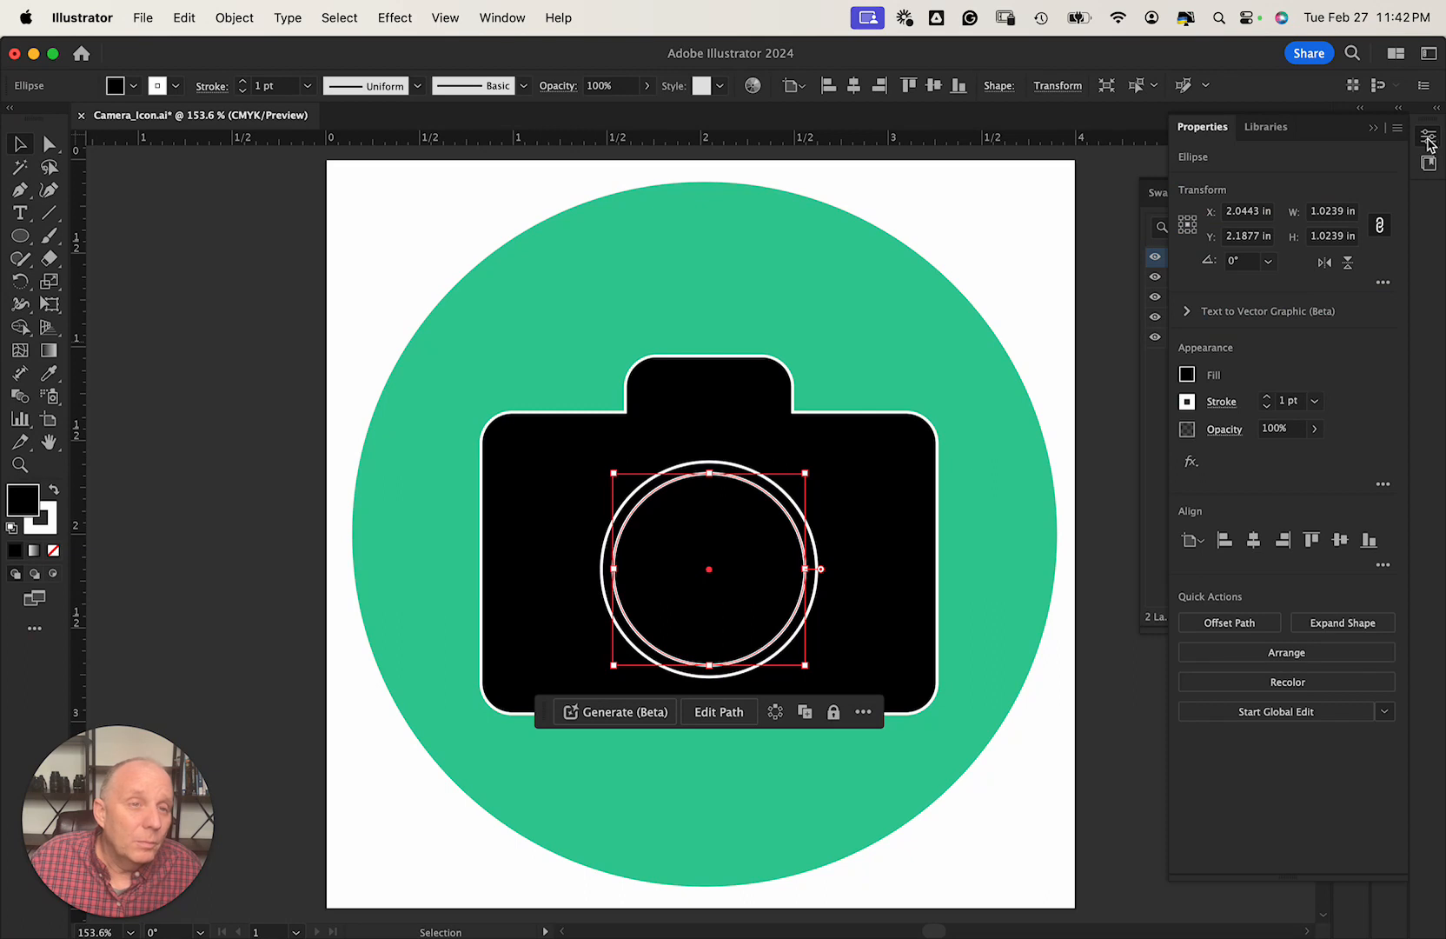
{"action": "left_click", "coordinate": [1313, 429]}
{"action": "mouse_move", "coordinate": [1314, 454]}
{"action": "left_mouse_down"}
{"action": "mouse_move", "coordinate": [1273, 459]}
{"action": "mouse_move", "coordinate": [1289, 460]}
{"action": "left_mouse_up"}
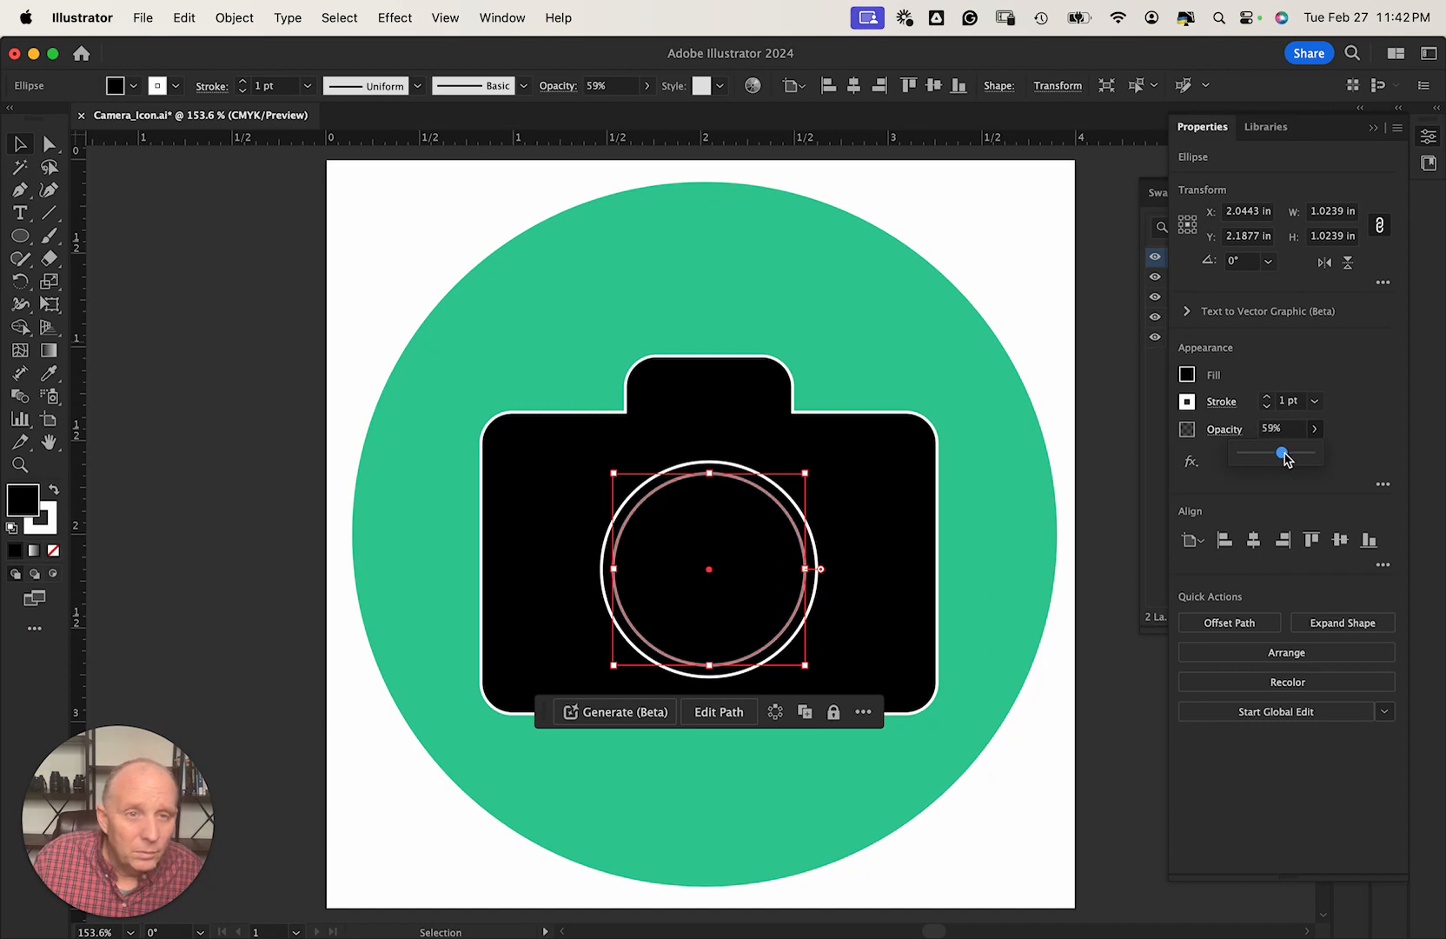
{"action": "key", "text": "super+z"}
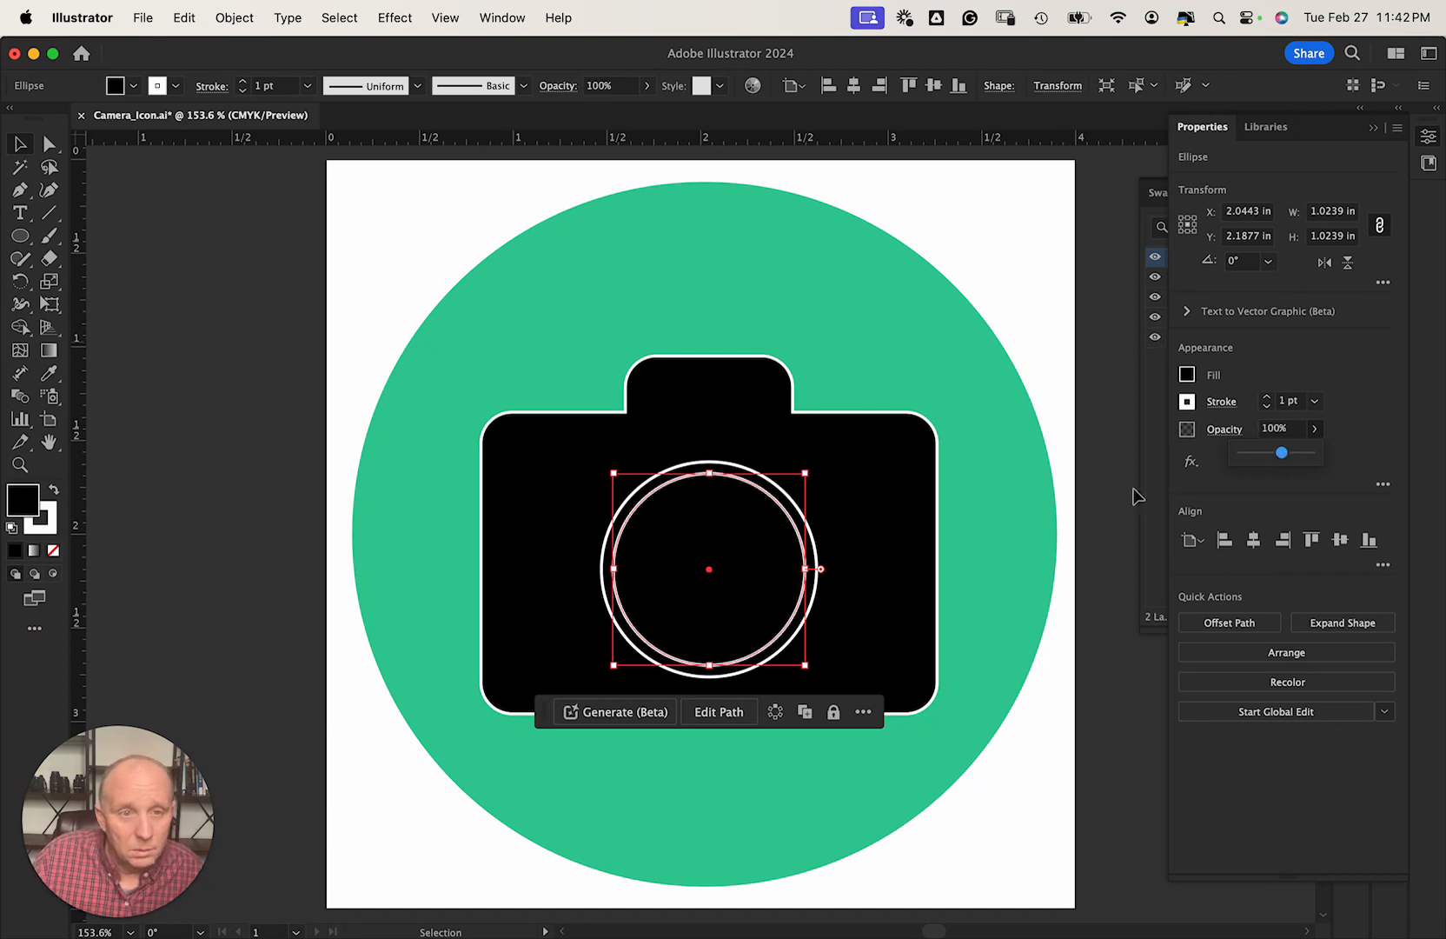
Select both lens rings, try lowering their opacity, then deselect.
{"action": "left_click", "coordinate": [852, 537]}
{"action": "left_click_drag", "start_coordinate": [827, 512], "coordinate": [761, 568]}
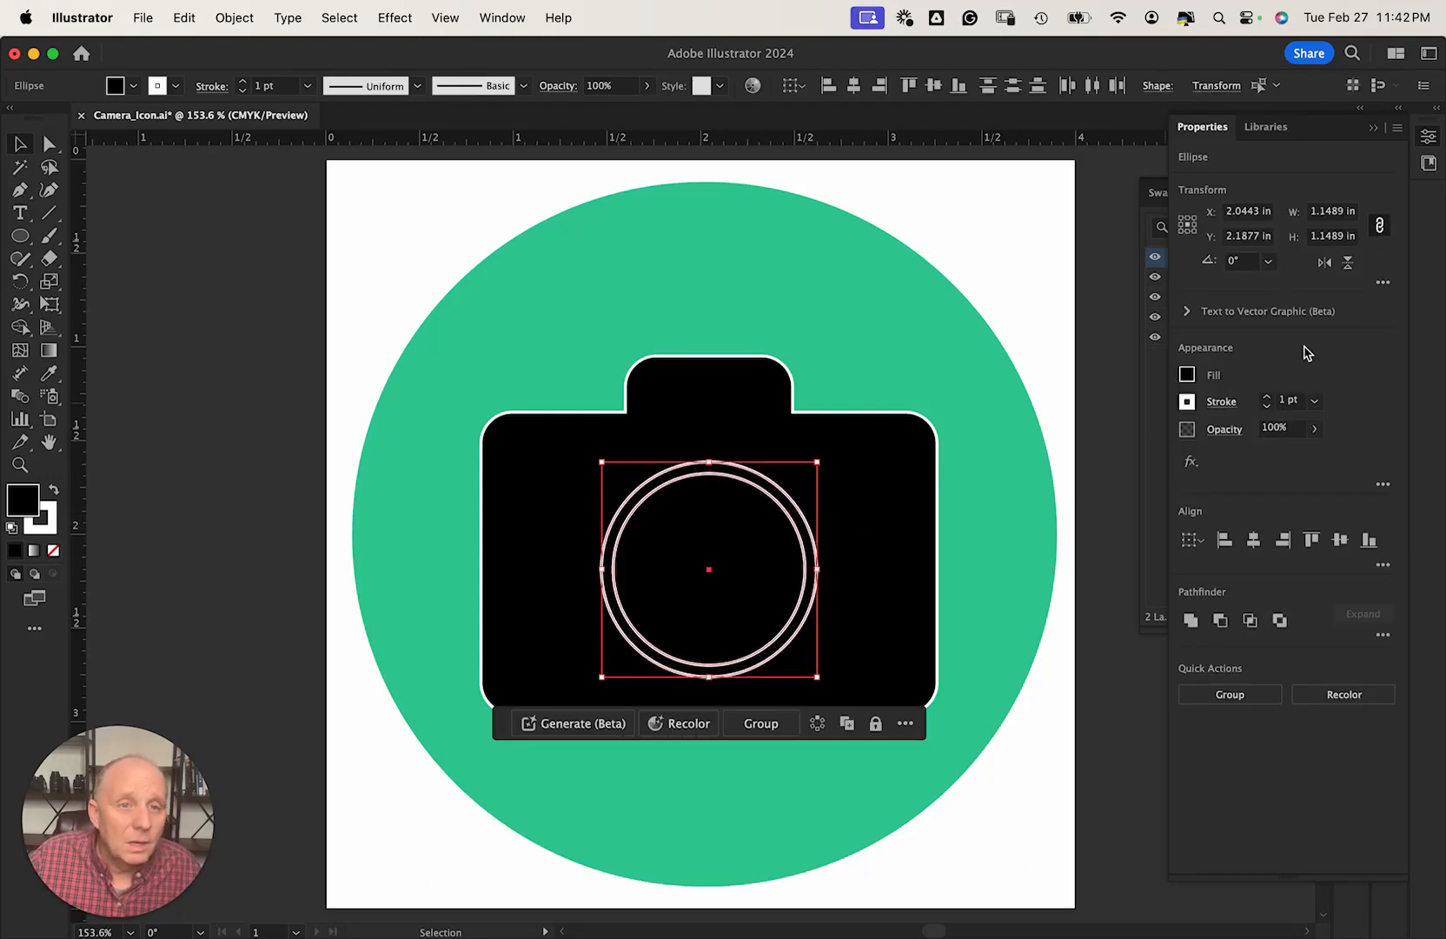
{"action": "left_click", "coordinate": [1313, 428]}
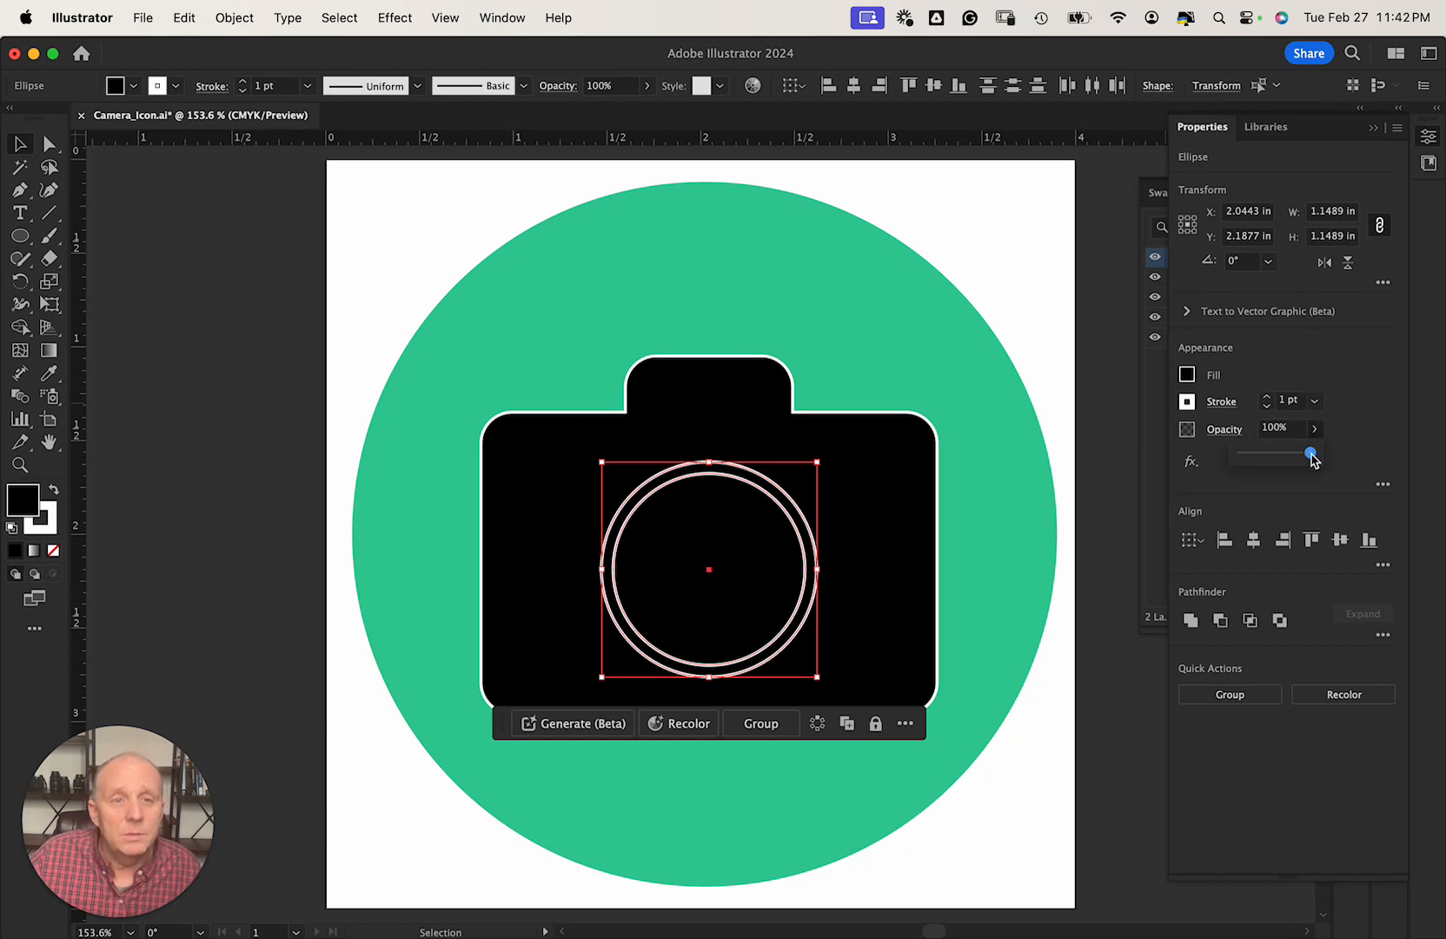
{"action": "mouse_move", "coordinate": [1311, 450]}
{"action": "left_mouse_down"}
{"action": "mouse_move", "coordinate": [1271, 460]}
{"action": "mouse_move", "coordinate": [1324, 462]}
{"action": "left_mouse_up"}
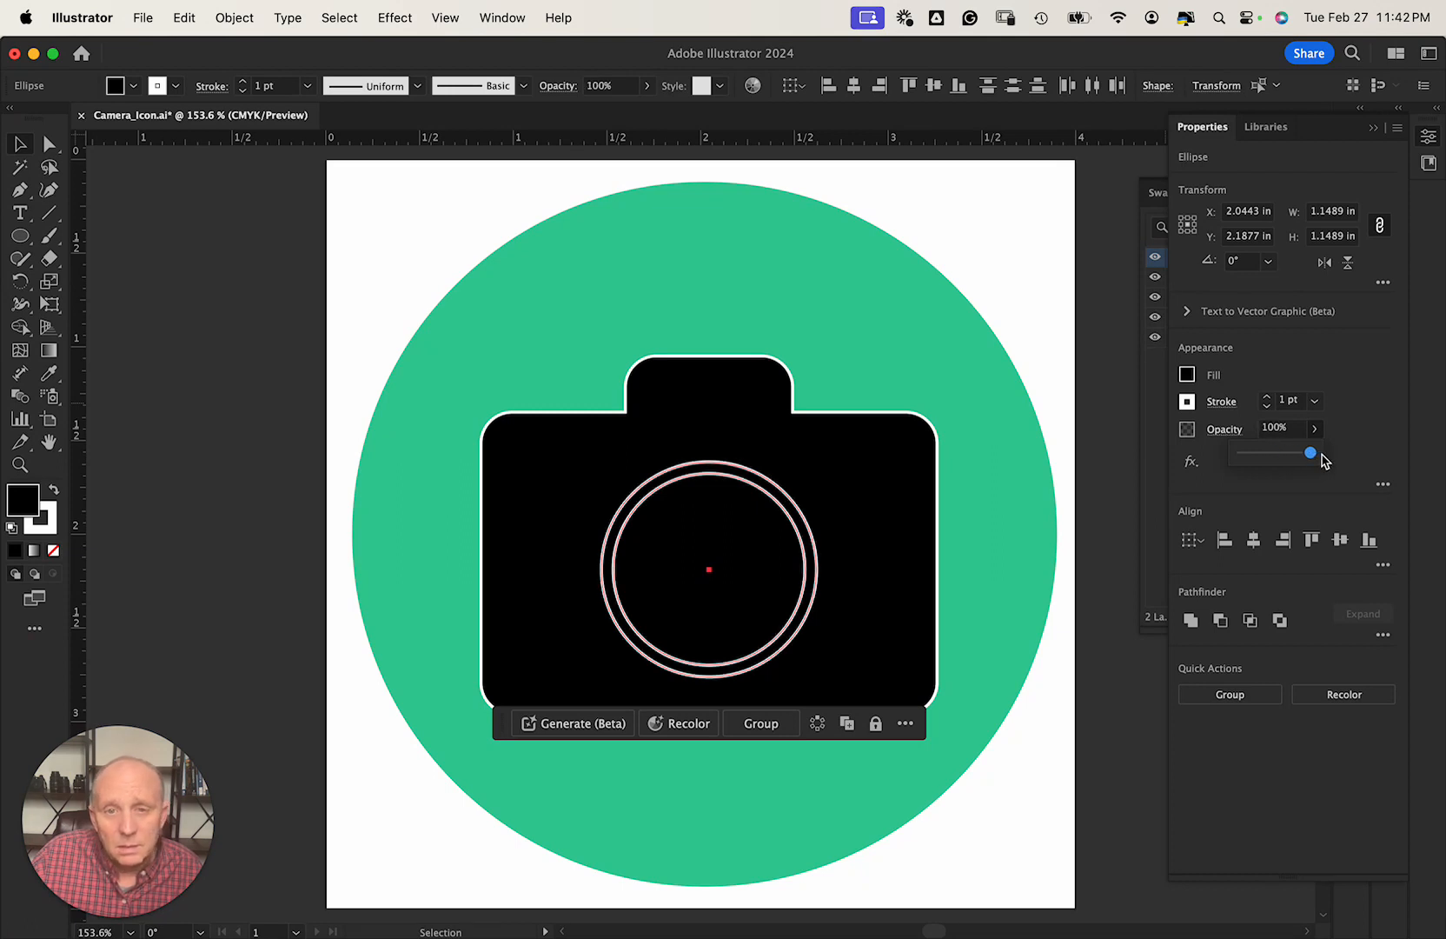
{"action": "left_click", "coordinate": [190, 309]}
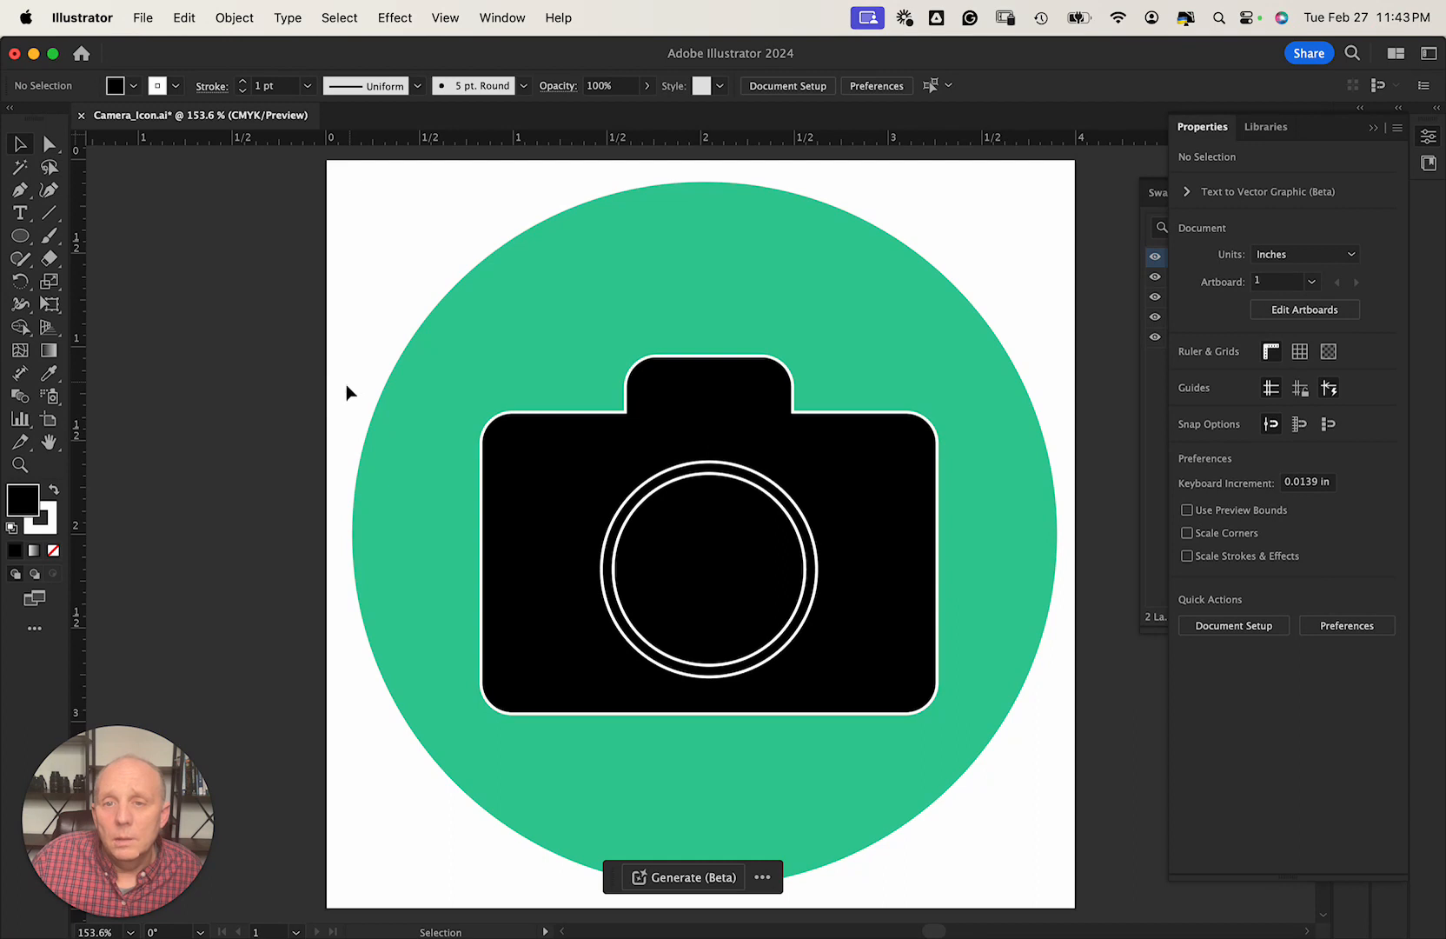
Draw a small 0.23 × 0.16 in rectangle at the camera body's top-left shoulder.
{"action": "left_click", "coordinate": [23, 238]}
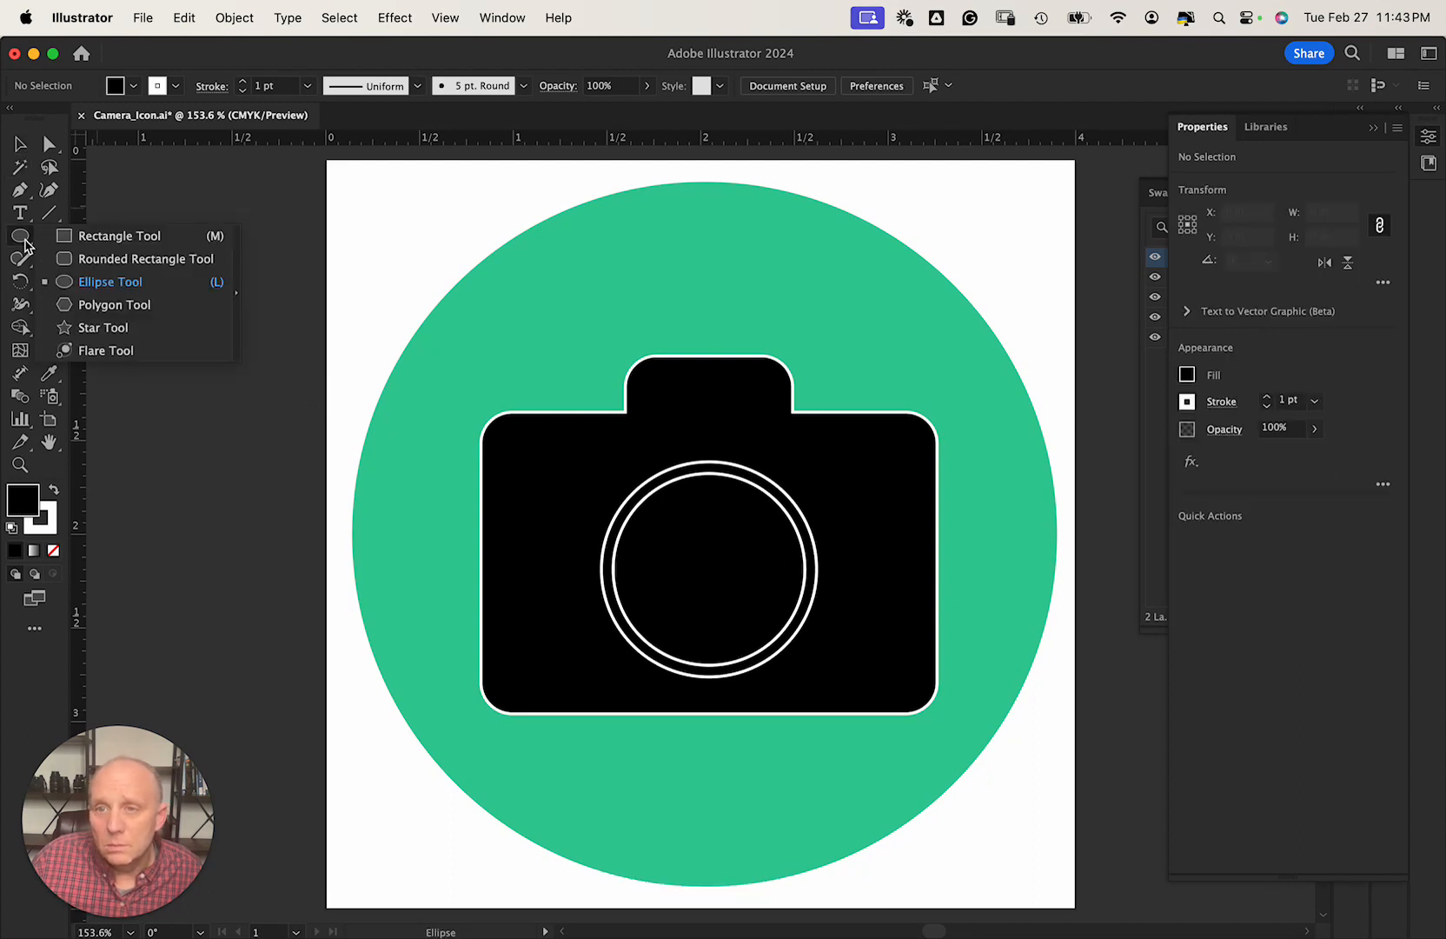
{"action": "left_click", "coordinate": [90, 242]}
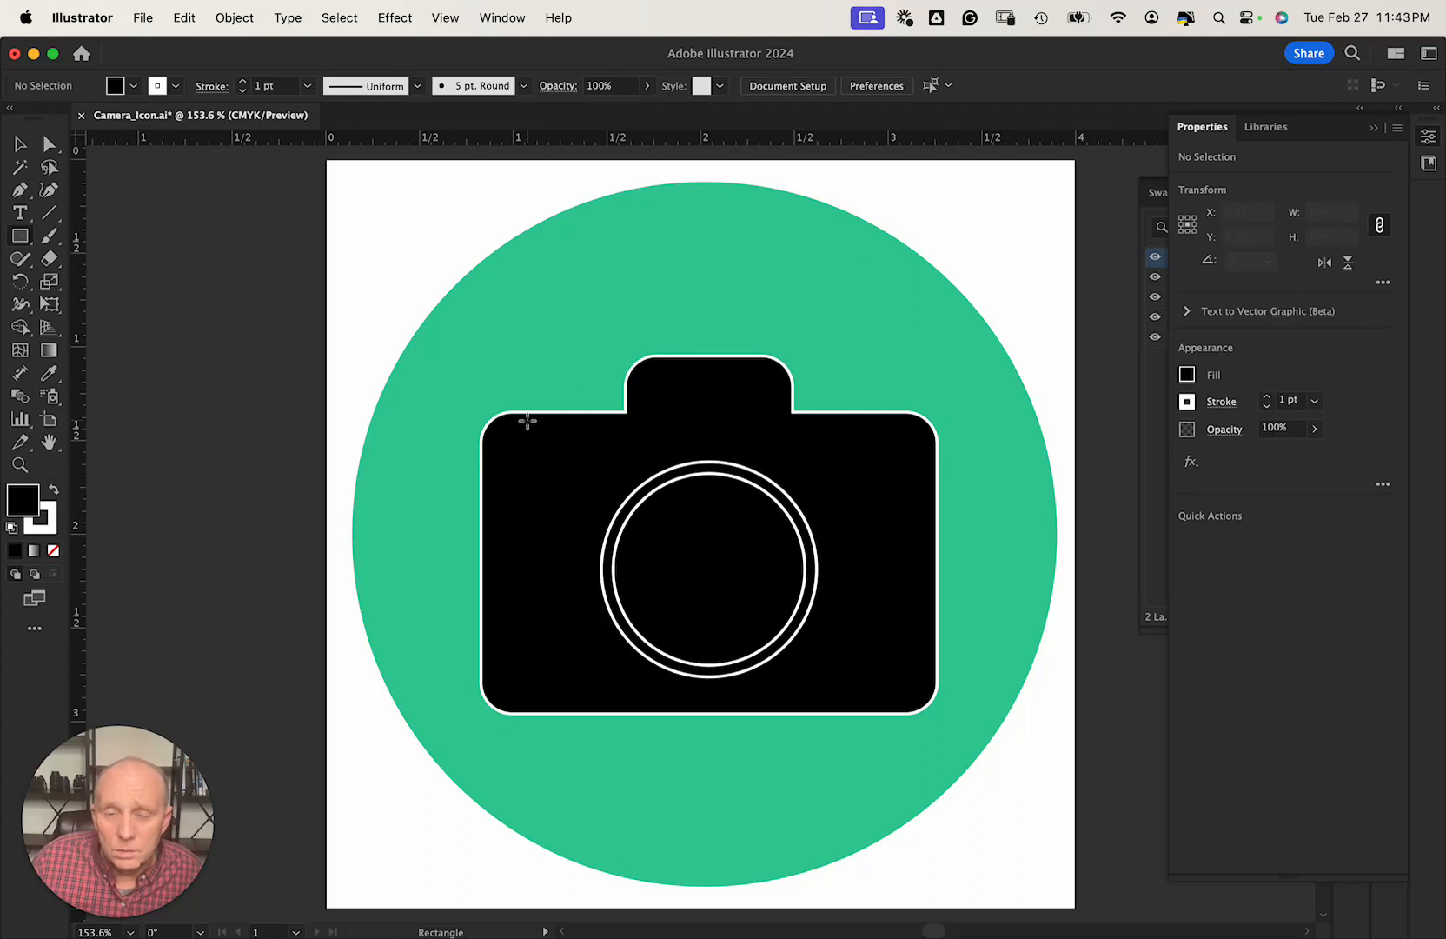
{"action": "left_click_drag", "start_coordinate": [524, 427], "coordinate": [567, 398]}
{"action": "key", "text": "v"}
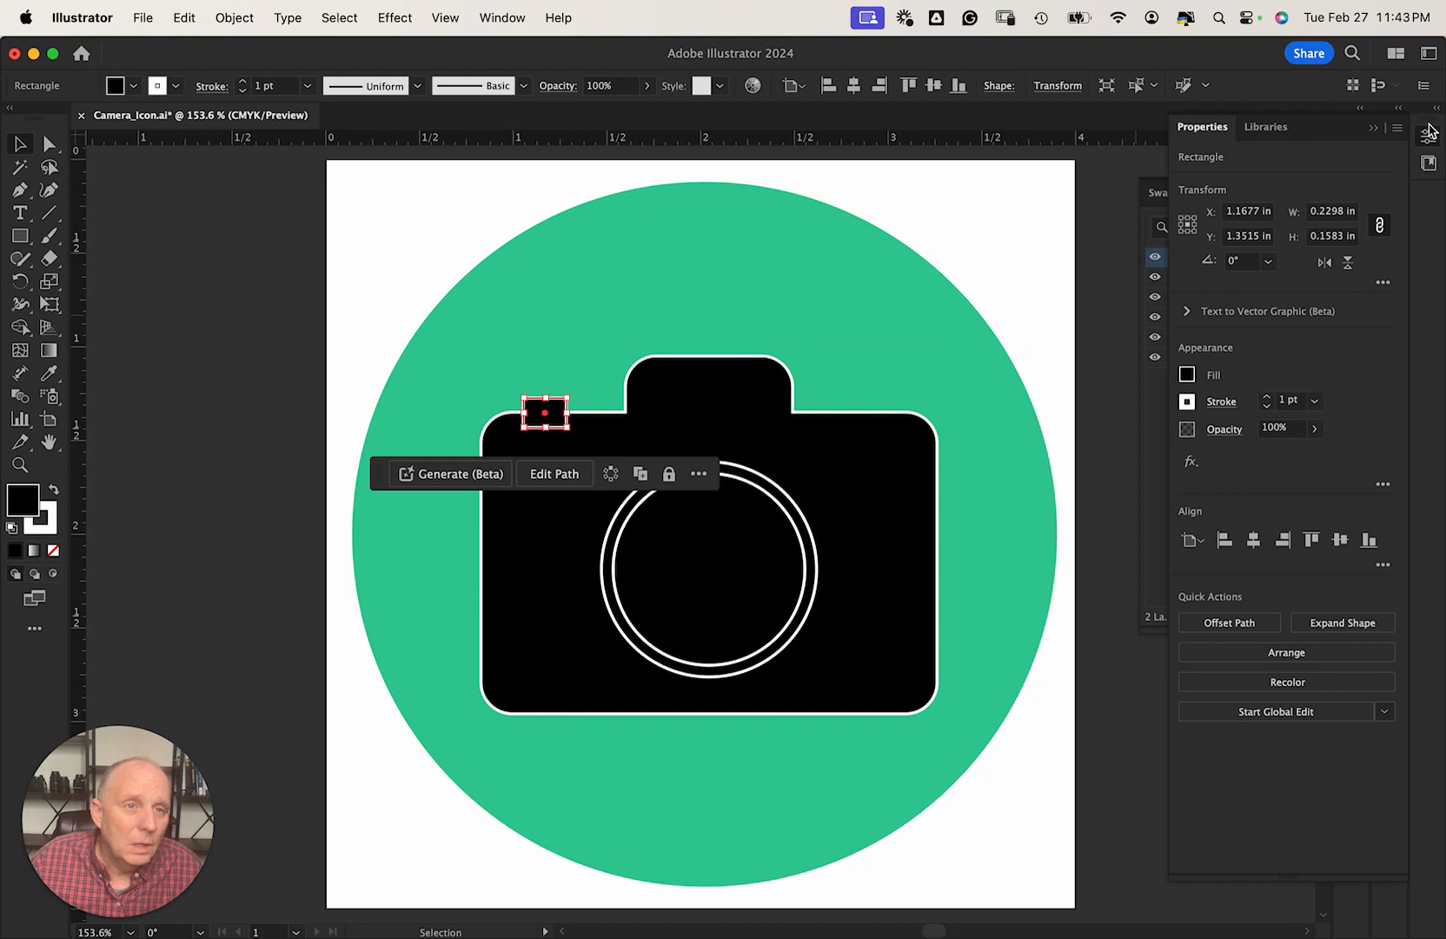
Lock both lens ellipses in the Layers panel and select the camera body.
{"action": "left_click", "coordinate": [1428, 138]}
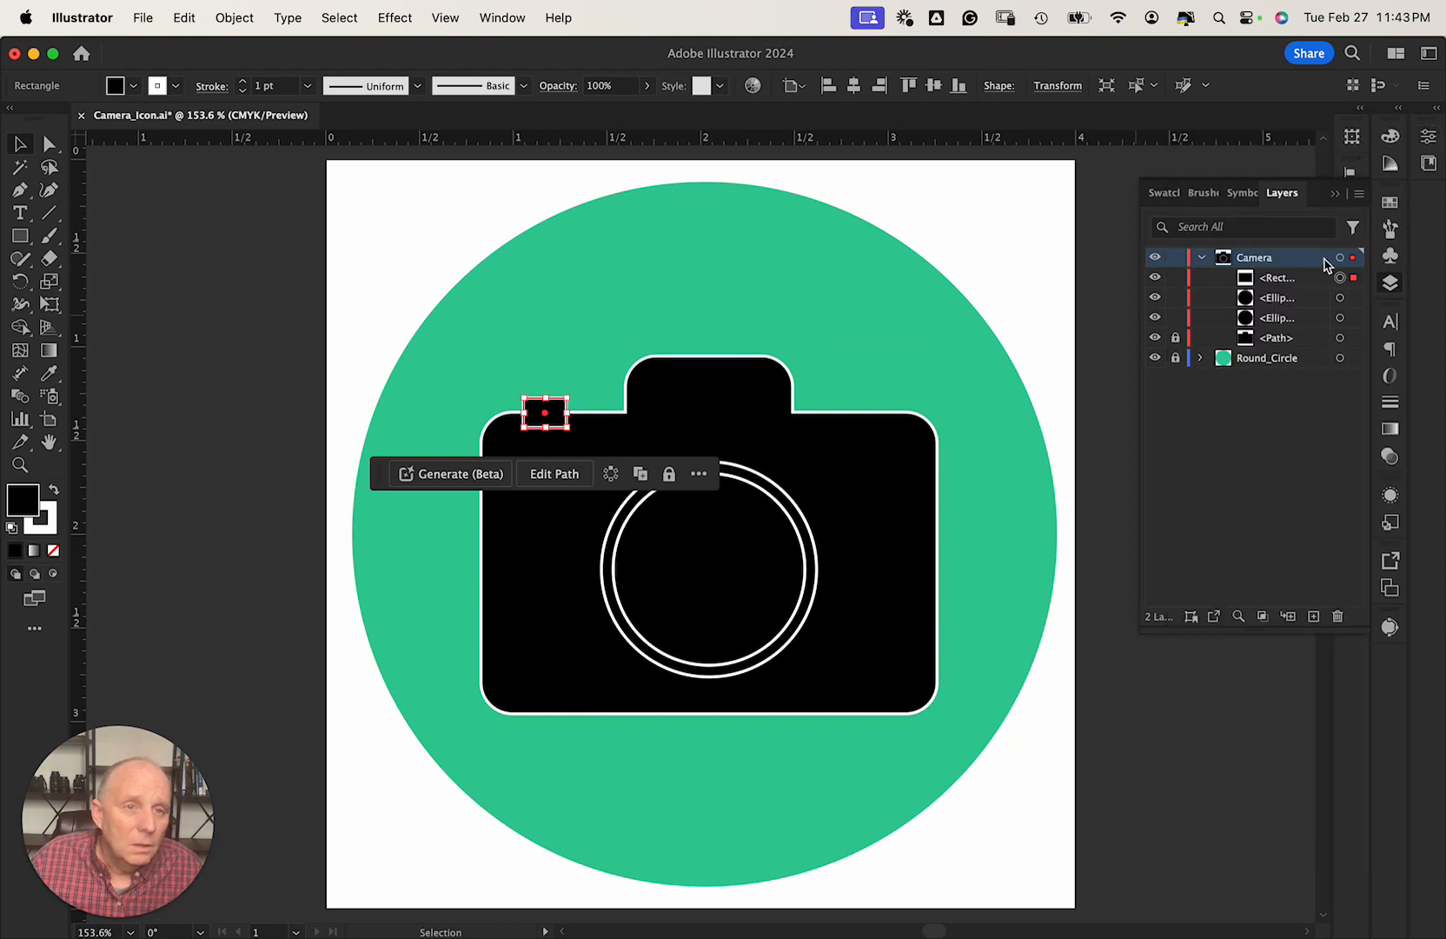
{"action": "left_click", "coordinate": [1175, 318]}
{"action": "left_click", "coordinate": [1175, 297]}
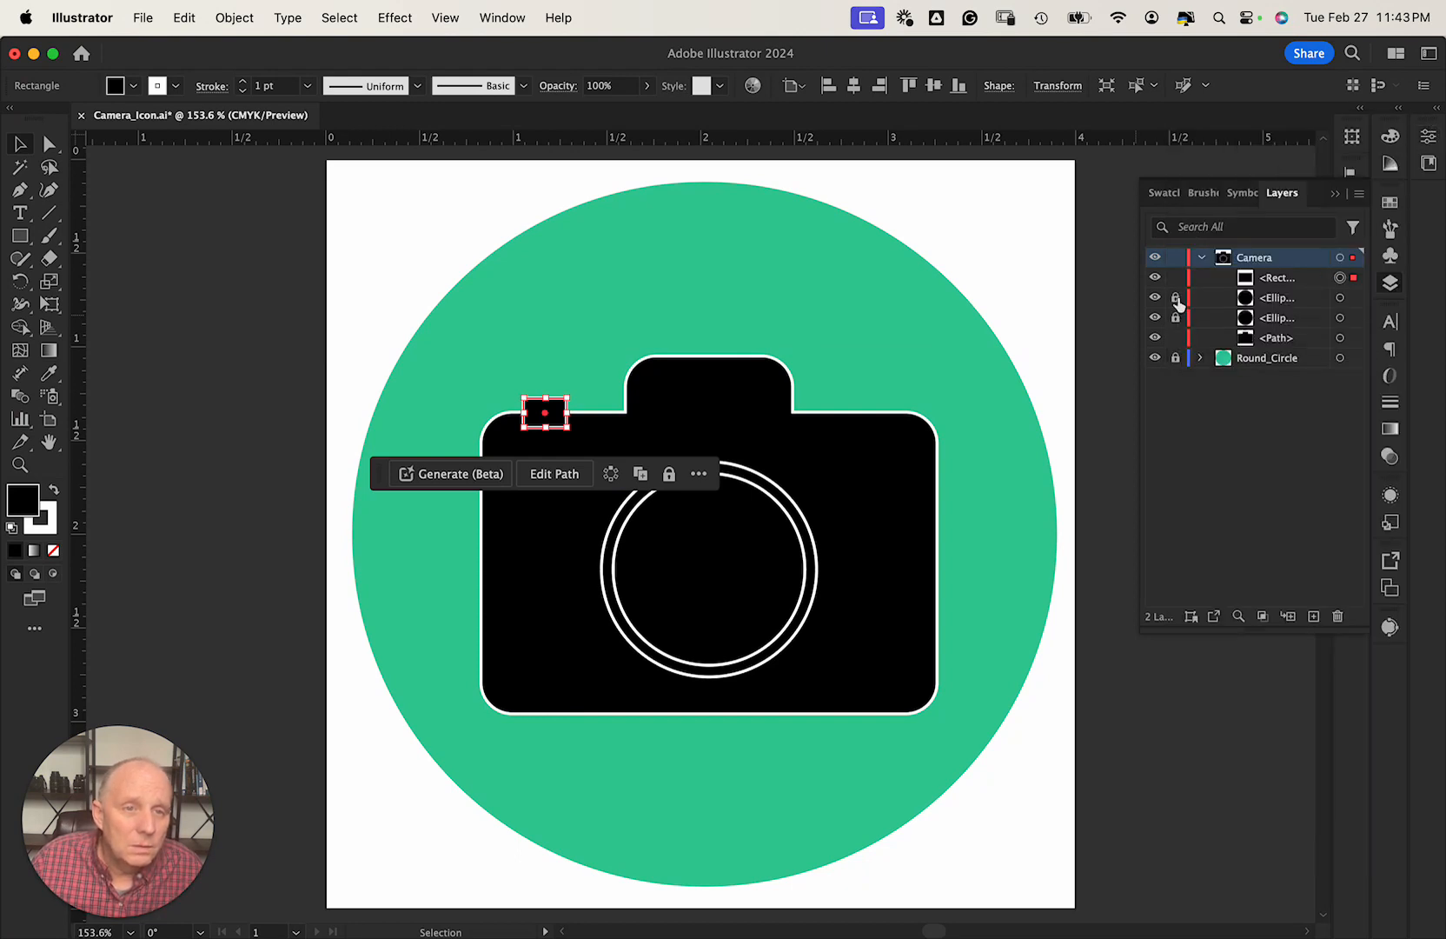
{"action": "left_click", "coordinate": [472, 353]}
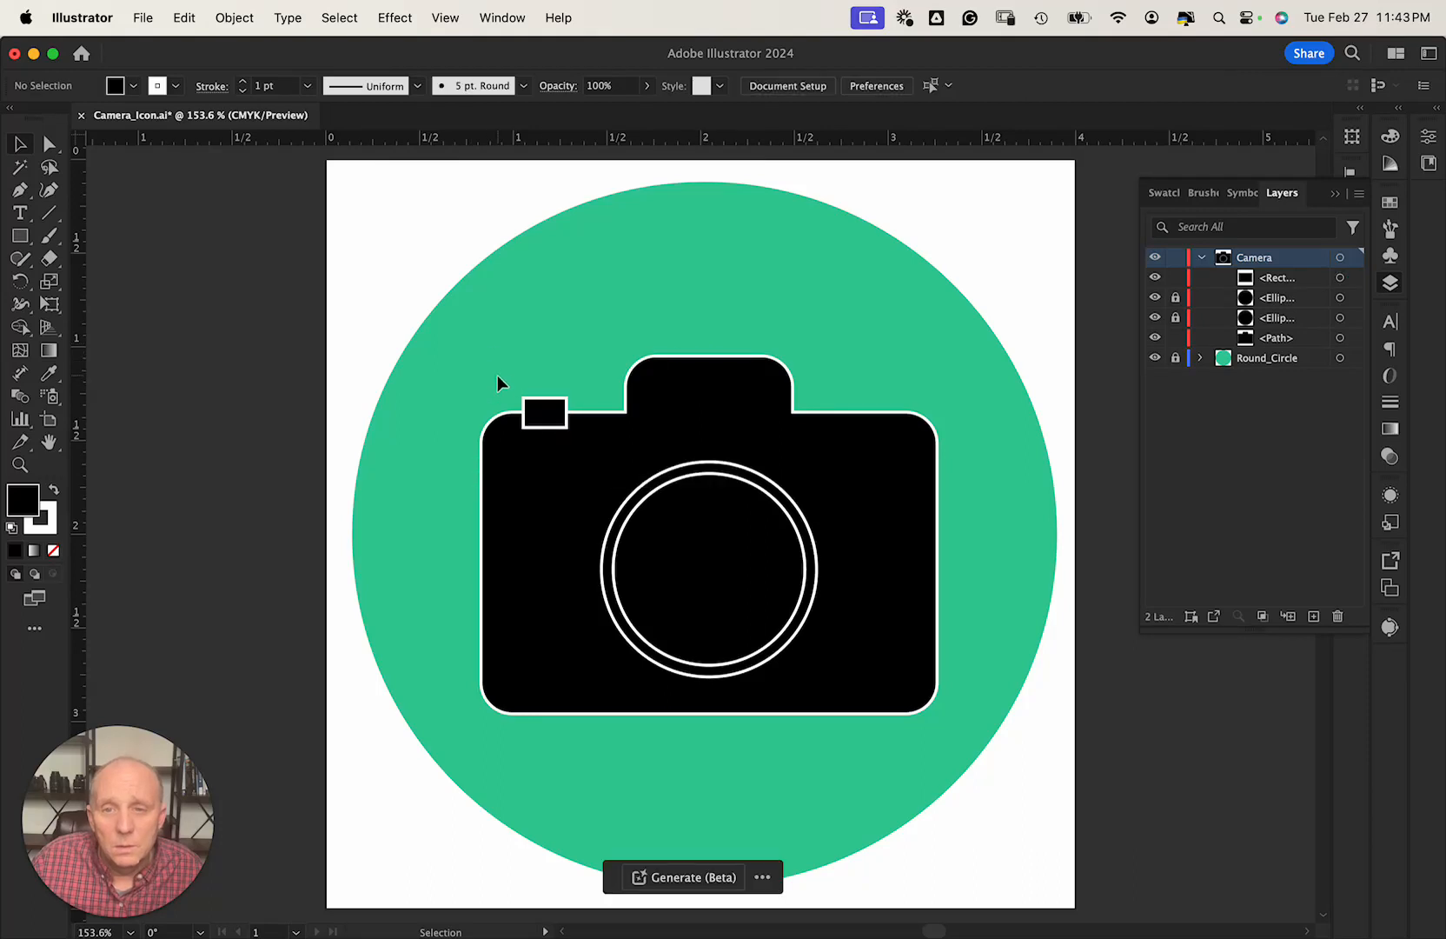
{"action": "left_click", "coordinate": [557, 459]}
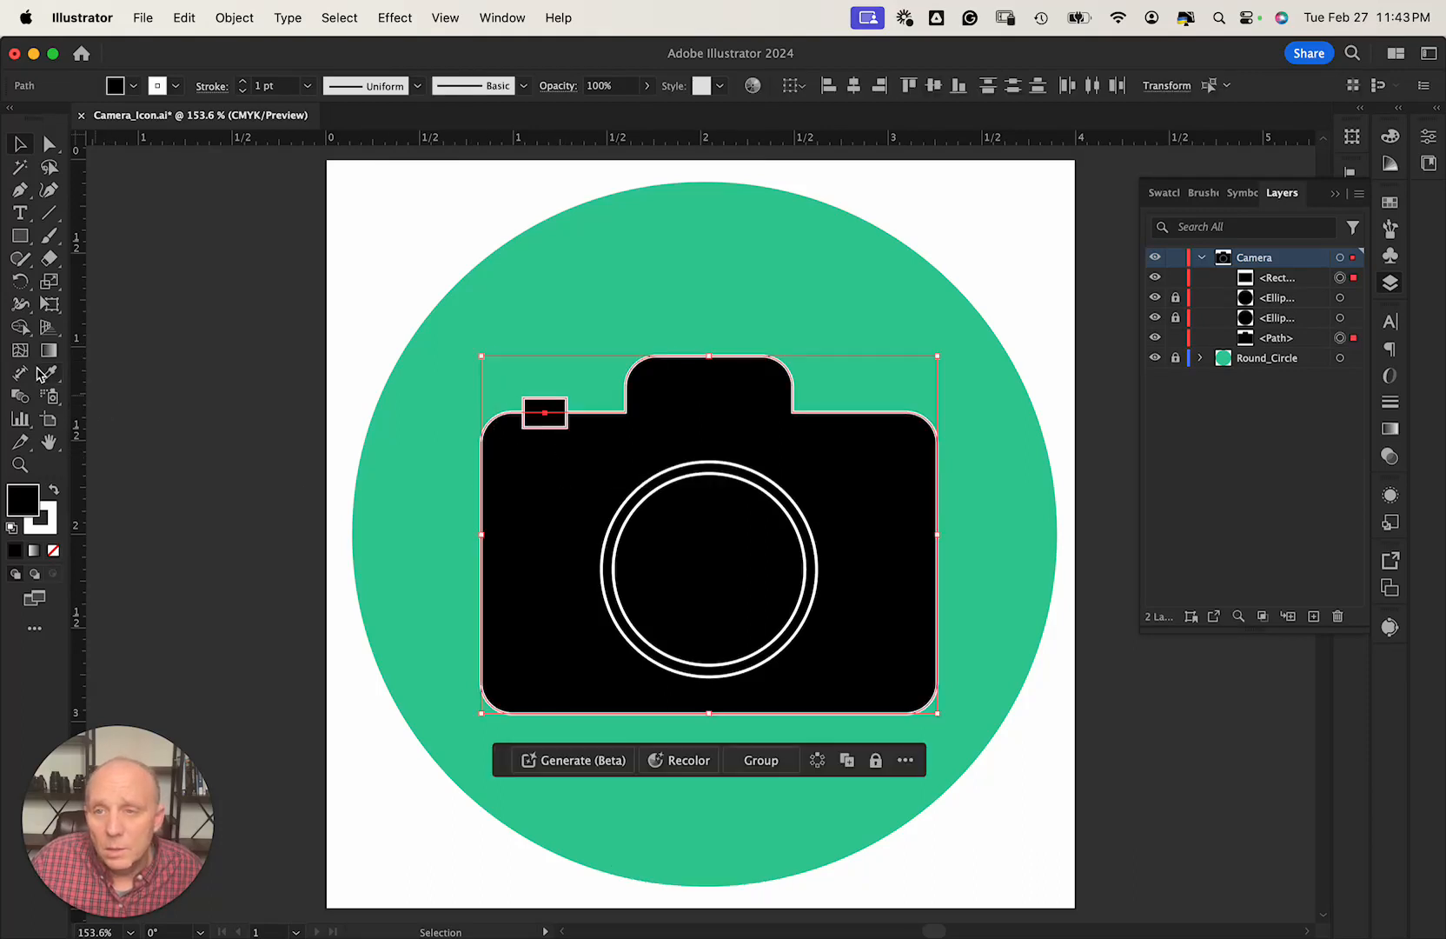
Merge the small rectangle into the body as a top-left bump and unlock the lens ellipses.
{"action": "left_click", "coordinate": [21, 328]}
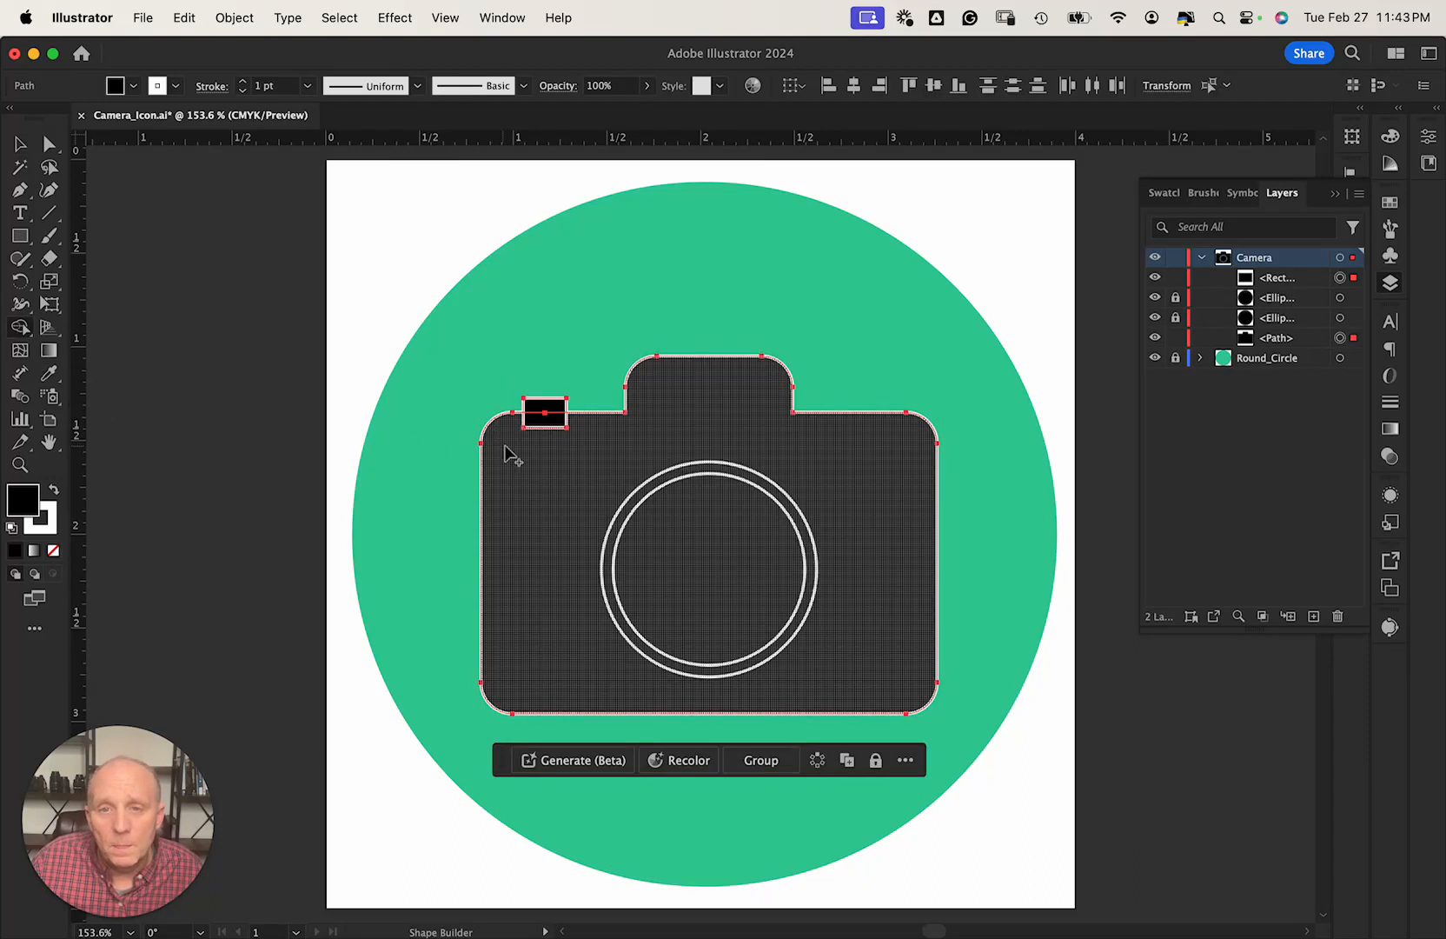
{"action": "mouse_move", "coordinate": [510, 444]}
{"action": "left_mouse_down"}
{"action": "mouse_move", "coordinate": [543, 408]}
{"action": "mouse_move", "coordinate": [580, 450]}
{"action": "left_mouse_up"}
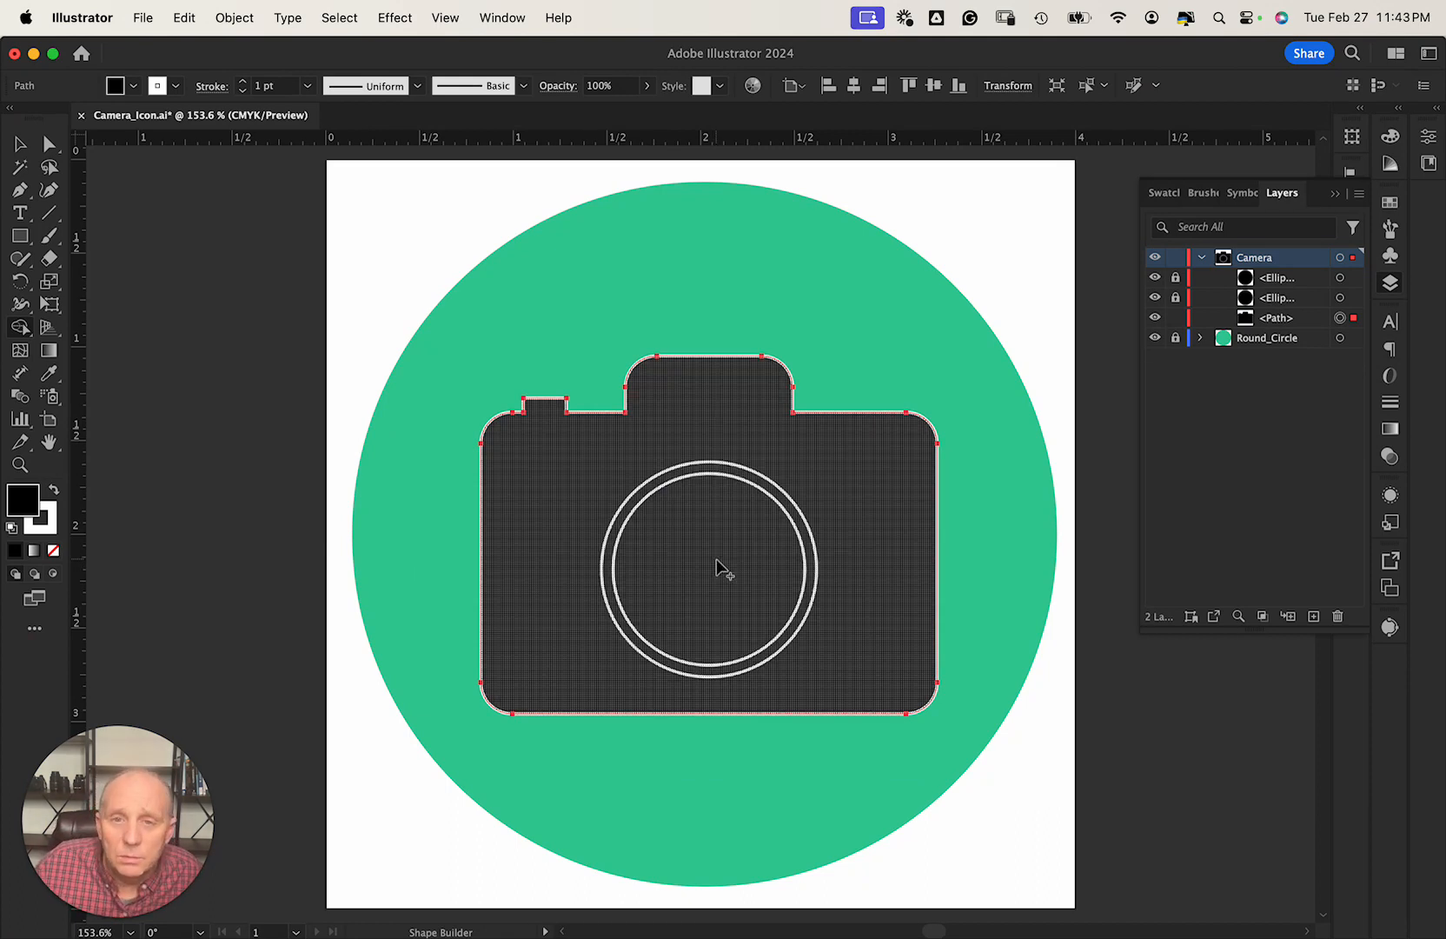
{"action": "left_click", "coordinate": [1175, 278]}
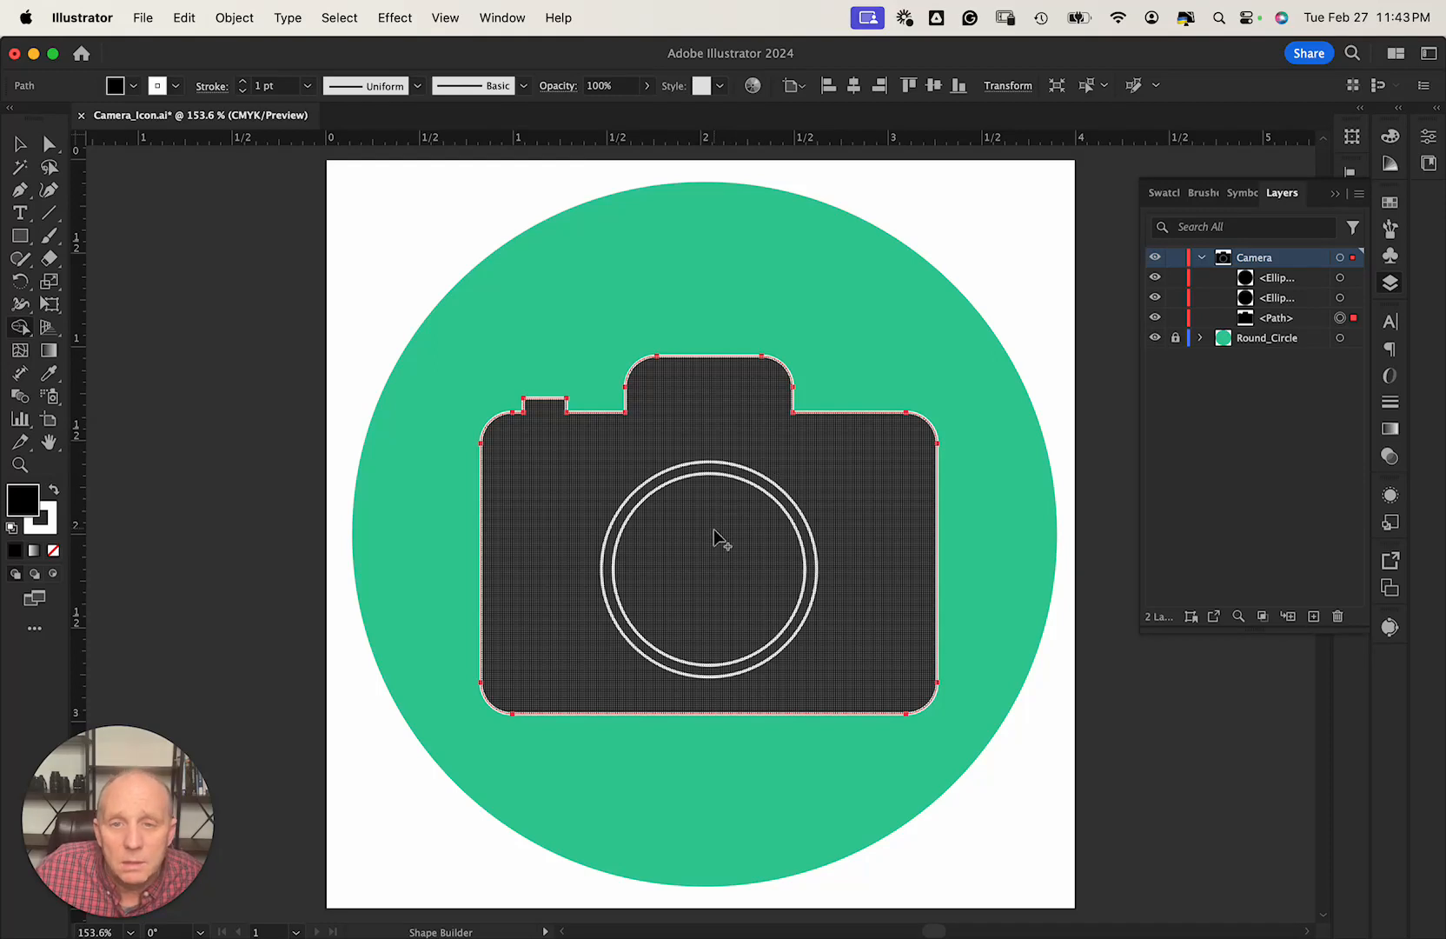
Try deleting the inner lens region with Shape Builder, undo it, and select the first ellipse.
{"action": "left_click", "coordinate": [711, 542]}
{"action": "left_click", "coordinate": [37, 150]}
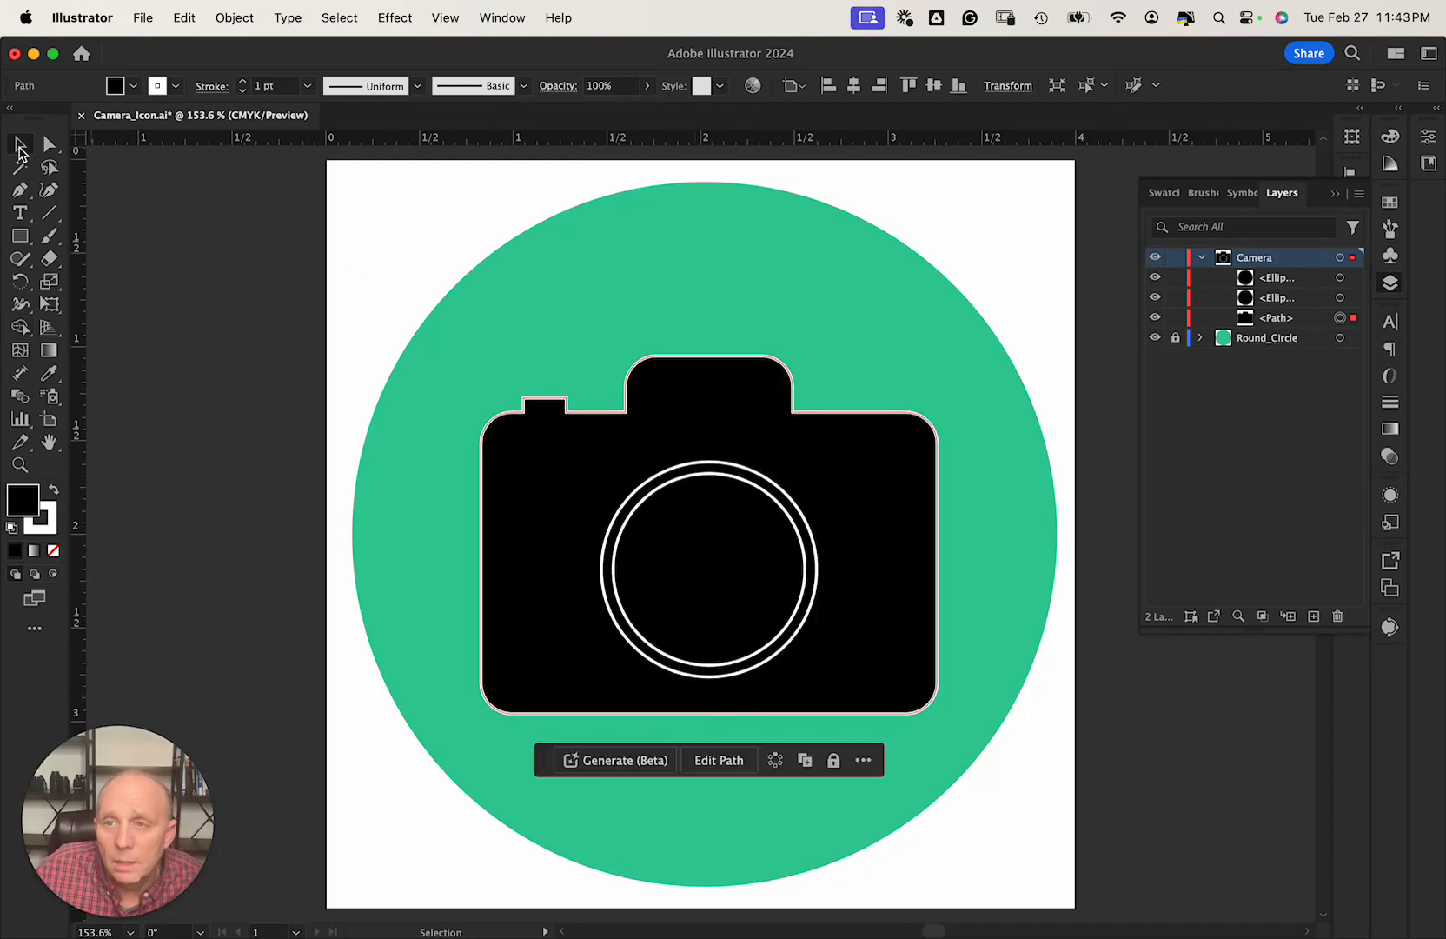
{"action": "left_click", "coordinate": [693, 550]}
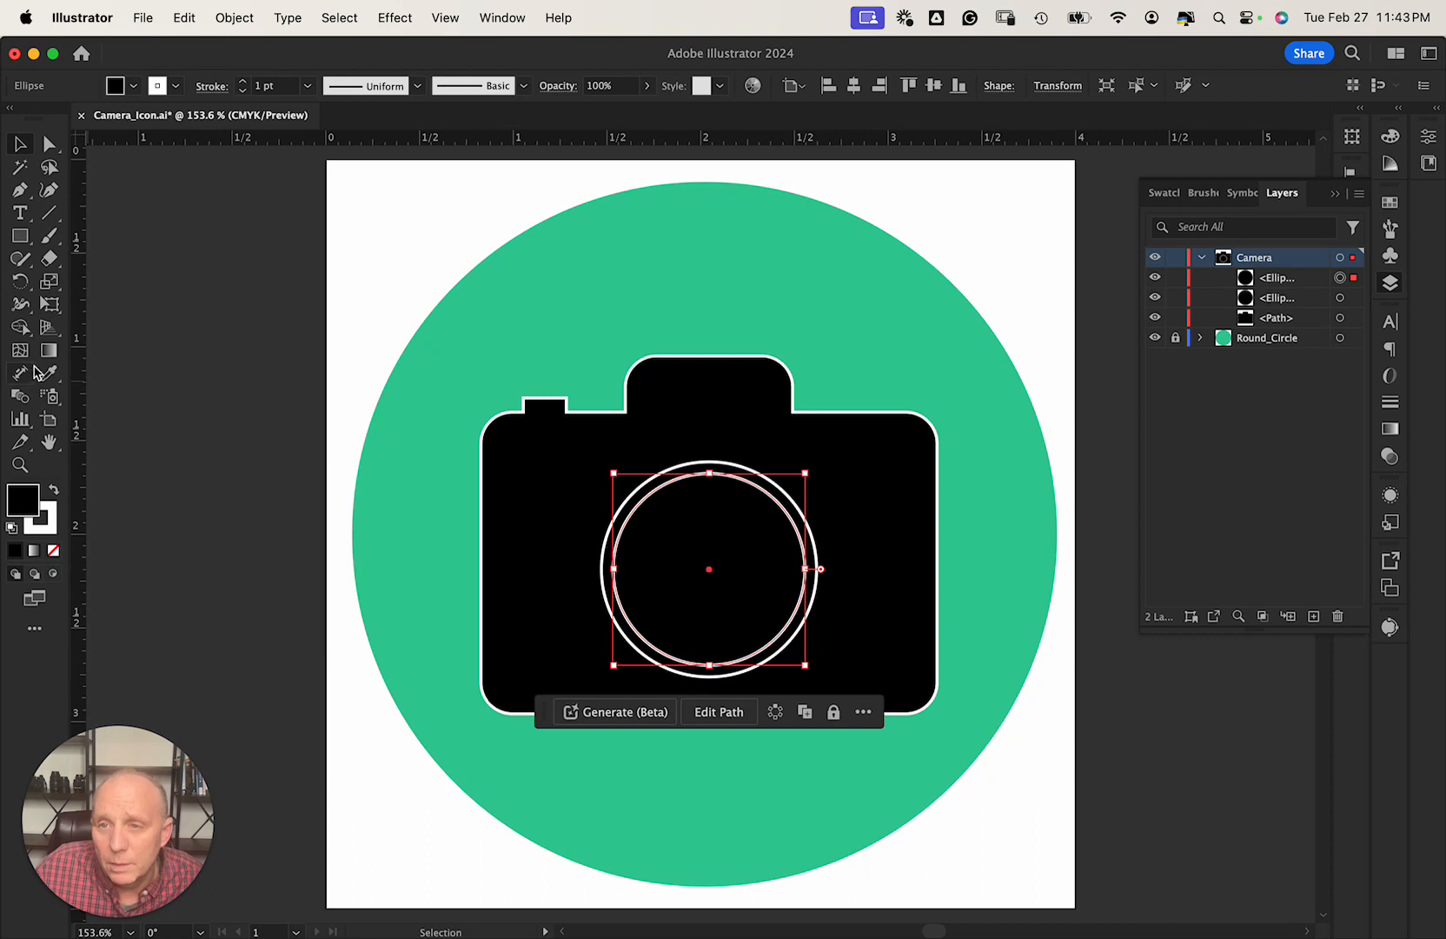
{"action": "left_click", "coordinate": [20, 326]}
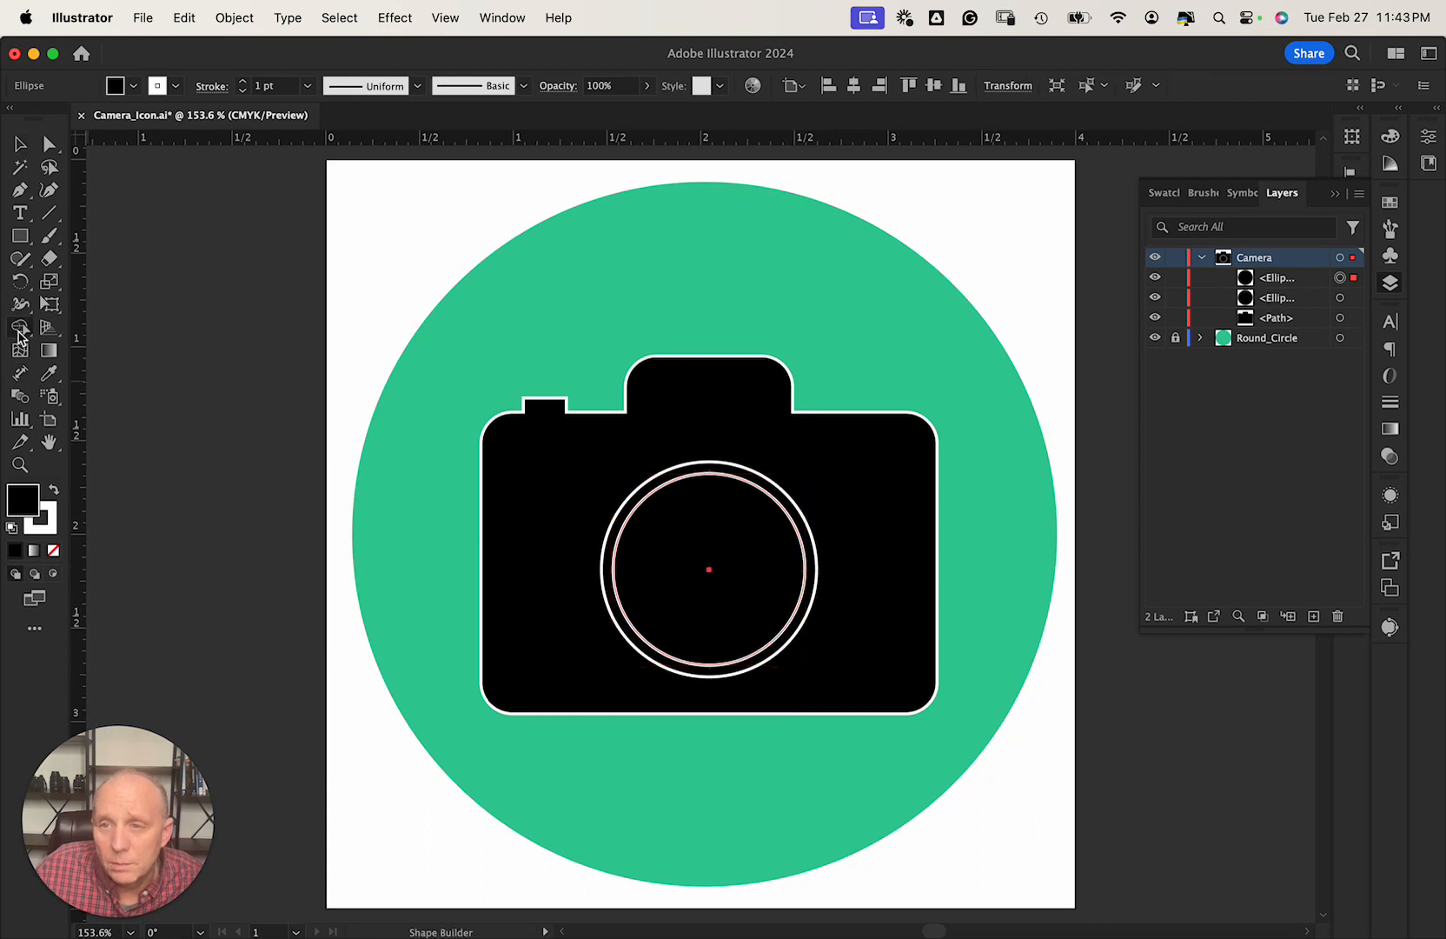
{"action": "left_click", "coordinate": [697, 577], "text": "alt"}
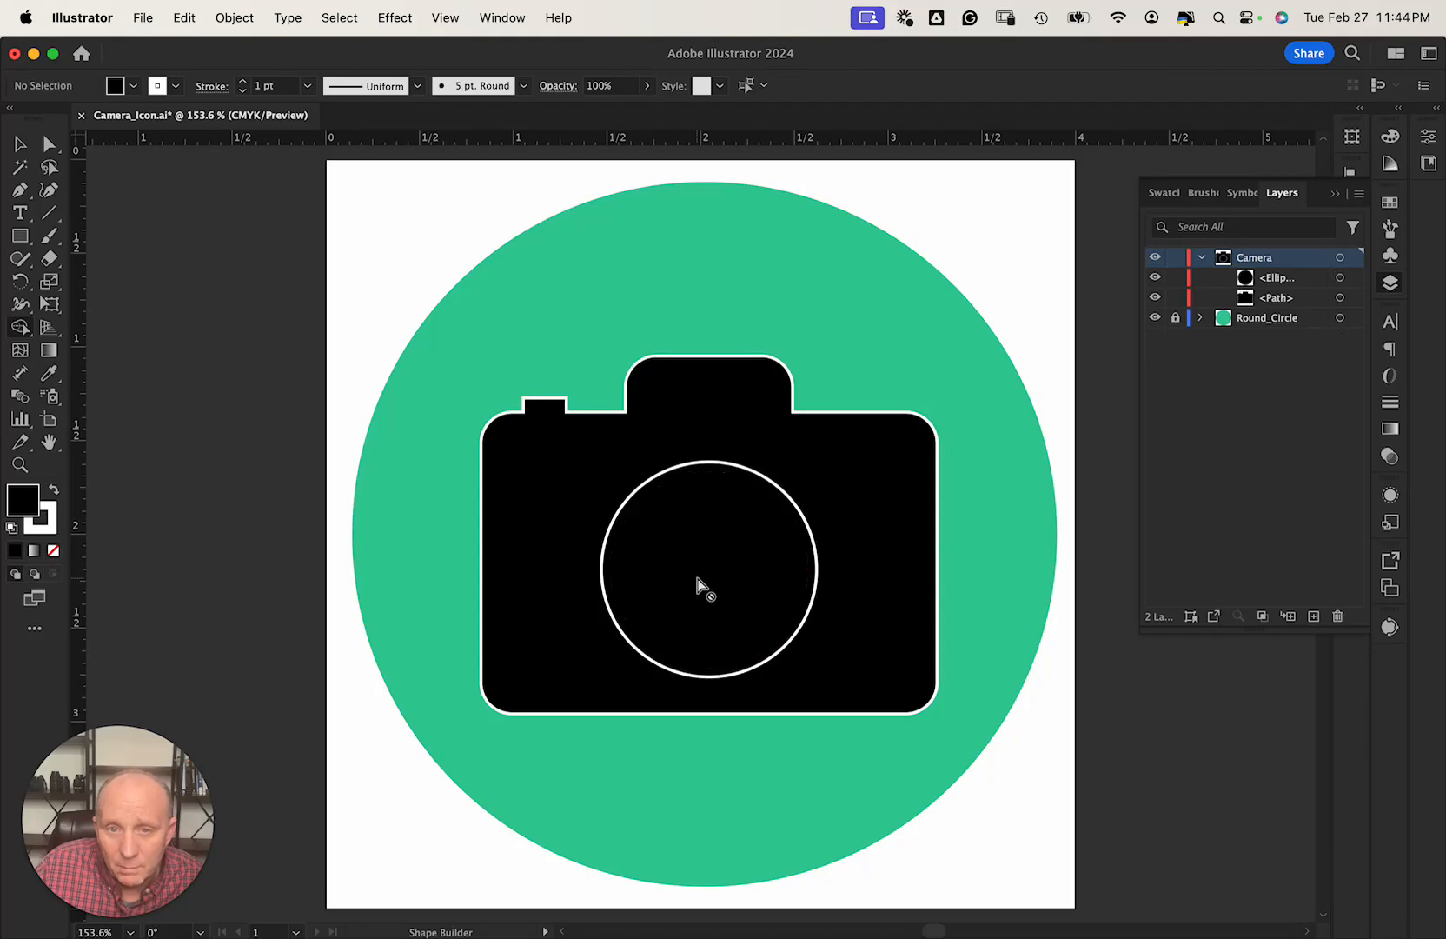
{"action": "key", "text": "super+z"}
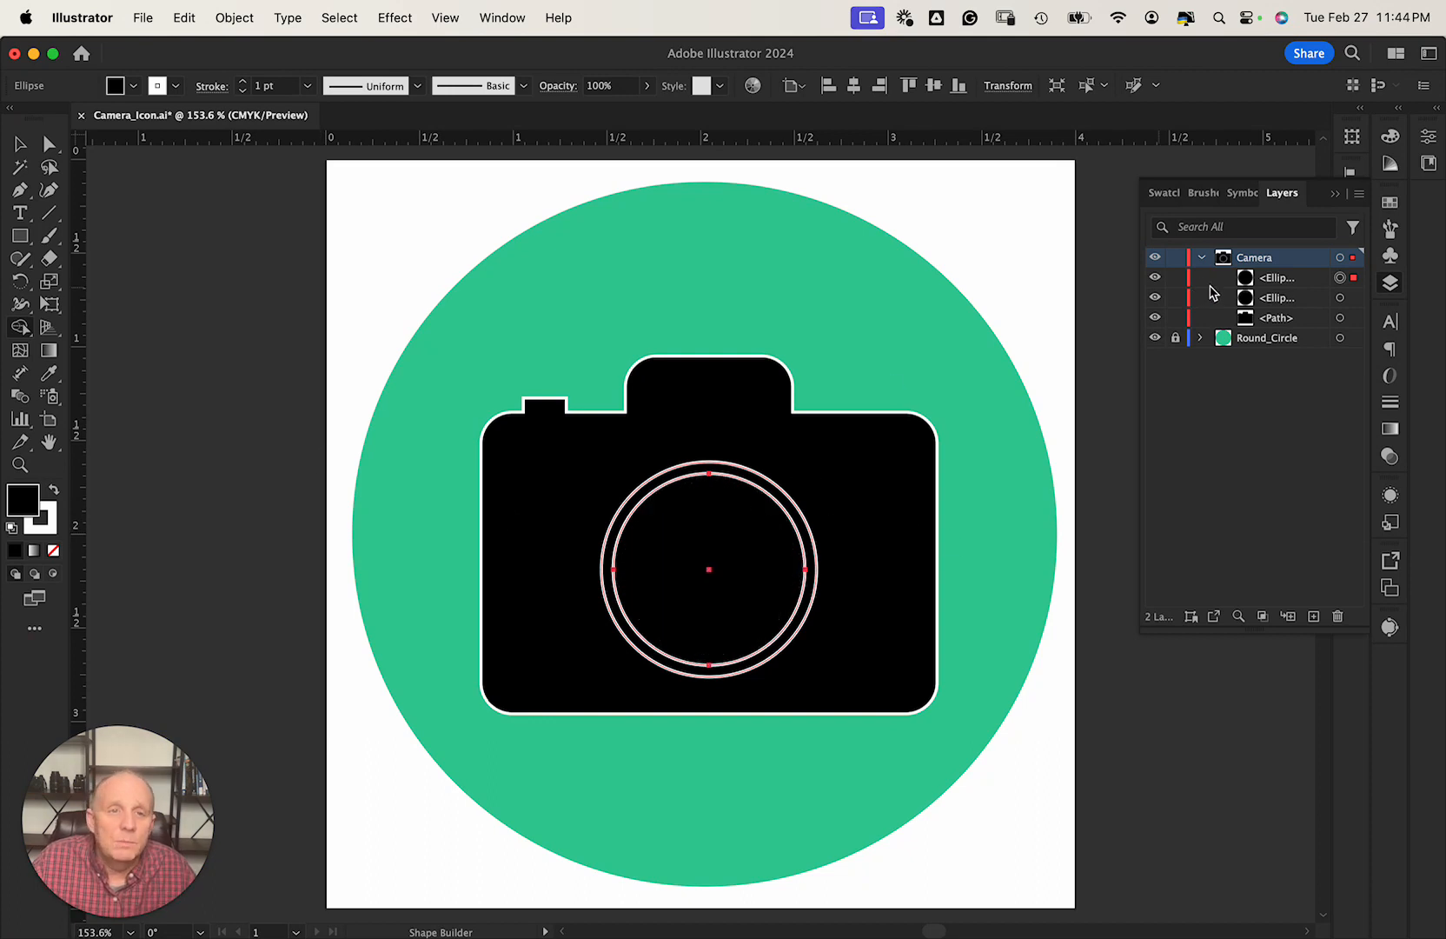
{"action": "left_click", "coordinate": [1273, 282]}
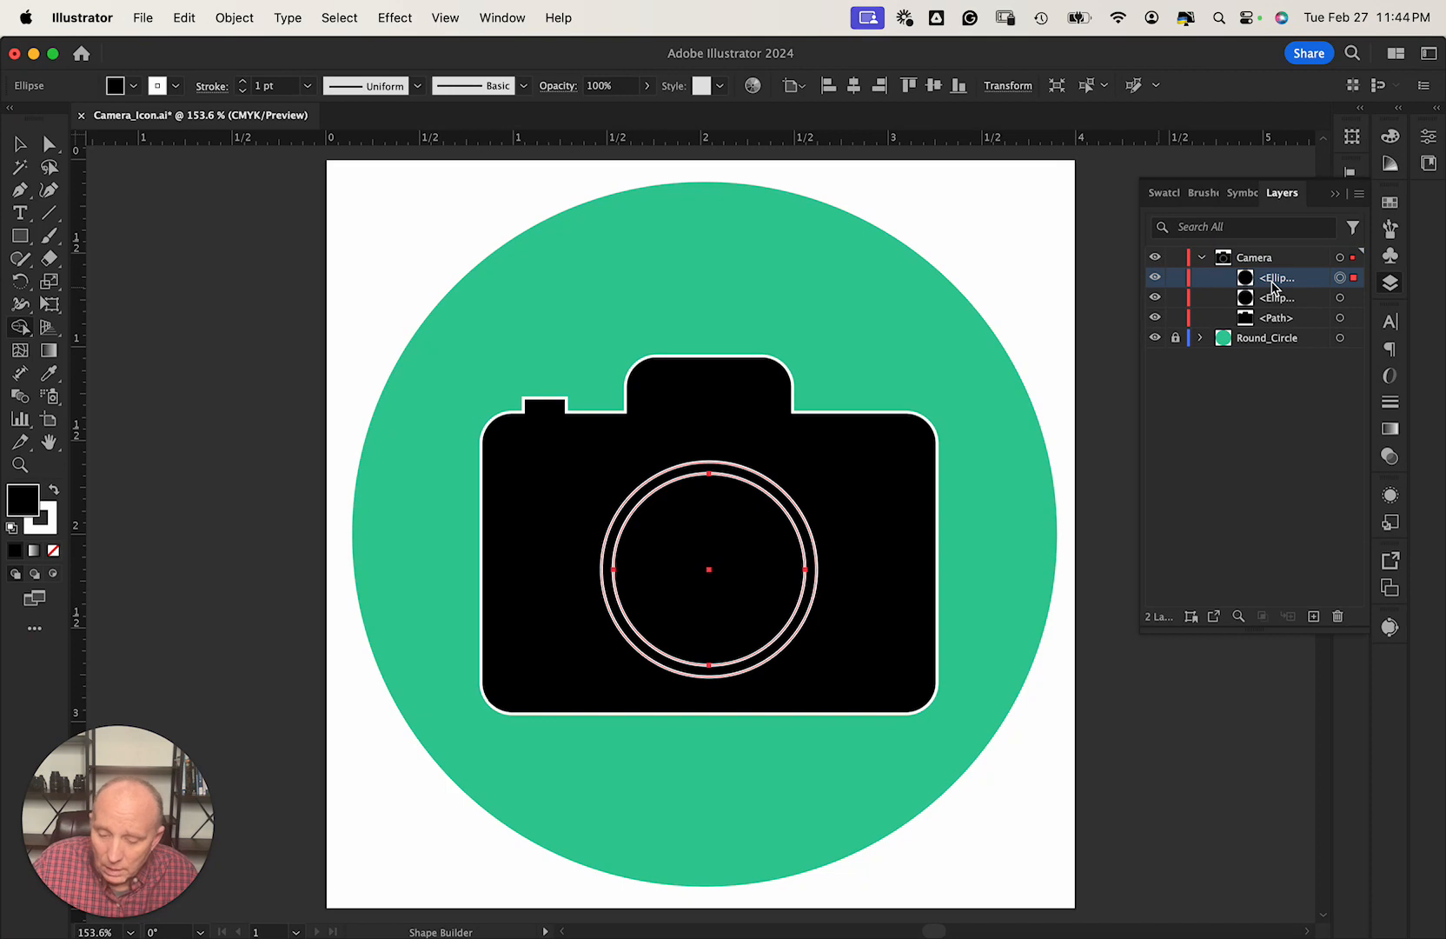
Select both lens ellipses and the camera path in Layers and group them with Cmd+G.
{"action": "left_click", "coordinate": [1352, 298], "text": "shift"}
{"action": "left_click", "coordinate": [1353, 318], "text": "shift"}
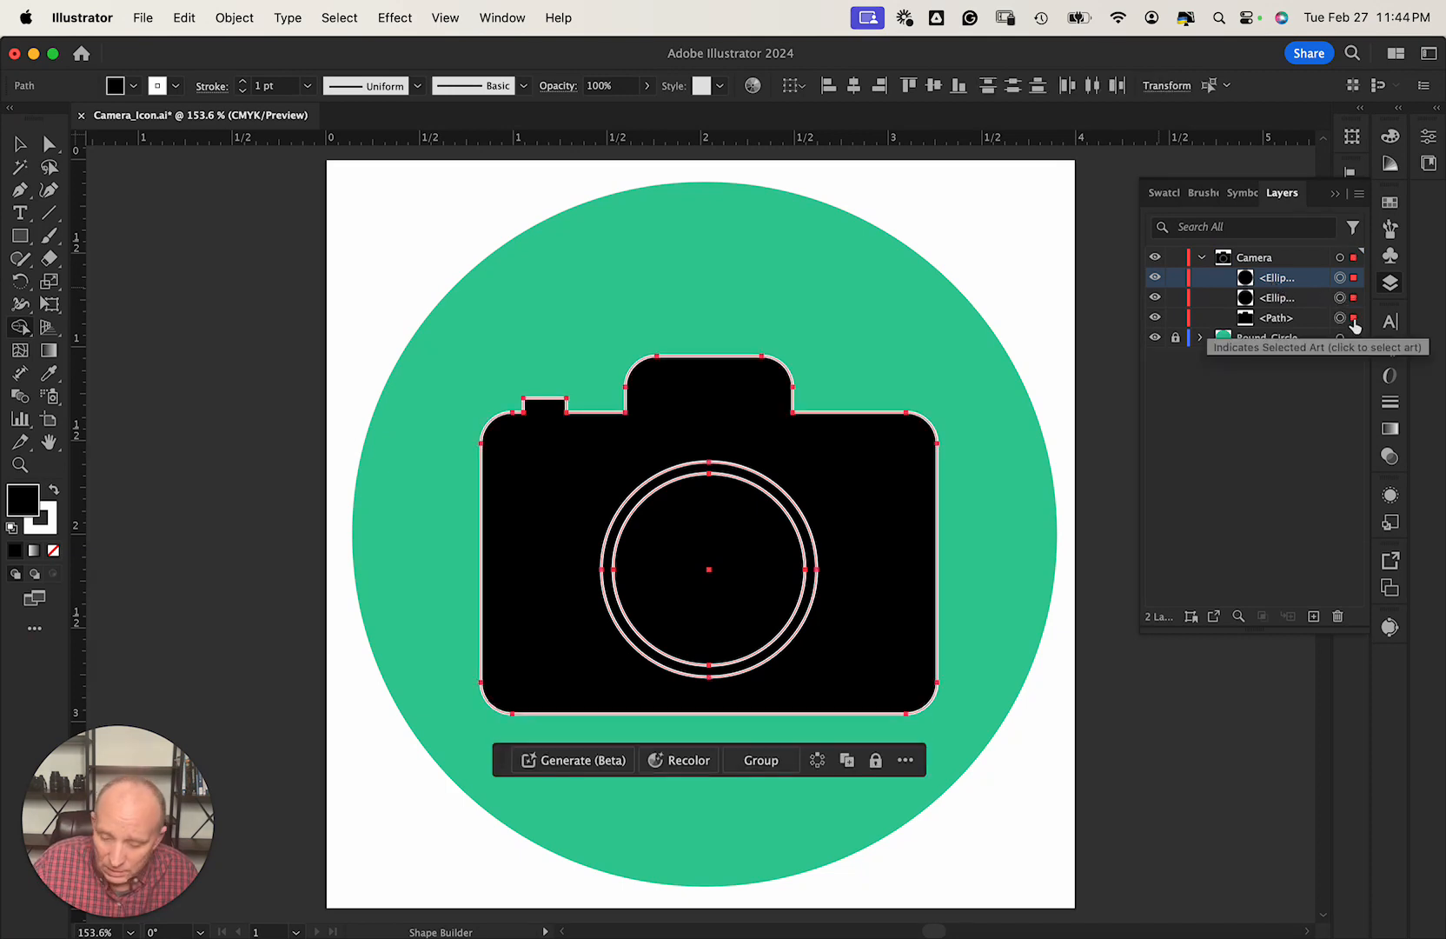
{"action": "key", "text": "super+g"}
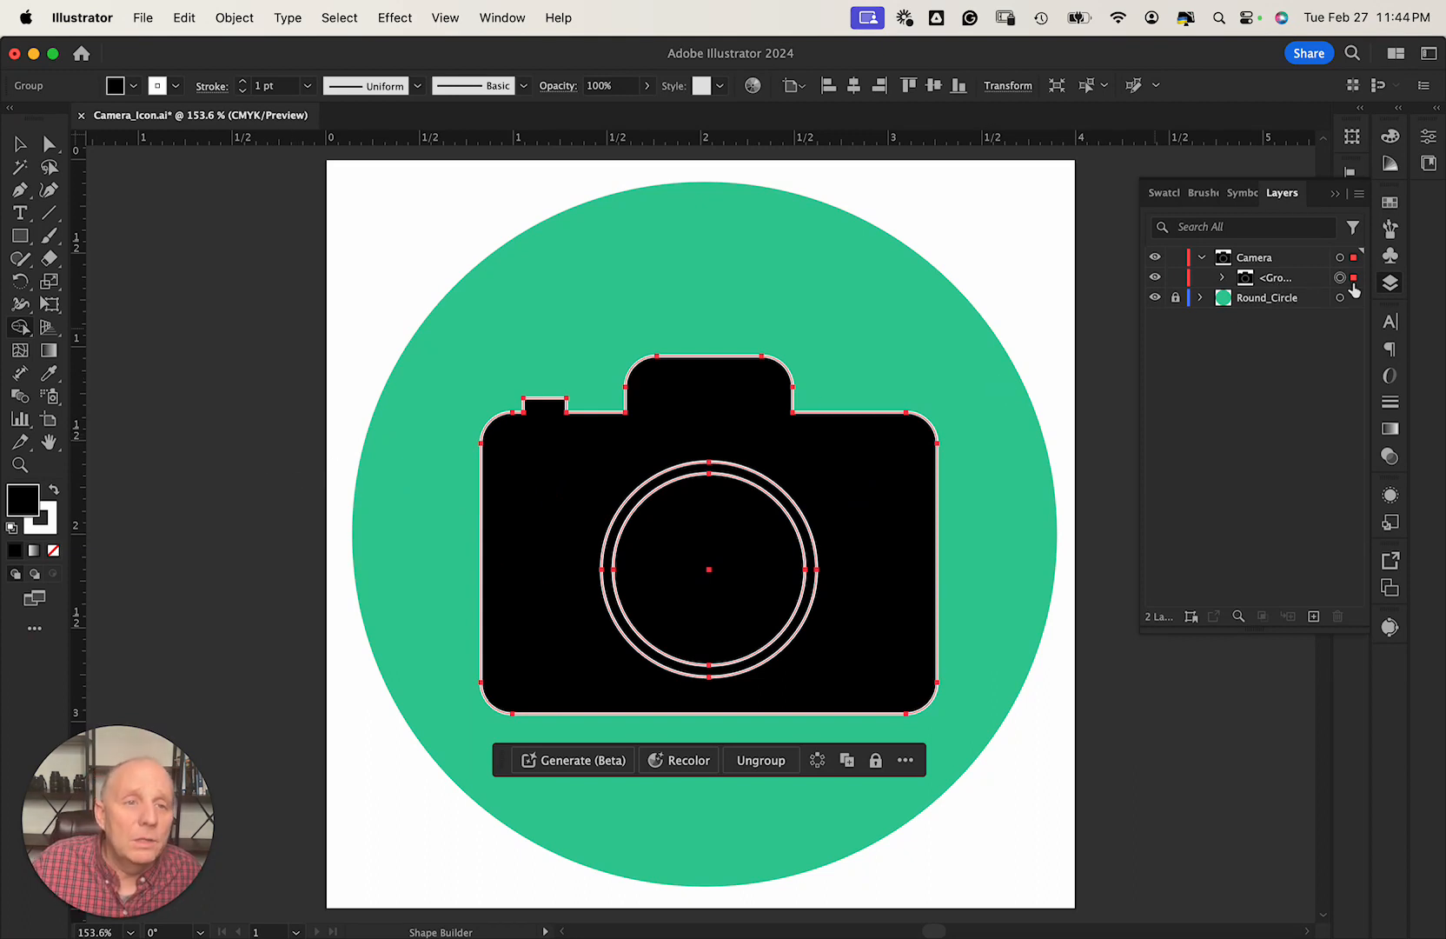
{"action": "left_click", "coordinate": [1390, 285]}
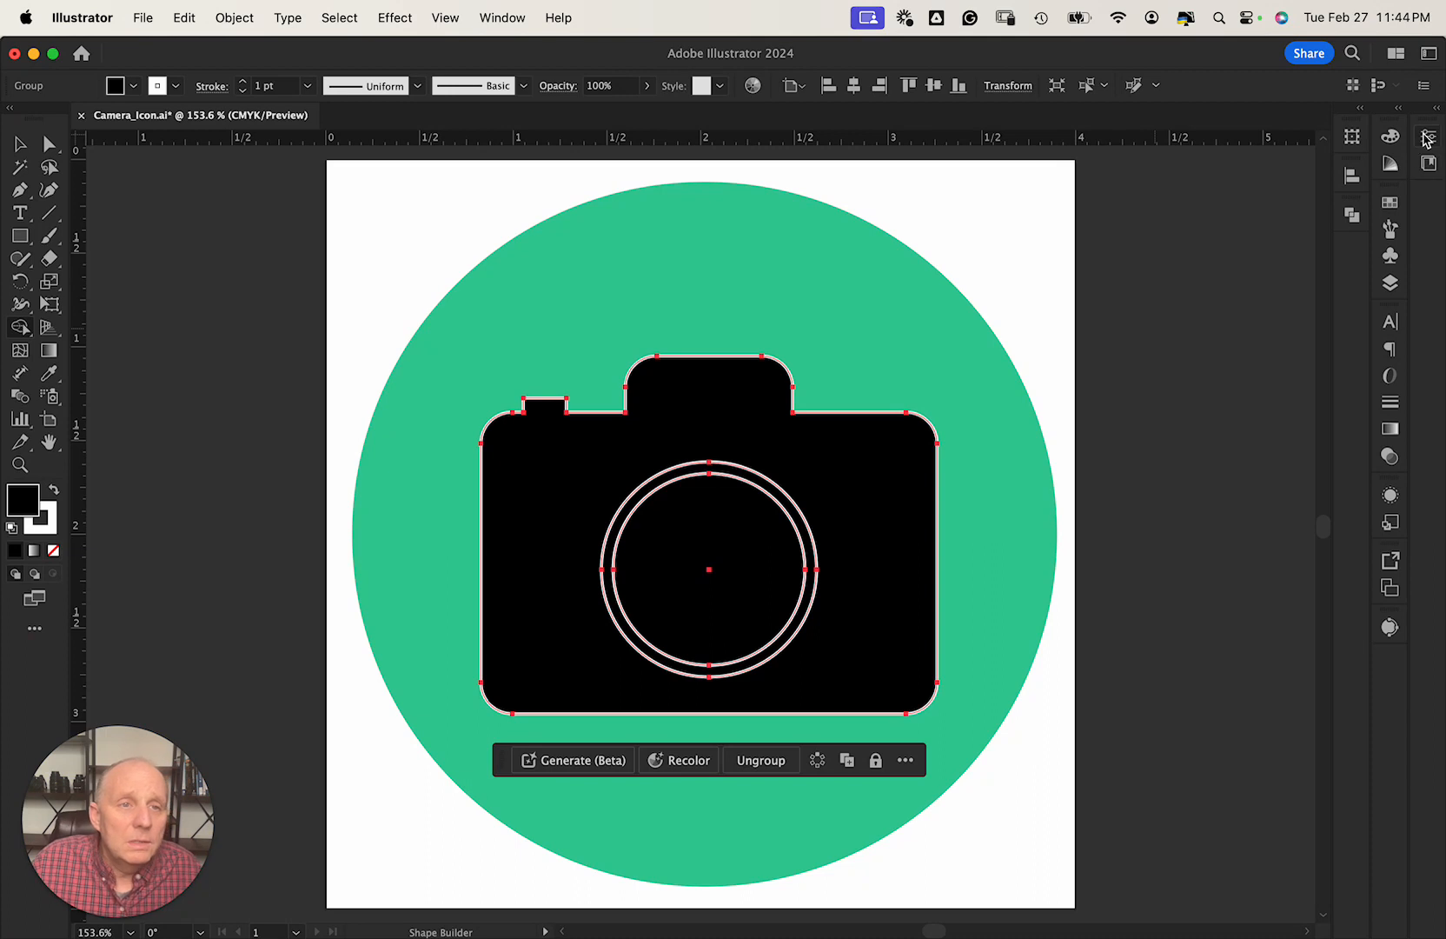
Change the camera group's blending mode to Lighten in its transparency options.
{"action": "left_click", "coordinate": [1428, 137]}
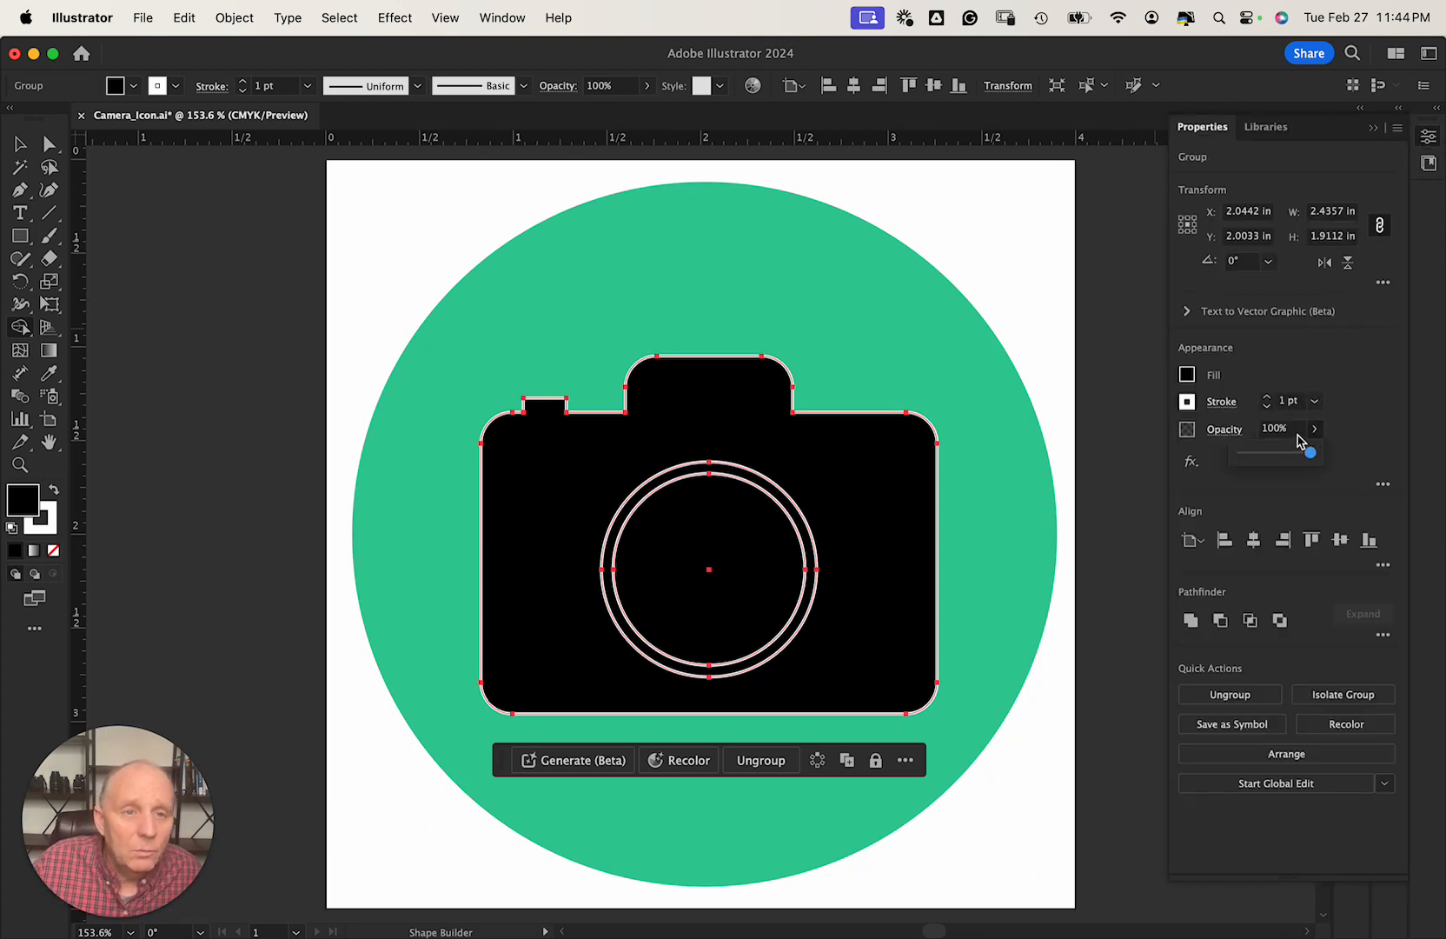
{"action": "left_click", "coordinate": [1225, 429]}
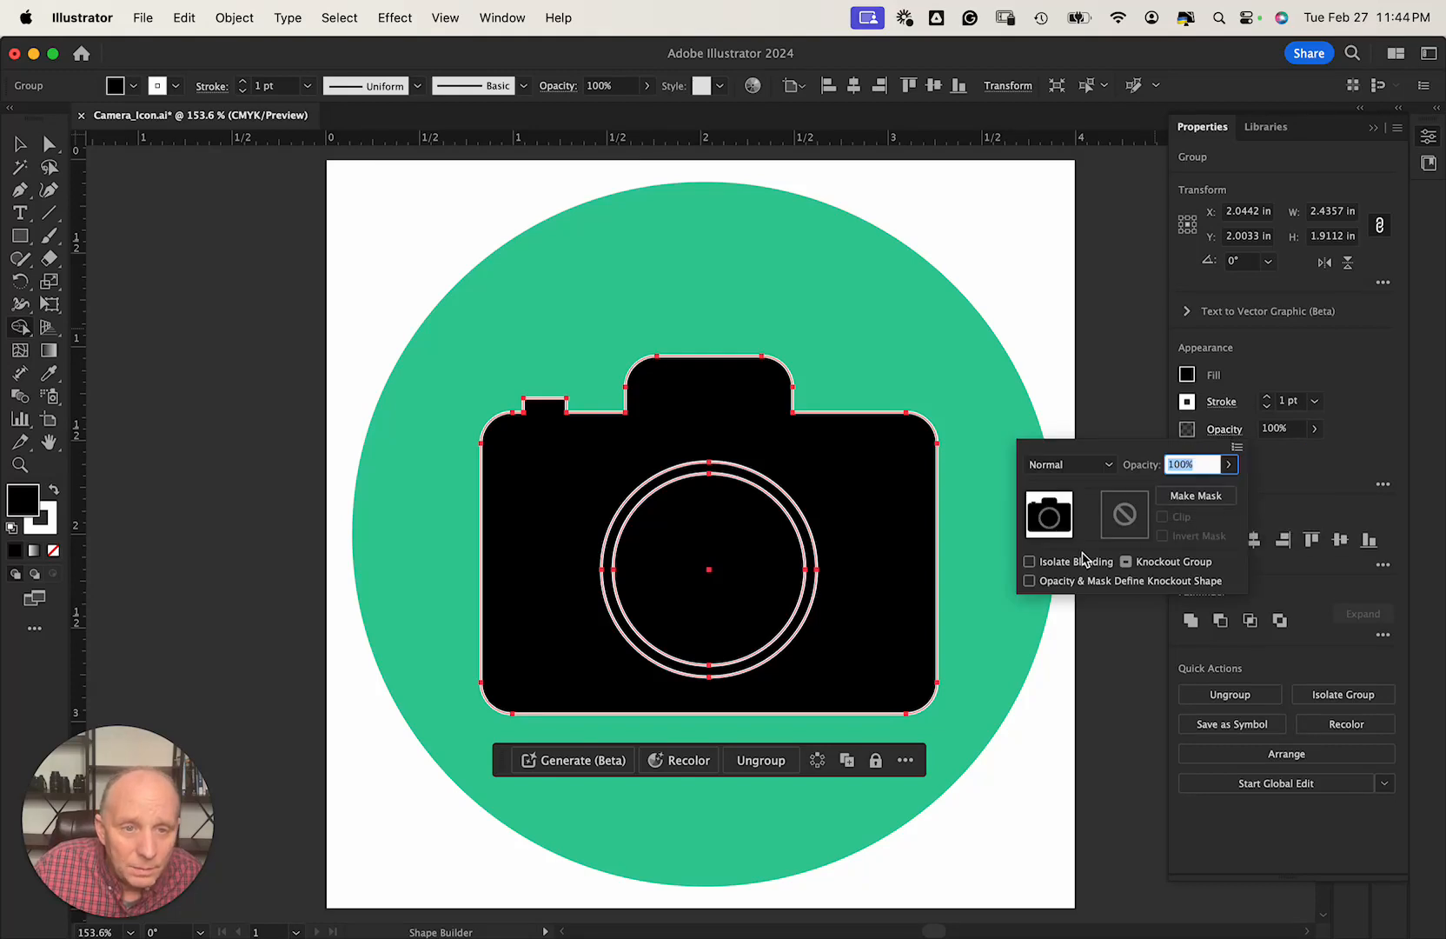
{"action": "left_click", "coordinate": [1109, 465]}
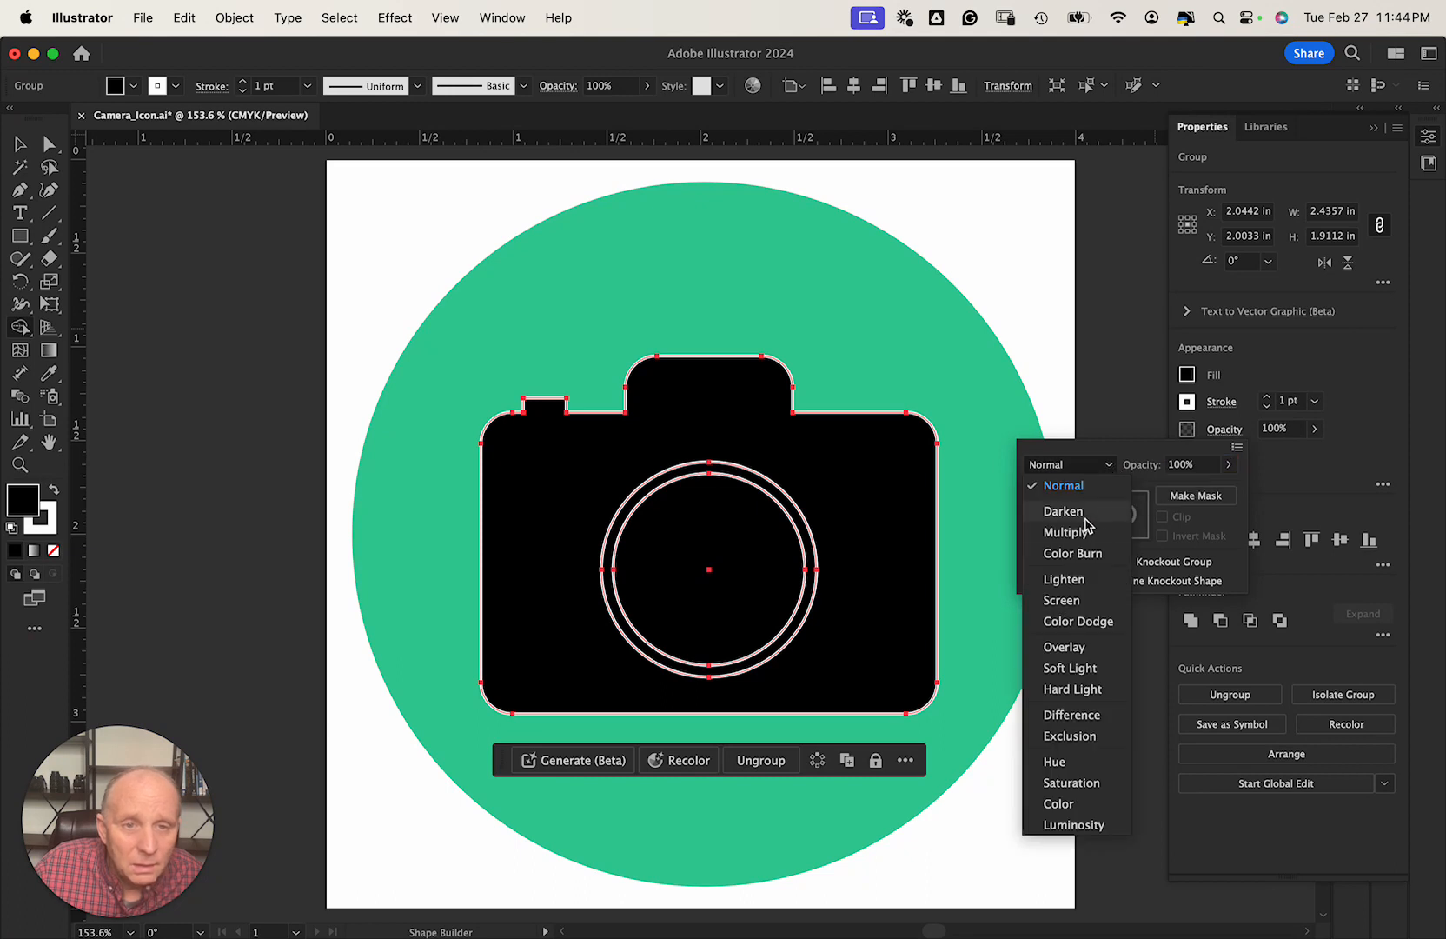
{"action": "left_click", "coordinate": [1066, 580]}
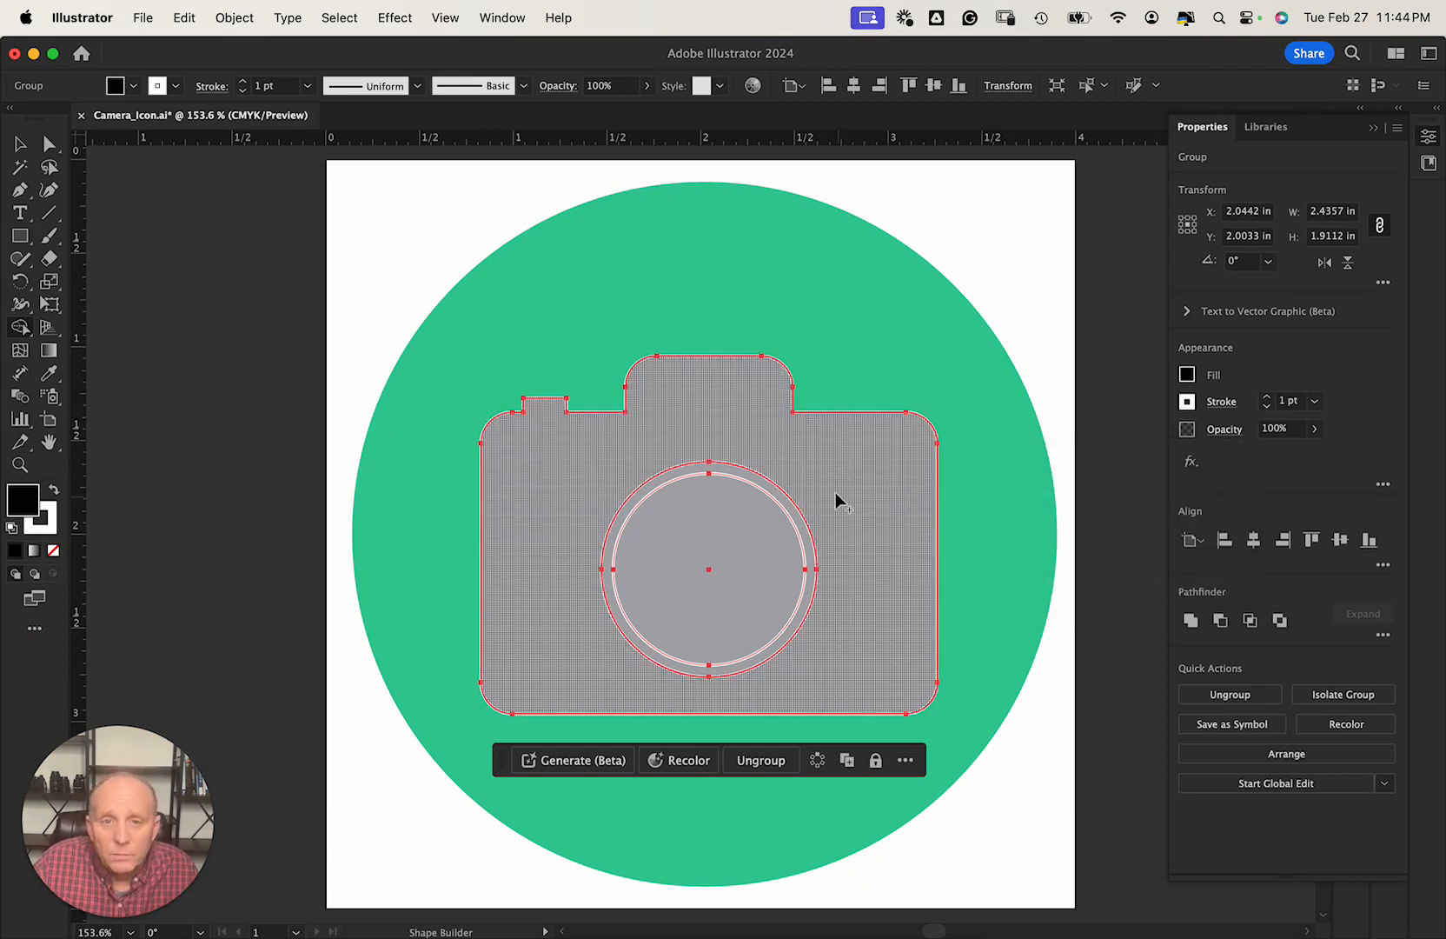
Nudge the camera group upward and centre it vertically on the artboard.
{"action": "key", "text": "v"}
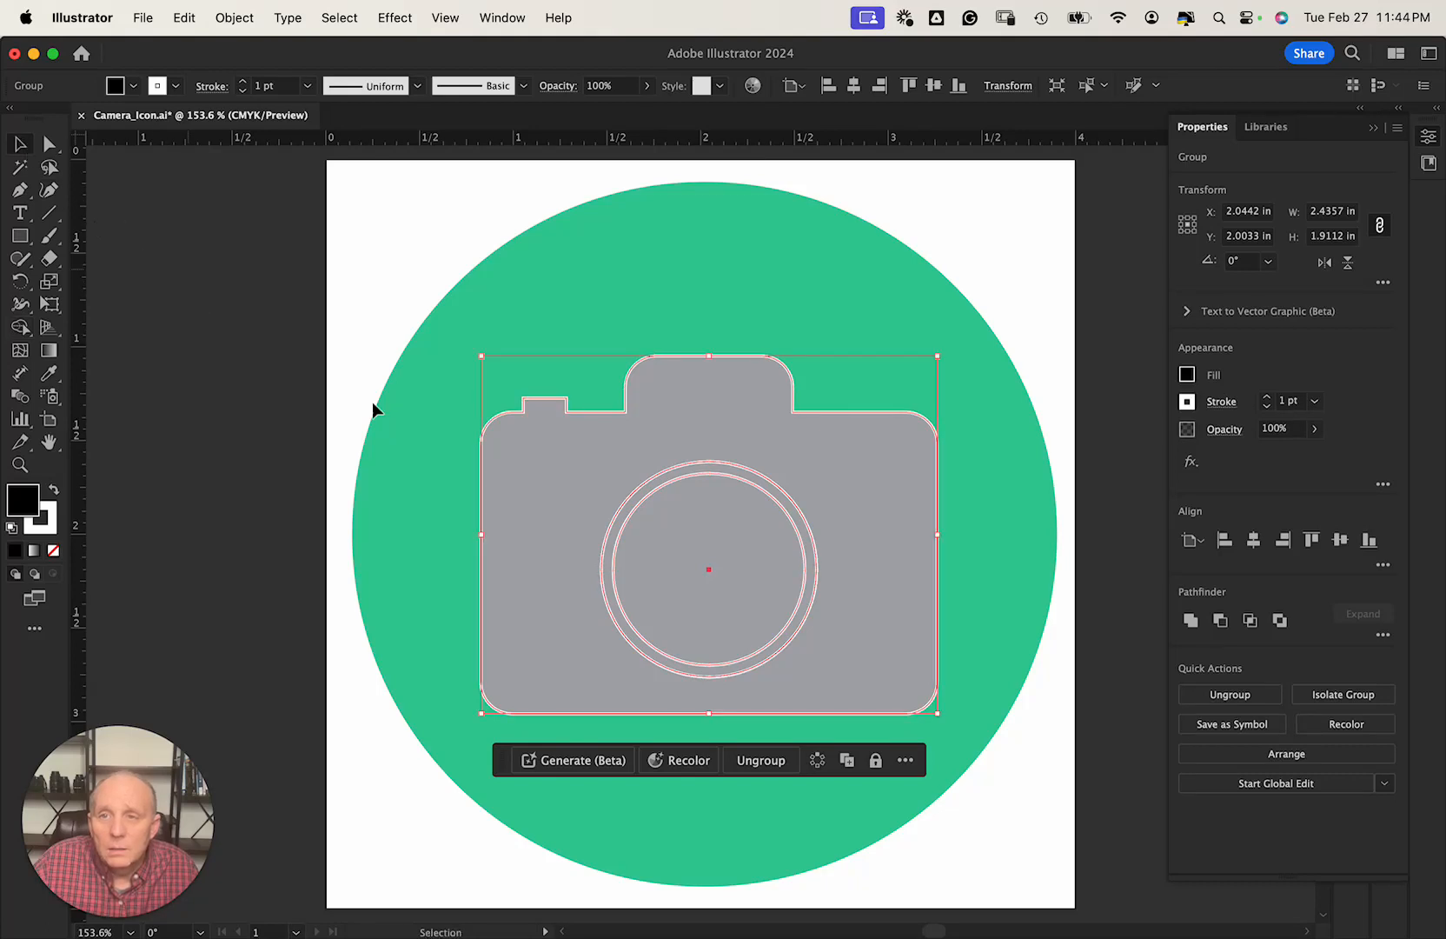
{"action": "mouse_move", "coordinate": [706, 546]}
{"action": "left_mouse_down"}
{"action": "mouse_move", "coordinate": [681, 514]}
{"action": "mouse_move", "coordinate": [693, 512]}
{"action": "mouse_move", "coordinate": [711, 524]}
{"action": "mouse_move", "coordinate": [692, 536]}
{"action": "left_mouse_up"}
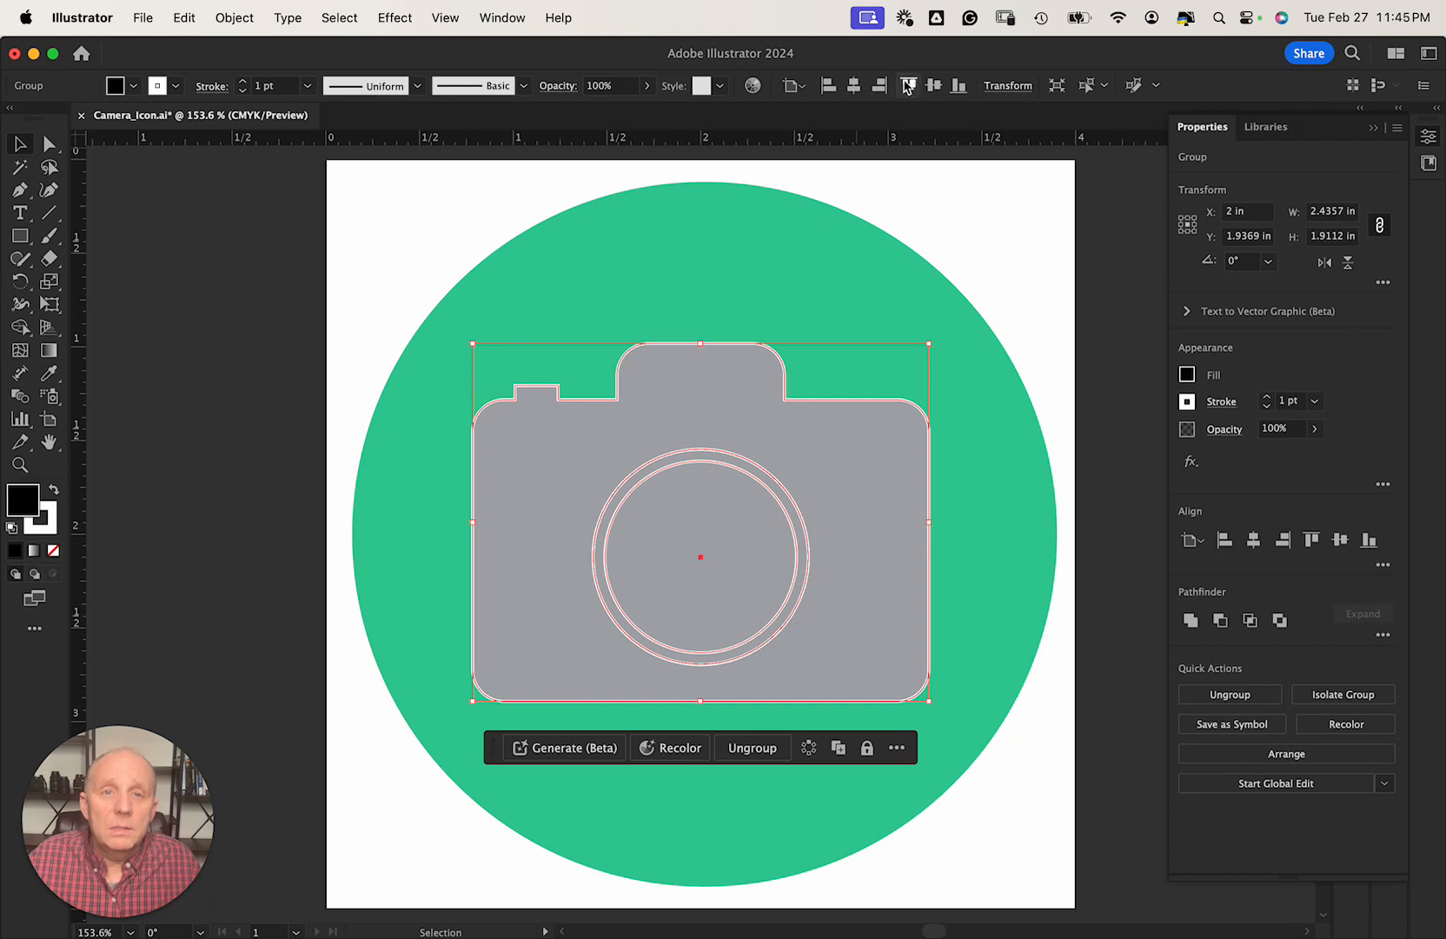
{"action": "left_click", "coordinate": [930, 87]}
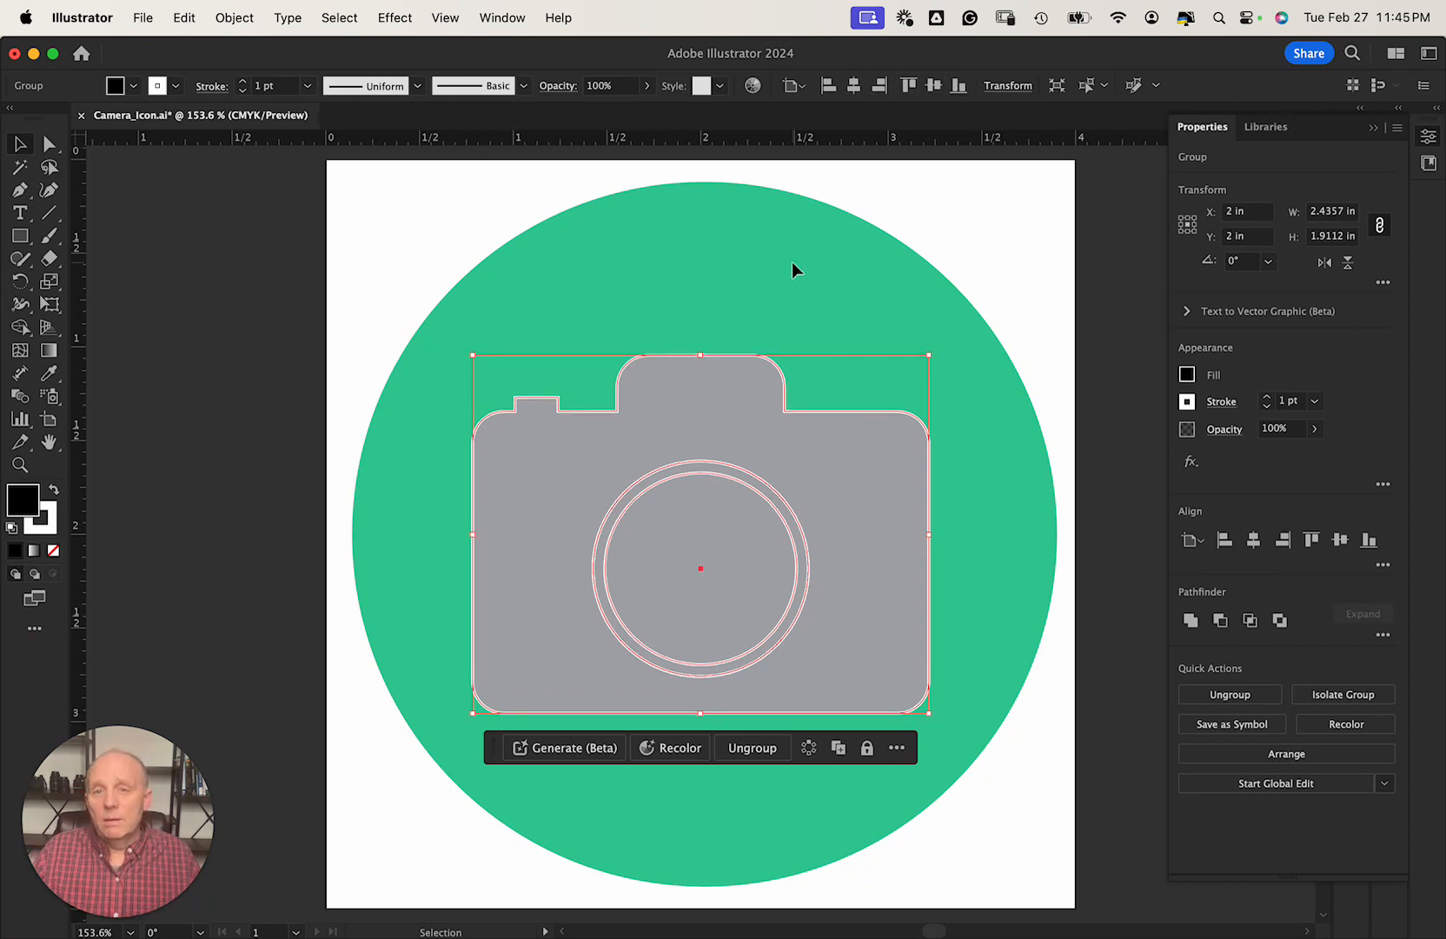
Lock the Camera layer in the Layers panel.
{"action": "left_click", "coordinate": [1427, 139]}
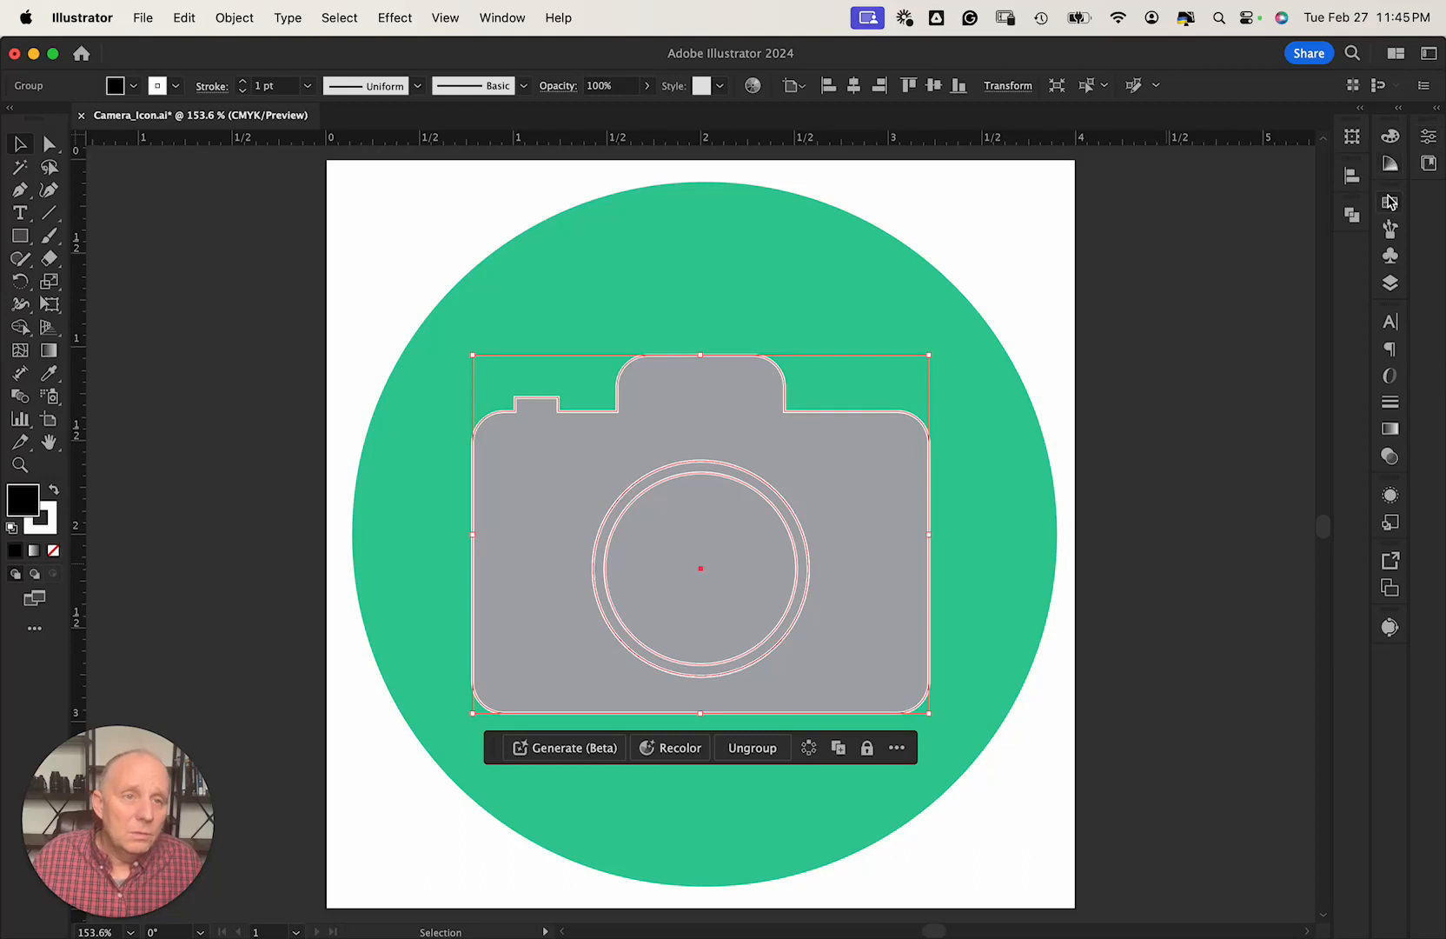
{"action": "left_click", "coordinate": [1390, 283]}
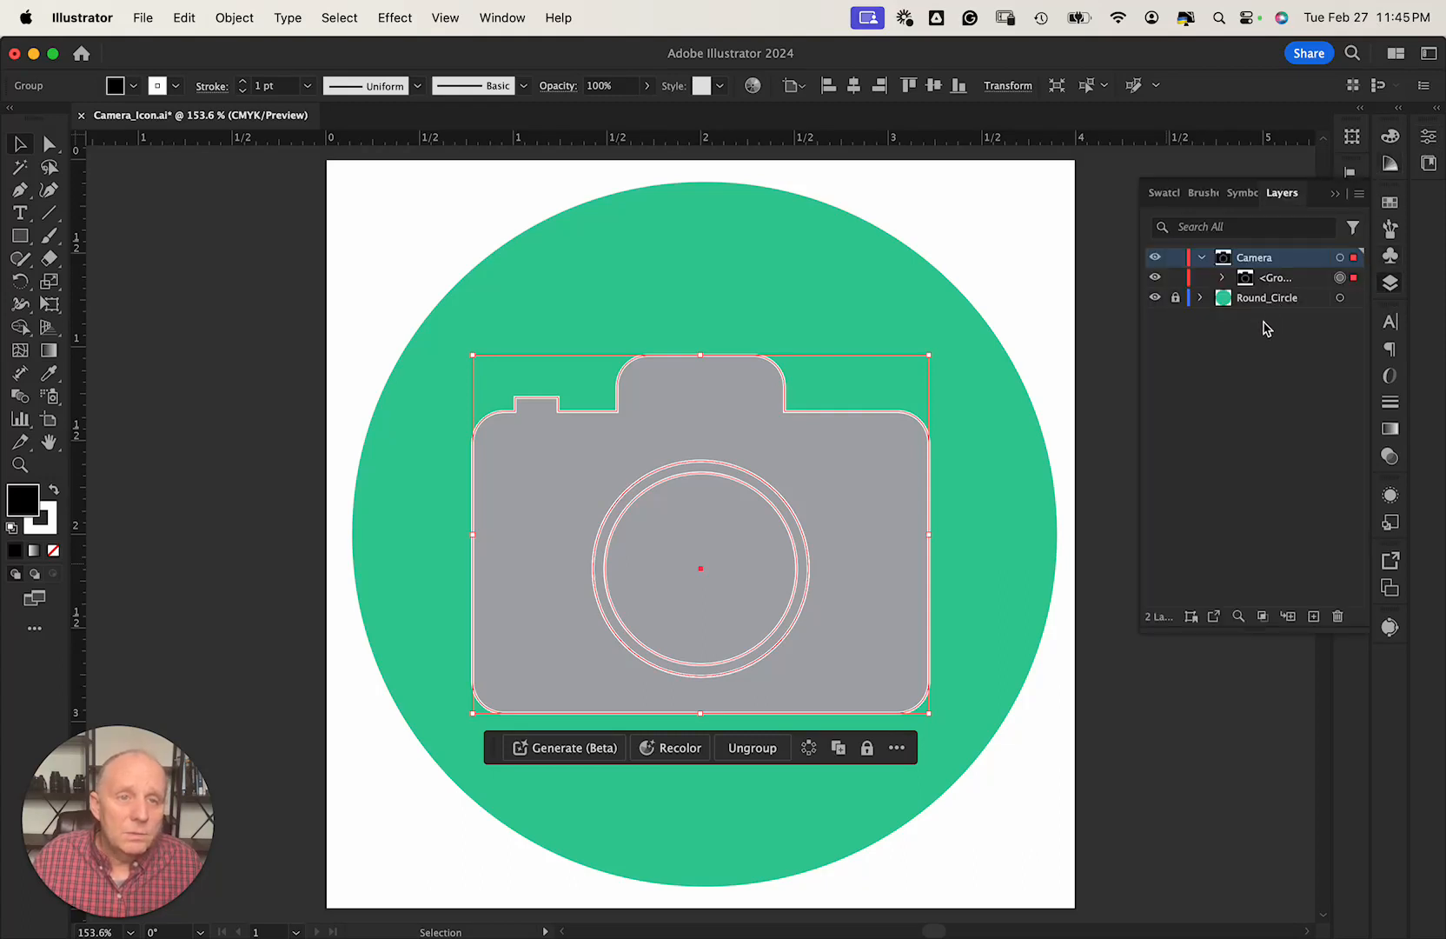
{"action": "left_click", "coordinate": [1176, 257]}
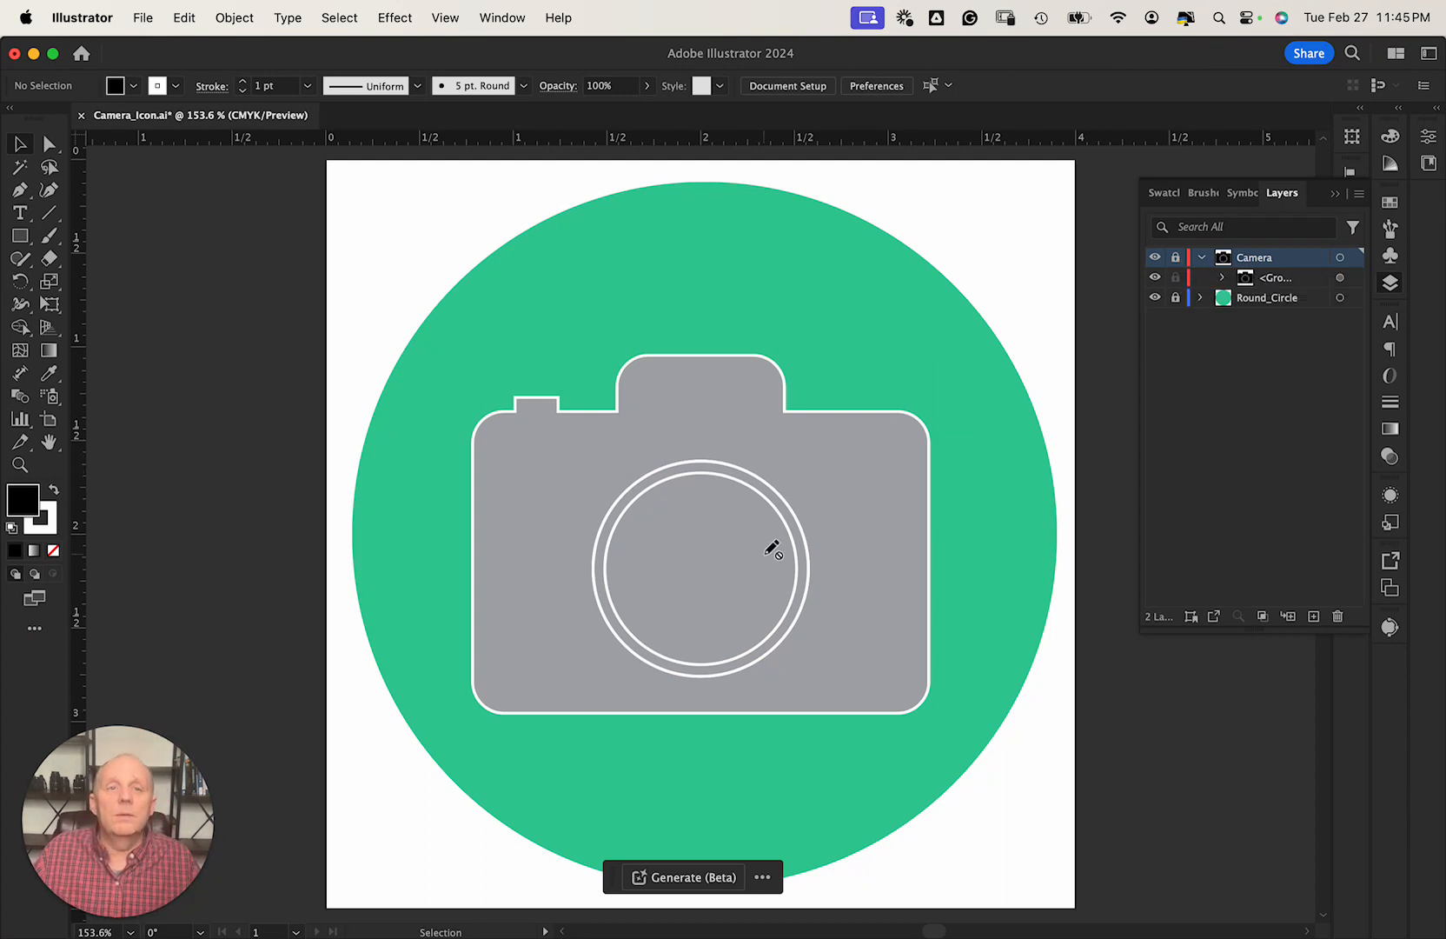
Resize the Round_Circle disc to 3.42 × 3.42 in and centre it horizontally on the artboard.
{"action": "left_click", "coordinate": [1220, 301]}
{"action": "left_click", "coordinate": [882, 271]}
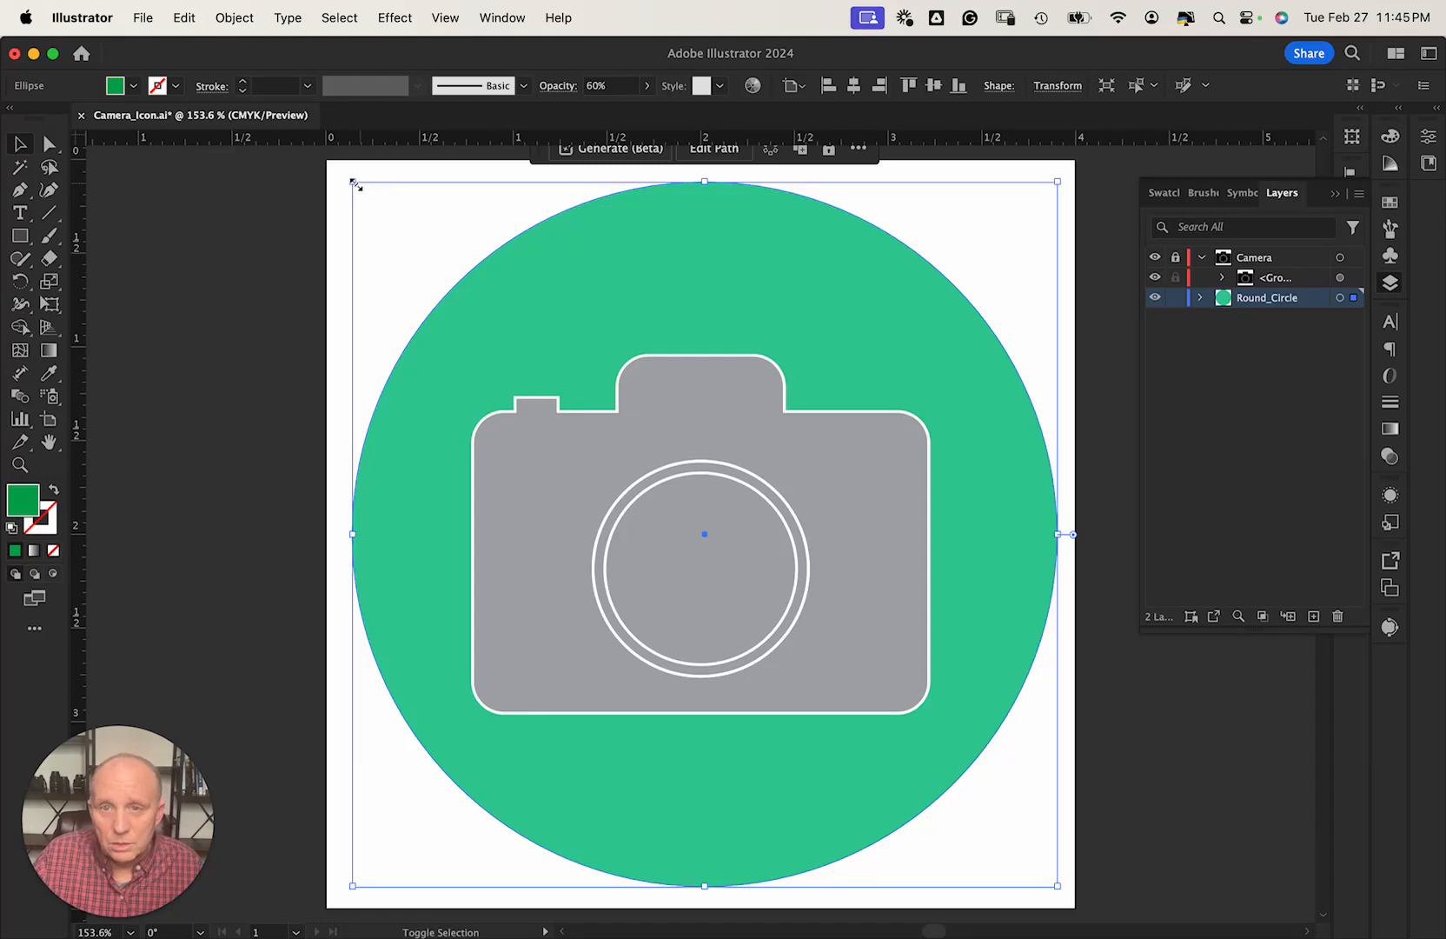
{"action": "left_click_drag", "start_coordinate": [356, 184], "coordinate": [995, 797]}
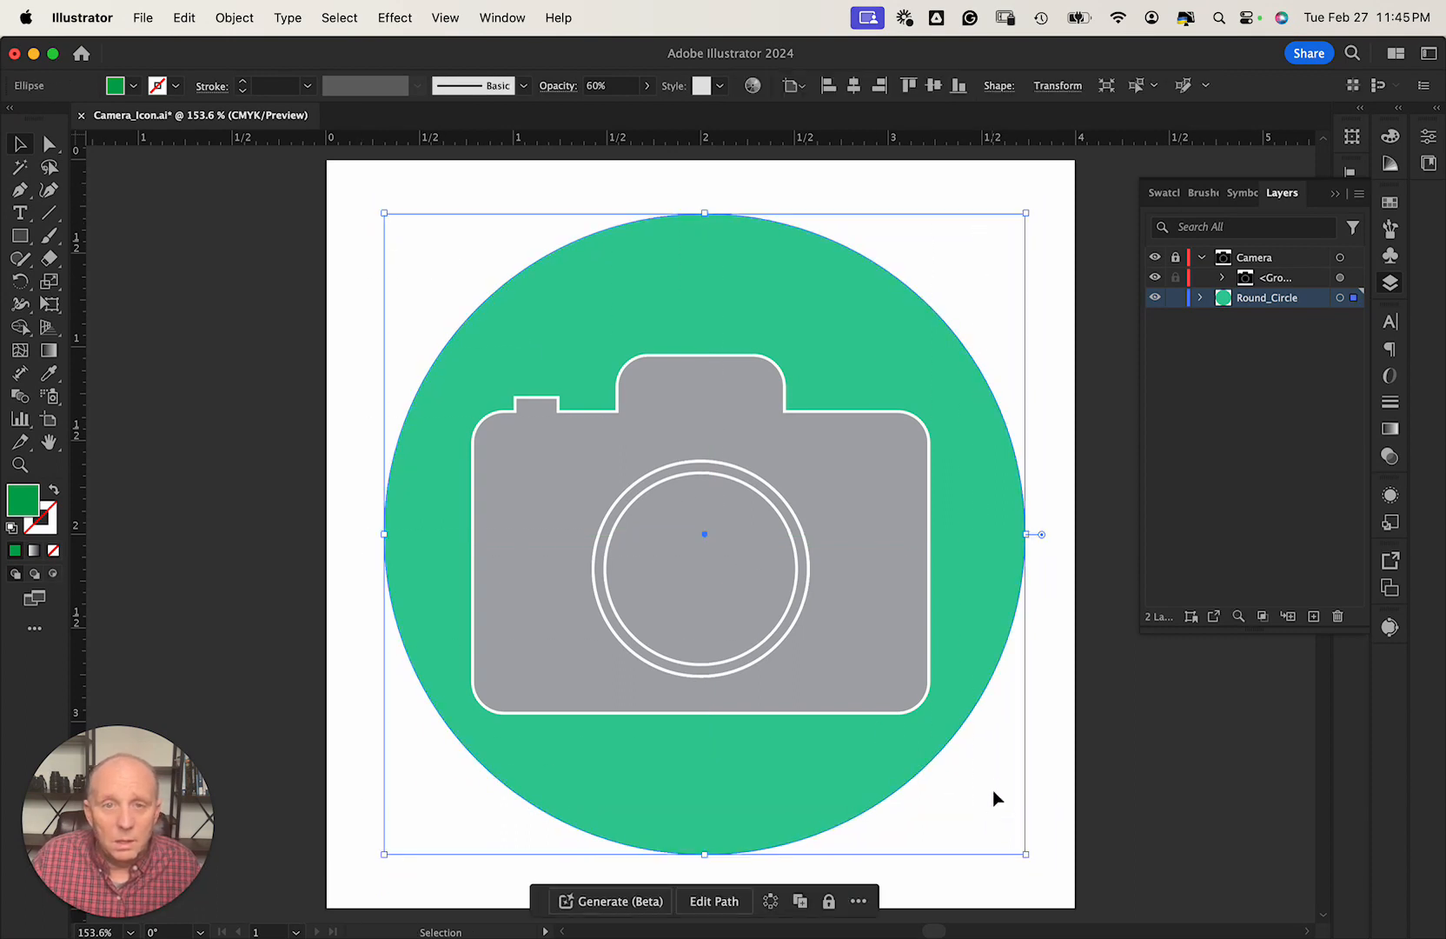
{"action": "left_click", "coordinate": [855, 86]}
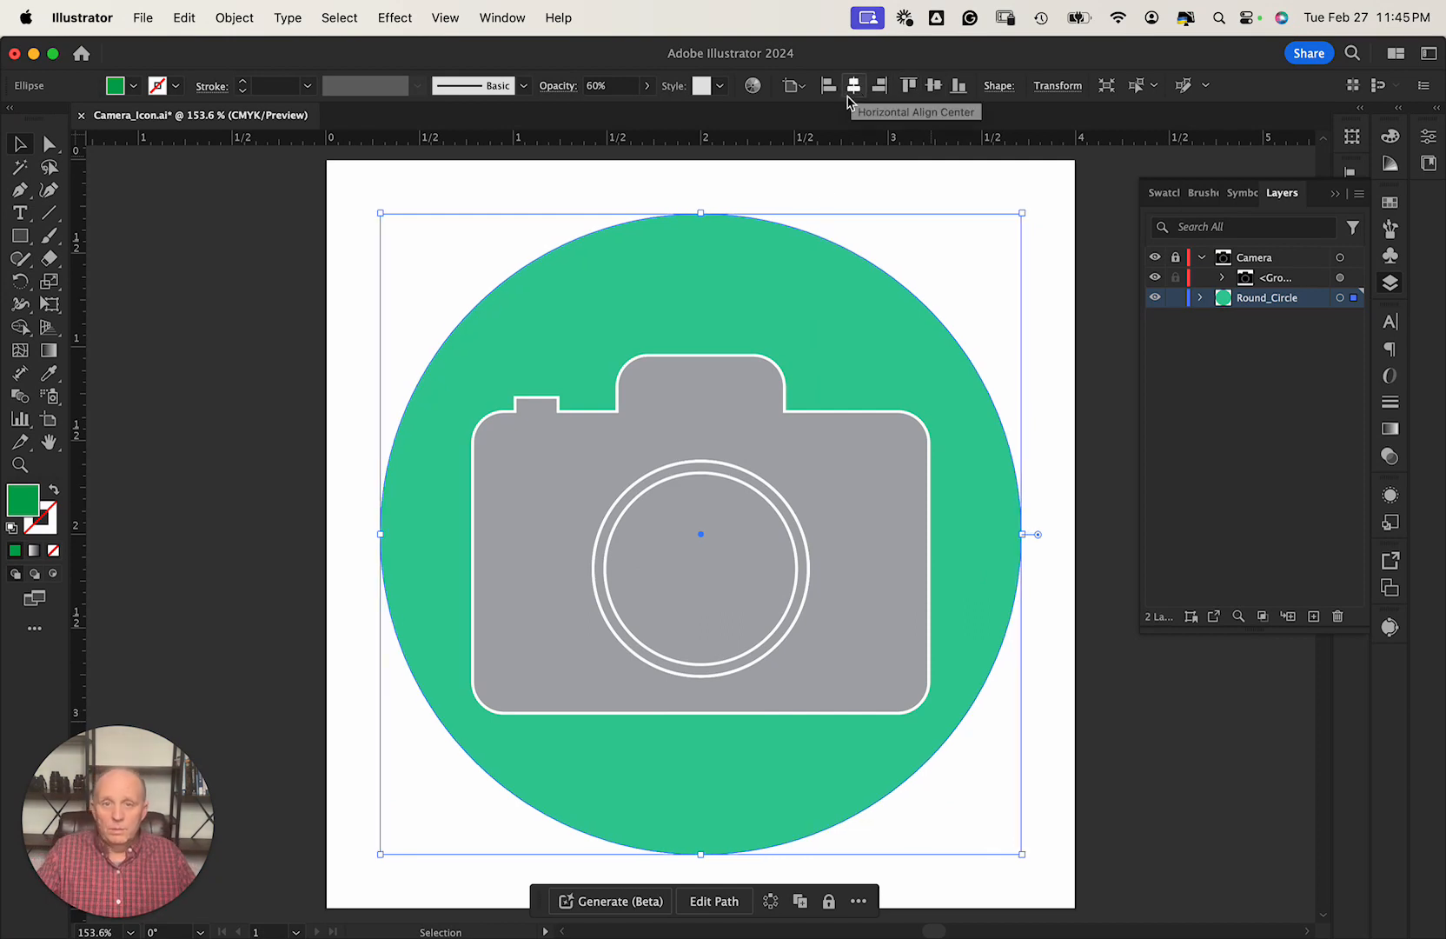
{"action": "left_click", "coordinate": [345, 279]}
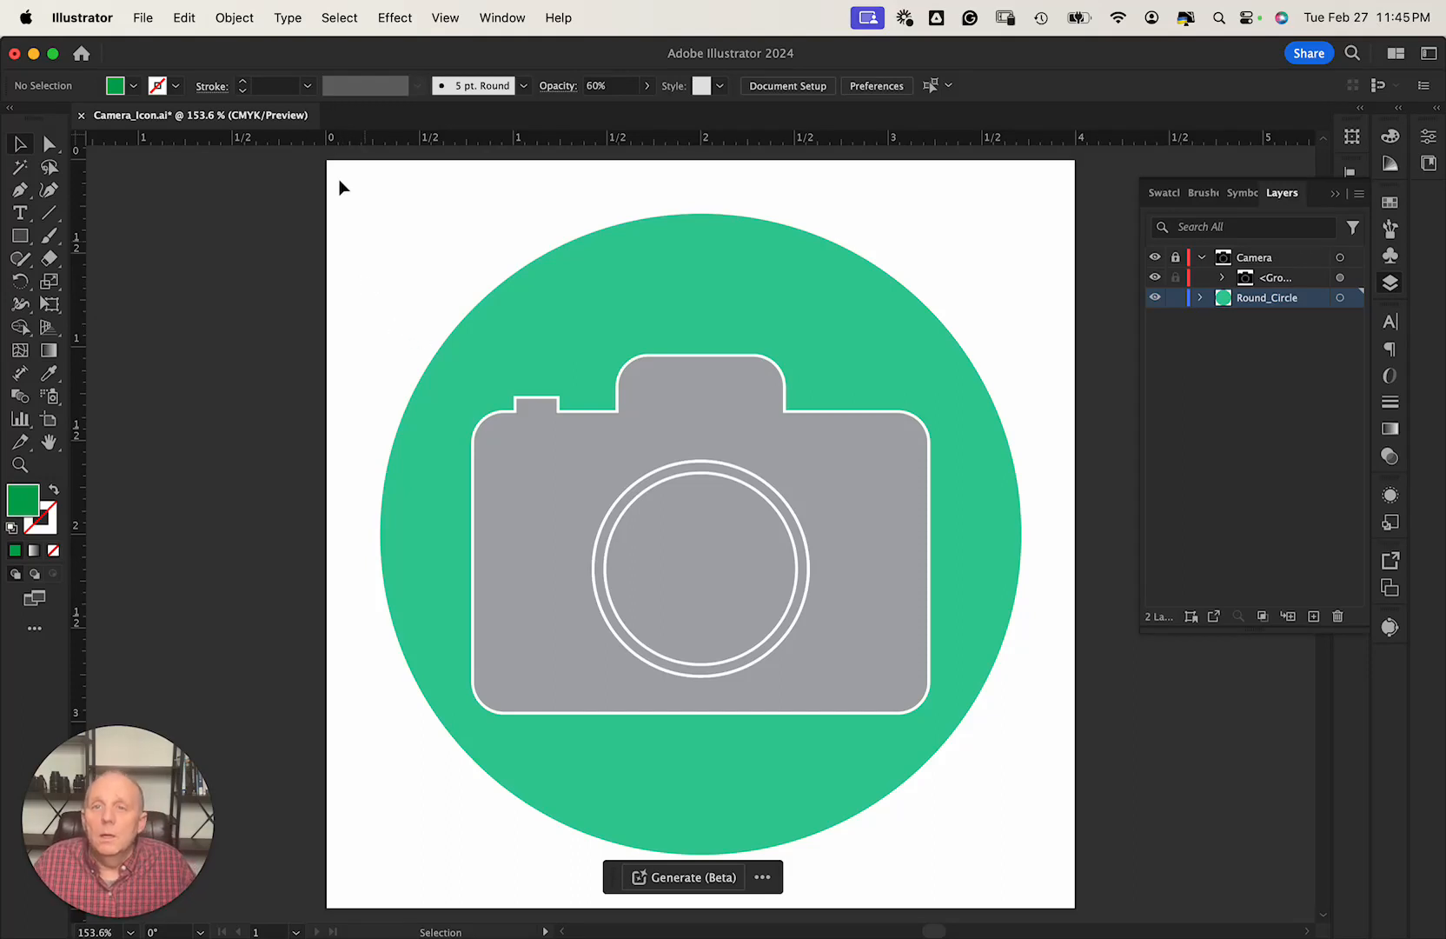
Save the camera icon document.
{"action": "left_click", "coordinate": [145, 19]}
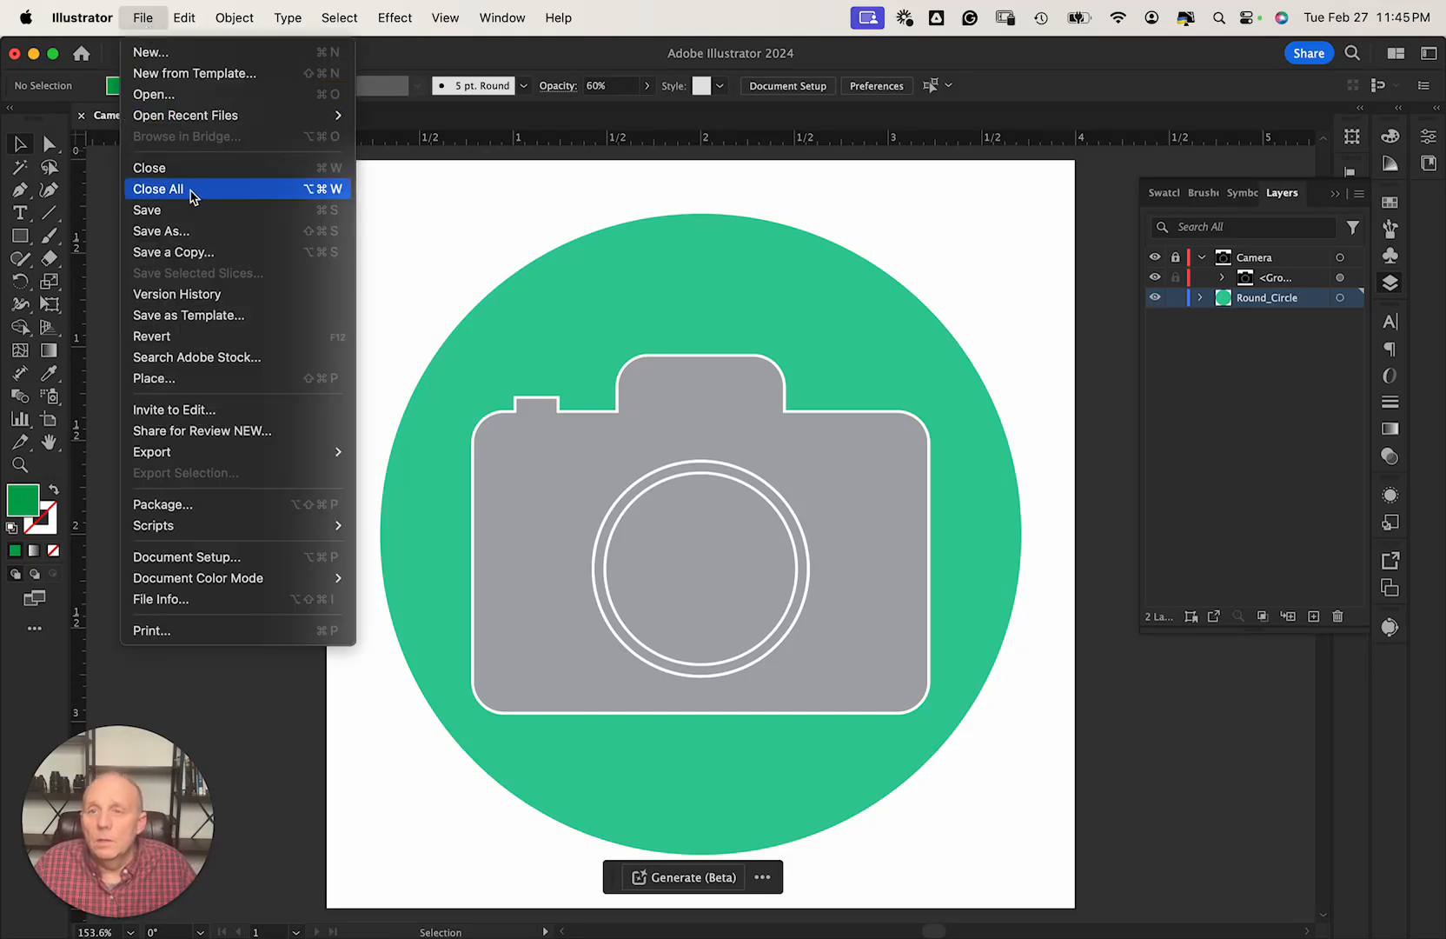
{"action": "left_click", "coordinate": [173, 209]}
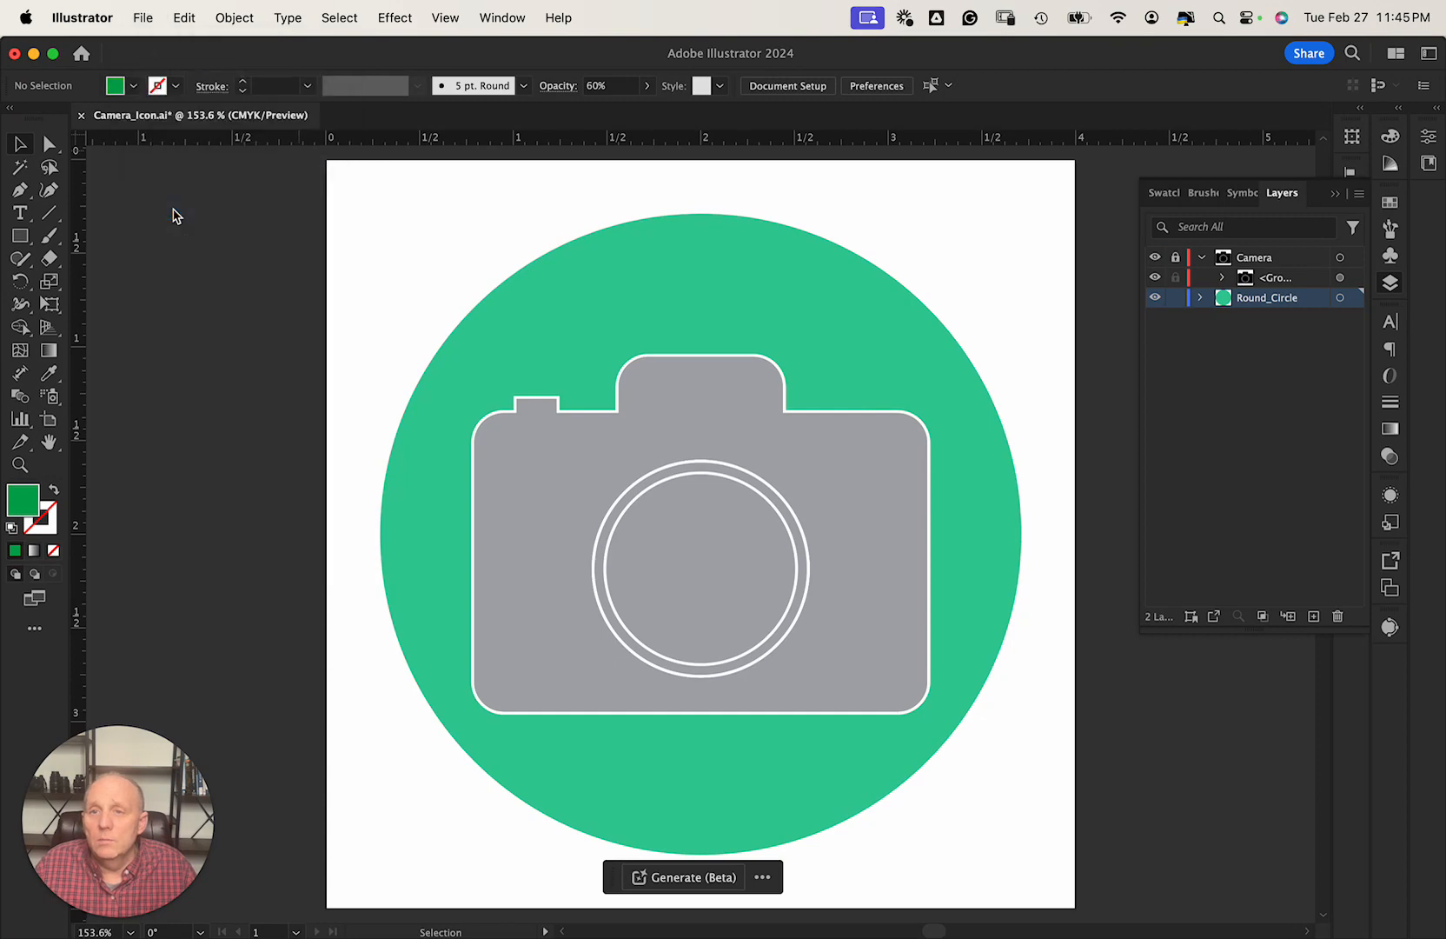
{"action": "left_click", "coordinate": [142, 17]}
{"action": "left_click", "coordinate": [142, 17]}
{"action": "left_click", "coordinate": [144, 18]}
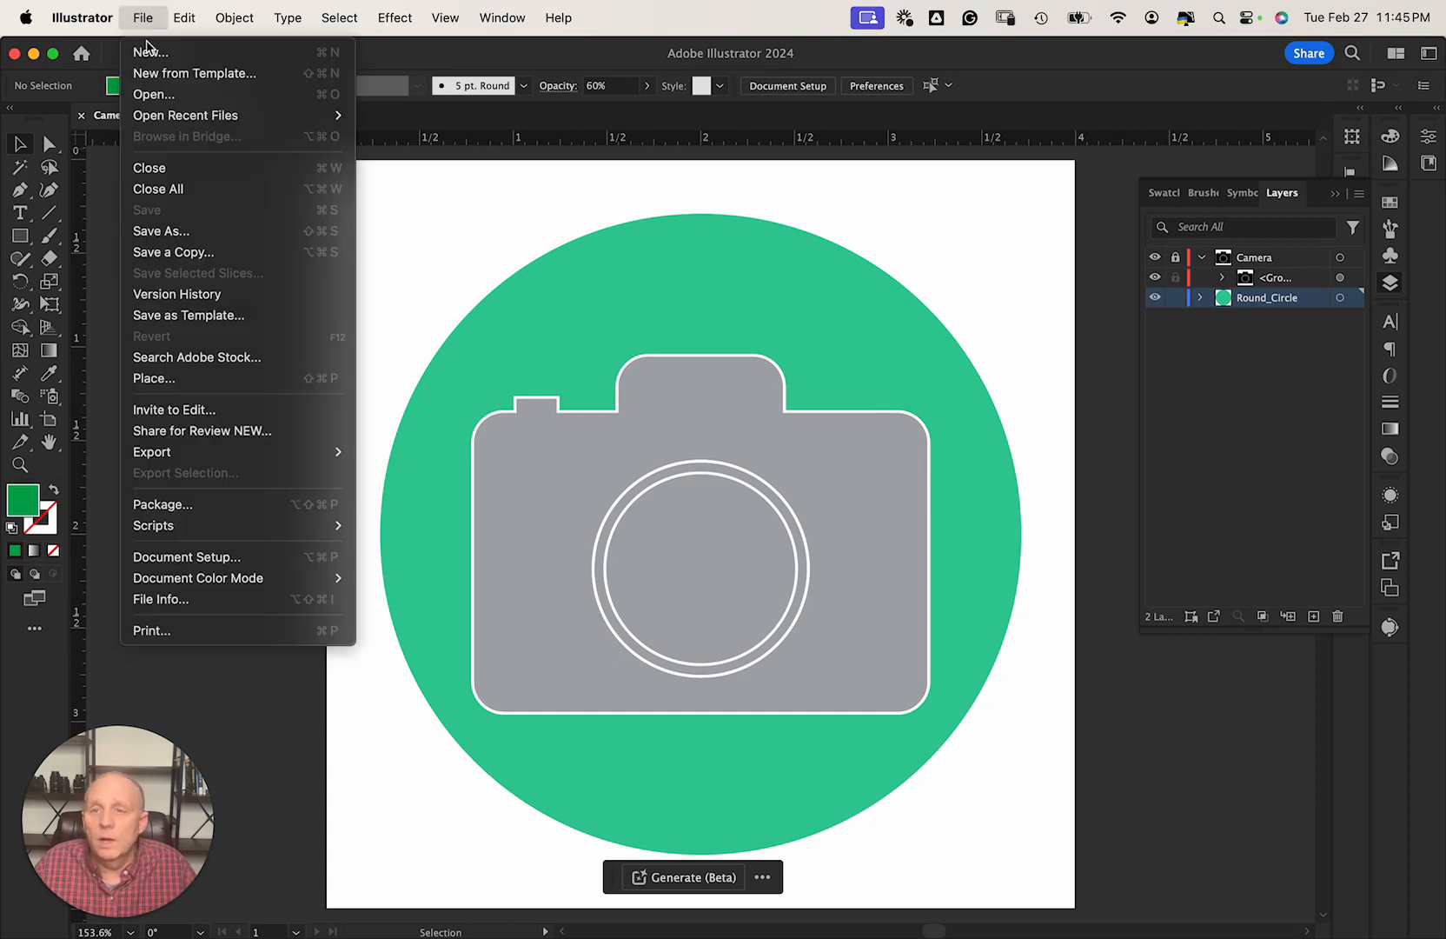
Start a PNG export of the artwork, then cancel it at the PNG Options dialog.
{"action": "left_click", "coordinate": [195, 453]}
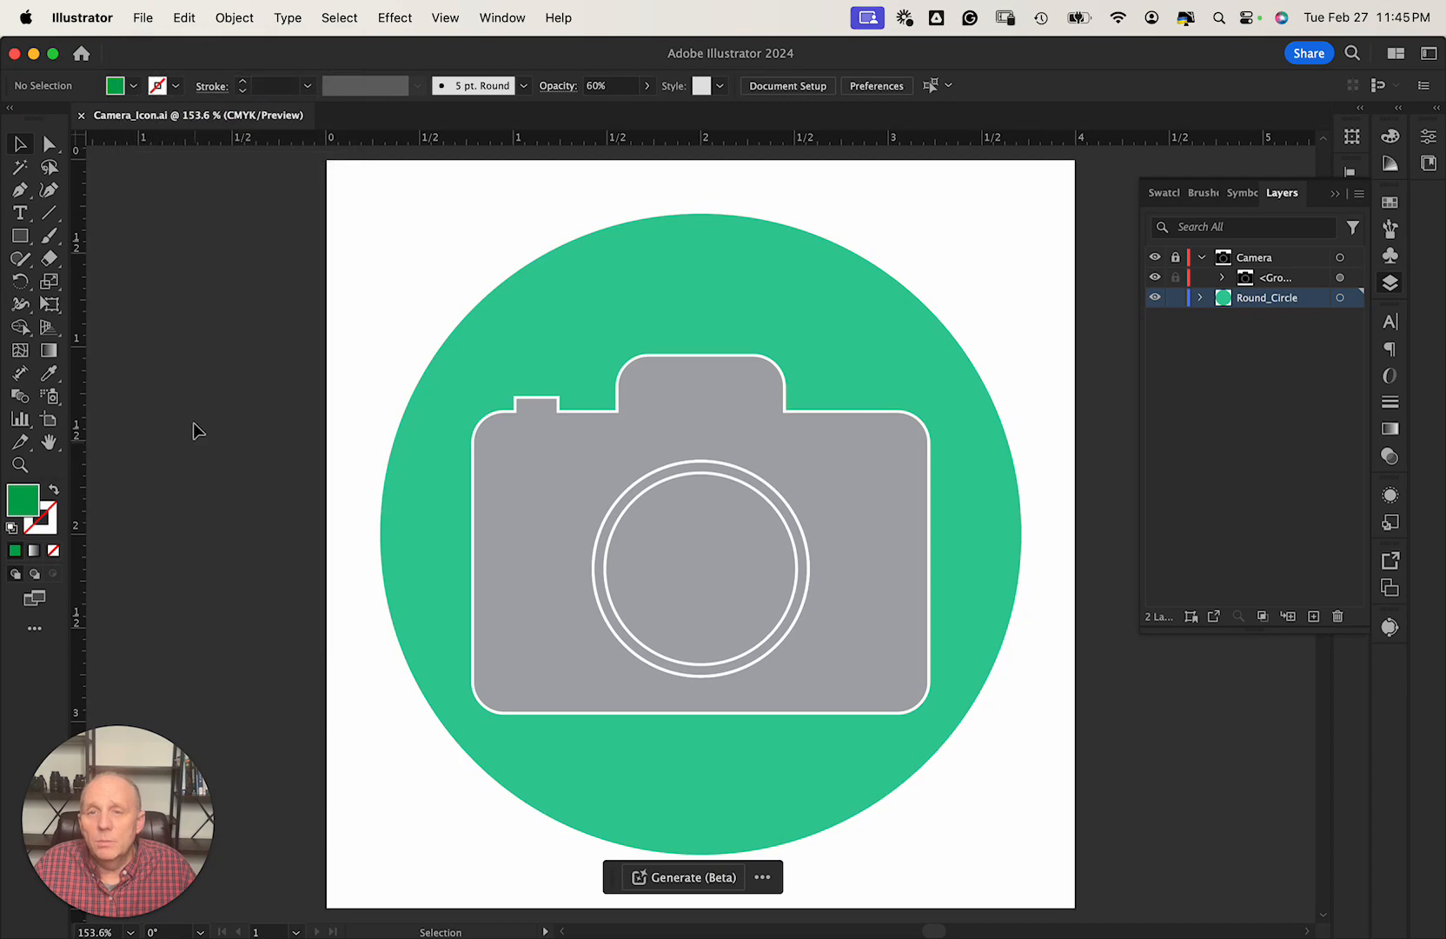
{"action": "left_click", "coordinate": [143, 18]}
{"action": "mouse_move", "coordinate": [230, 458]}
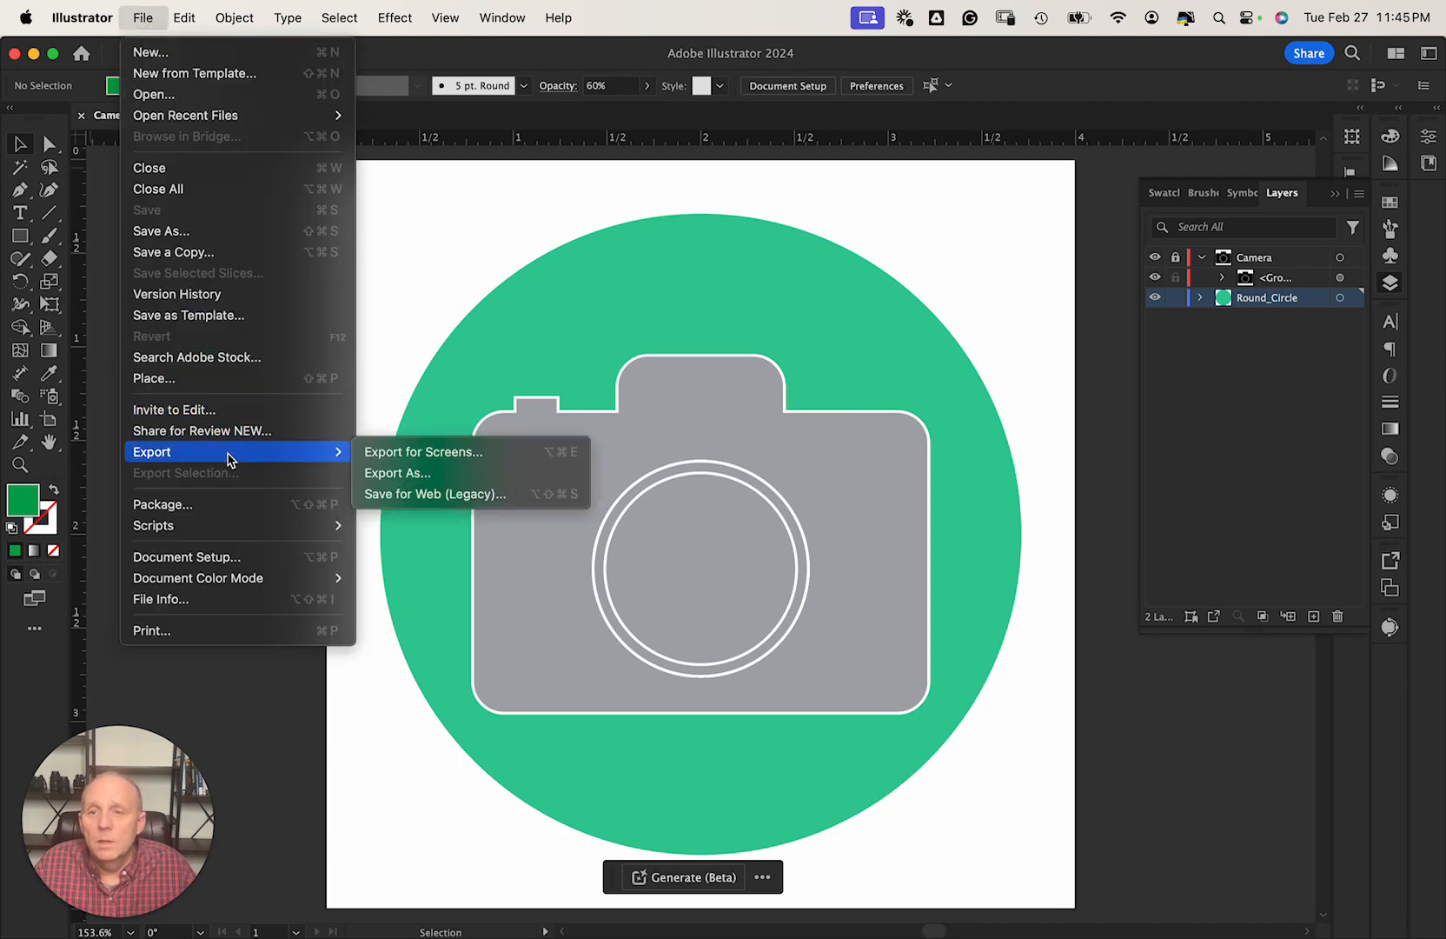
{"action": "left_click", "coordinate": [423, 473]}
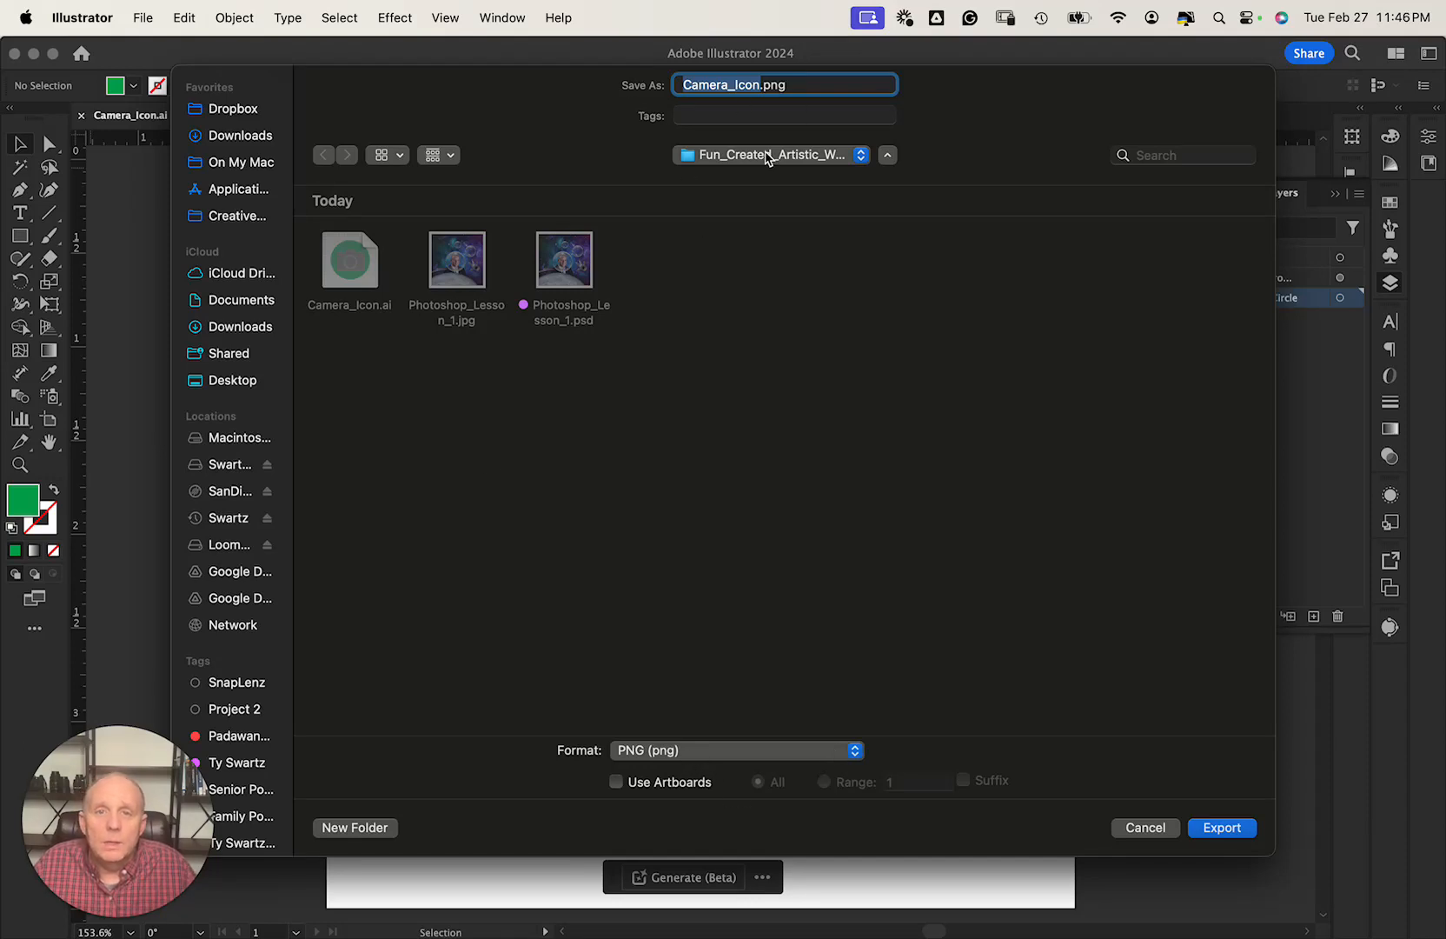
{"action": "left_click", "coordinate": [1228, 828]}
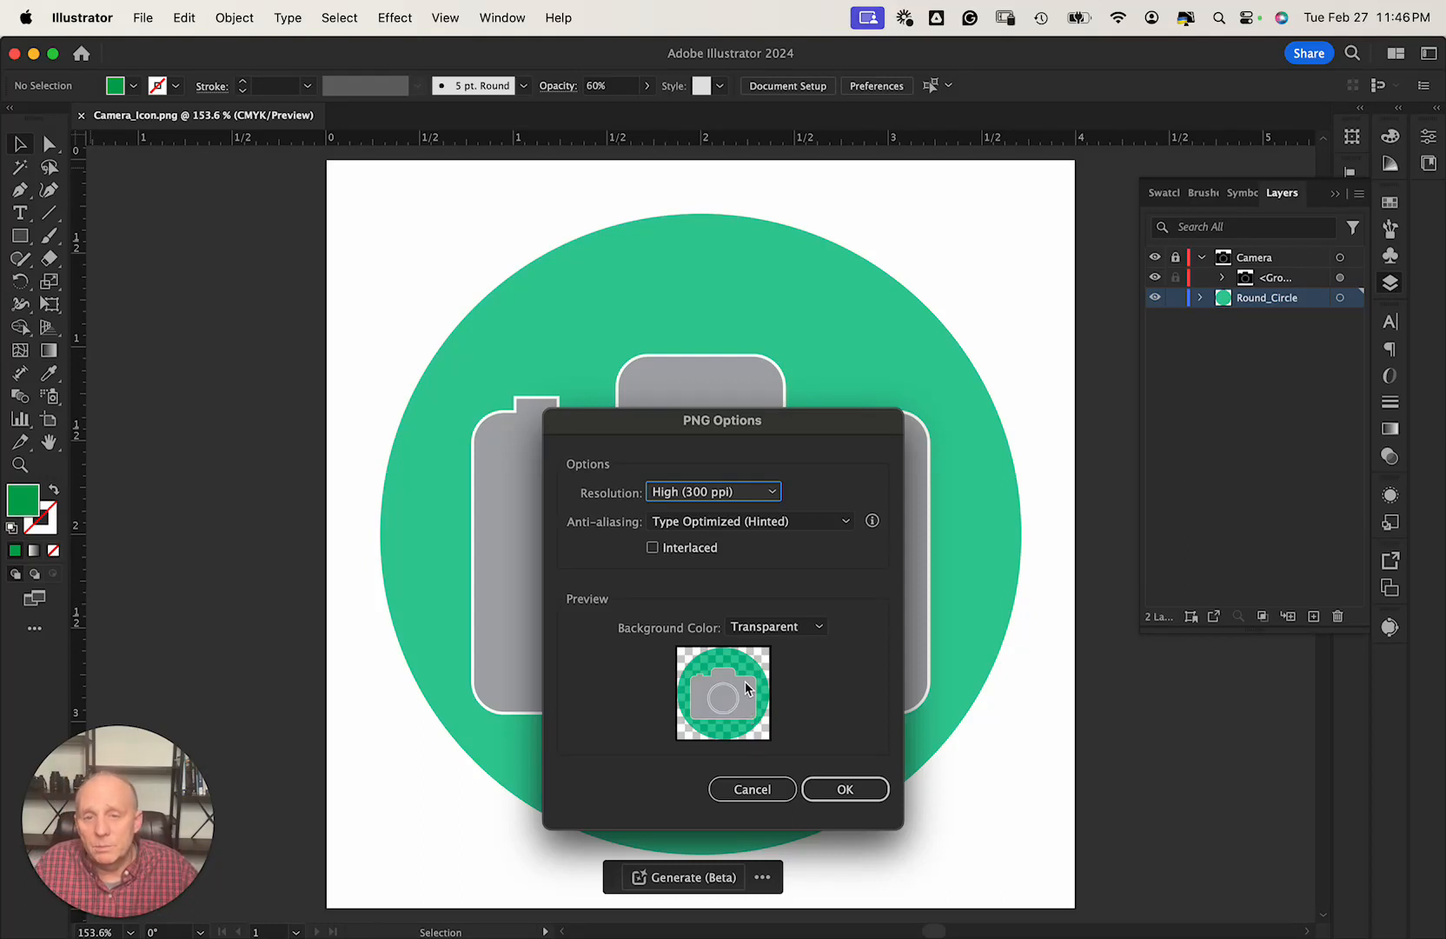
{"action": "left_click", "coordinate": [761, 795]}
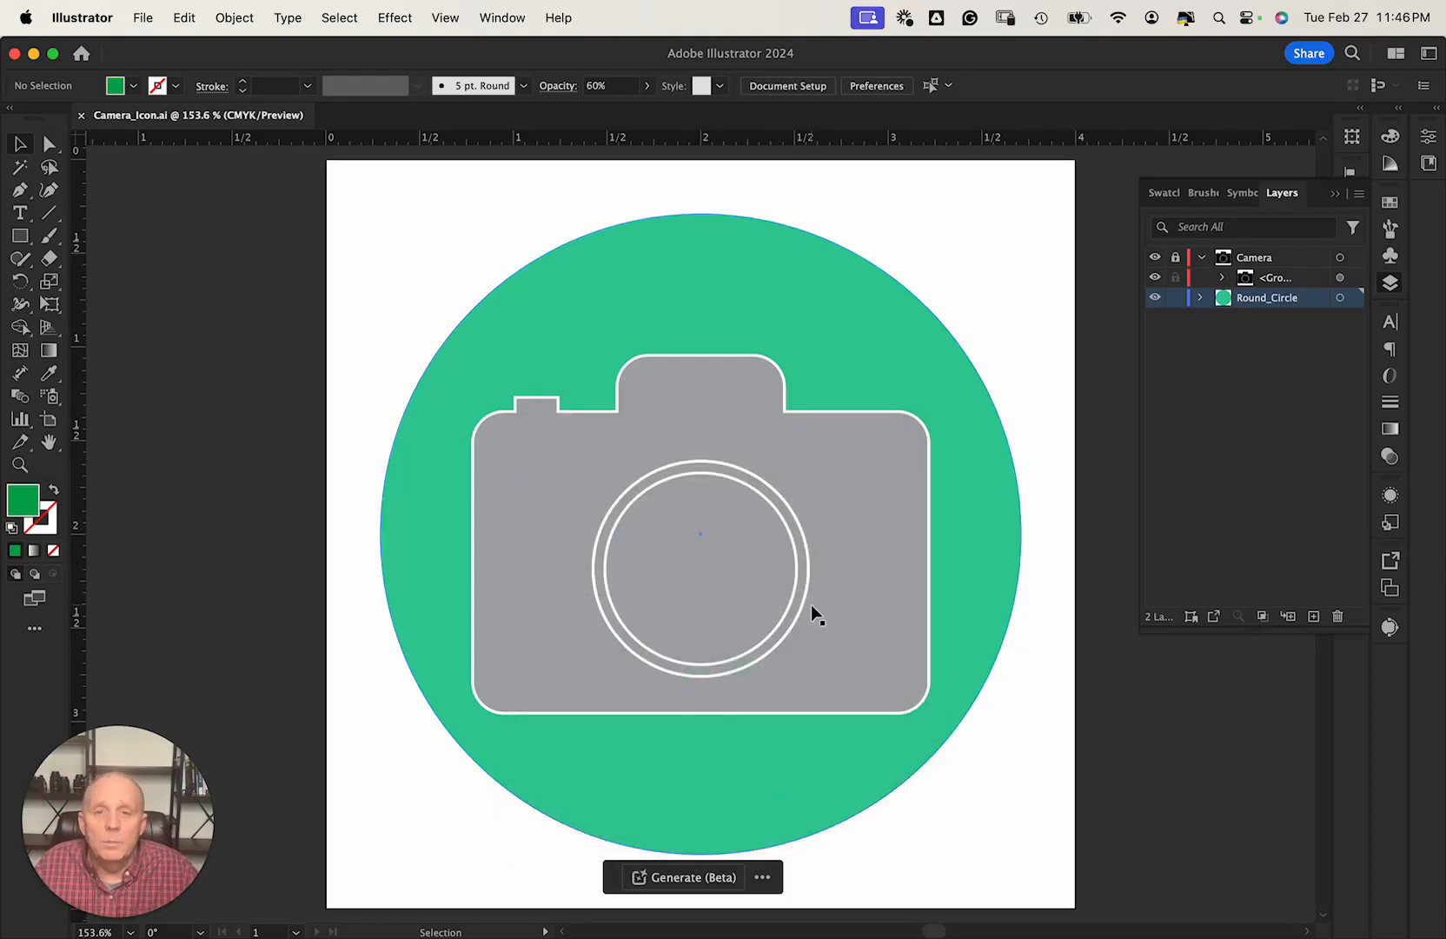
Check the circle's opacity, then unlock the Camera layer and lock Round_Circle.
{"action": "left_click", "coordinate": [836, 593]}
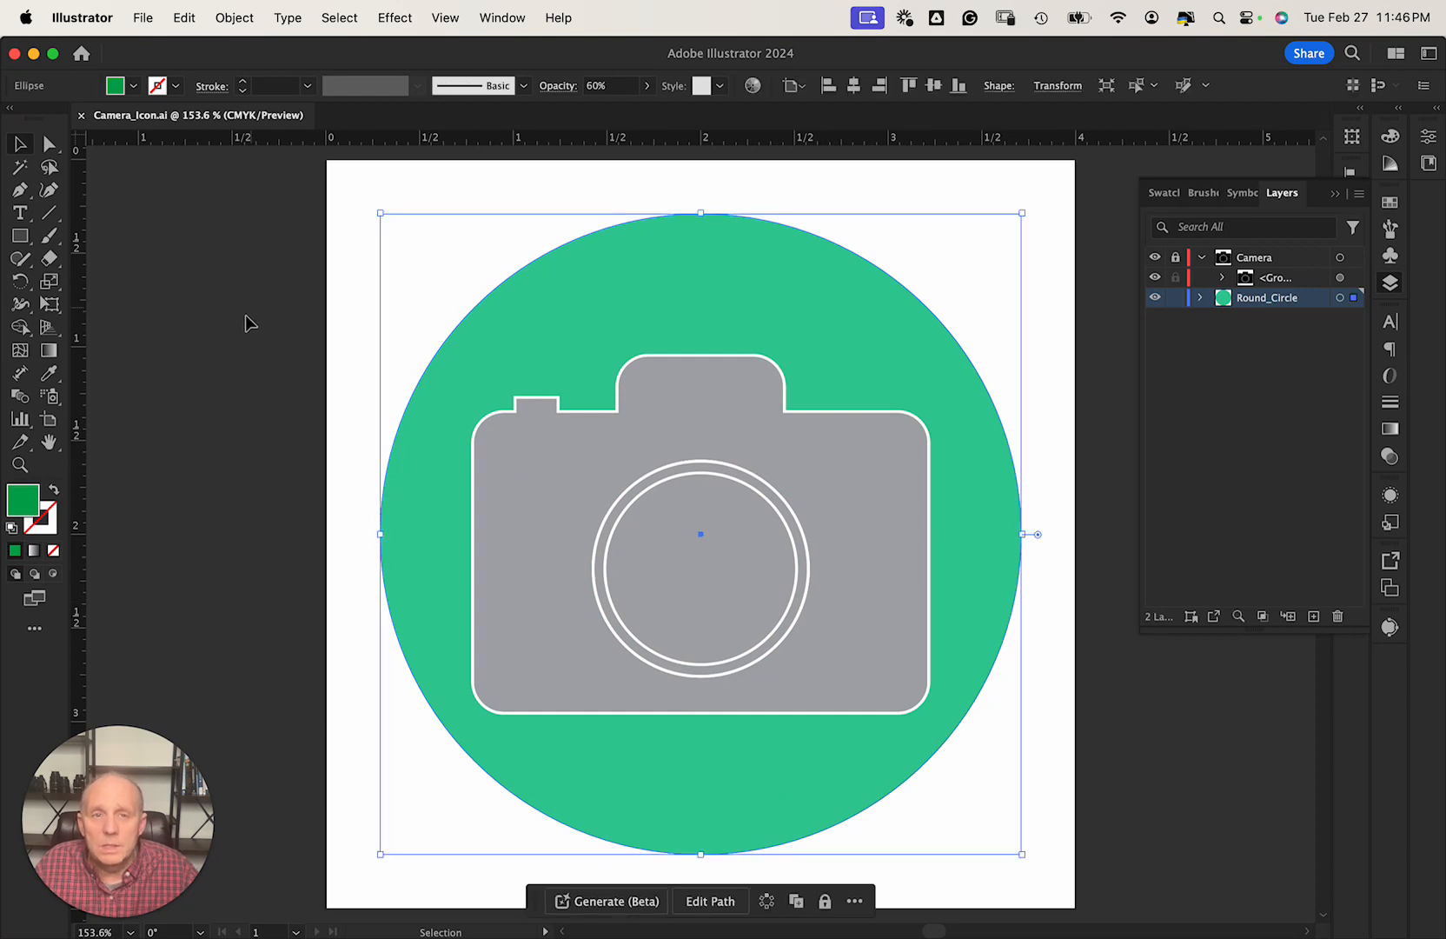
{"action": "left_click", "coordinate": [1302, 282]}
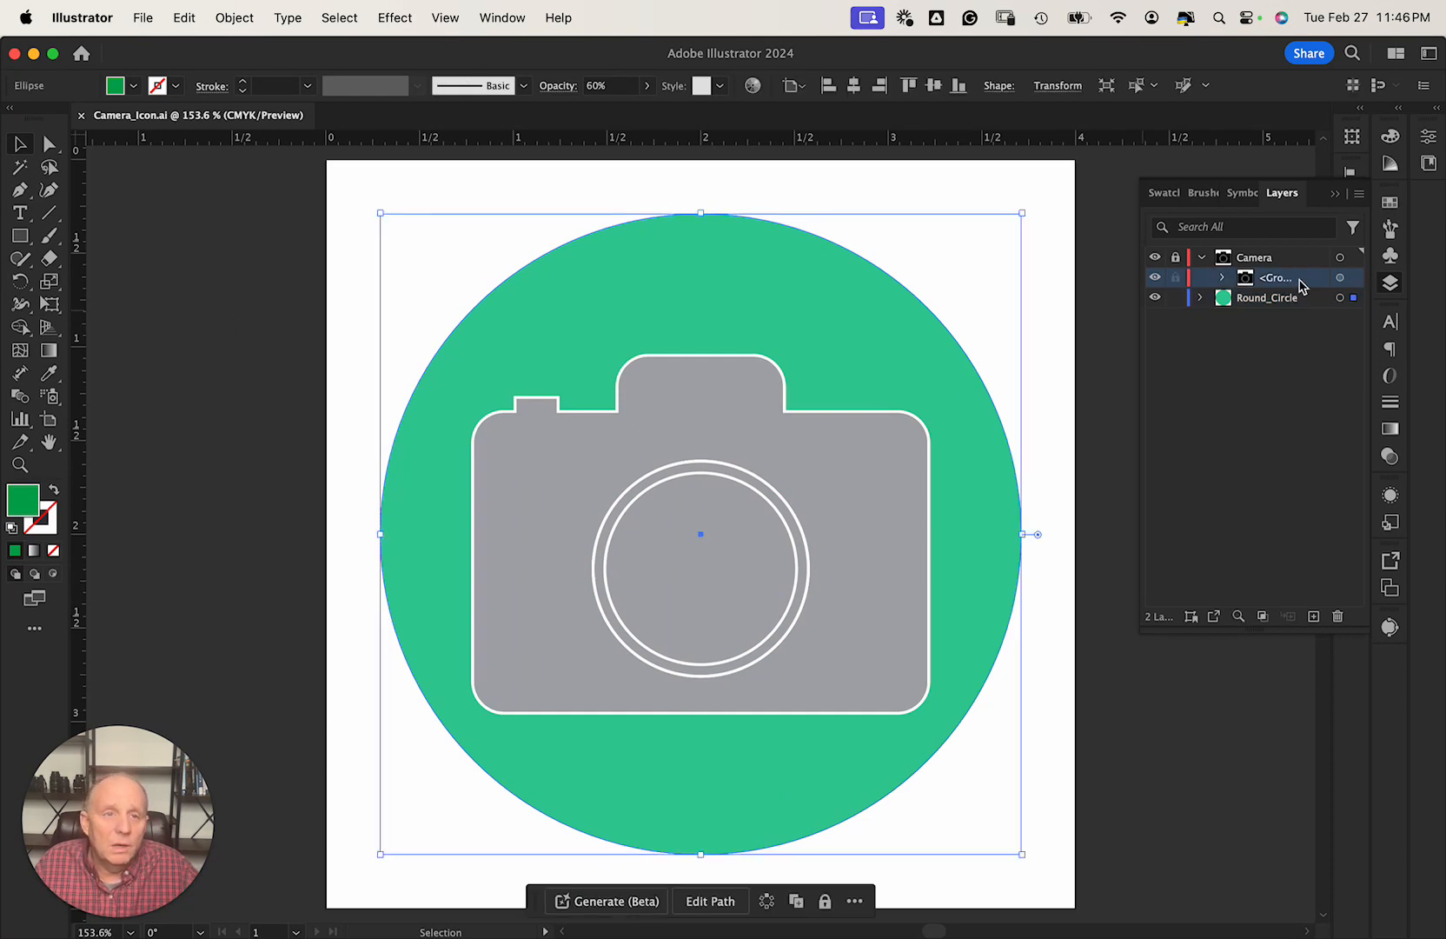
{"action": "left_click", "coordinate": [1428, 136]}
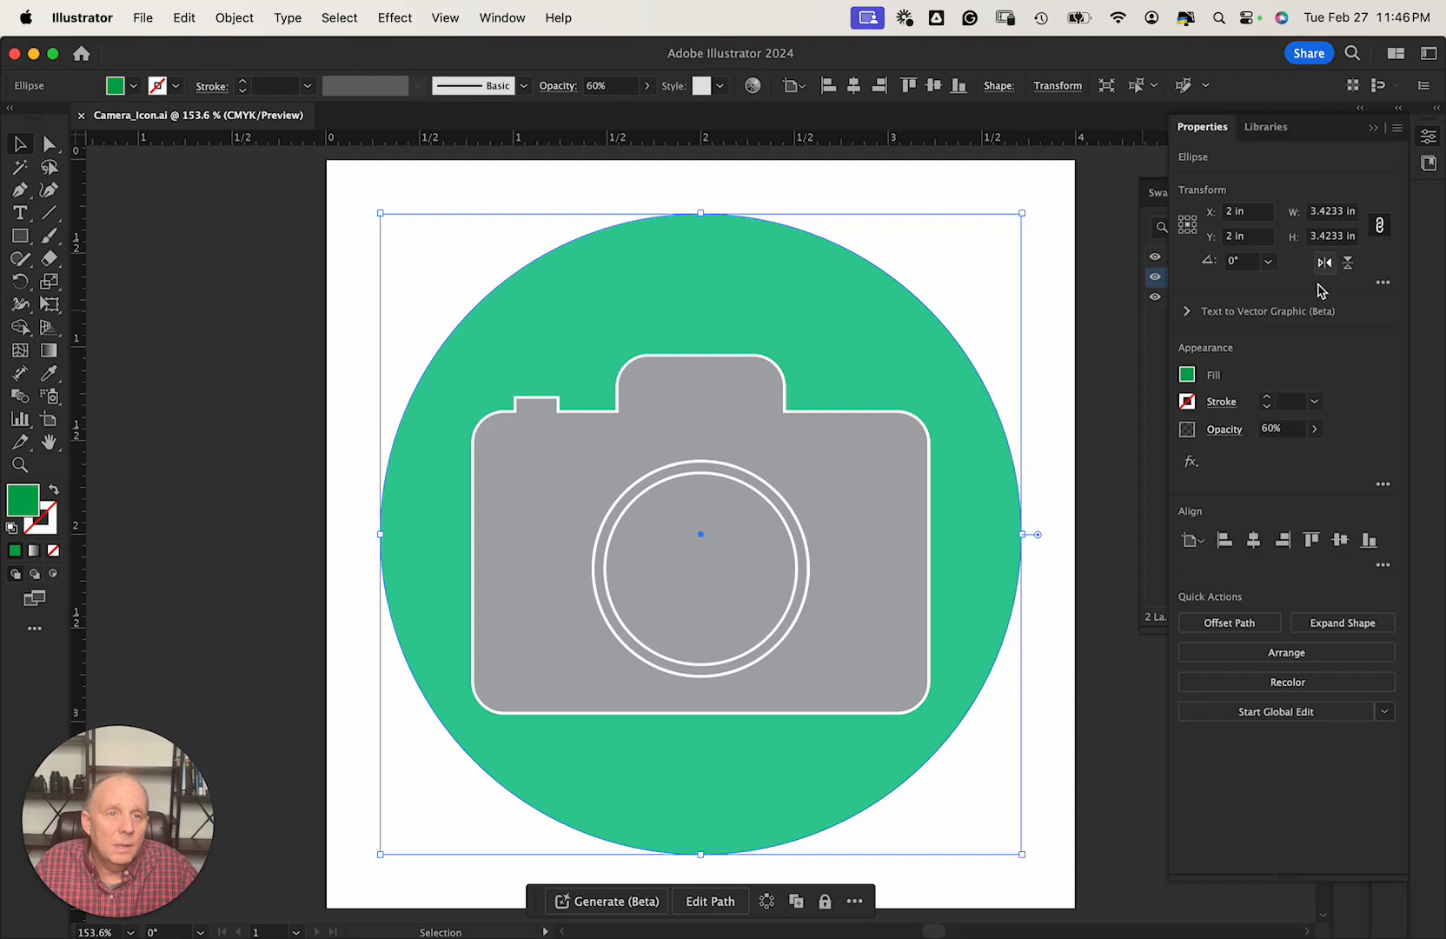
{"action": "left_click", "coordinate": [1316, 429]}
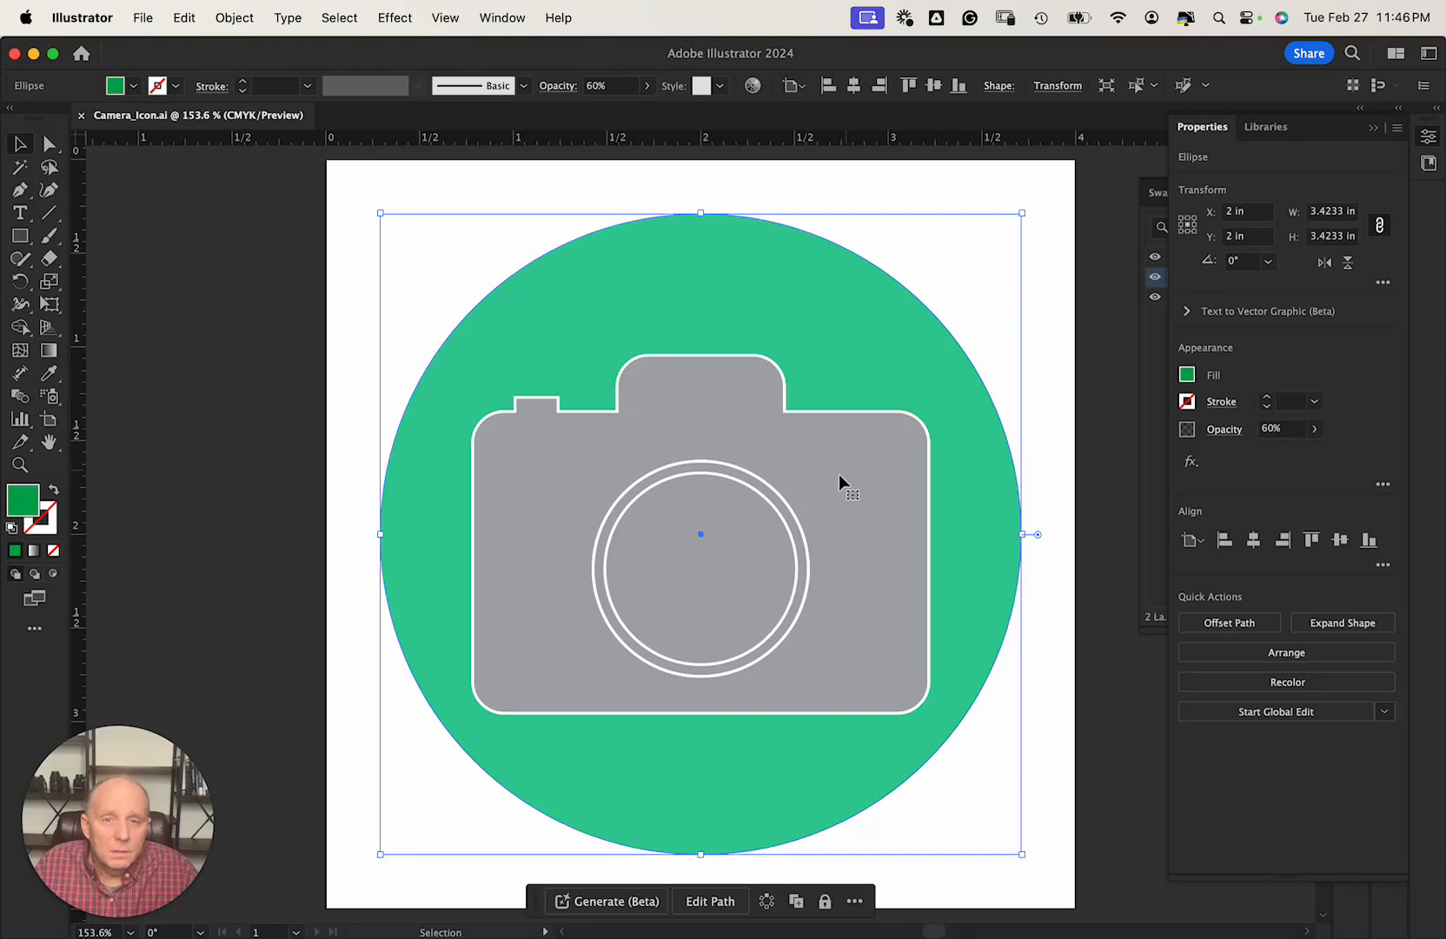
{"action": "left_click", "coordinate": [1430, 159]}
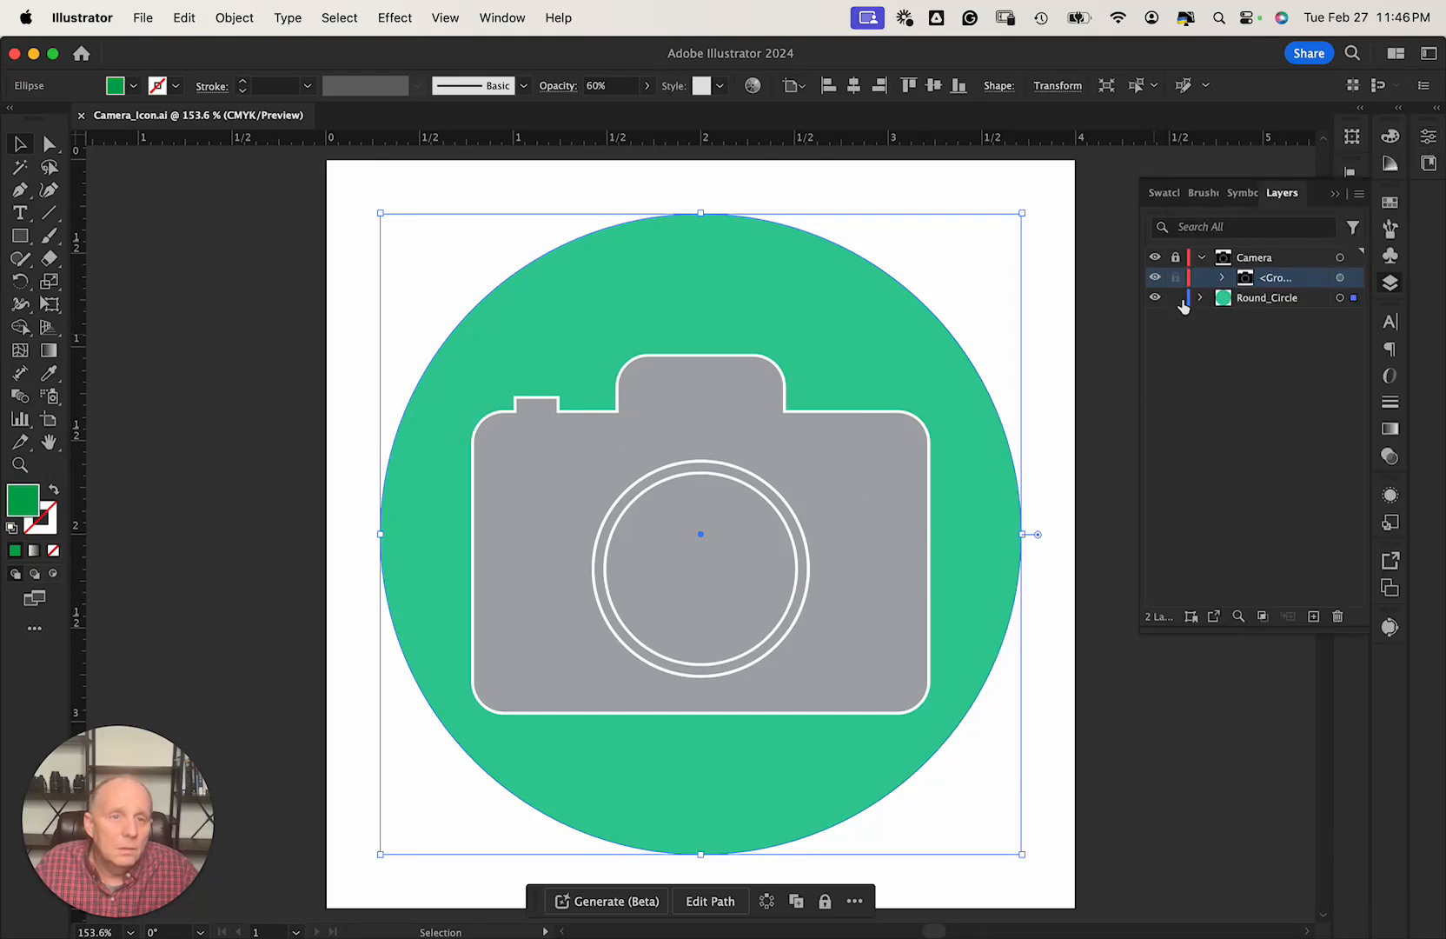
{"action": "left_click", "coordinate": [1175, 257]}
{"action": "left_click", "coordinate": [1175, 297]}
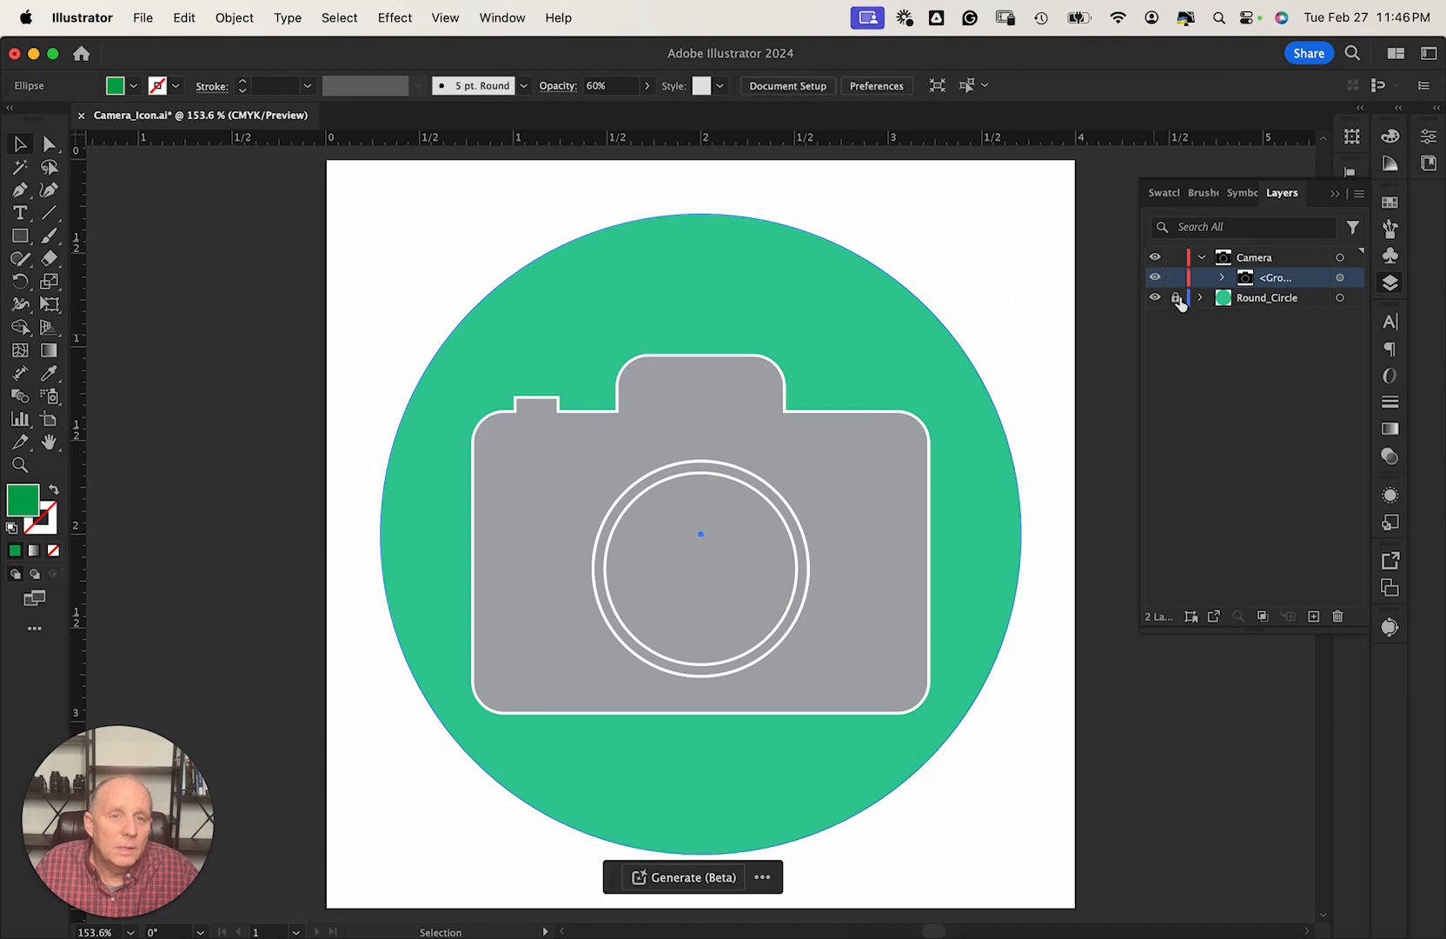
Lower the camera group's opacity to 60%.
{"action": "left_click", "coordinate": [1248, 261]}
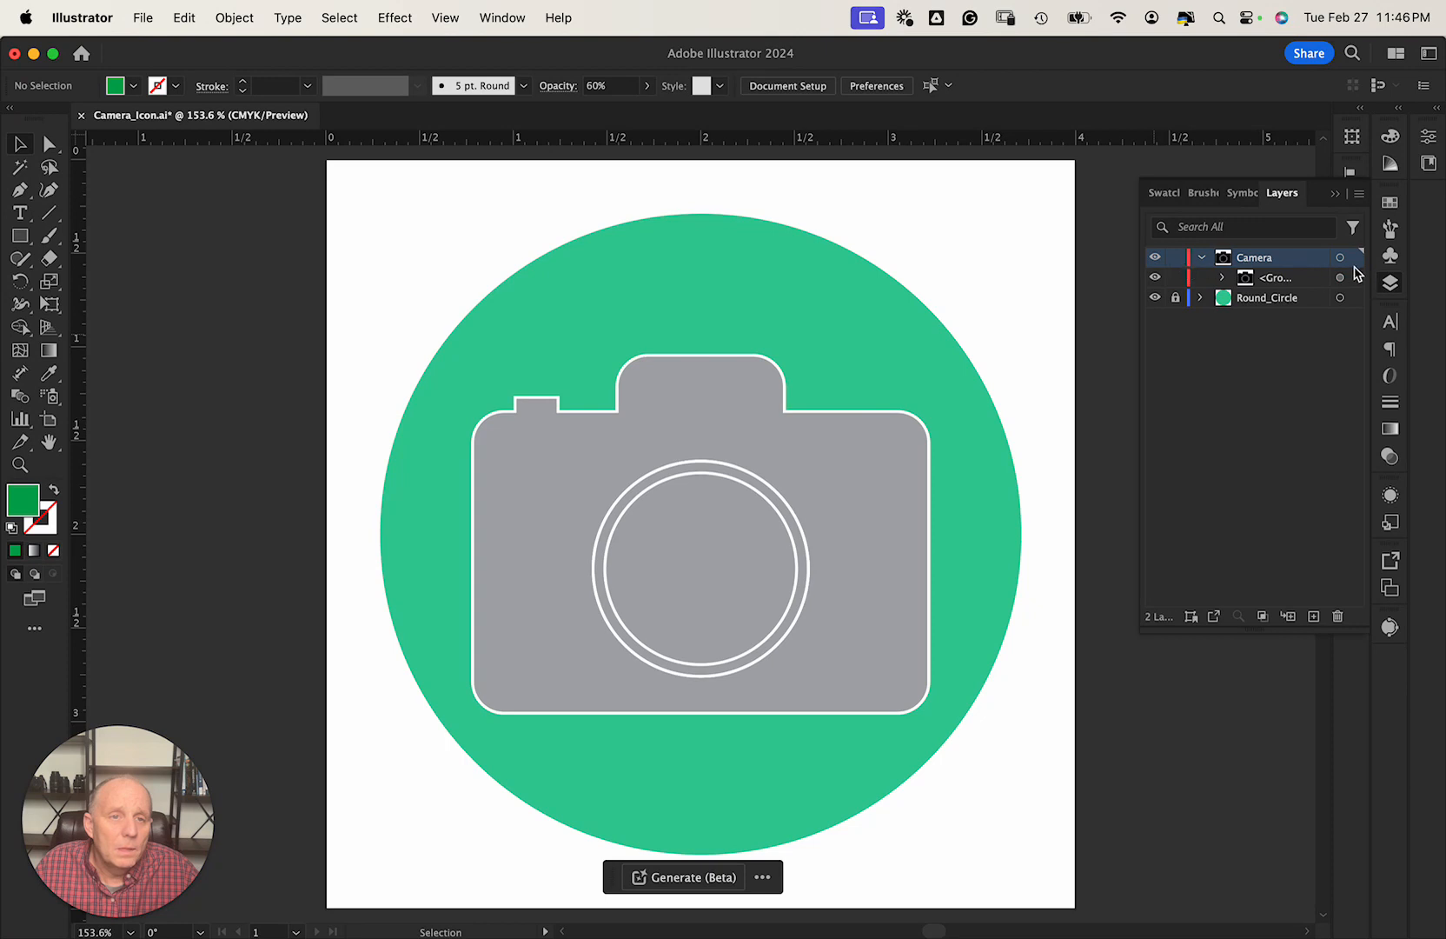
{"action": "left_click", "coordinate": [1355, 275]}
{"action": "left_click", "coordinate": [1428, 137]}
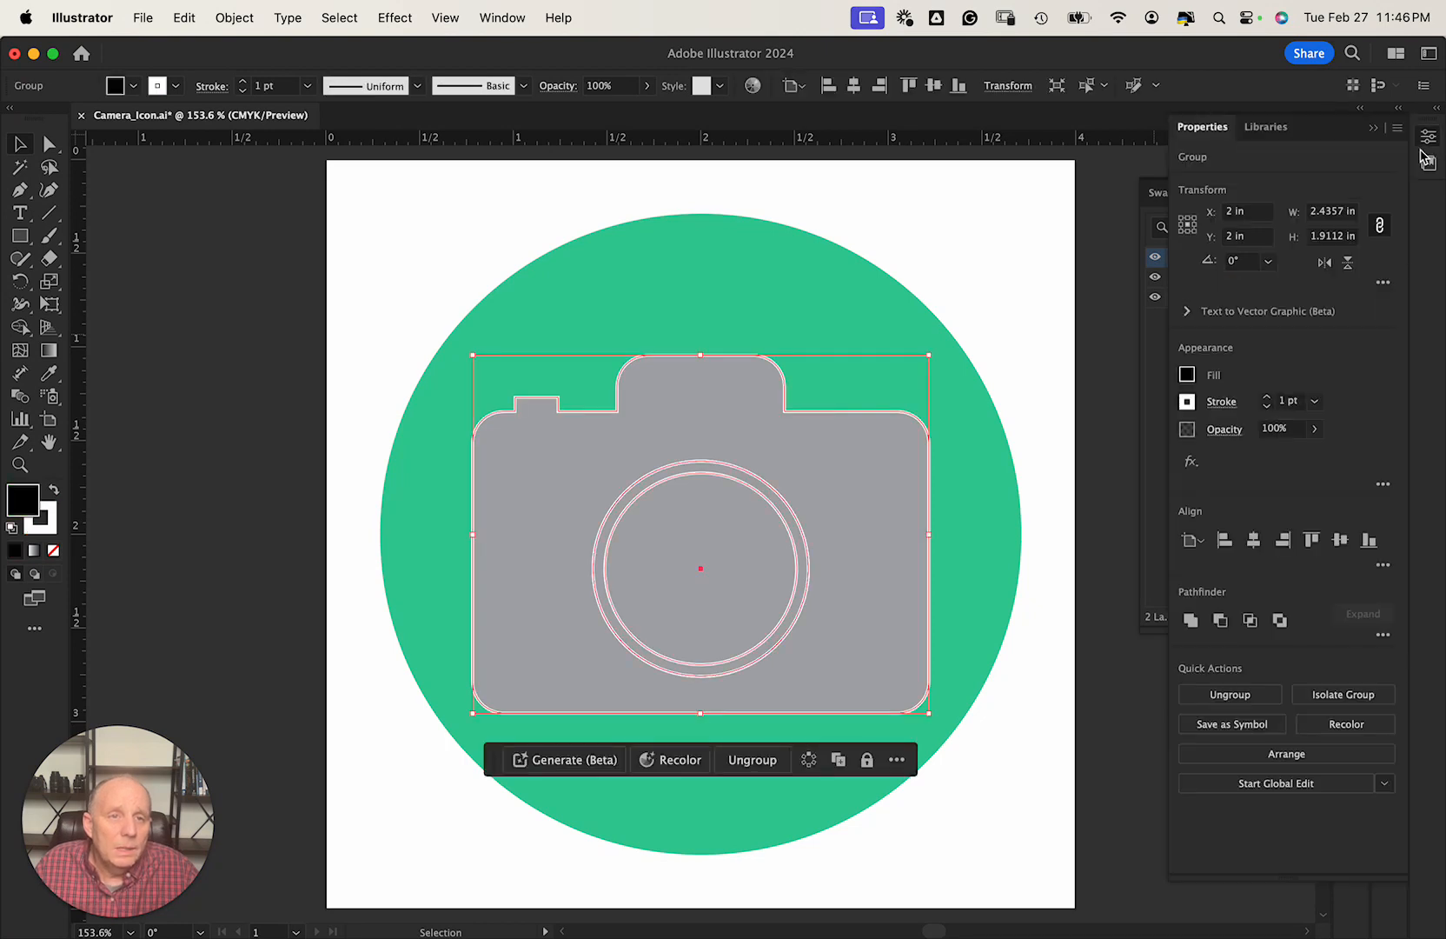
{"action": "left_click", "coordinate": [1314, 429]}
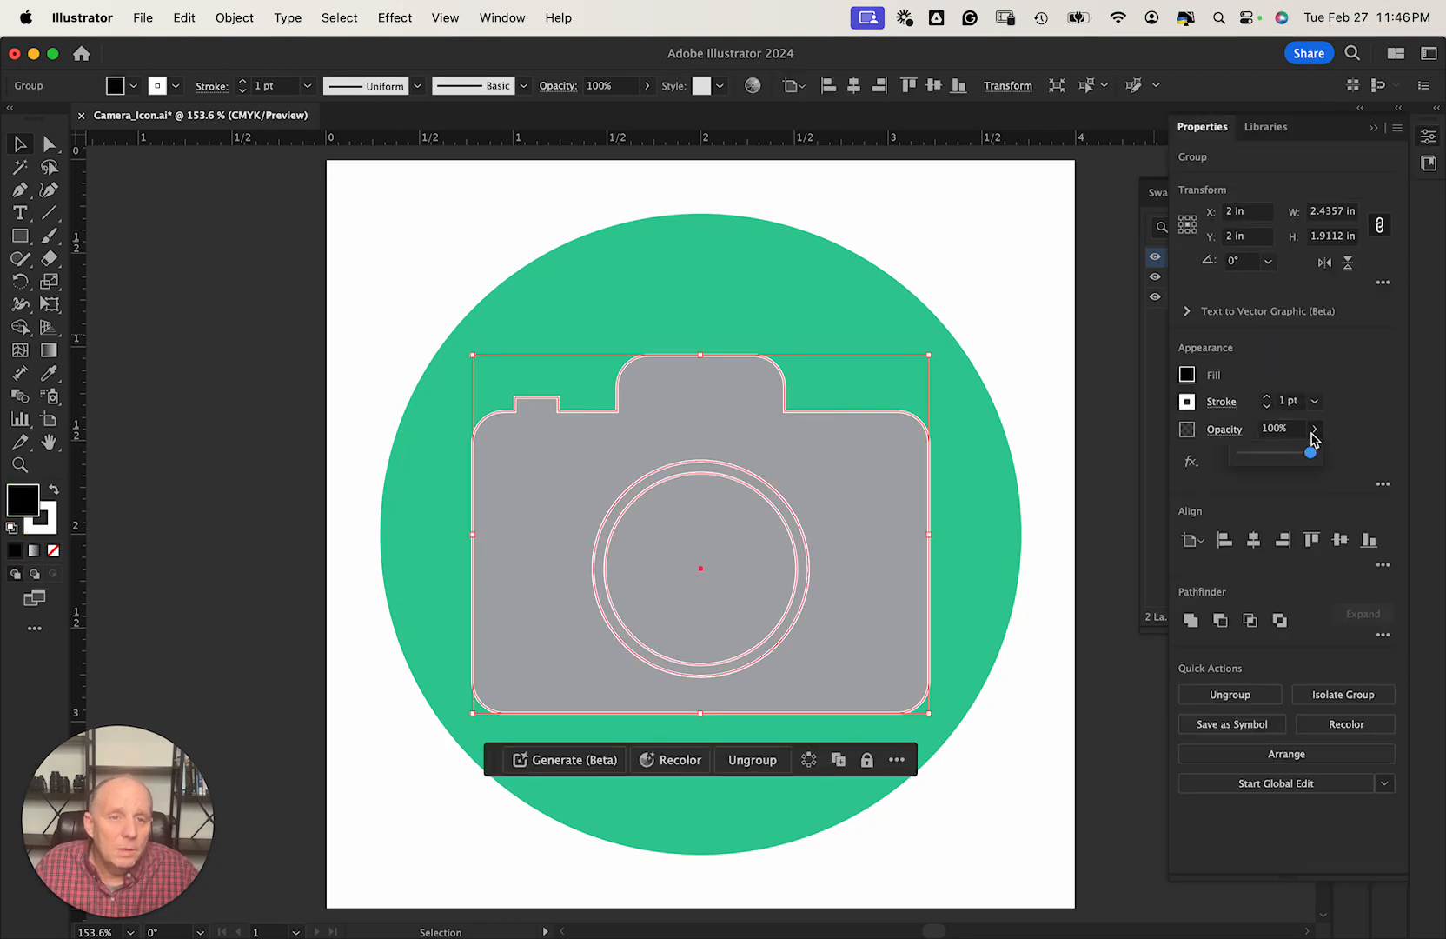
{"action": "left_click_drag", "start_coordinate": [1312, 453], "coordinate": [1283, 455]}
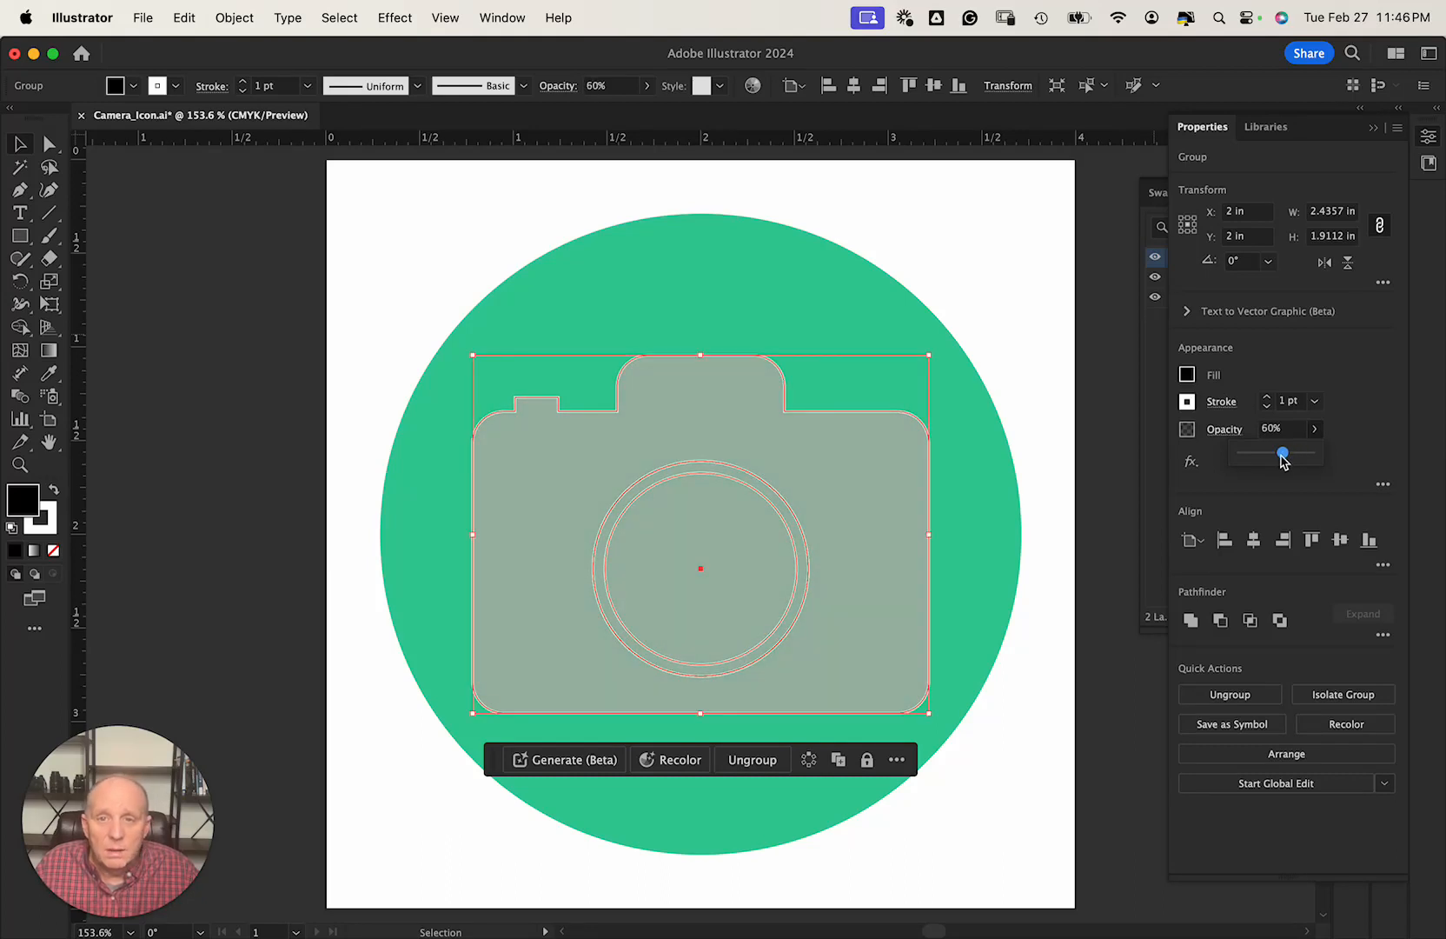
{"action": "left_click", "coordinate": [1034, 338]}
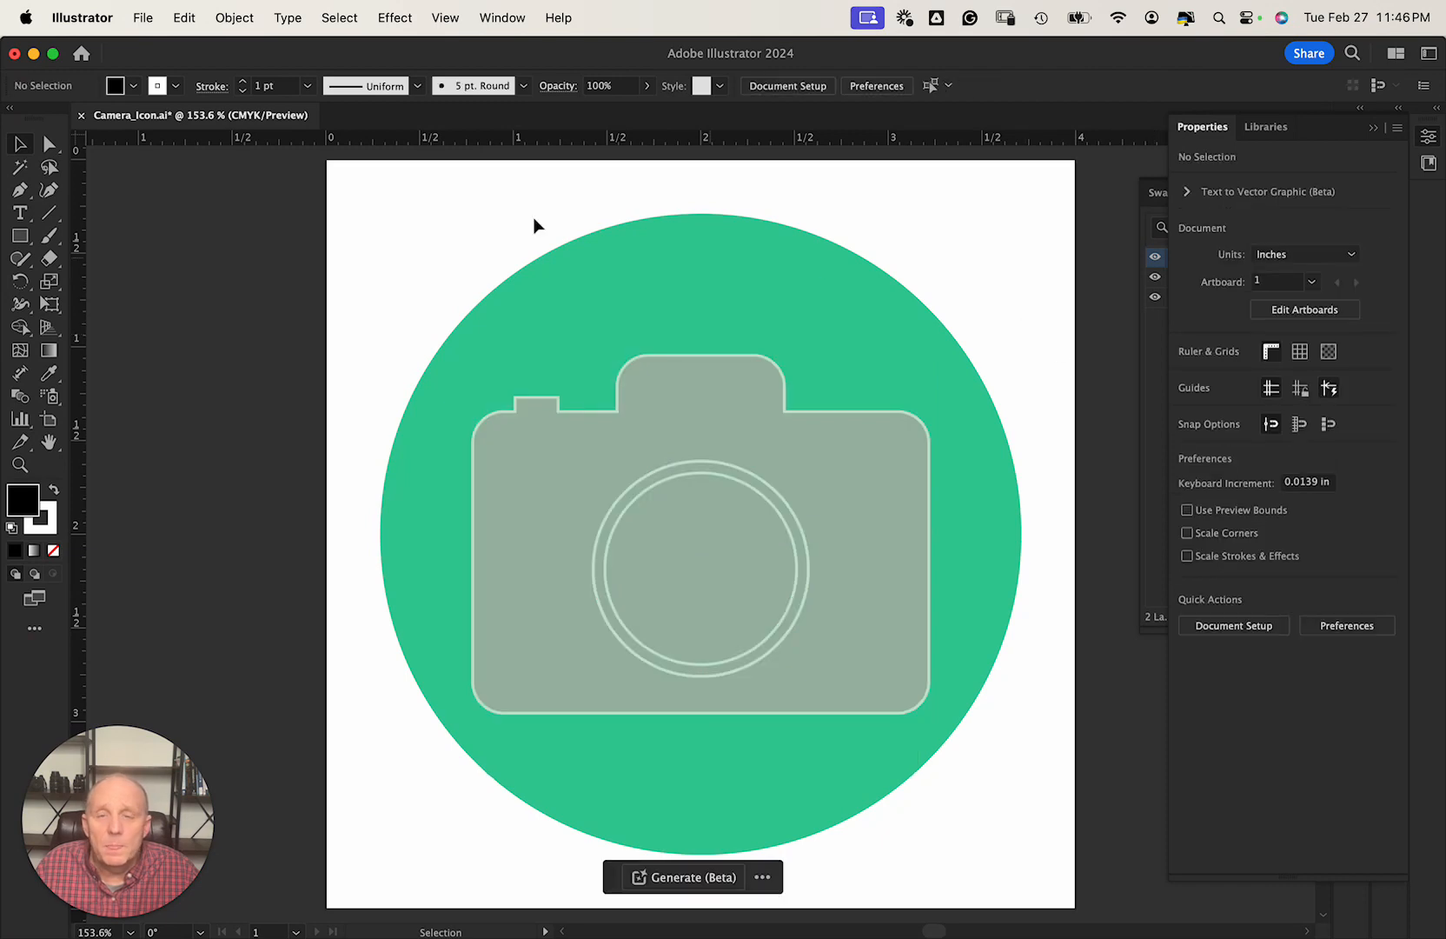
Save the camera icon document.
{"action": "left_click", "coordinate": [144, 19]}
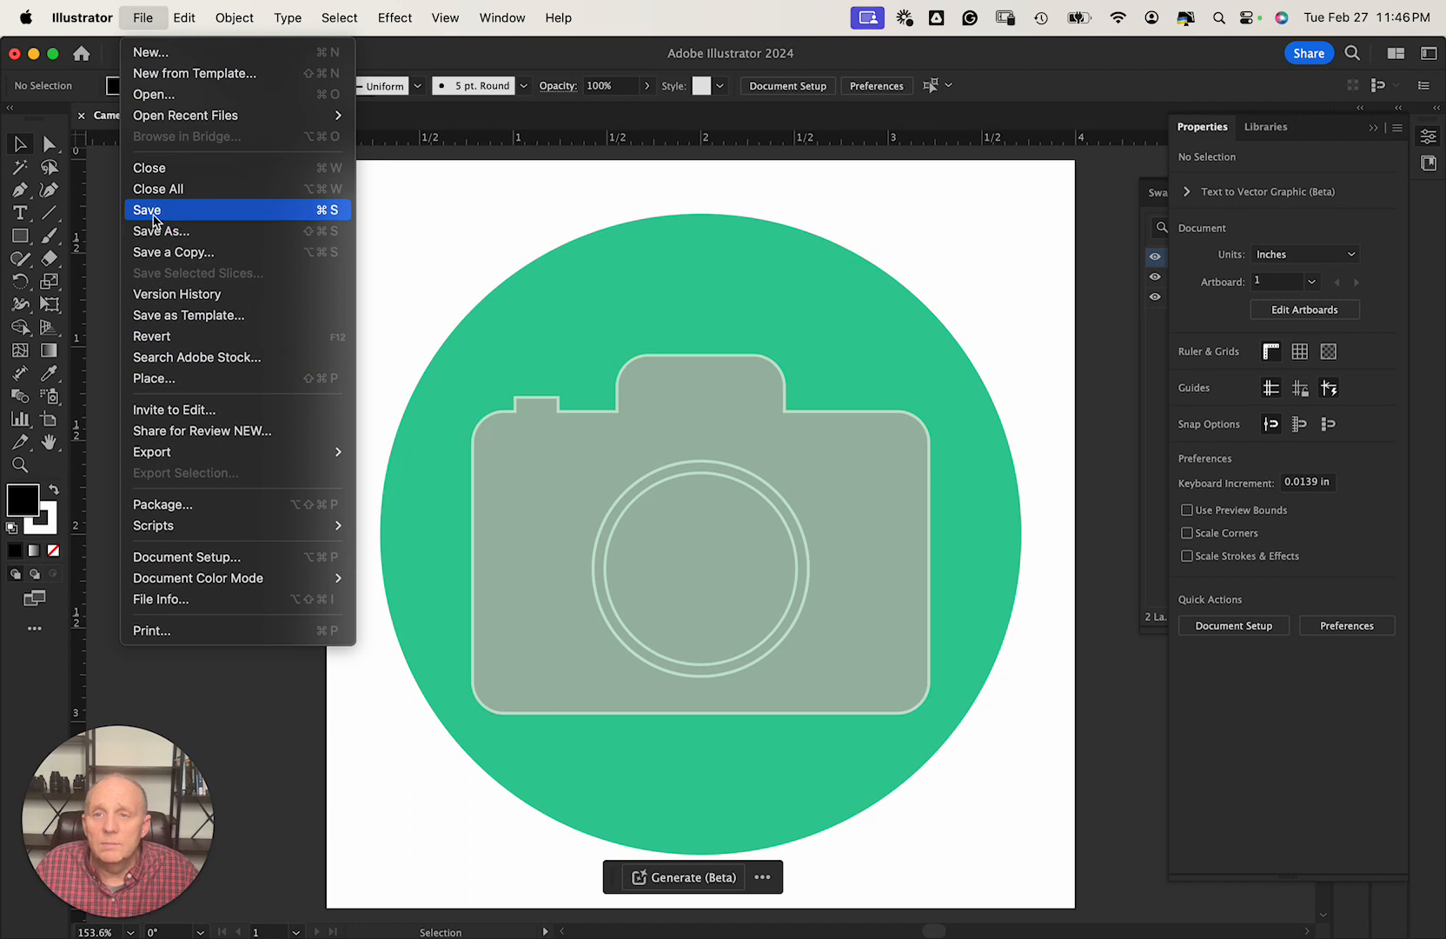
{"action": "left_click", "coordinate": [153, 209]}
{"action": "left_click", "coordinate": [142, 18]}
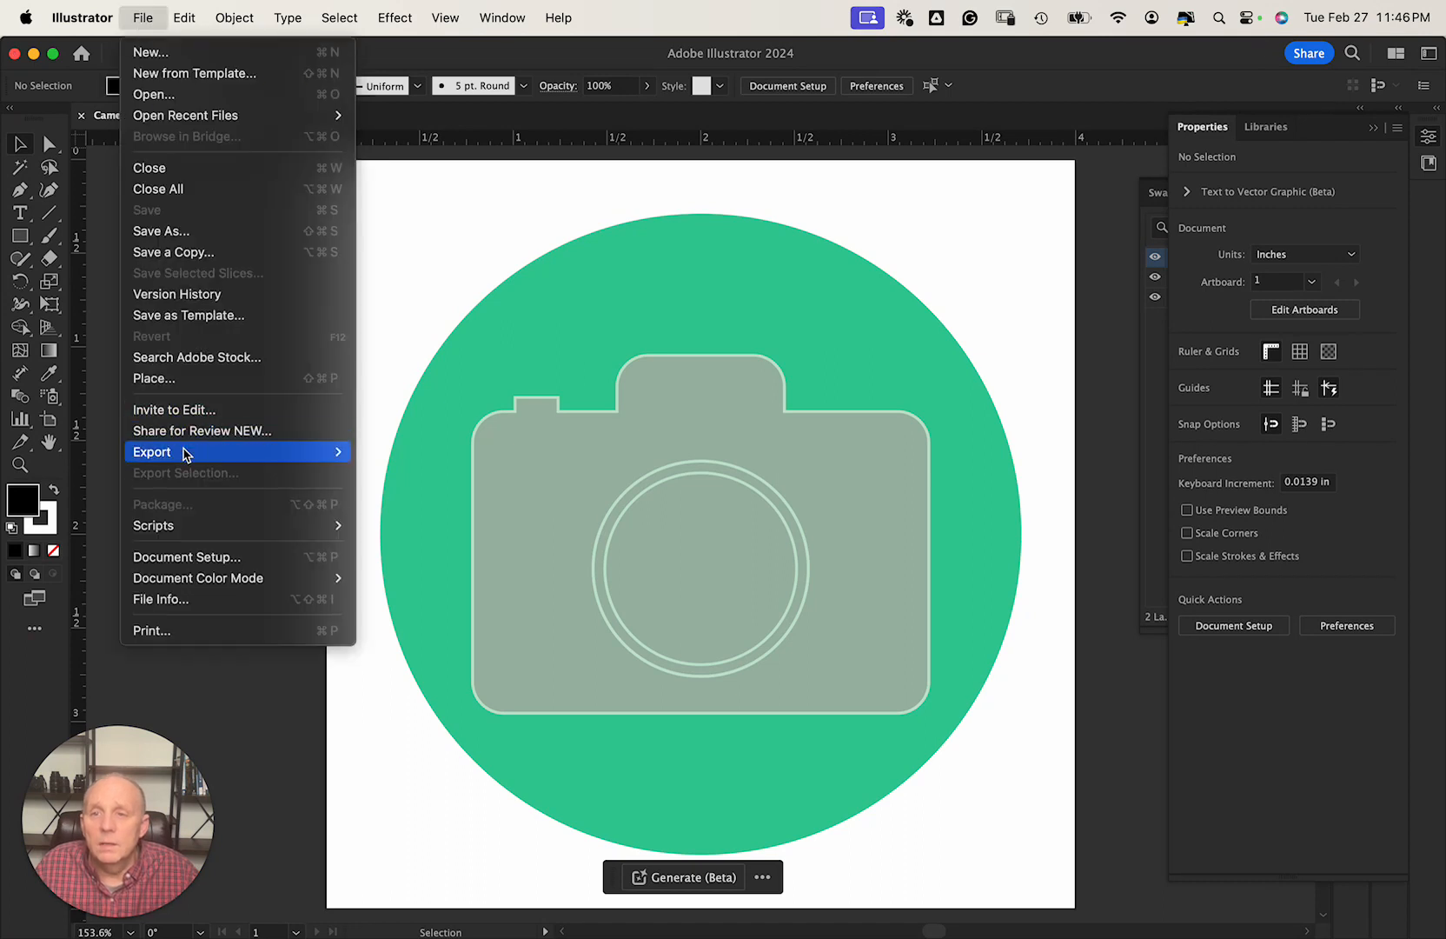
{"action": "left_click", "coordinate": [302, 453]}
Export Camera_Icon.png at High (300 ppi) with a transparent background.
{"action": "left_click", "coordinate": [143, 19]}
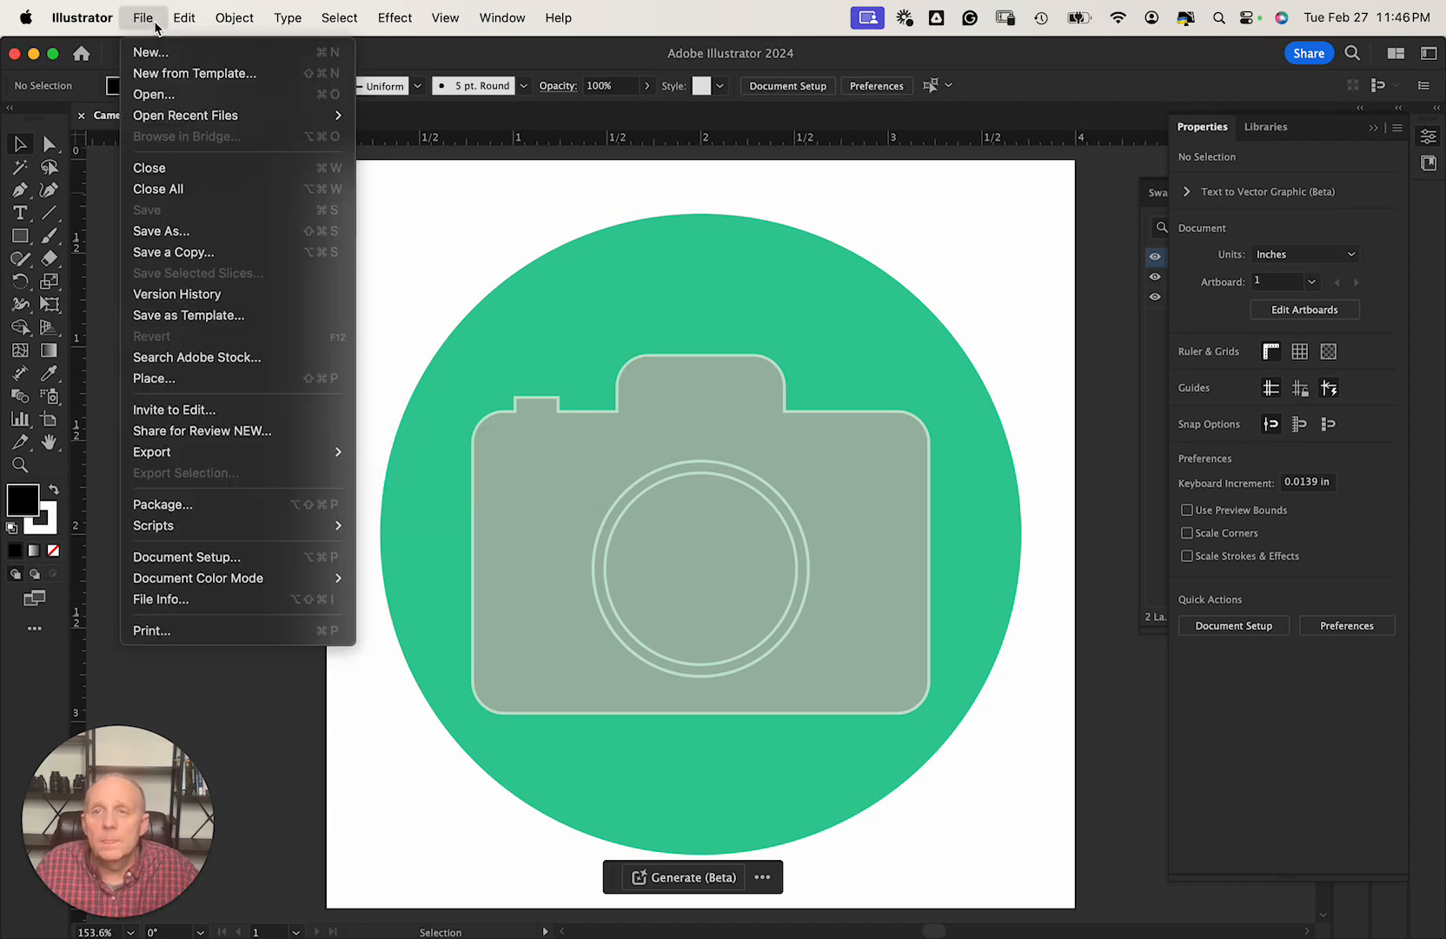
{"action": "mouse_move", "coordinate": [252, 452]}
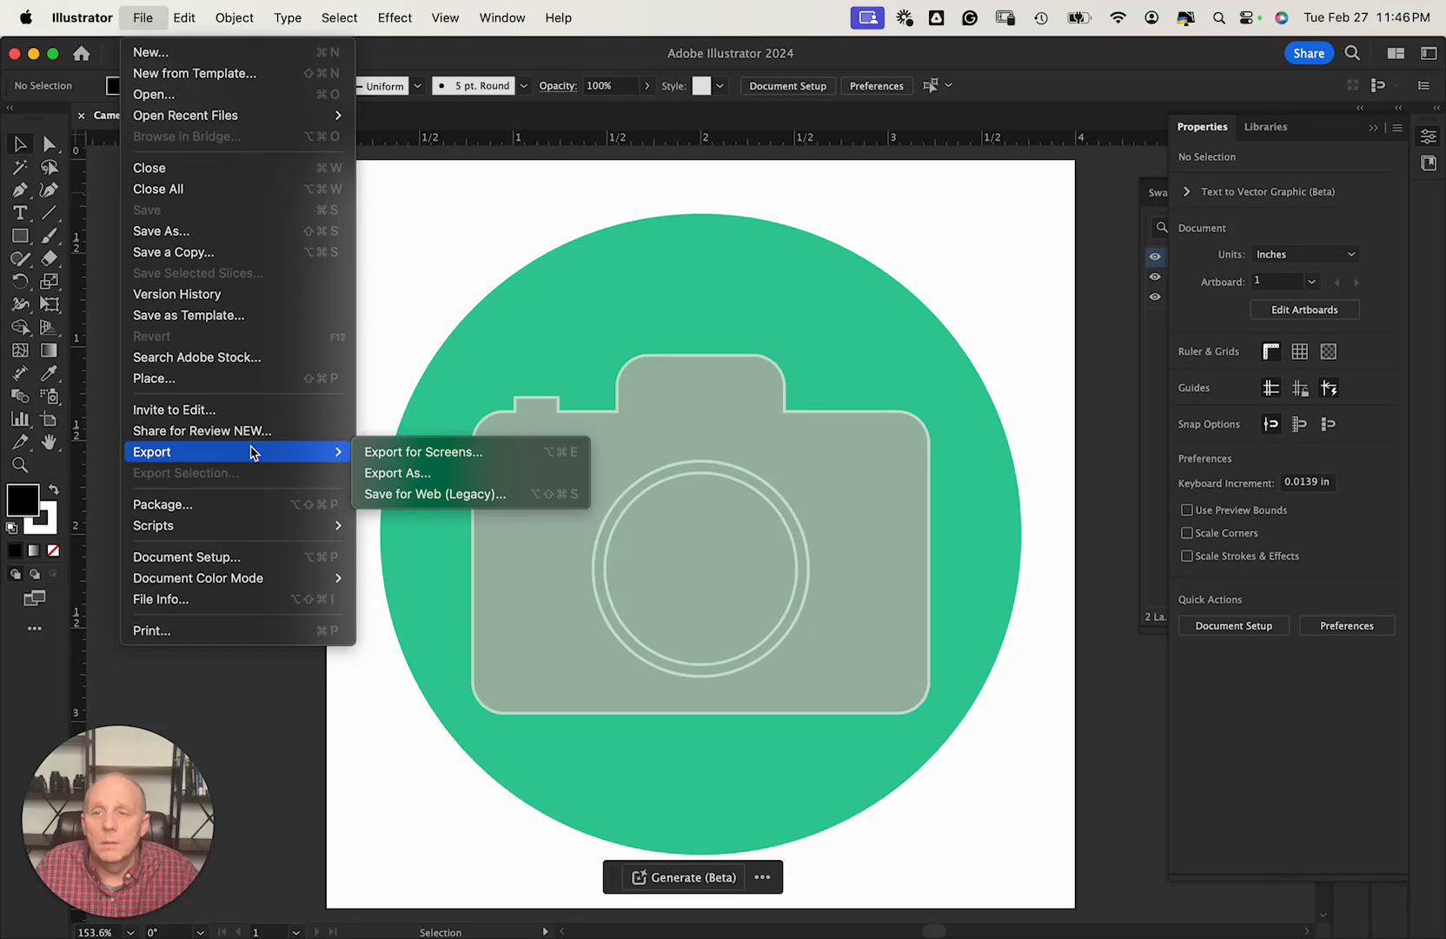
{"action": "left_click", "coordinate": [391, 472]}
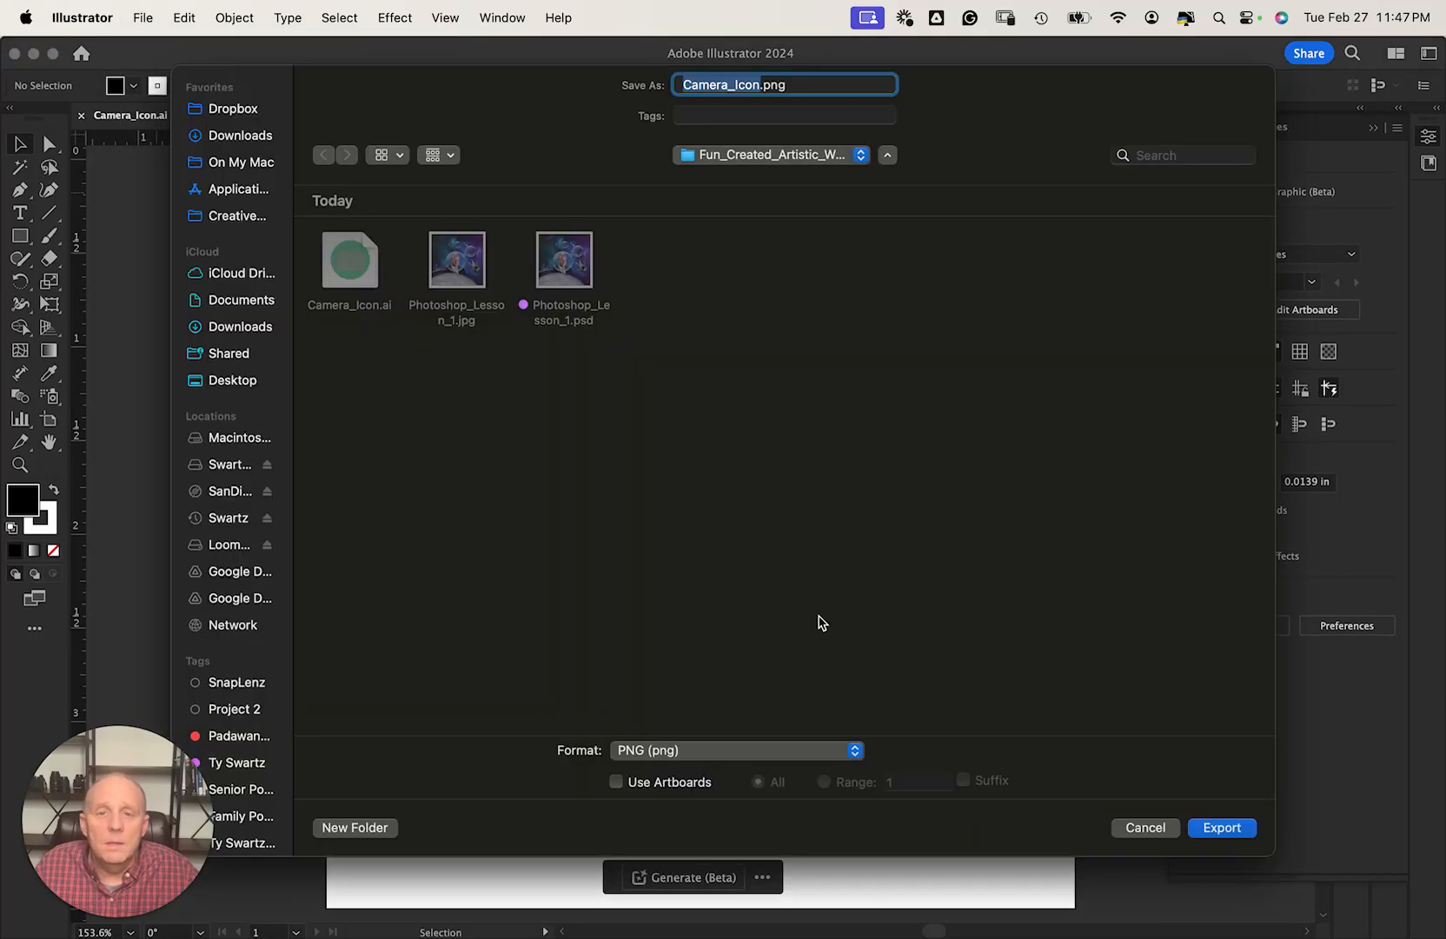
{"action": "left_click", "coordinate": [1221, 827]}
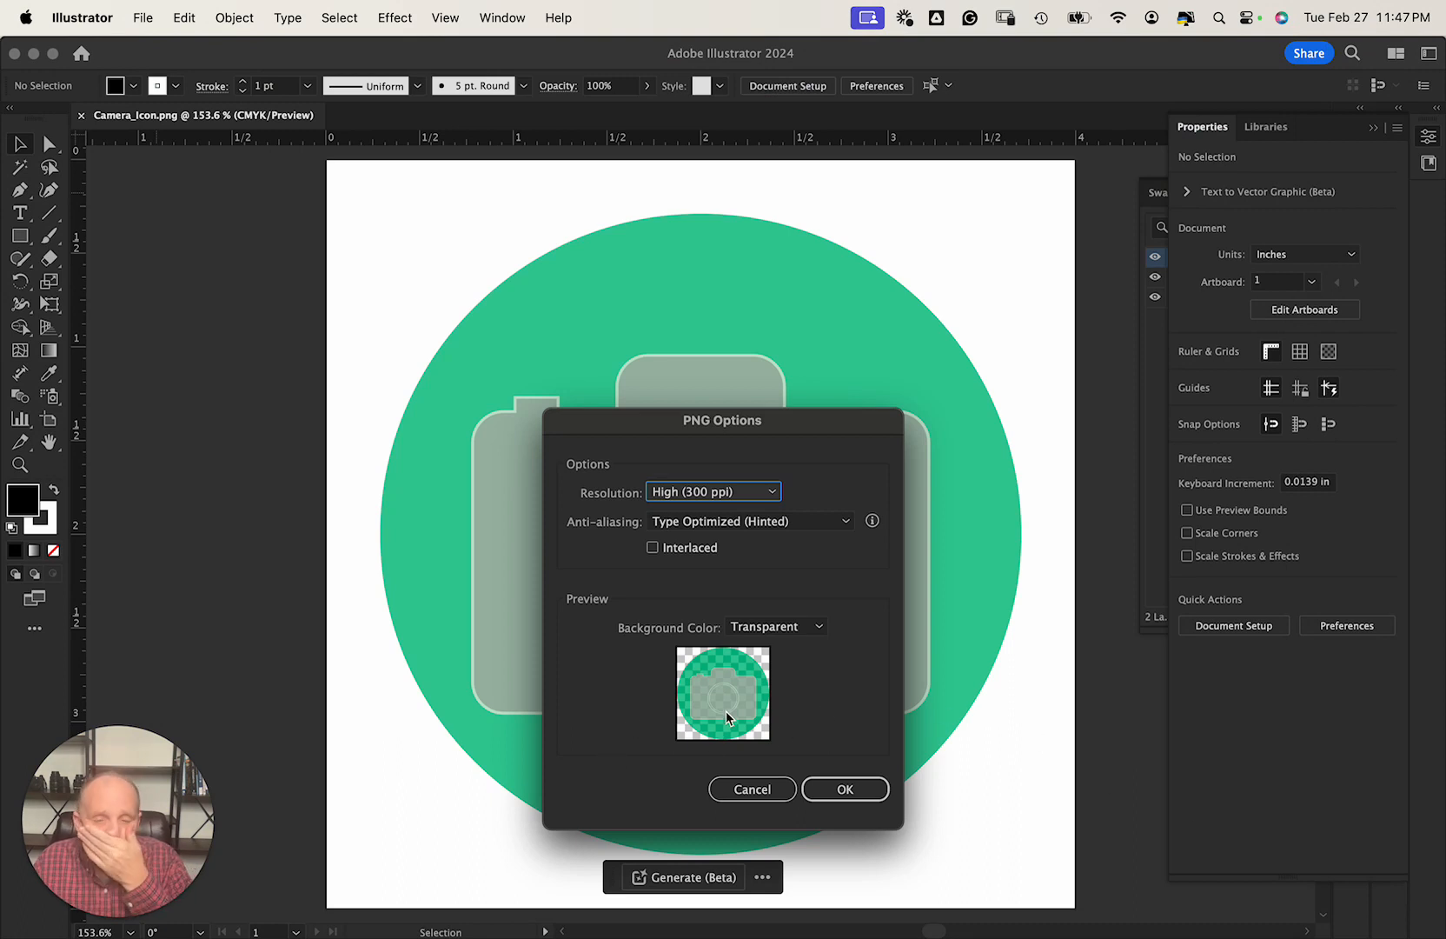
{"action": "left_click", "coordinate": [880, 788]}
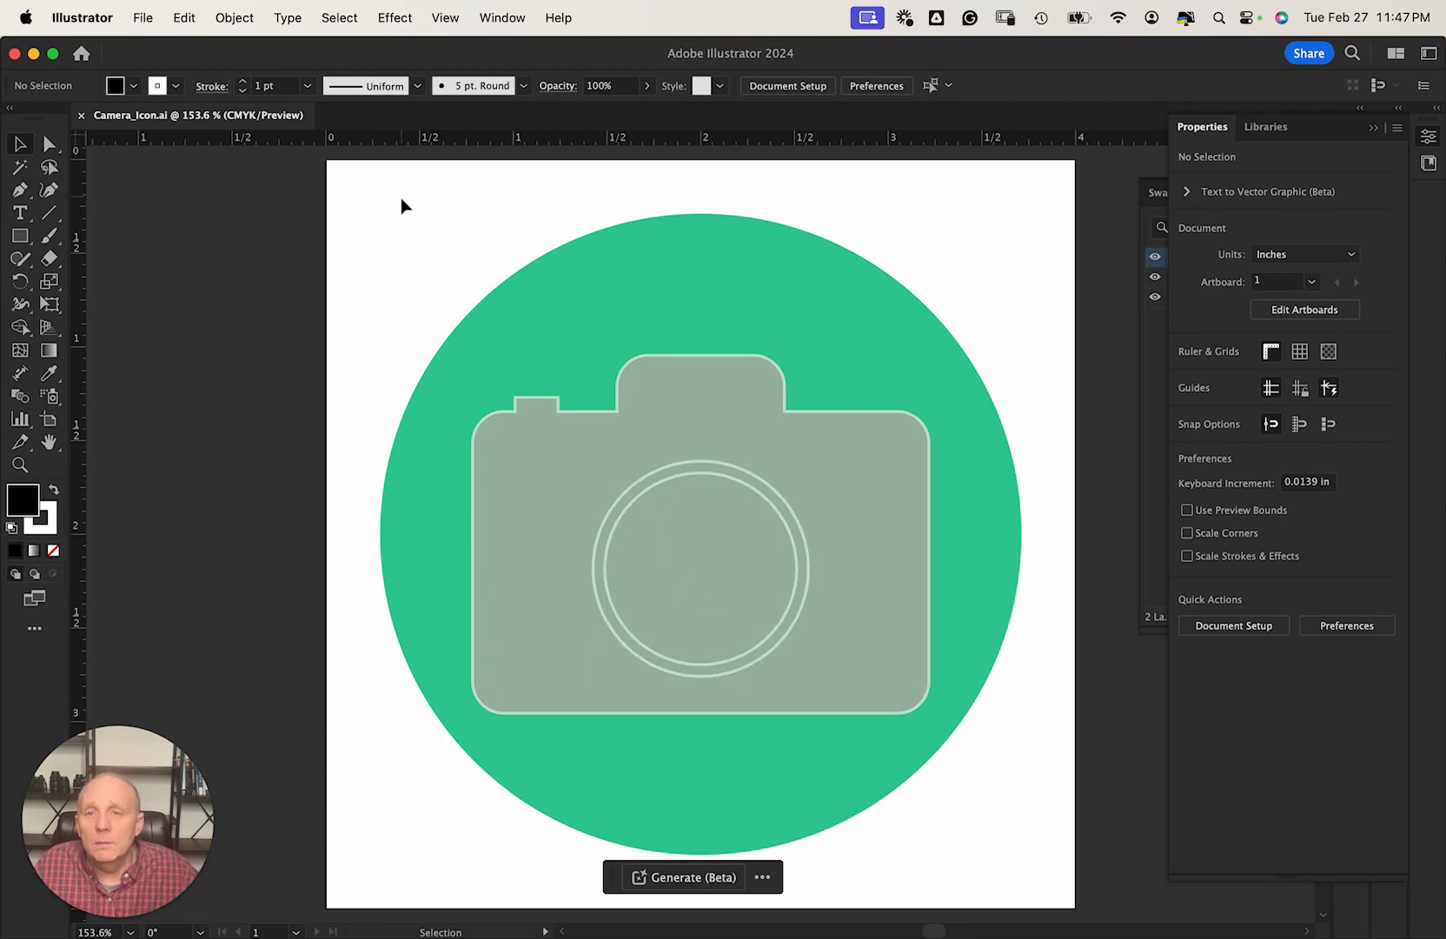
{"action": "left_click", "coordinate": [143, 19]}
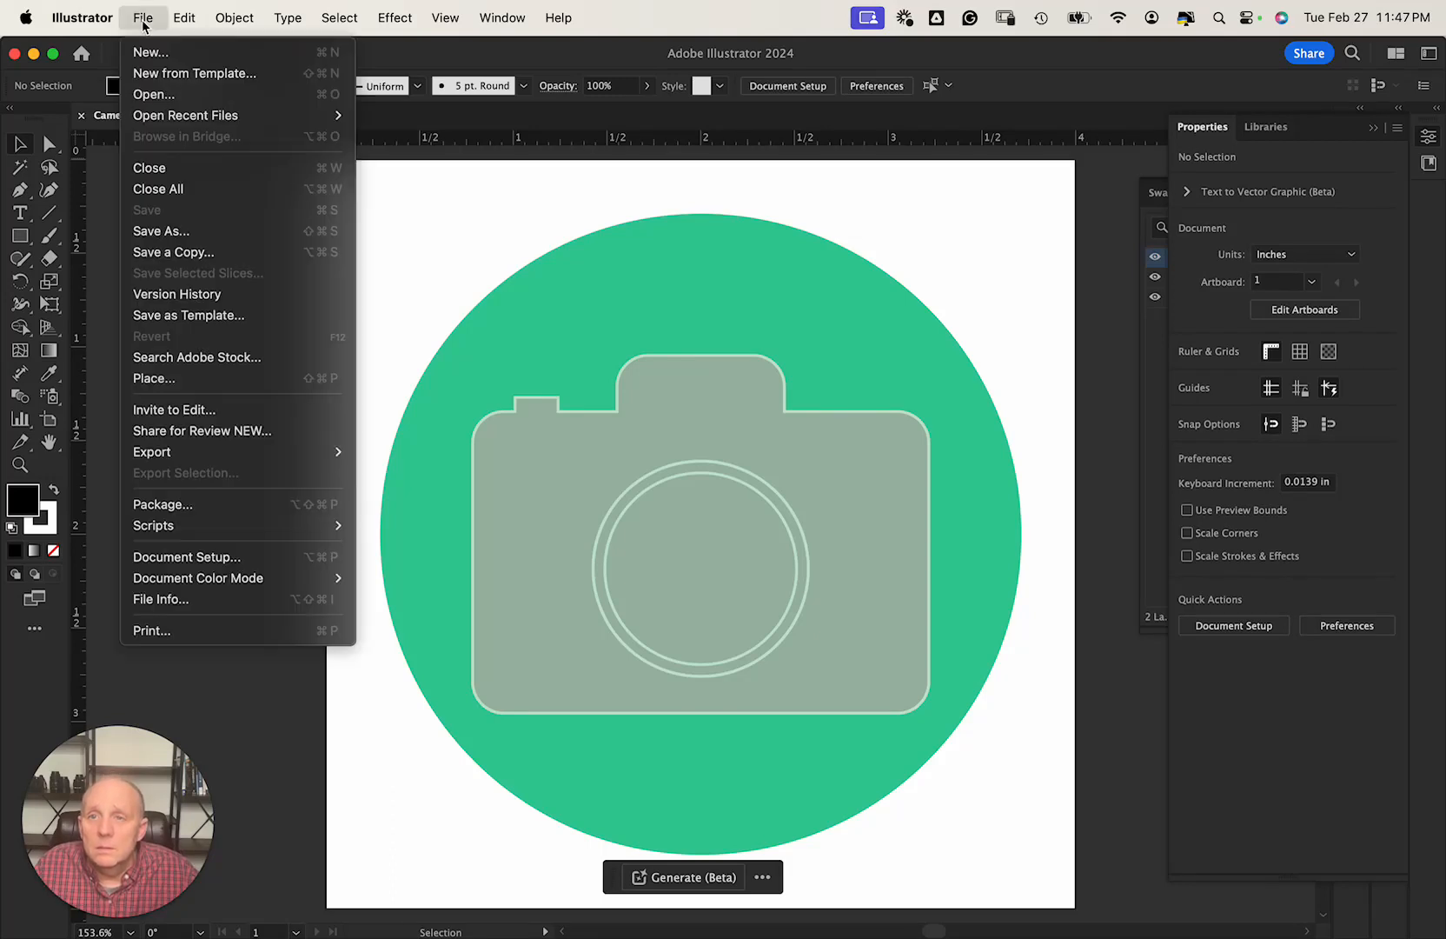
{"action": "left_click", "coordinate": [143, 19]}
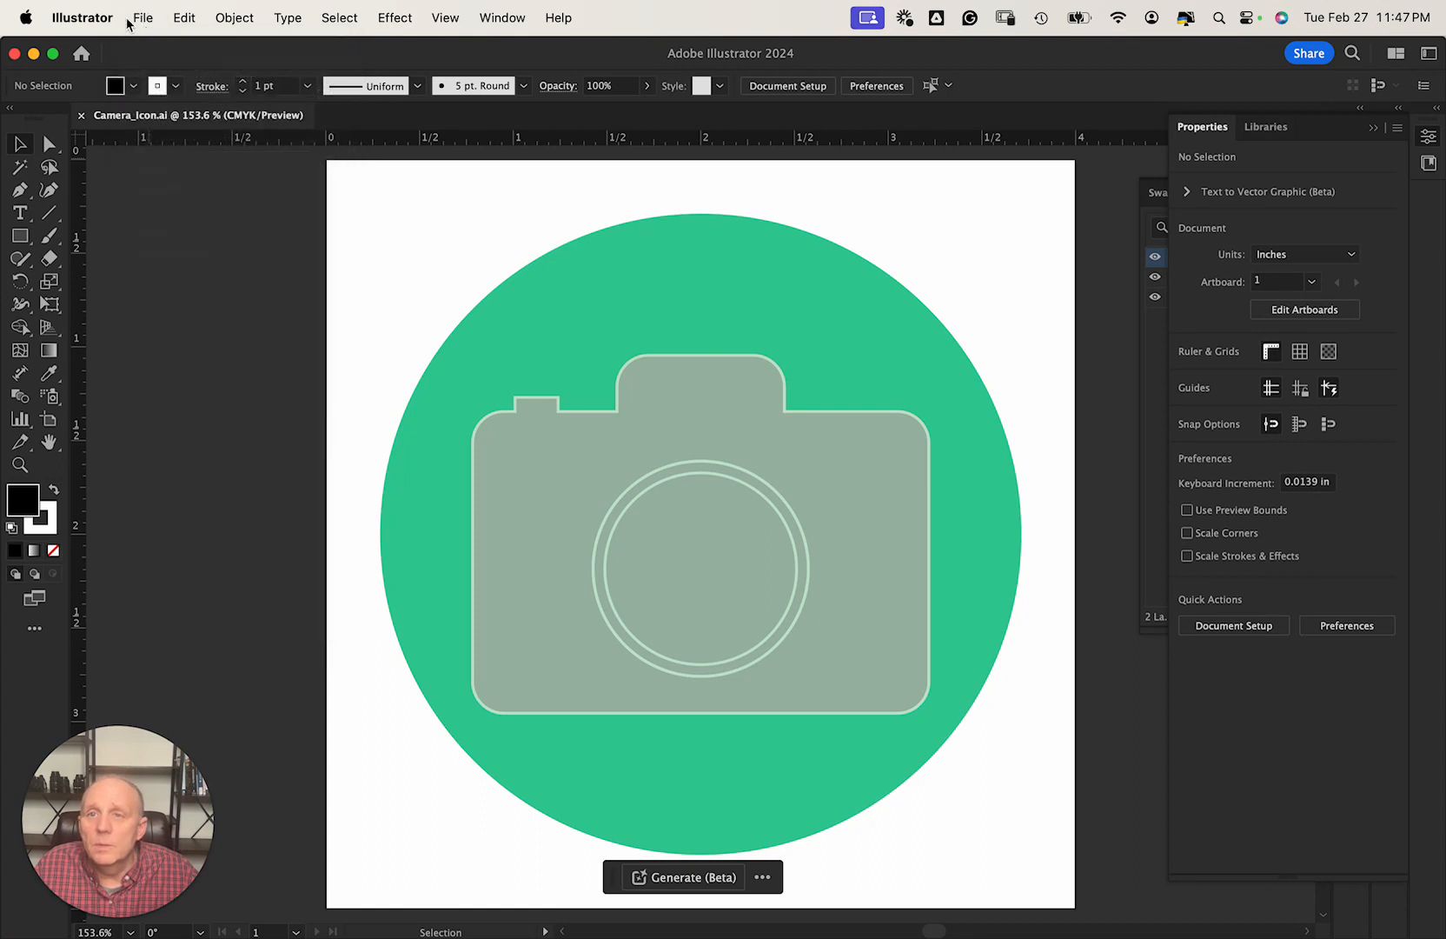
{"action": "left_click", "coordinate": [150, 21]}
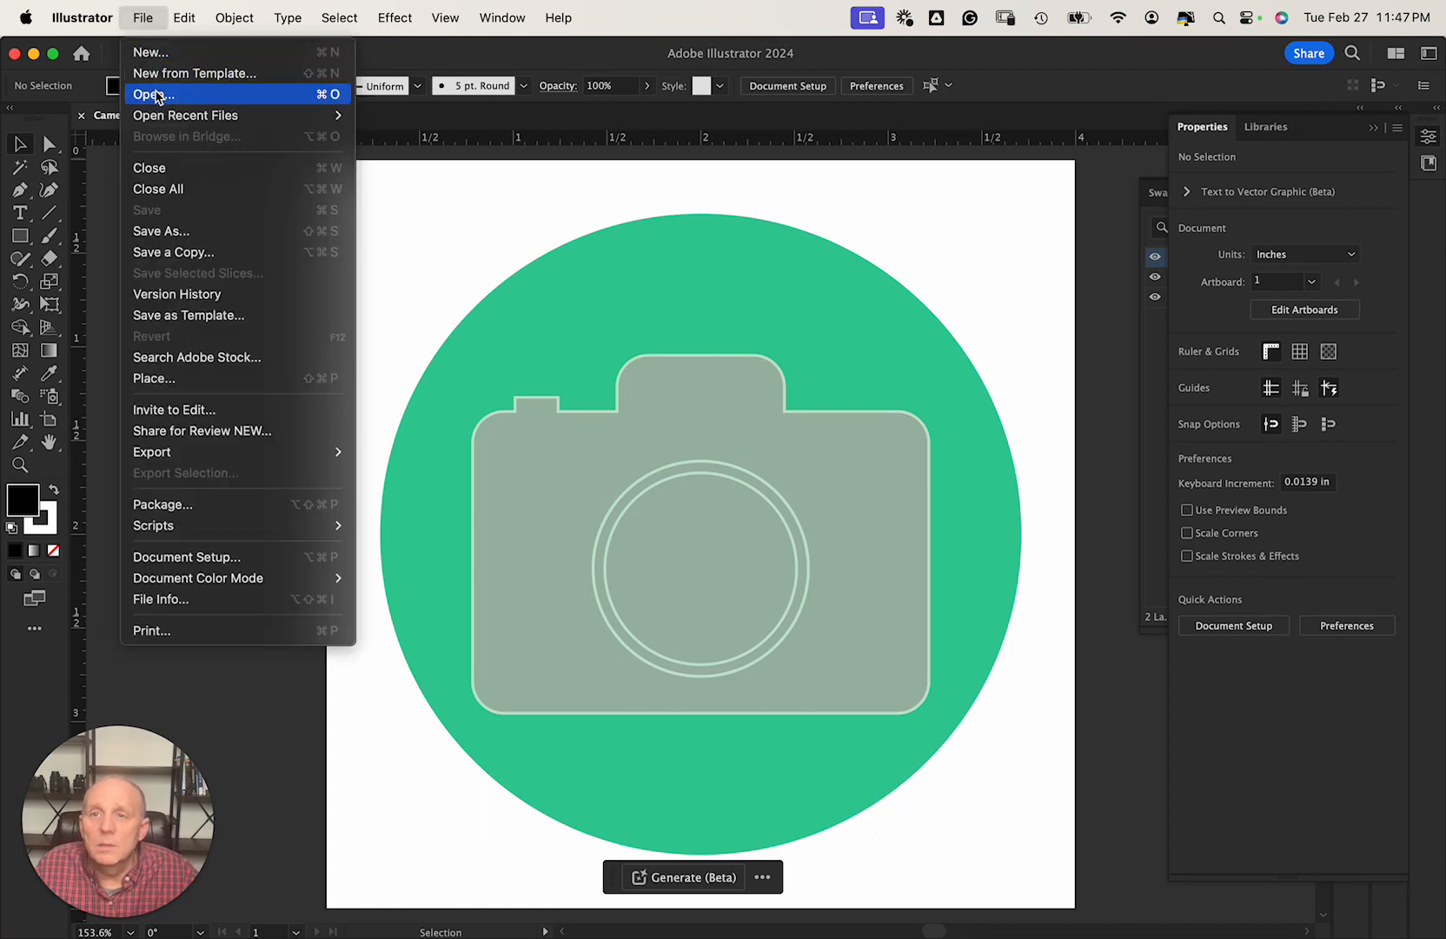
{"action": "mouse_move", "coordinate": [176, 118]}
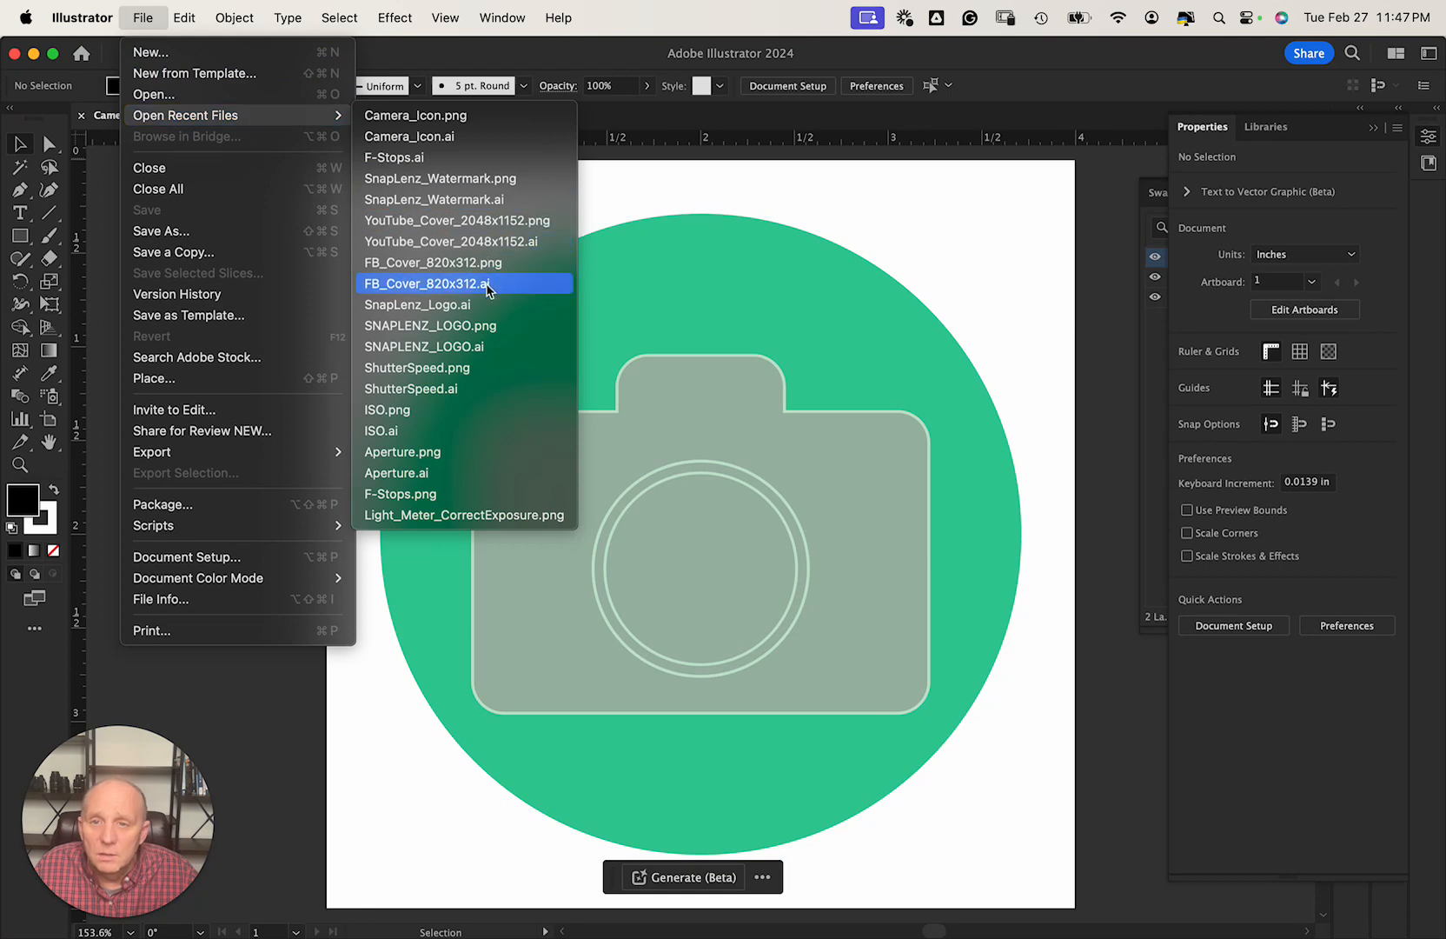
{"action": "left_click", "coordinate": [424, 411]}
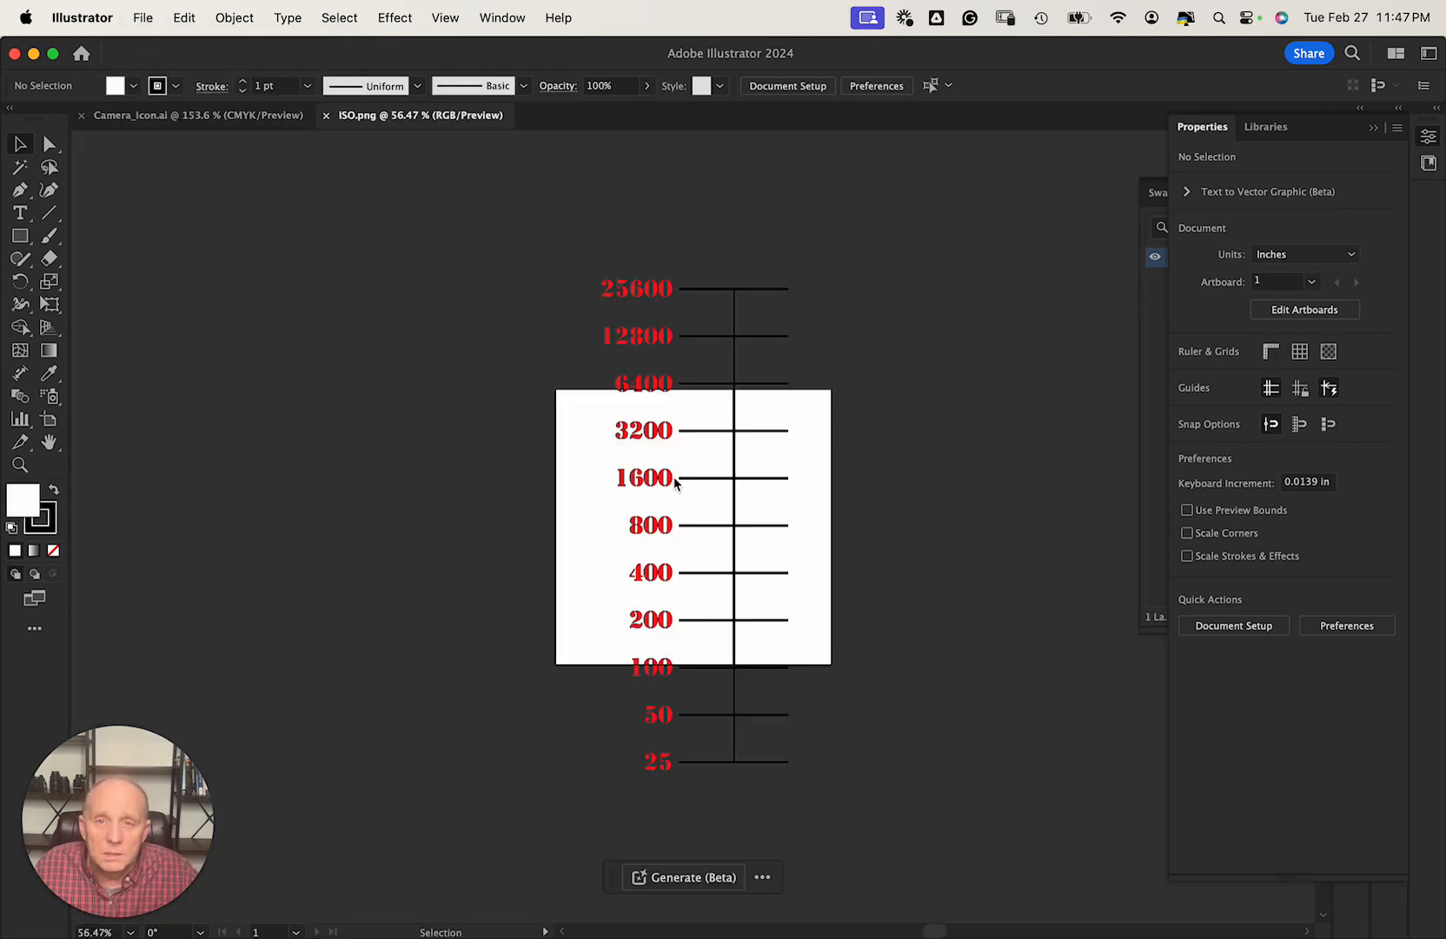
{"action": "left_click", "coordinate": [150, 21]}
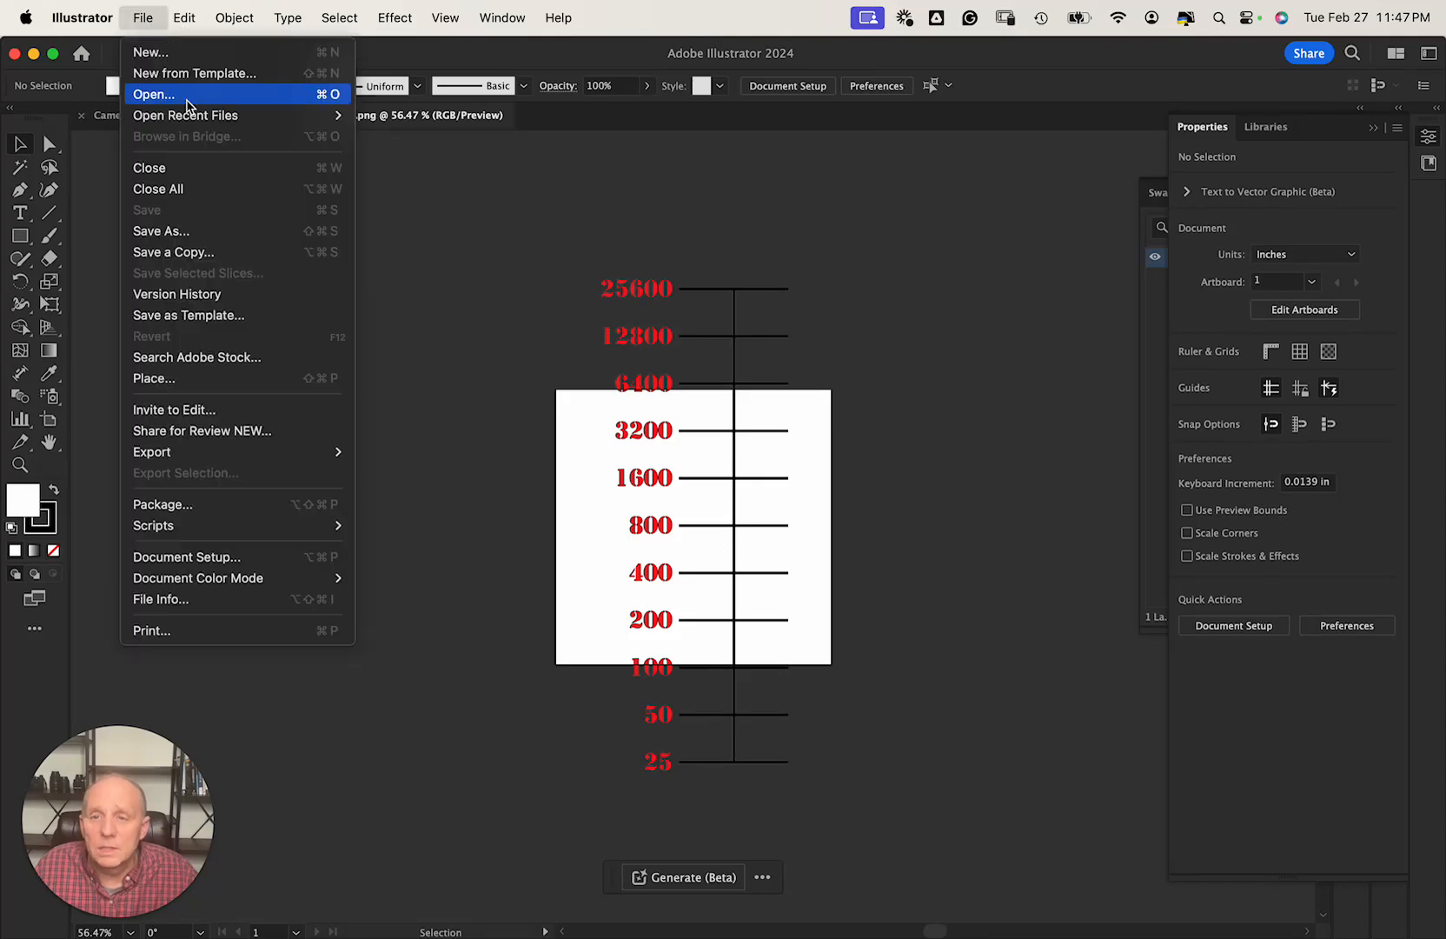
{"action": "mouse_move", "coordinate": [178, 126]}
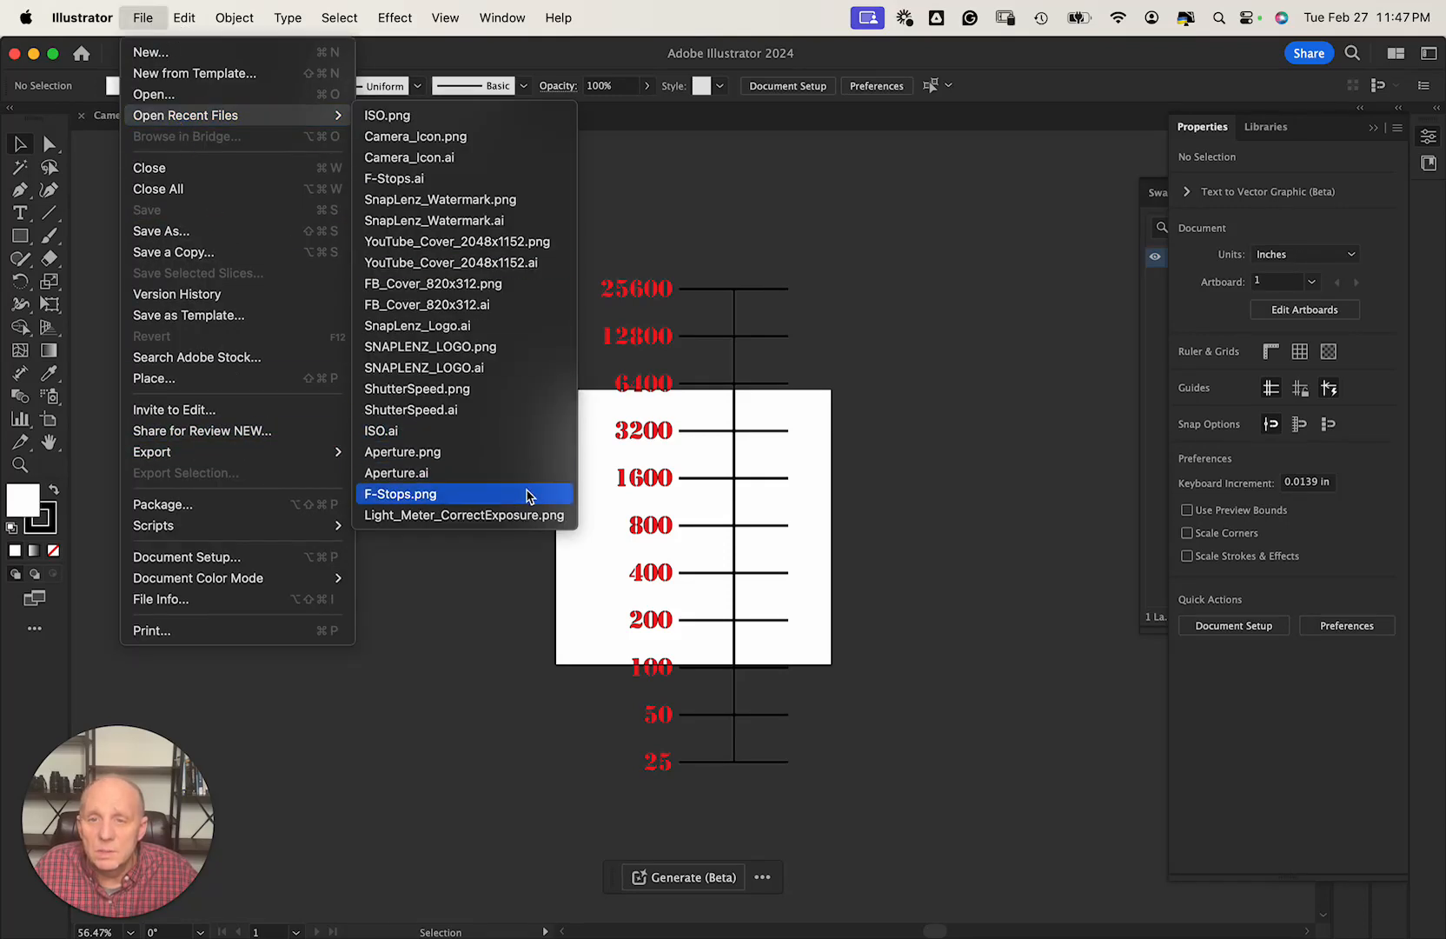
{"action": "left_click", "coordinate": [435, 516]}
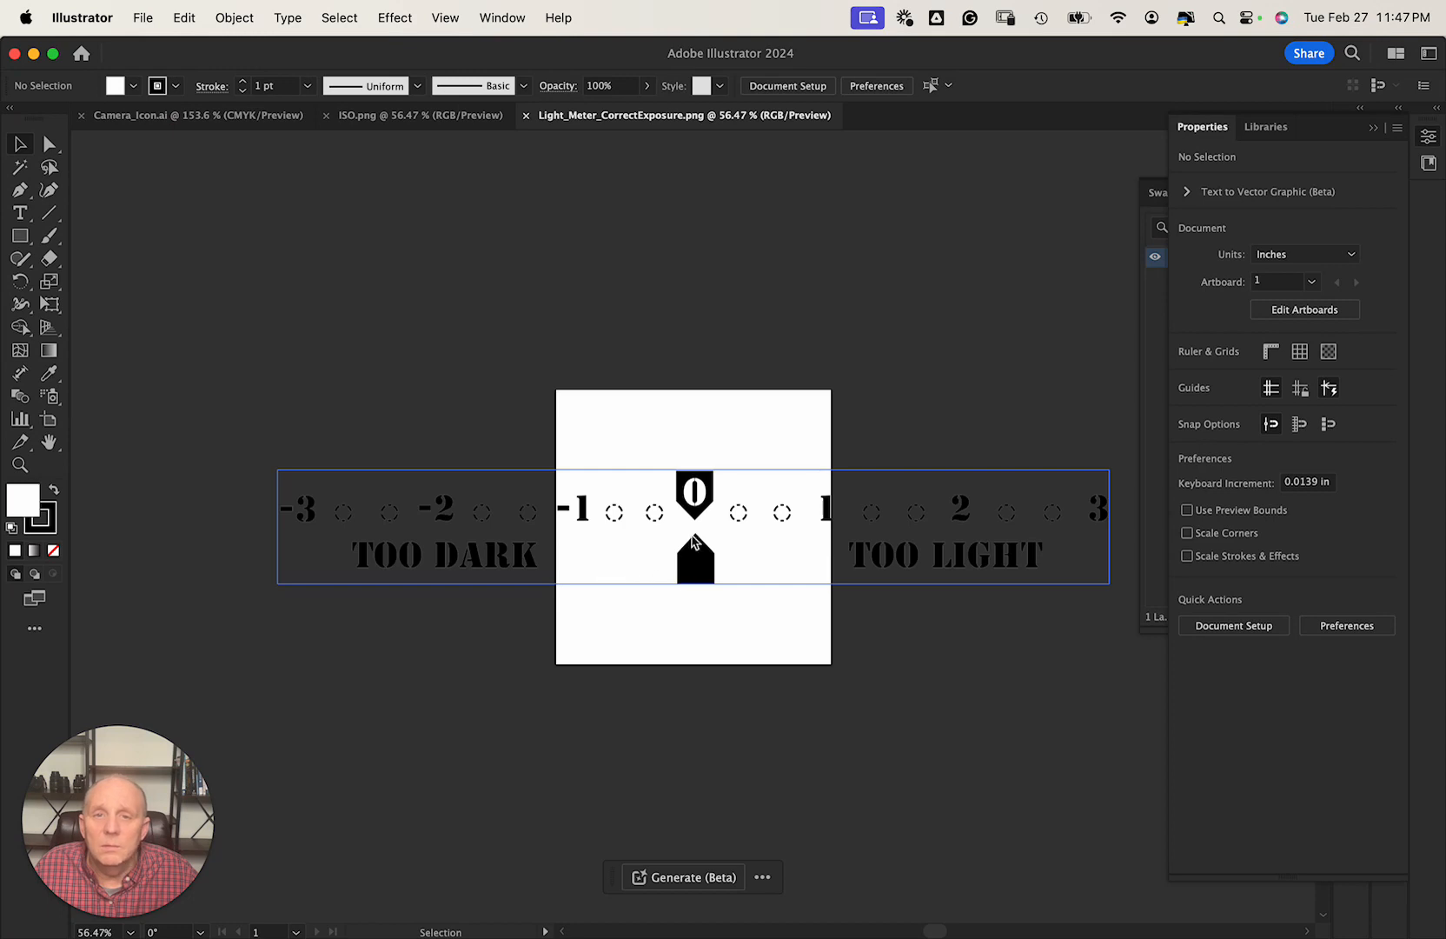
{"action": "left_click", "coordinate": [527, 117]}
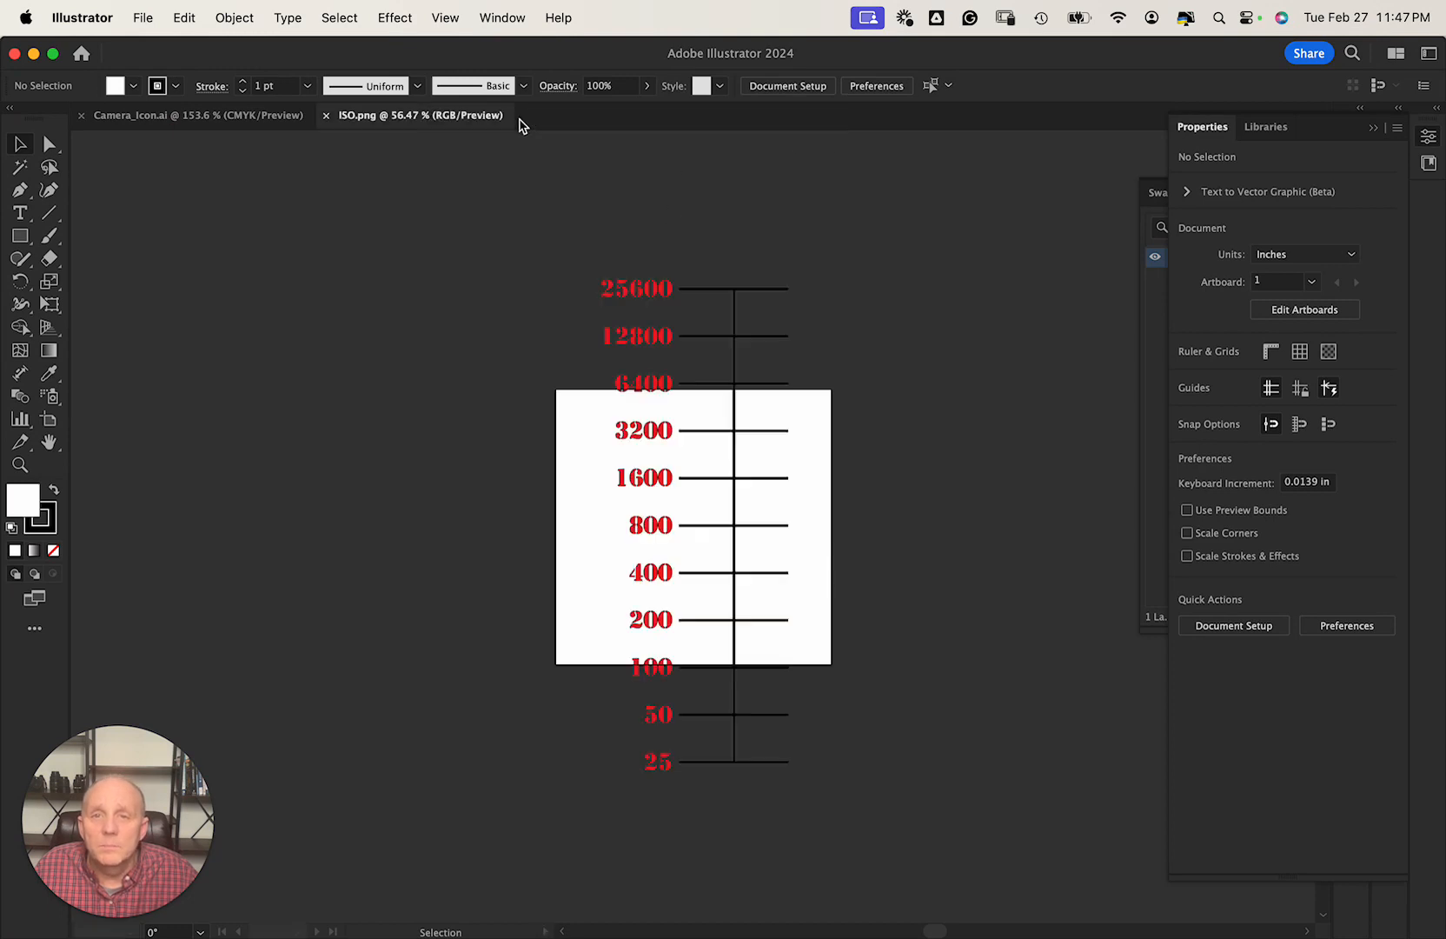
{"action": "left_click", "coordinate": [326, 117]}
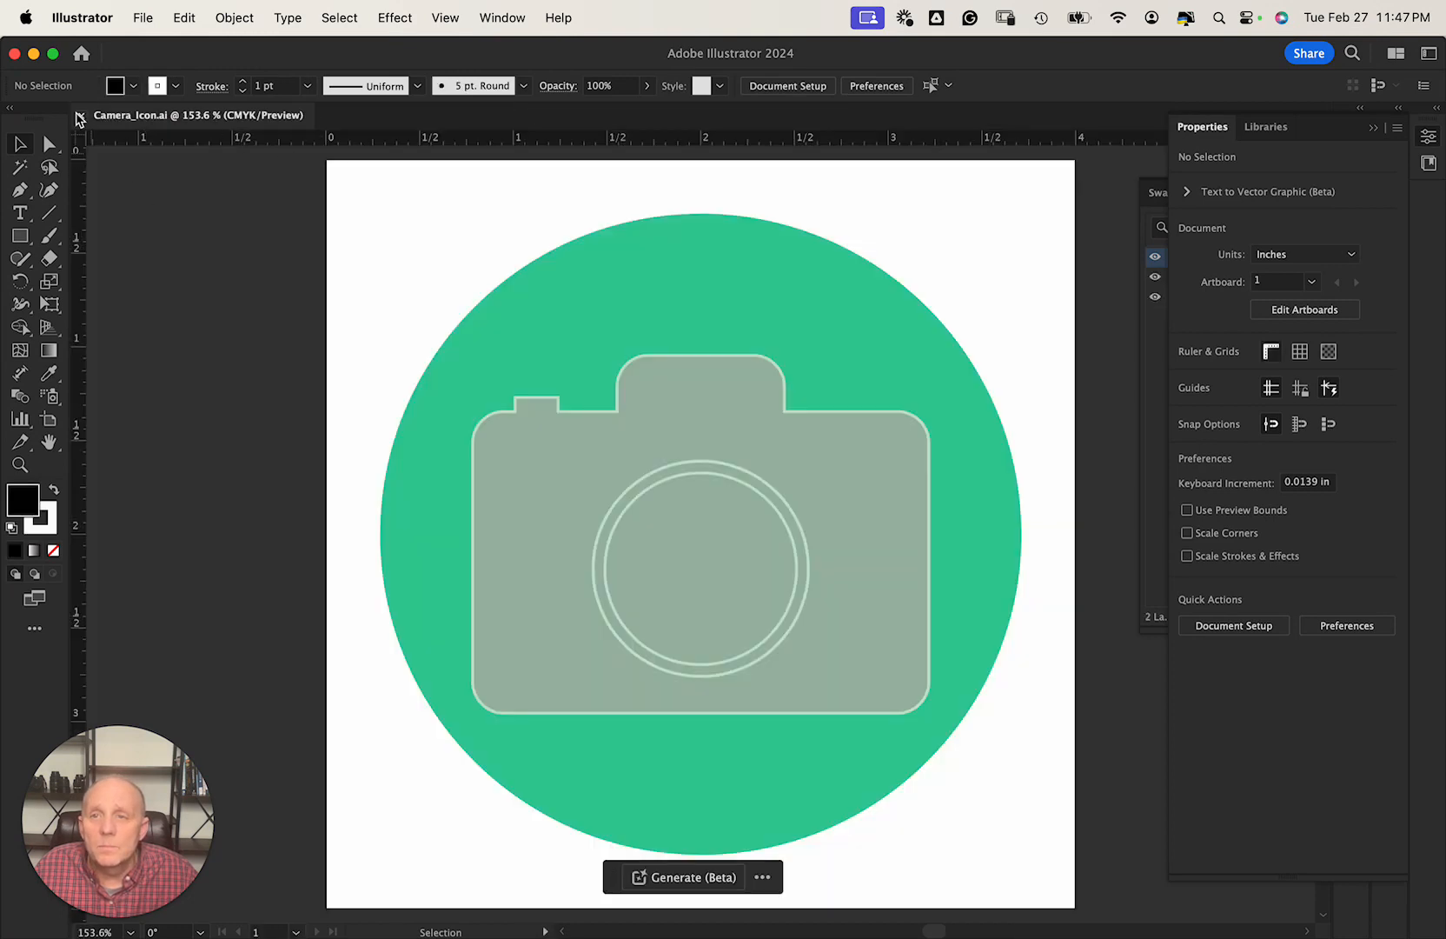
Move the Illustrator window down to view the desktop, back up, then reopen the File menu.
{"action": "left_click", "coordinate": [144, 19]}
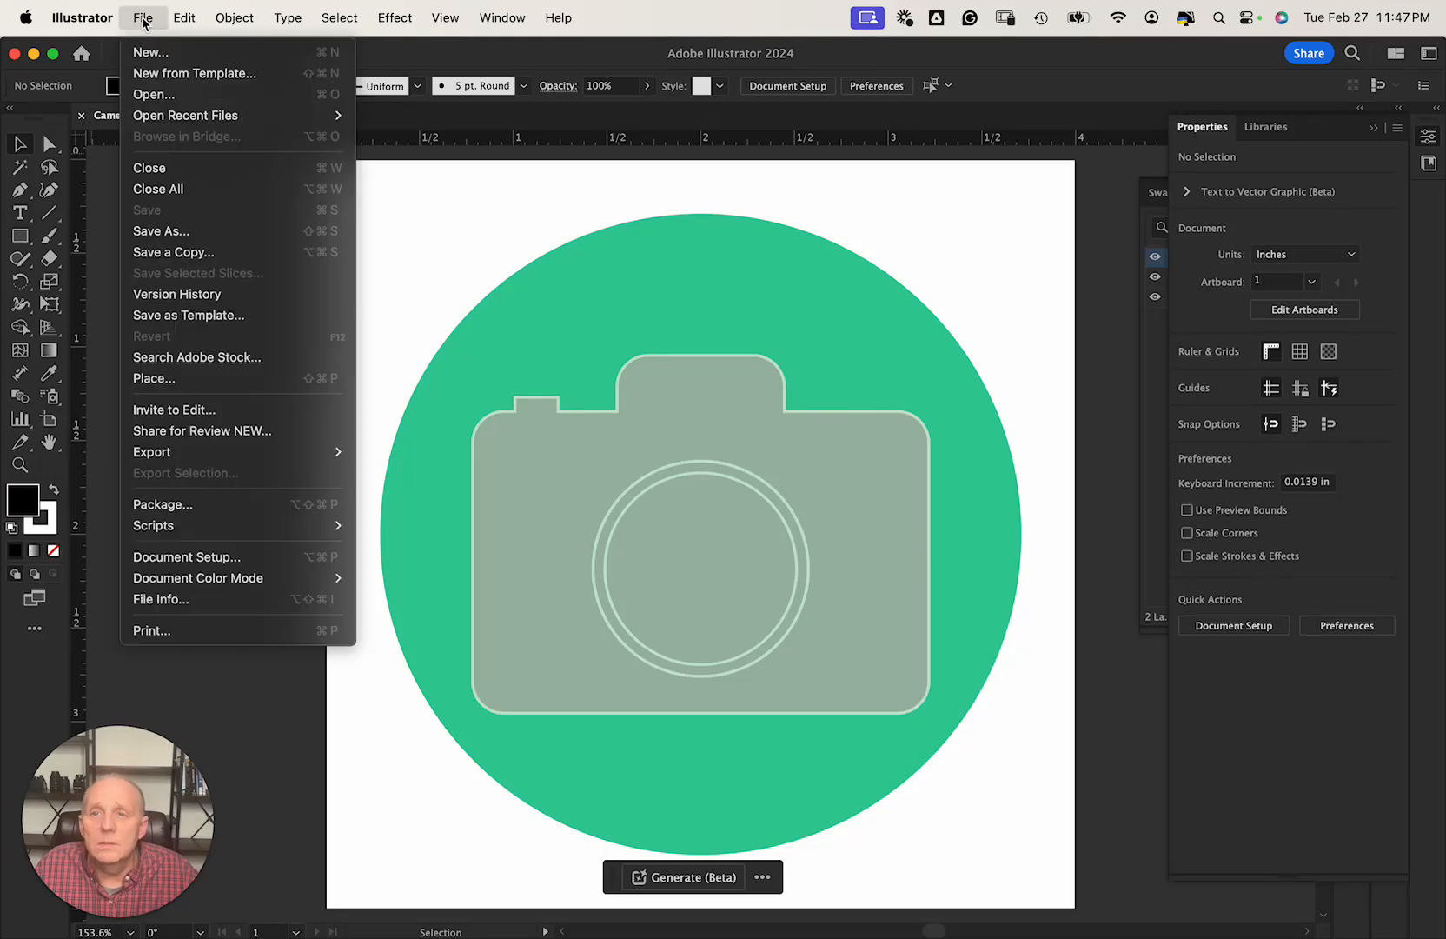
{"action": "left_click", "coordinate": [201, 39]}
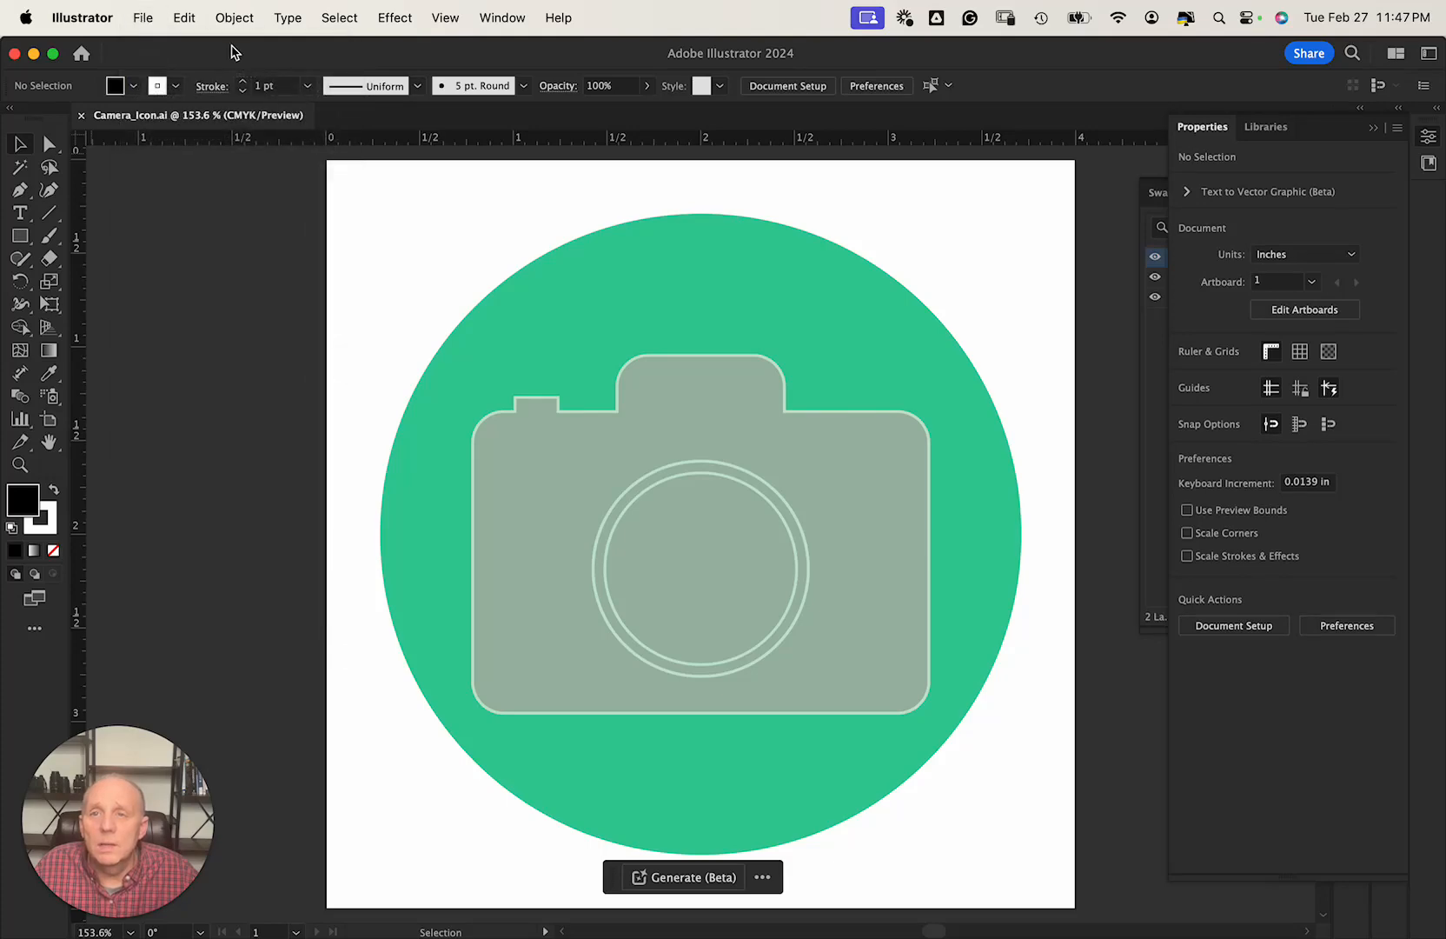
{"action": "left_click_drag", "start_coordinate": [231, 53], "coordinate": [203, 525]}
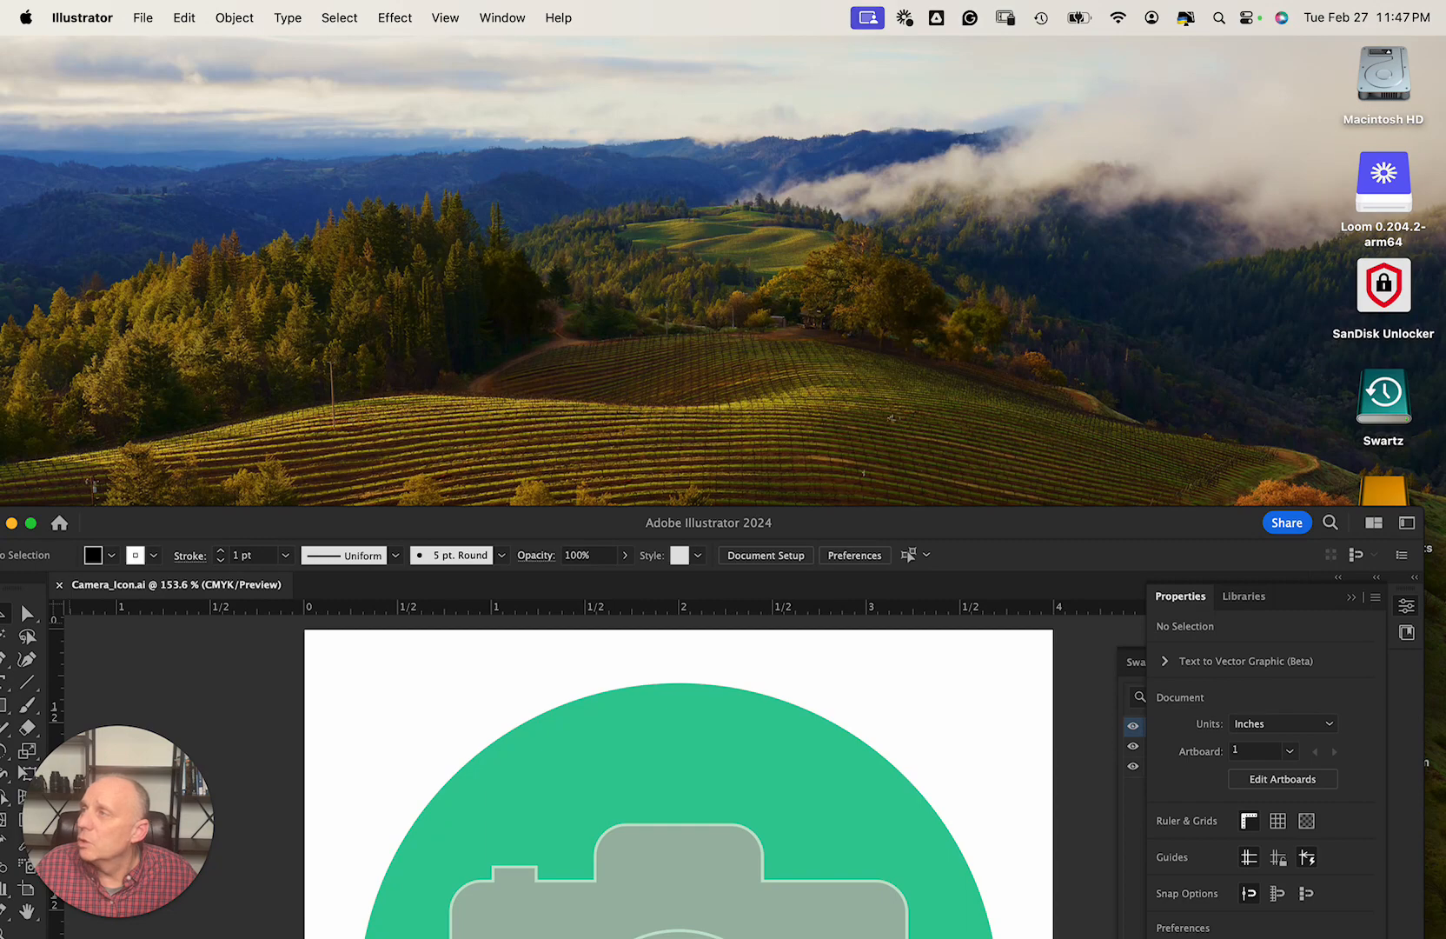
{"action": "left_click_drag", "start_coordinate": [533, 516], "coordinate": [574, 61]}
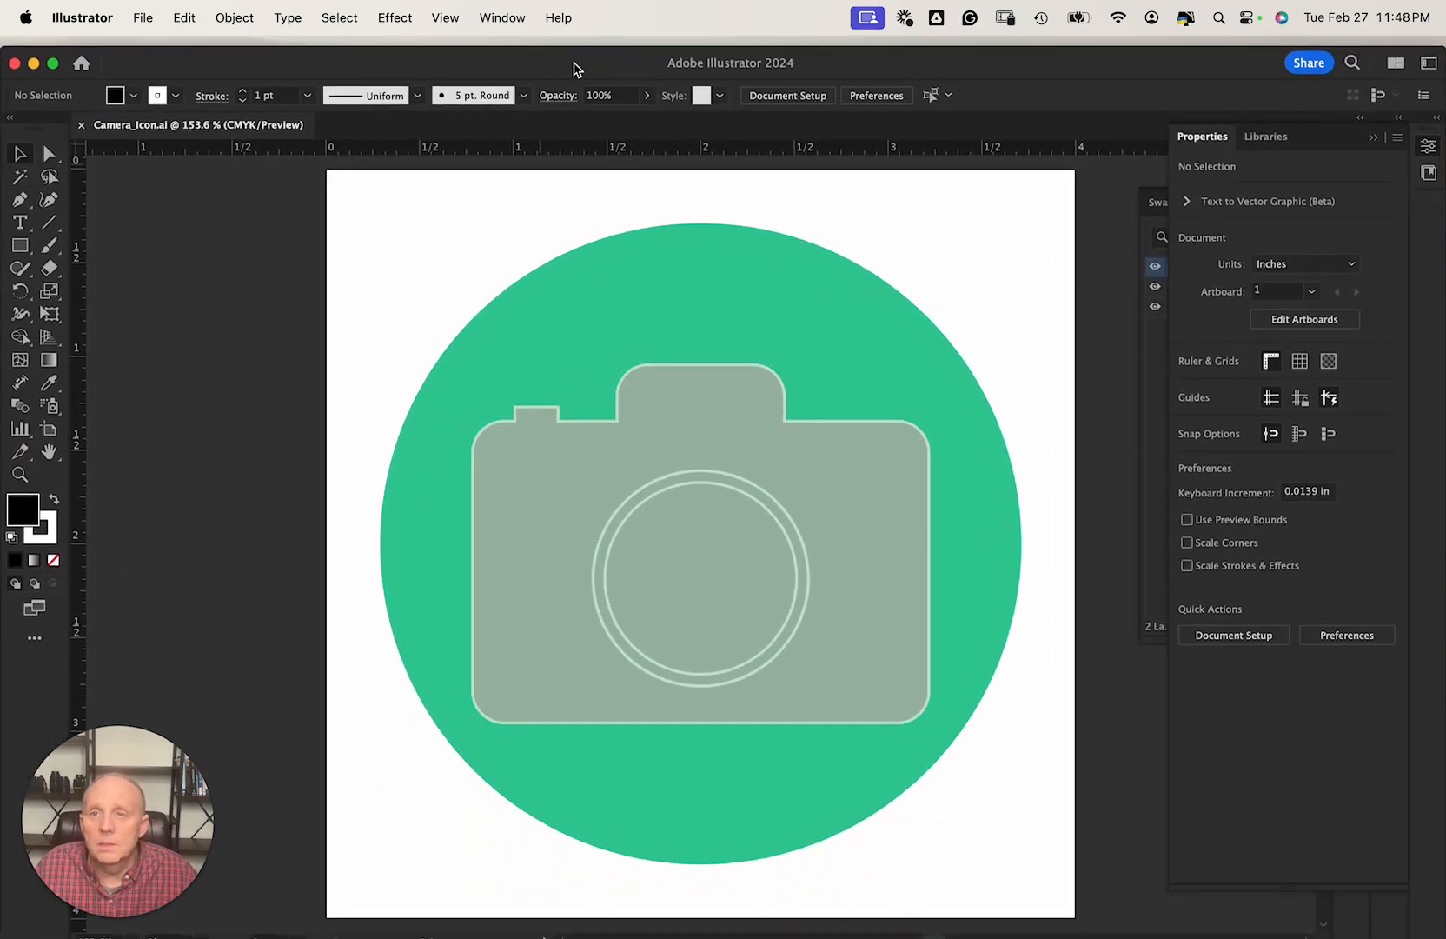
{"action": "left_click", "coordinate": [143, 20]}
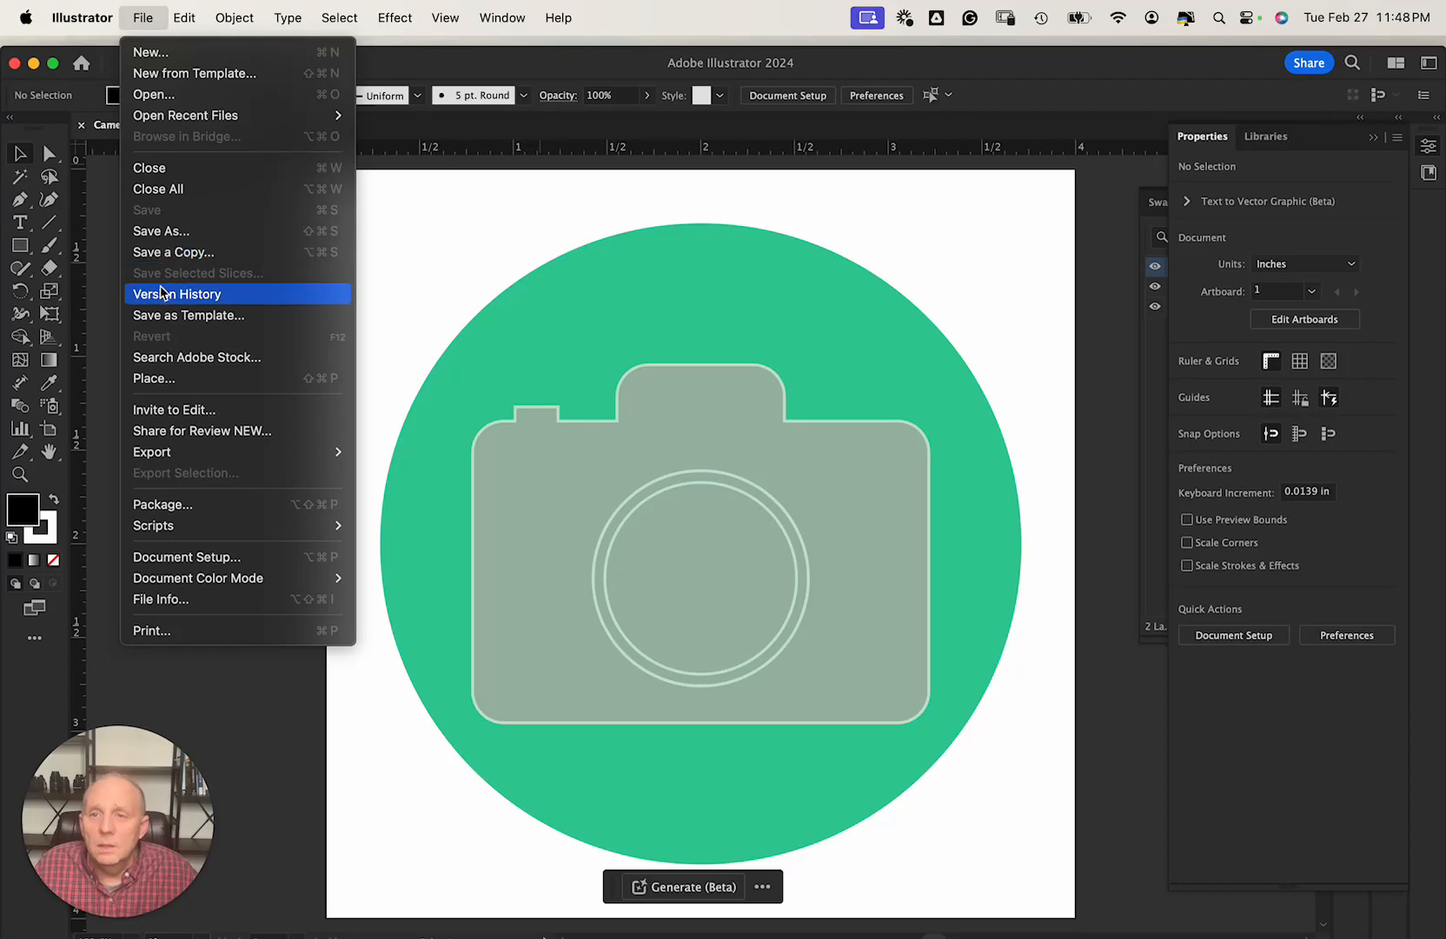
Open the portrait photo from the portraits folder as a new document.
{"action": "left_click", "coordinate": [165, 96]}
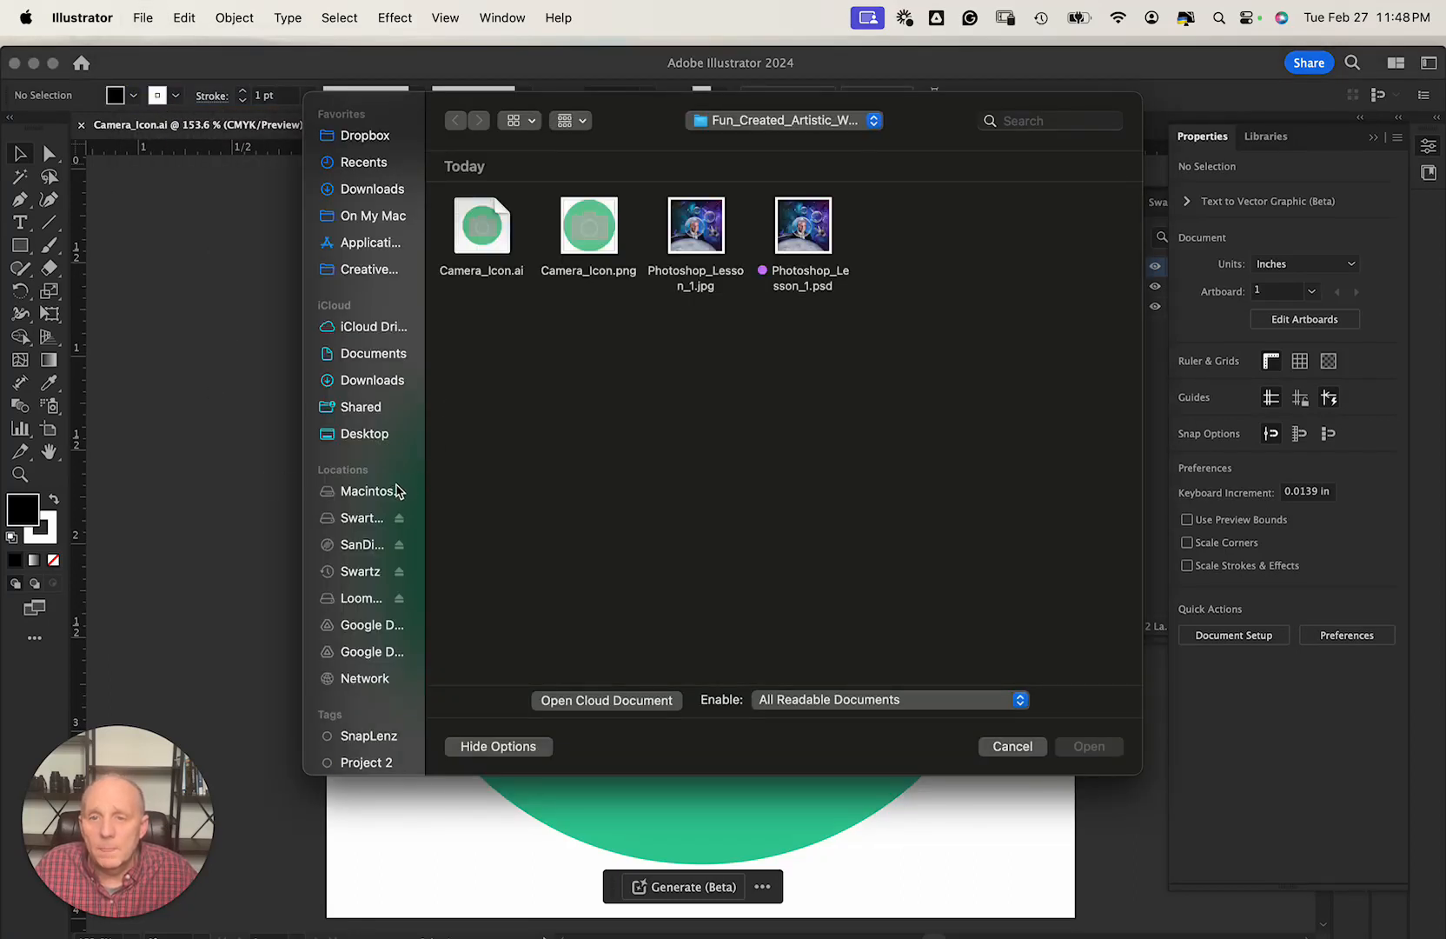
{"action": "left_click", "coordinate": [374, 518]}
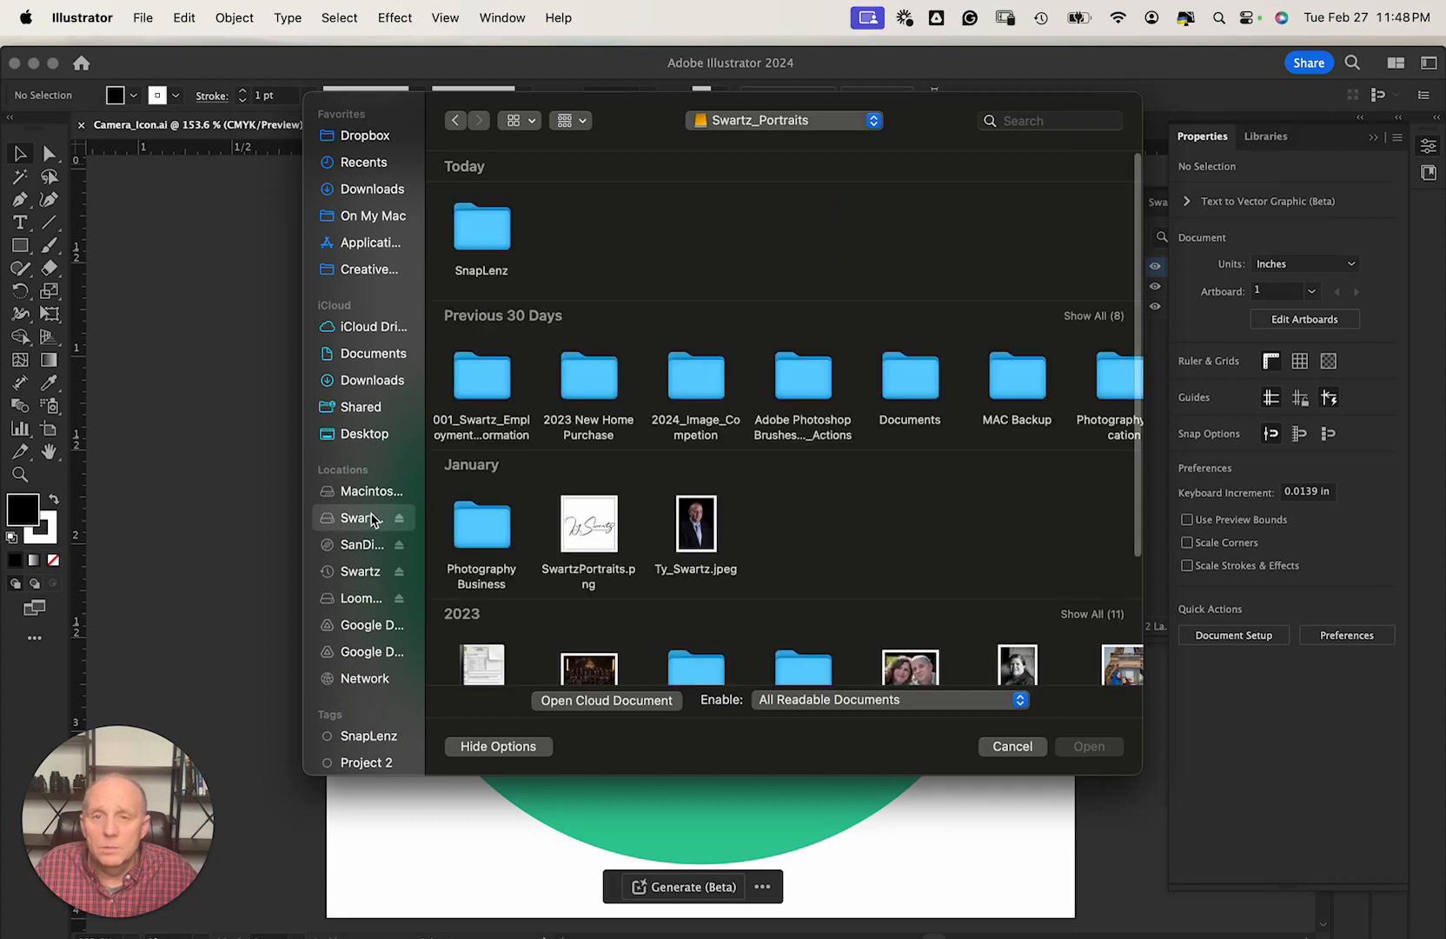
{"action": "left_click", "coordinate": [700, 524]}
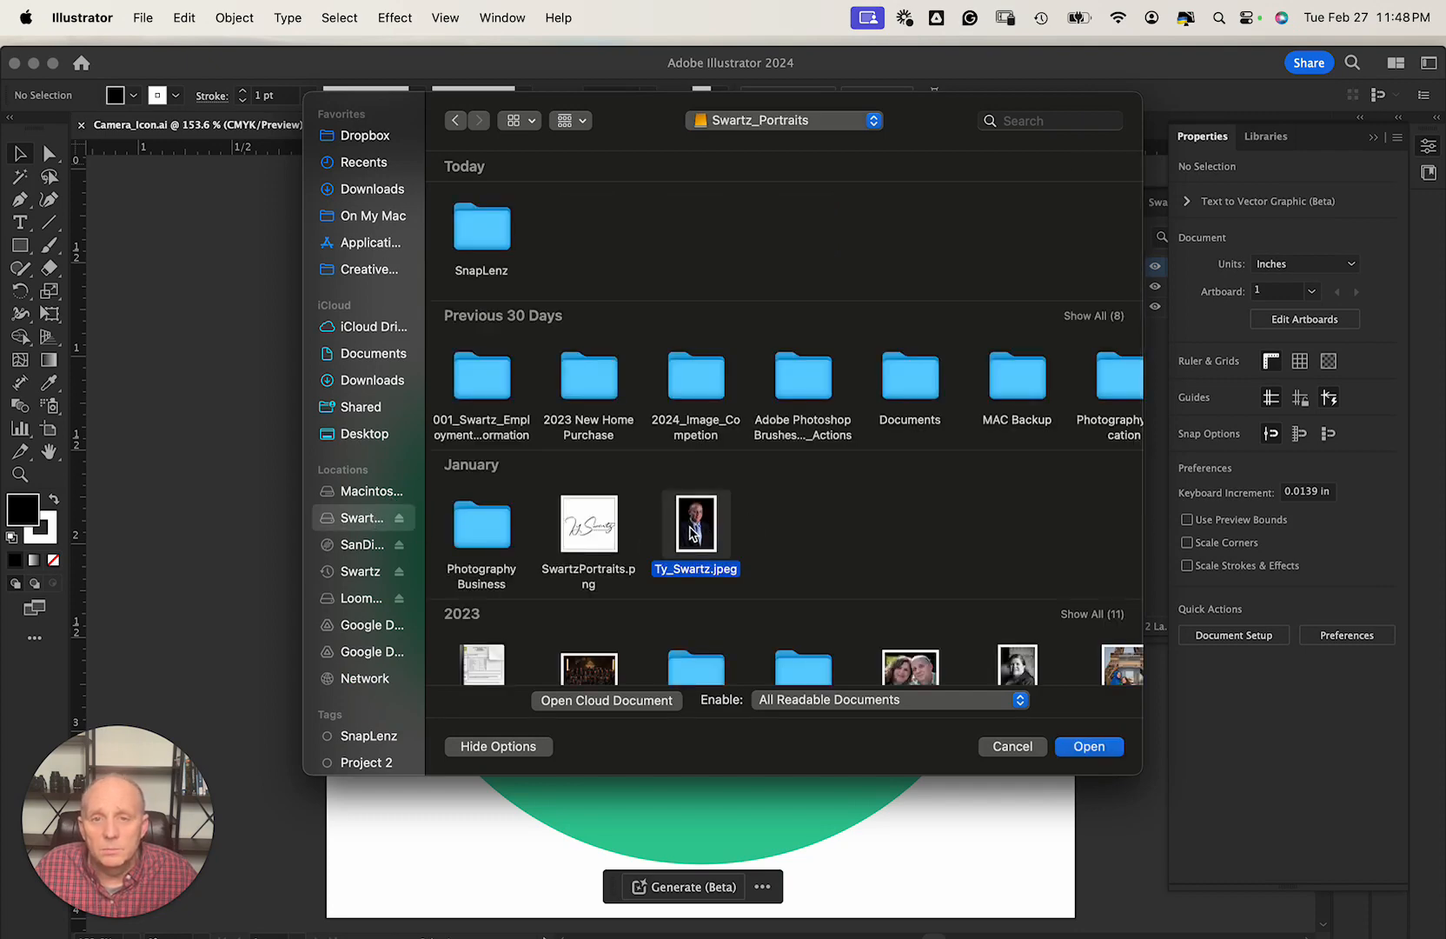
{"action": "double_click", "coordinate": [693, 532]}
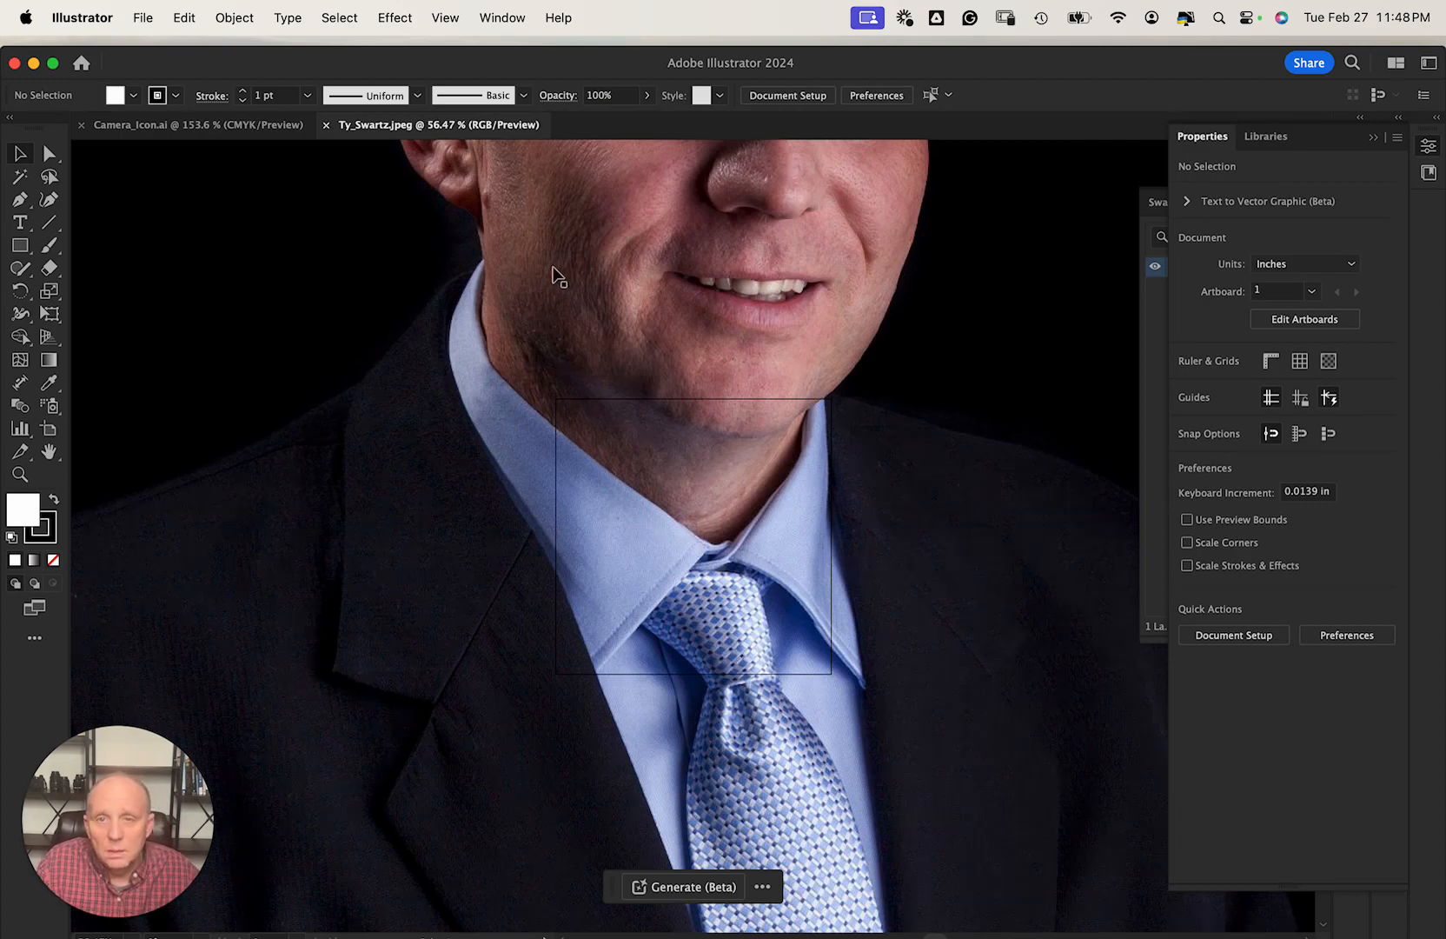
Reposition and zoom out the view to see the whole portrait photo.
{"action": "left_click_drag", "start_coordinate": [555, 275], "coordinate": [389, 528]}
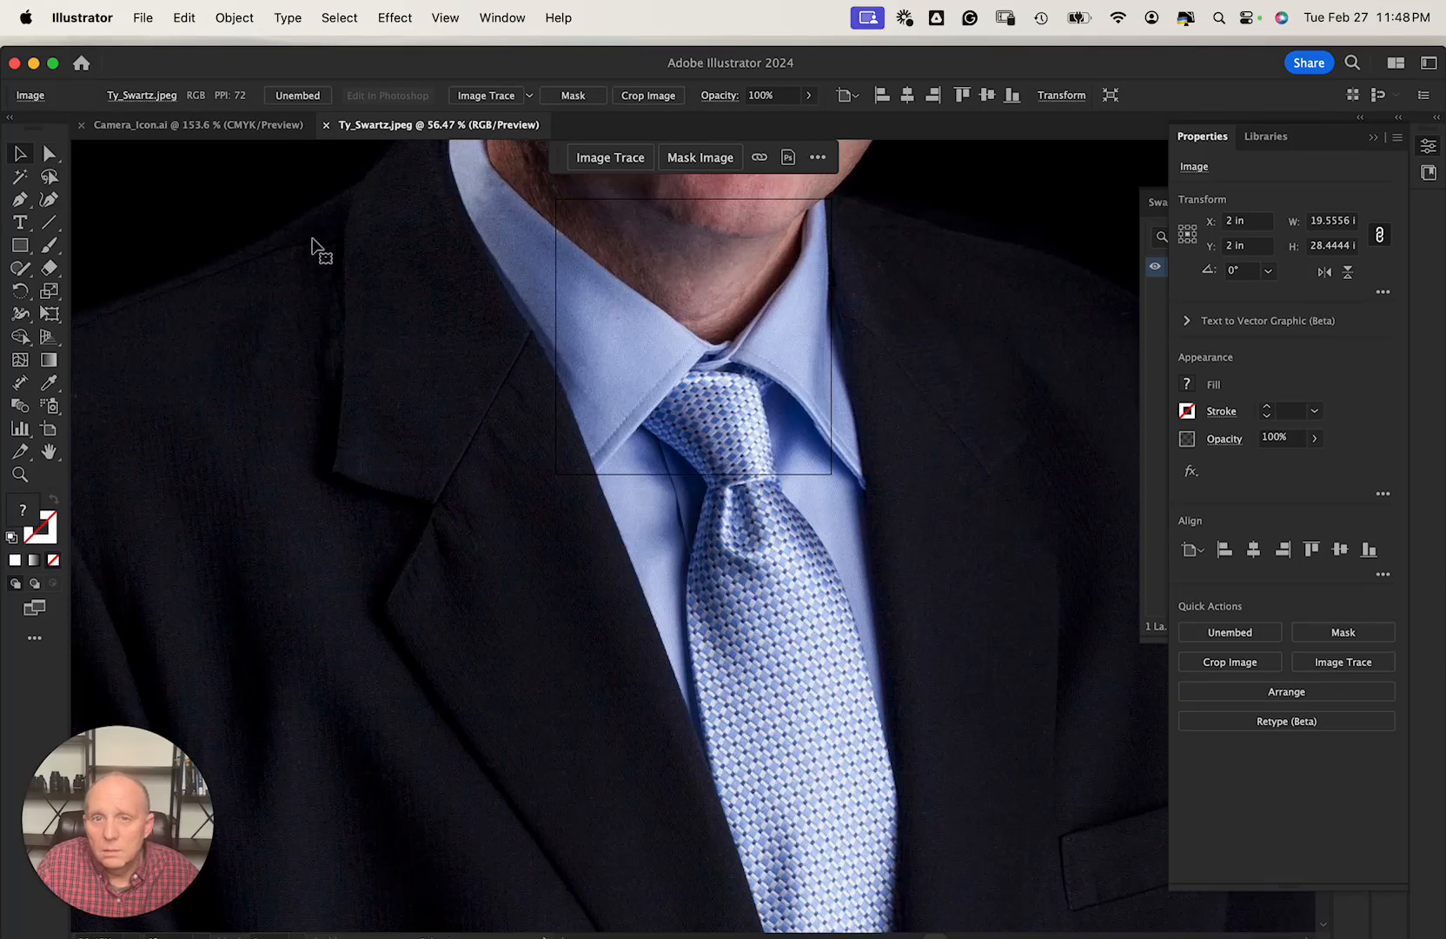
{"action": "mouse_move", "coordinate": [380, 291]}
{"action": "left_mouse_down"}
{"action": "mouse_move", "coordinate": [591, 723]}
{"action": "mouse_move", "coordinate": [646, 926]}
{"action": "mouse_move", "coordinate": [432, 928]}
{"action": "mouse_move", "coordinate": [436, 752]}
{"action": "left_mouse_up"}
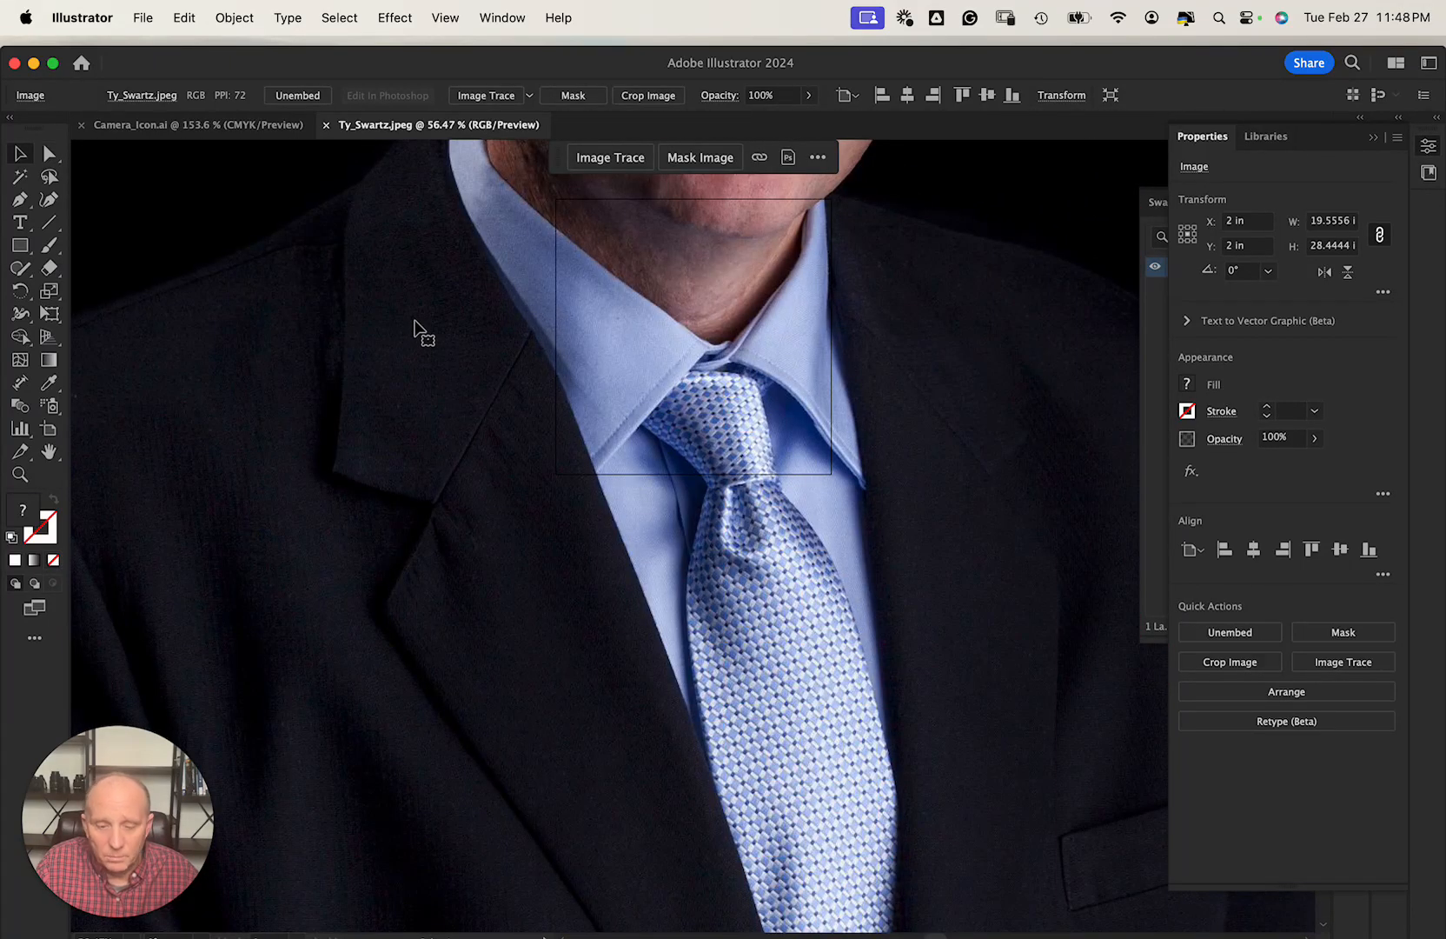
{"action": "key", "text": "super+0"}
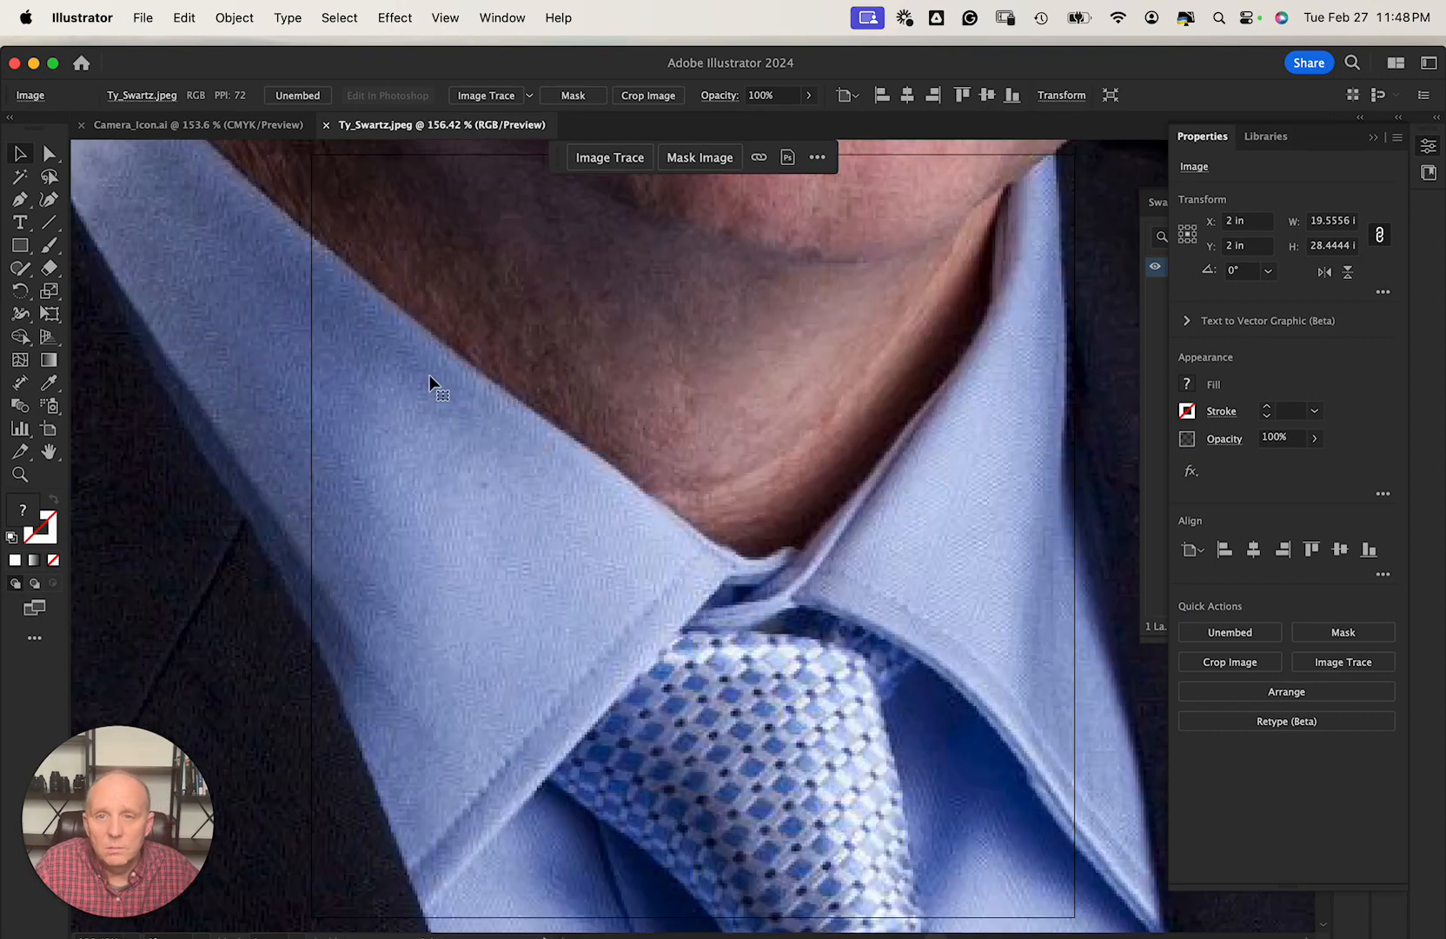
{"action": "left_click", "coordinate": [19, 474]}
{"action": "left_click_drag", "start_coordinate": [936, 406], "coordinate": [329, 475]}
{"action": "scroll", "coordinate": [929, 479], "scroll_direction": "up", "scroll_amount": 2}
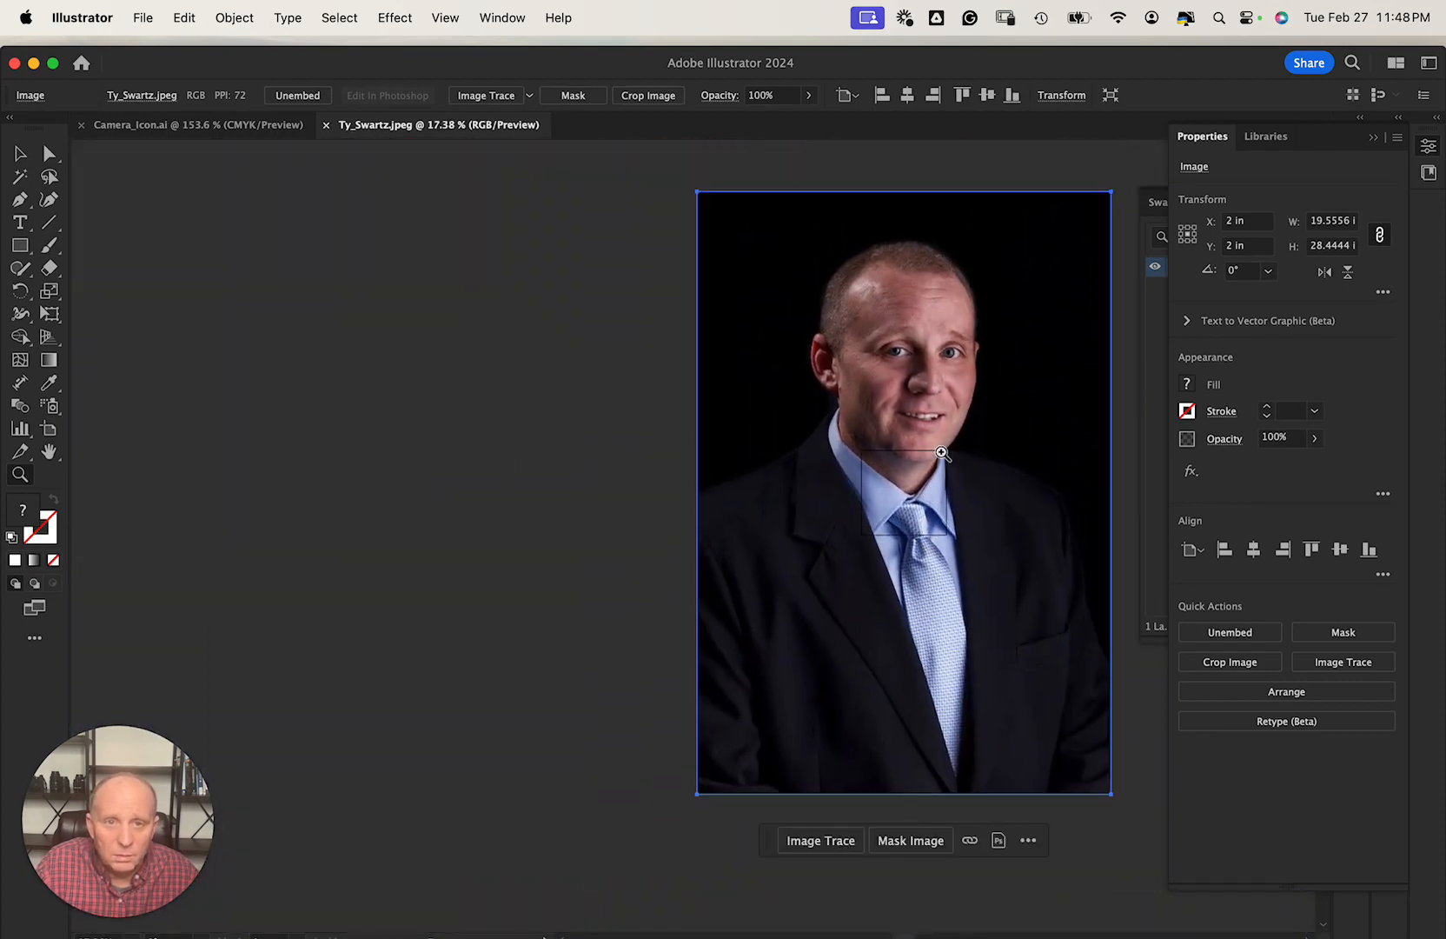
{"action": "scroll", "coordinate": [927, 434], "scroll_direction": "right", "scroll_amount": 4}
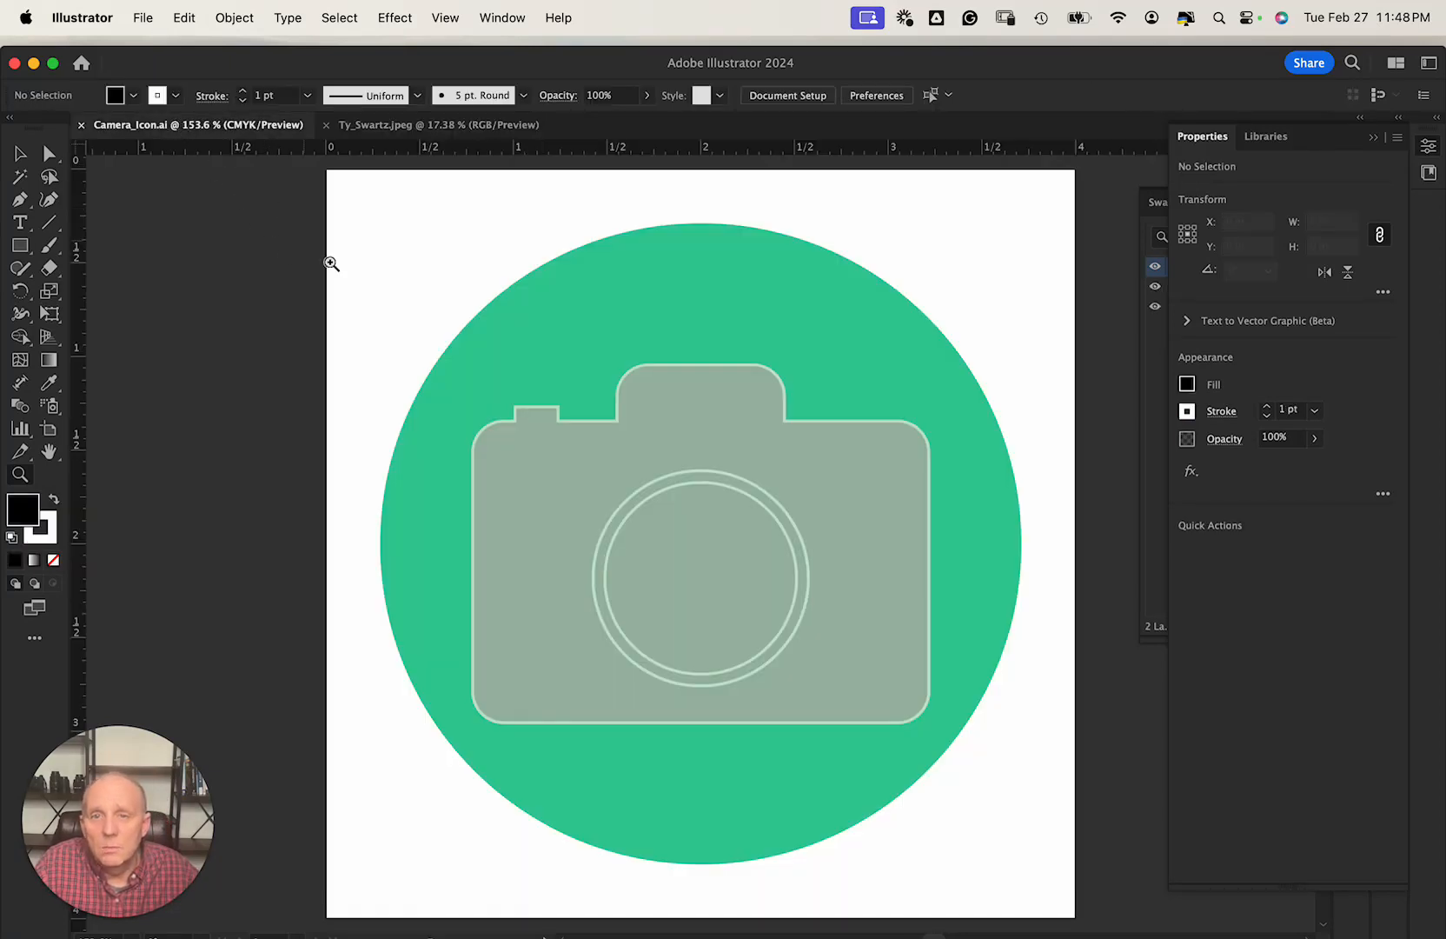
{"action": "left_click", "coordinate": [23, 157]}
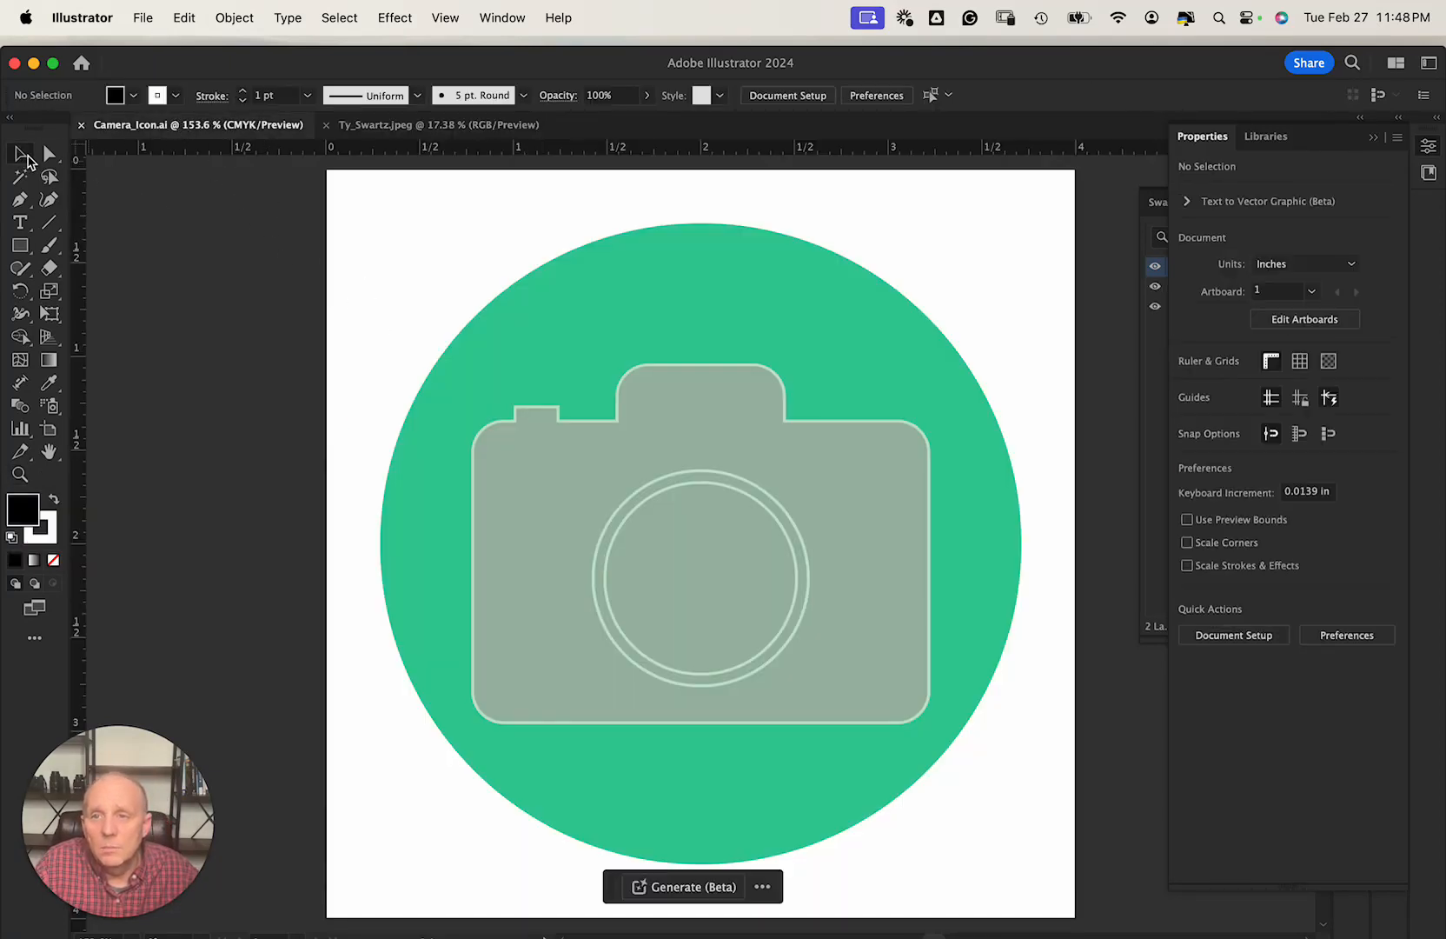
{"action": "left_click", "coordinate": [146, 23]}
{"action": "left_click", "coordinate": [148, 23]}
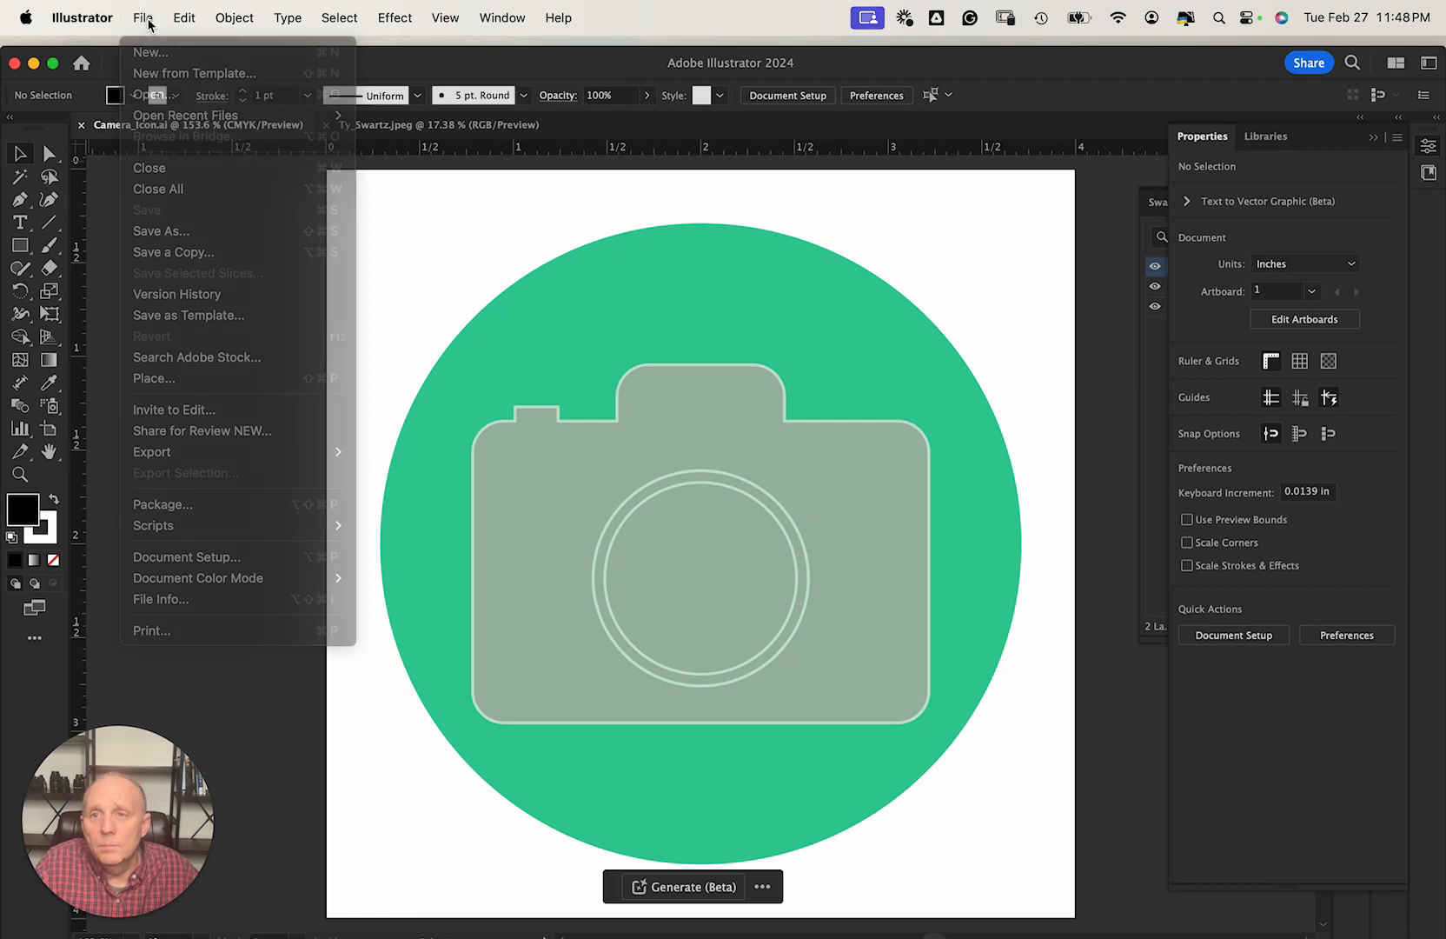
{"action": "left_click", "coordinate": [396, 127]}
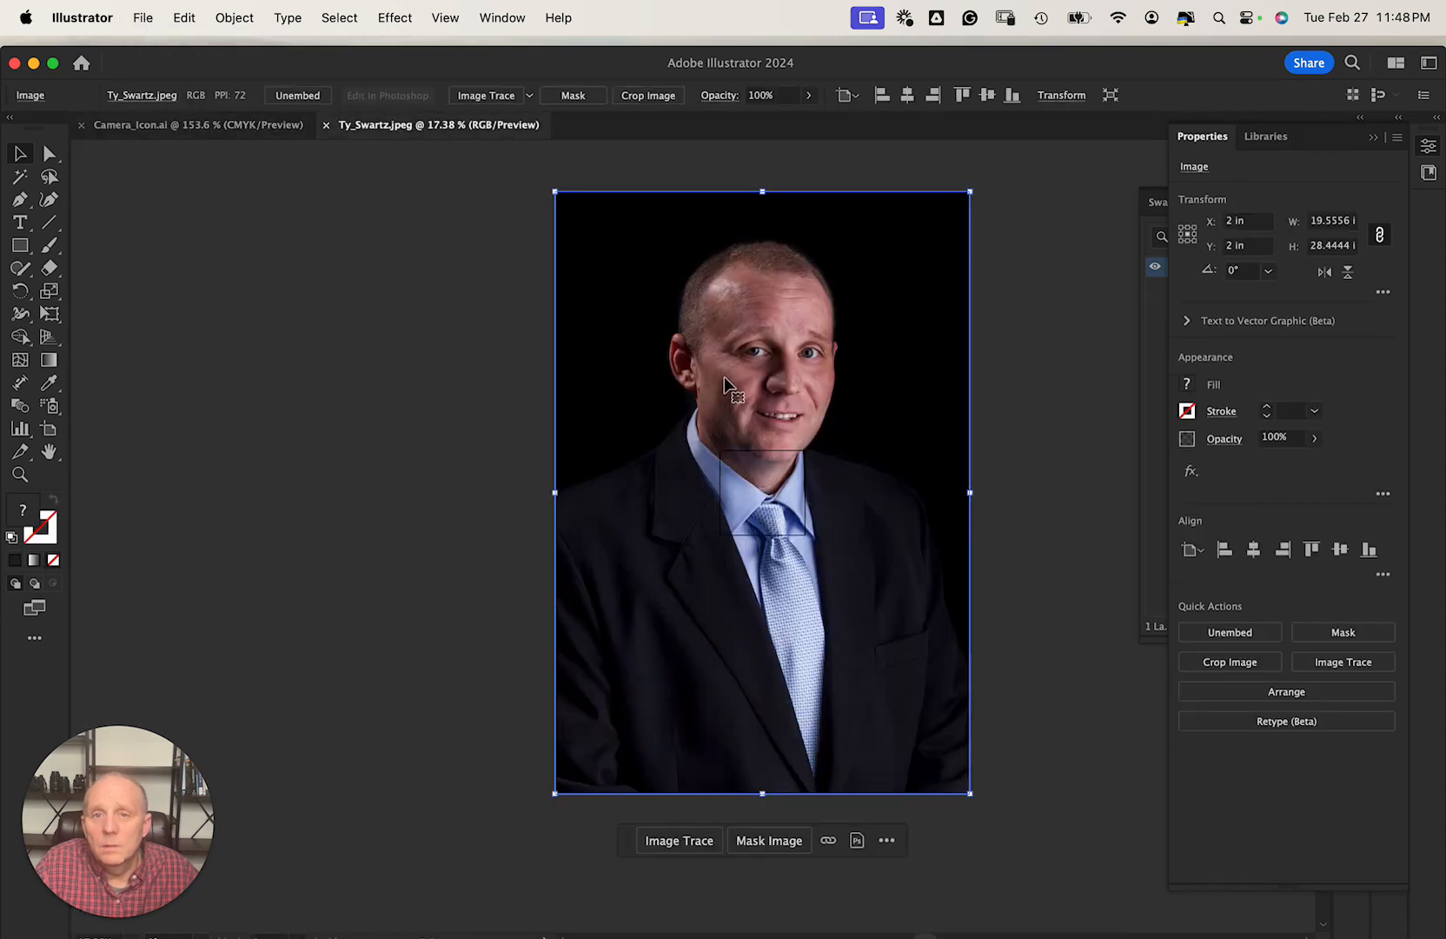
{"action": "left_click", "coordinate": [247, 246]}
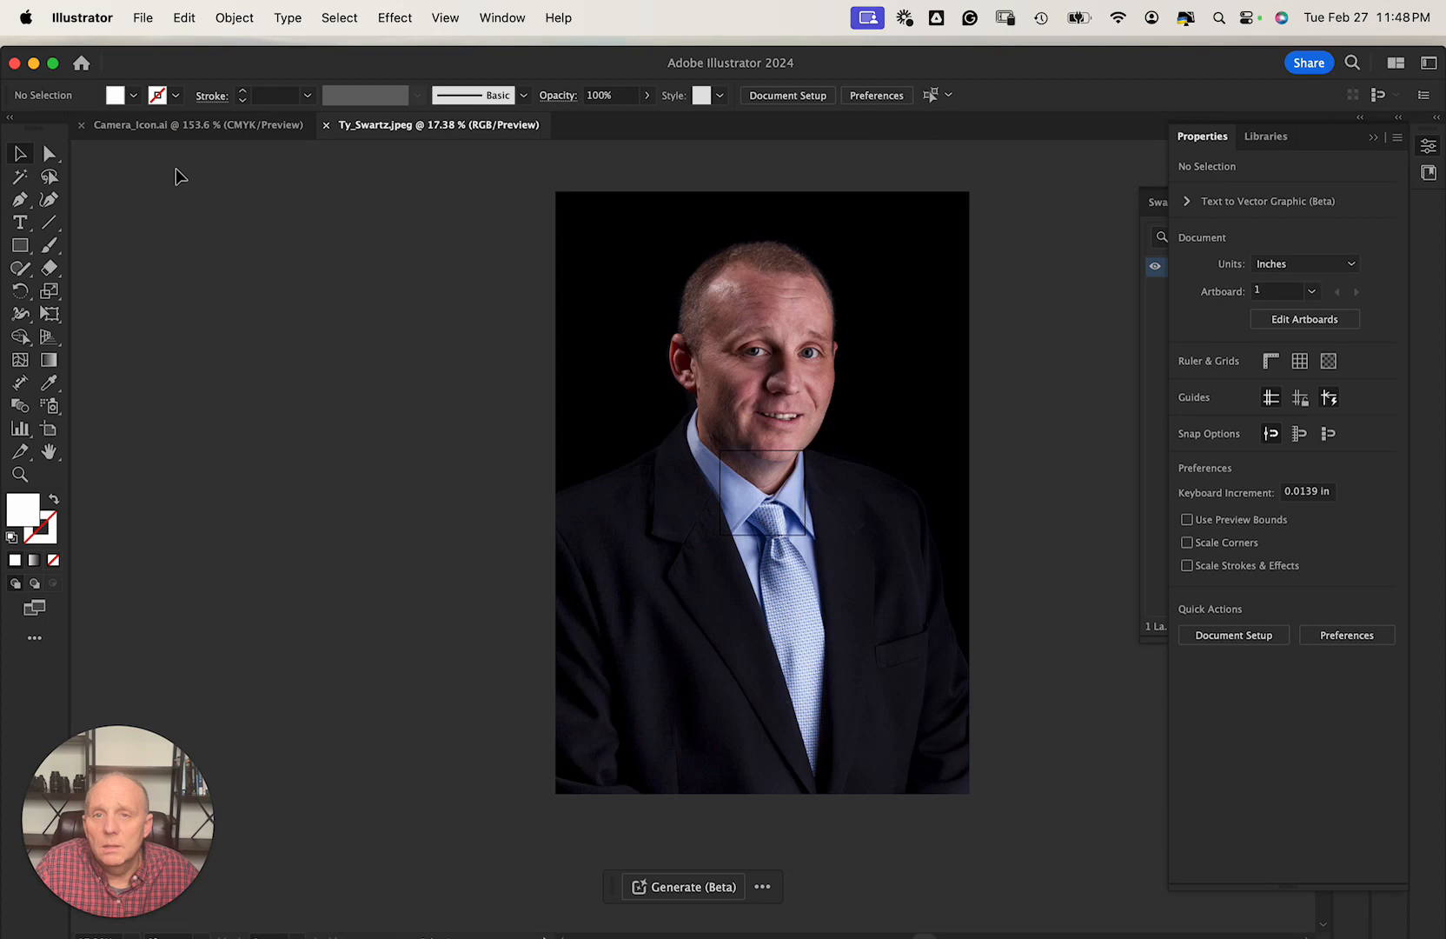
Place Camera_Icon.png from SnapLenz > Fun_Created_Artistic_Work.
{"action": "left_click", "coordinate": [144, 19]}
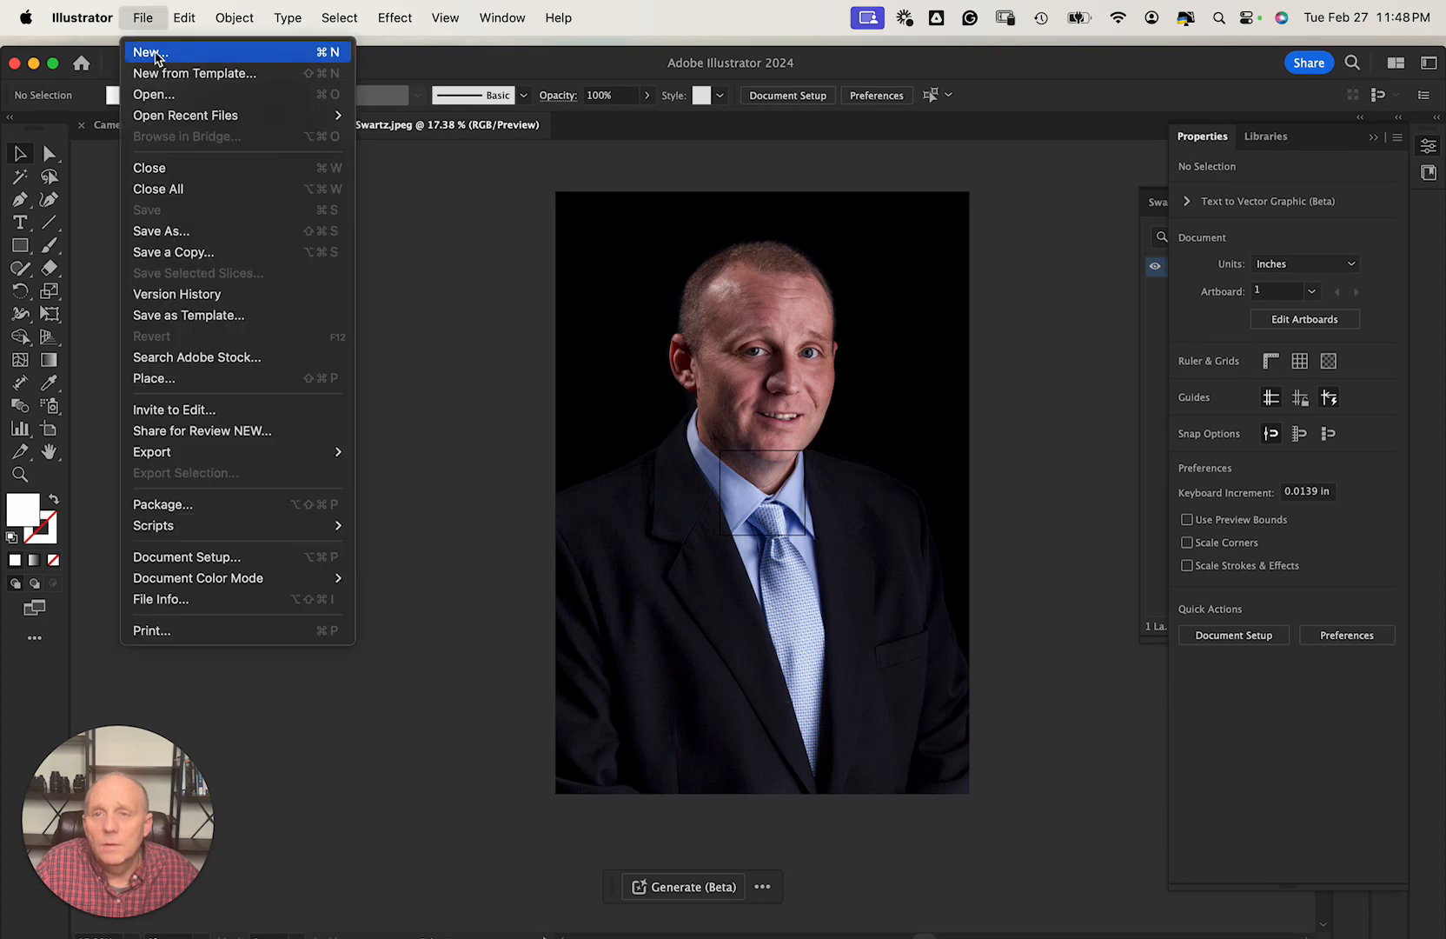
{"action": "left_click", "coordinate": [154, 377]}
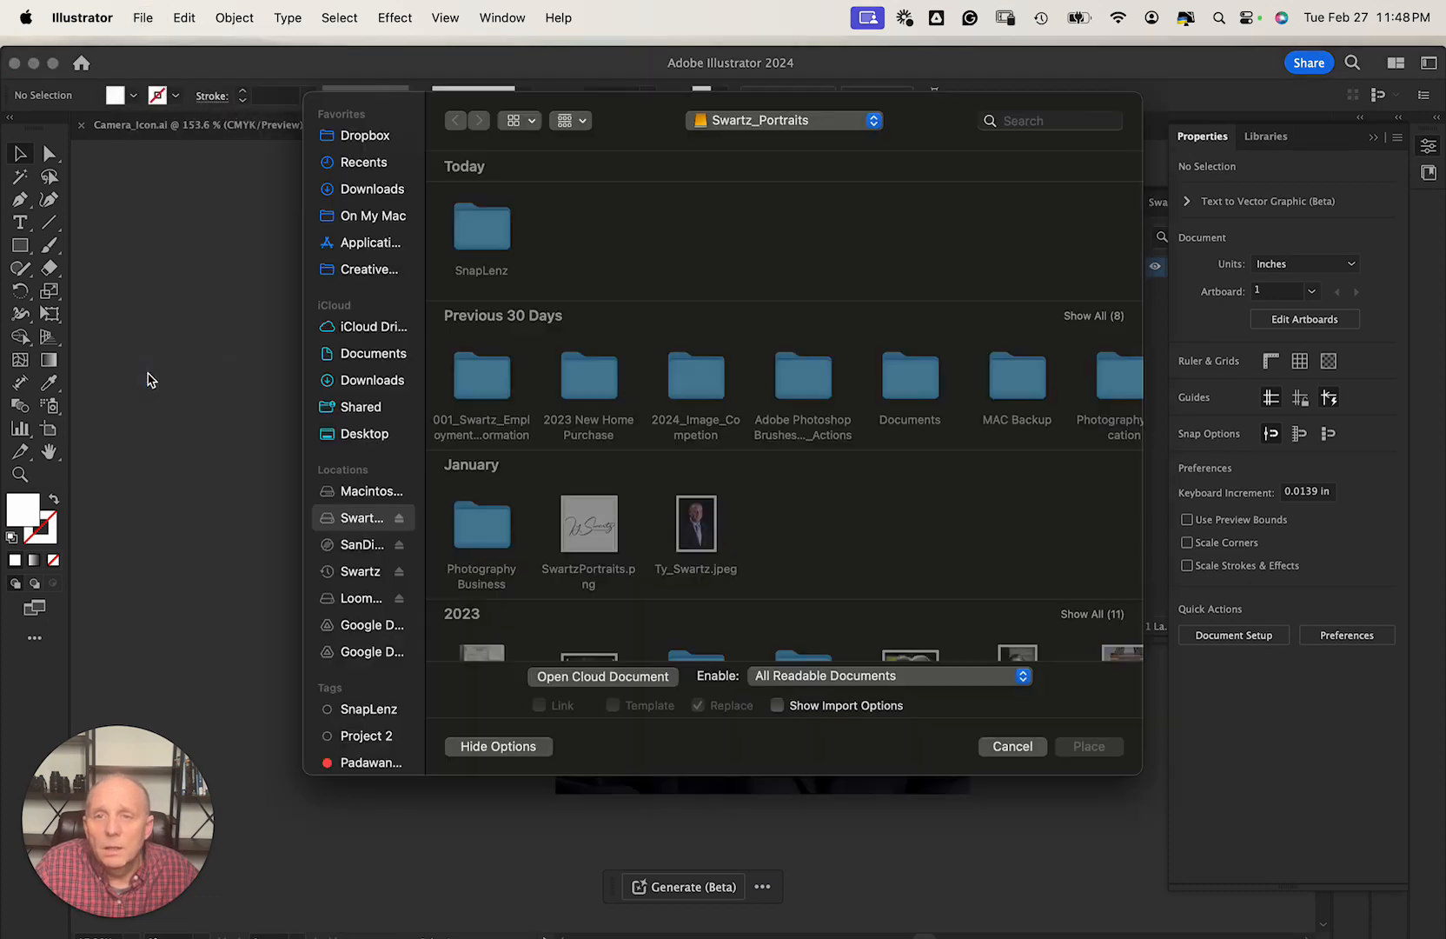
{"action": "double_click", "coordinate": [490, 233]}
{"action": "left_click", "coordinate": [492, 231]}
{"action": "double_click", "coordinate": [492, 231]}
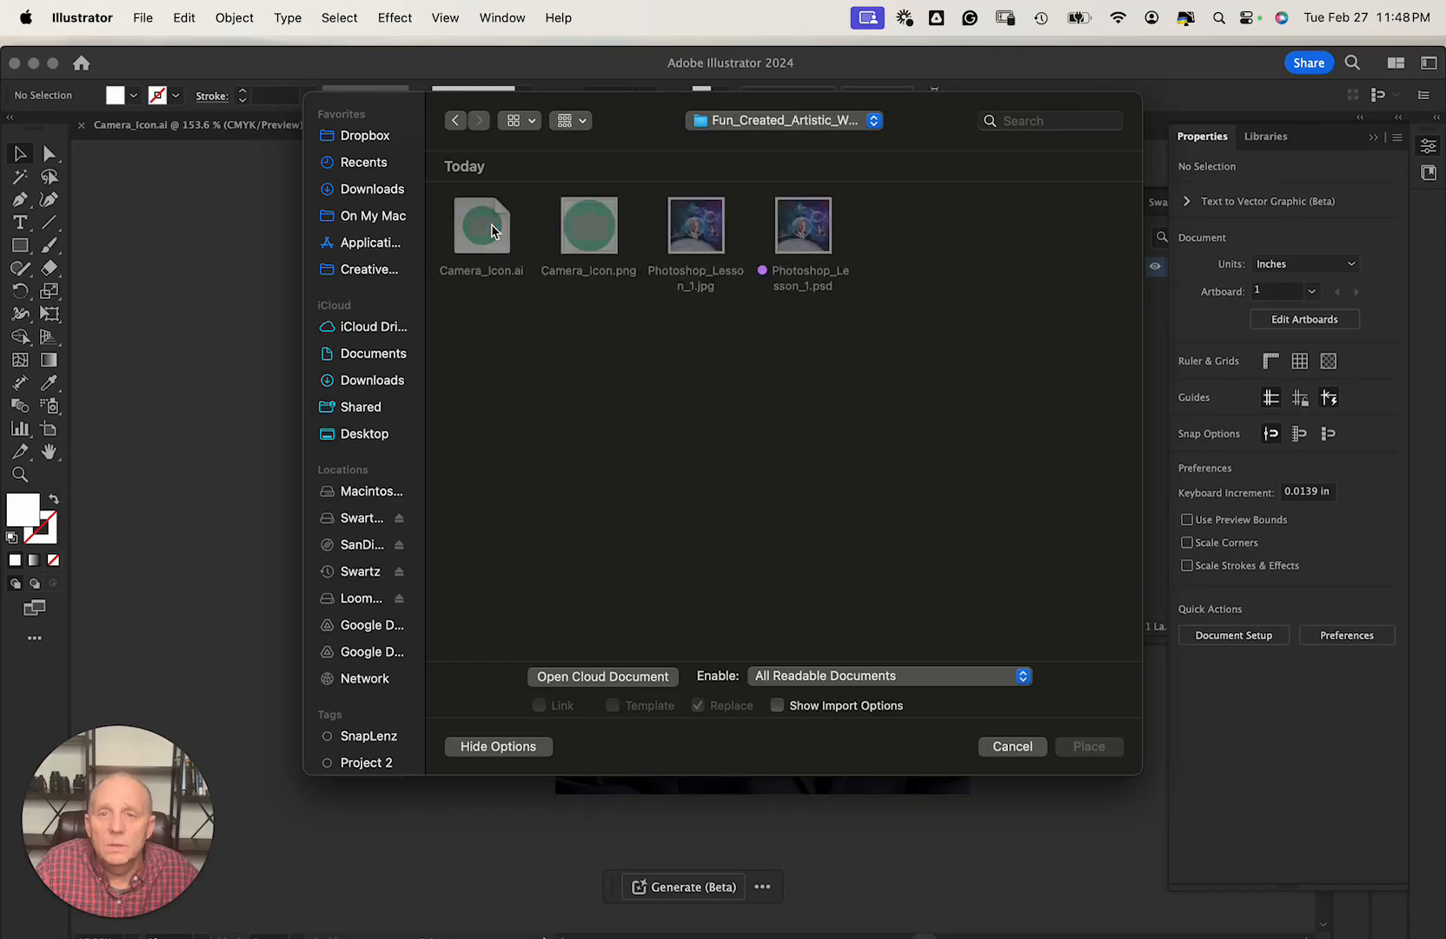
{"action": "double_click", "coordinate": [584, 231]}
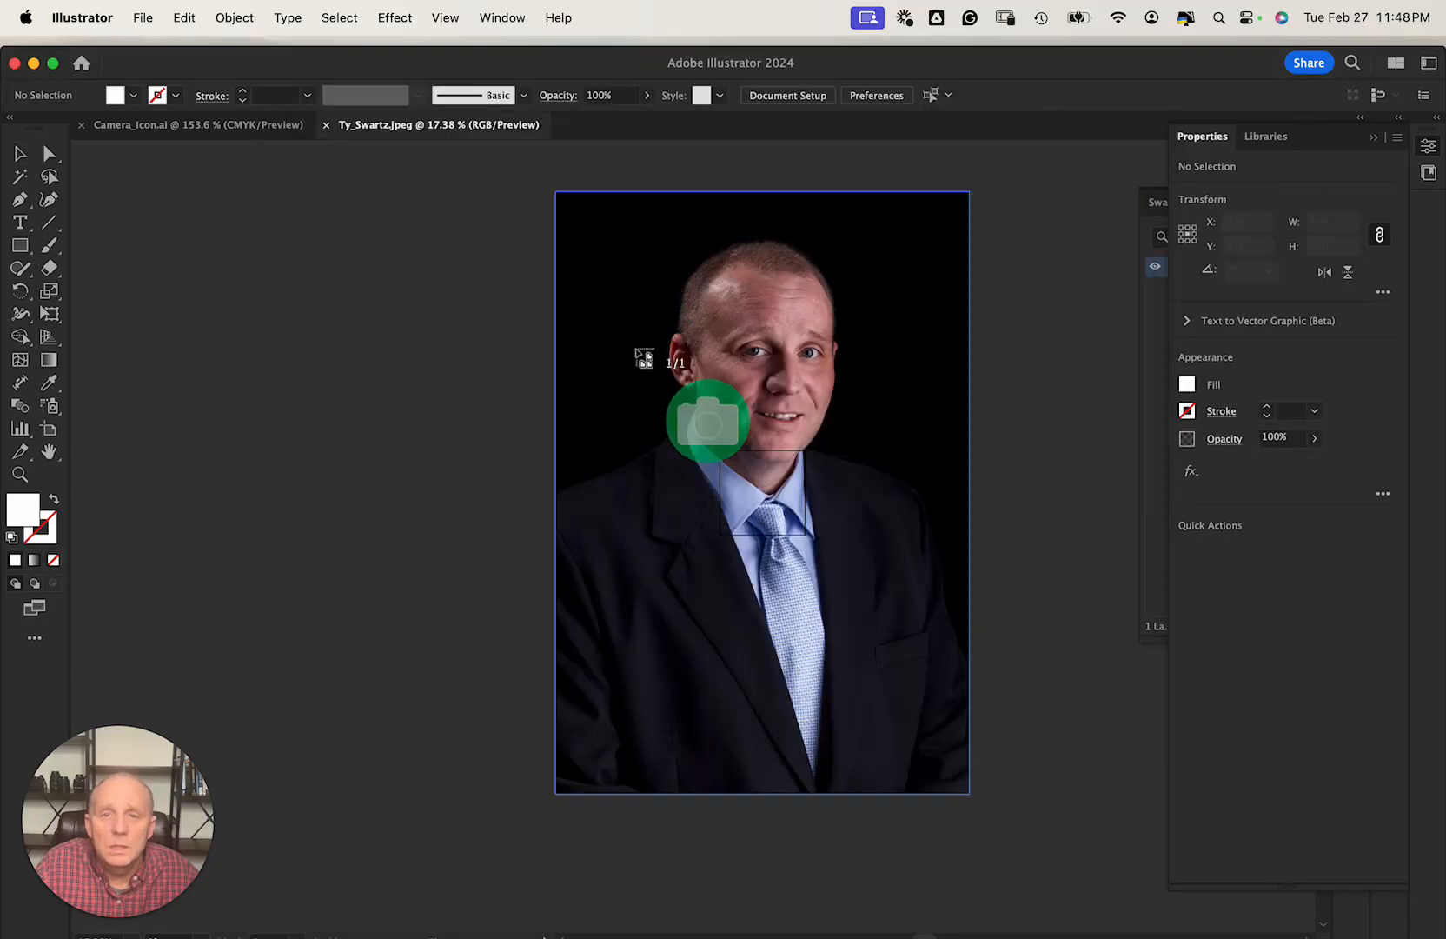
Drop the camera icon onto the photo and zoom in on the man's face.
{"action": "left_click", "coordinate": [656, 297]}
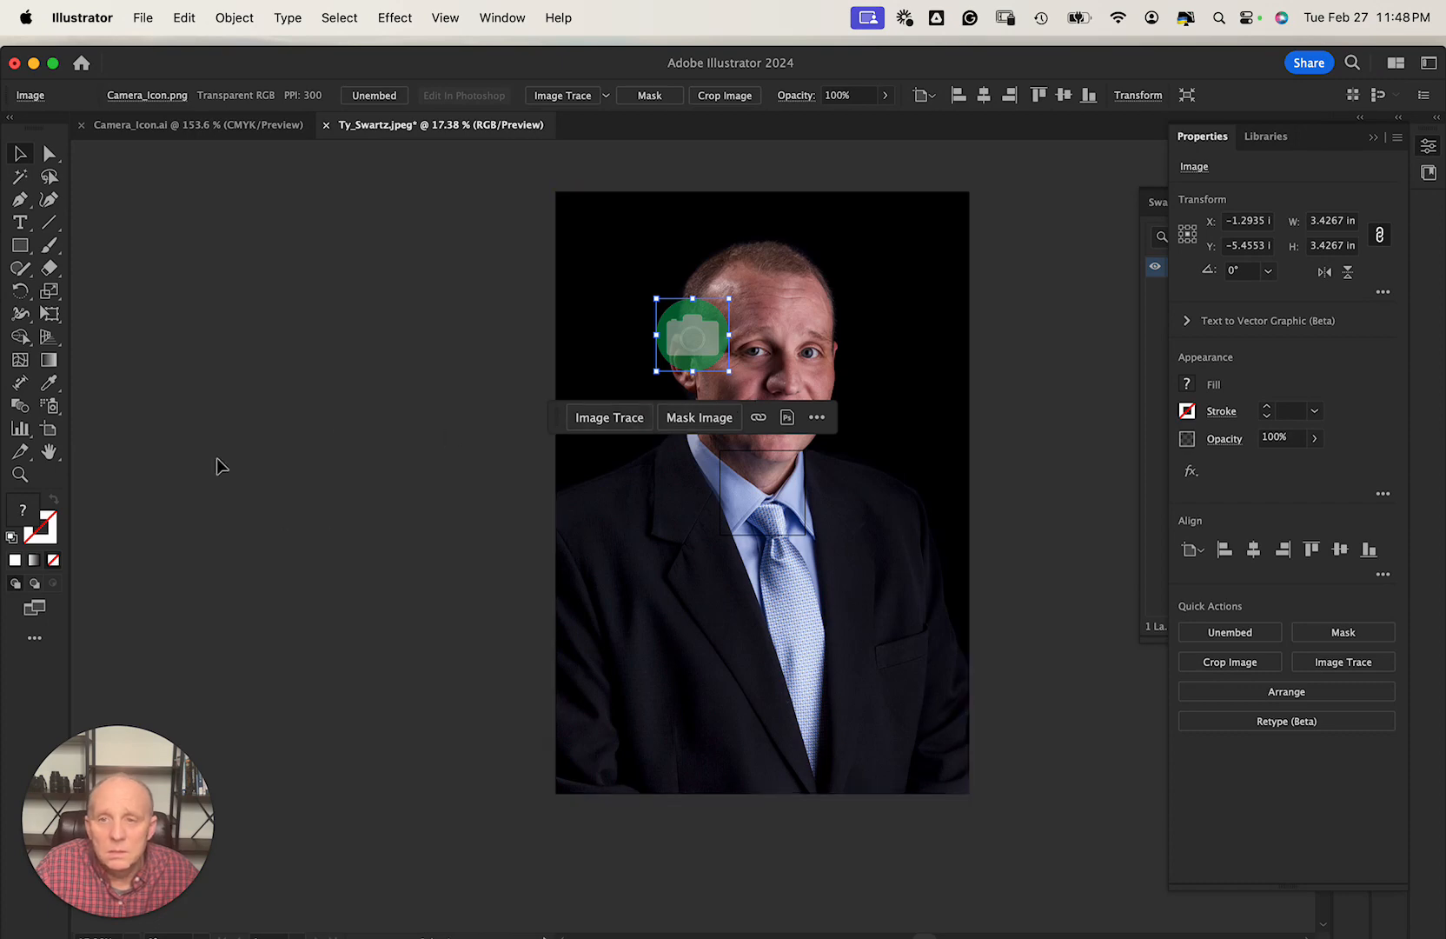
{"action": "key", "text": "z"}
{"action": "left_click", "coordinate": [723, 345]}
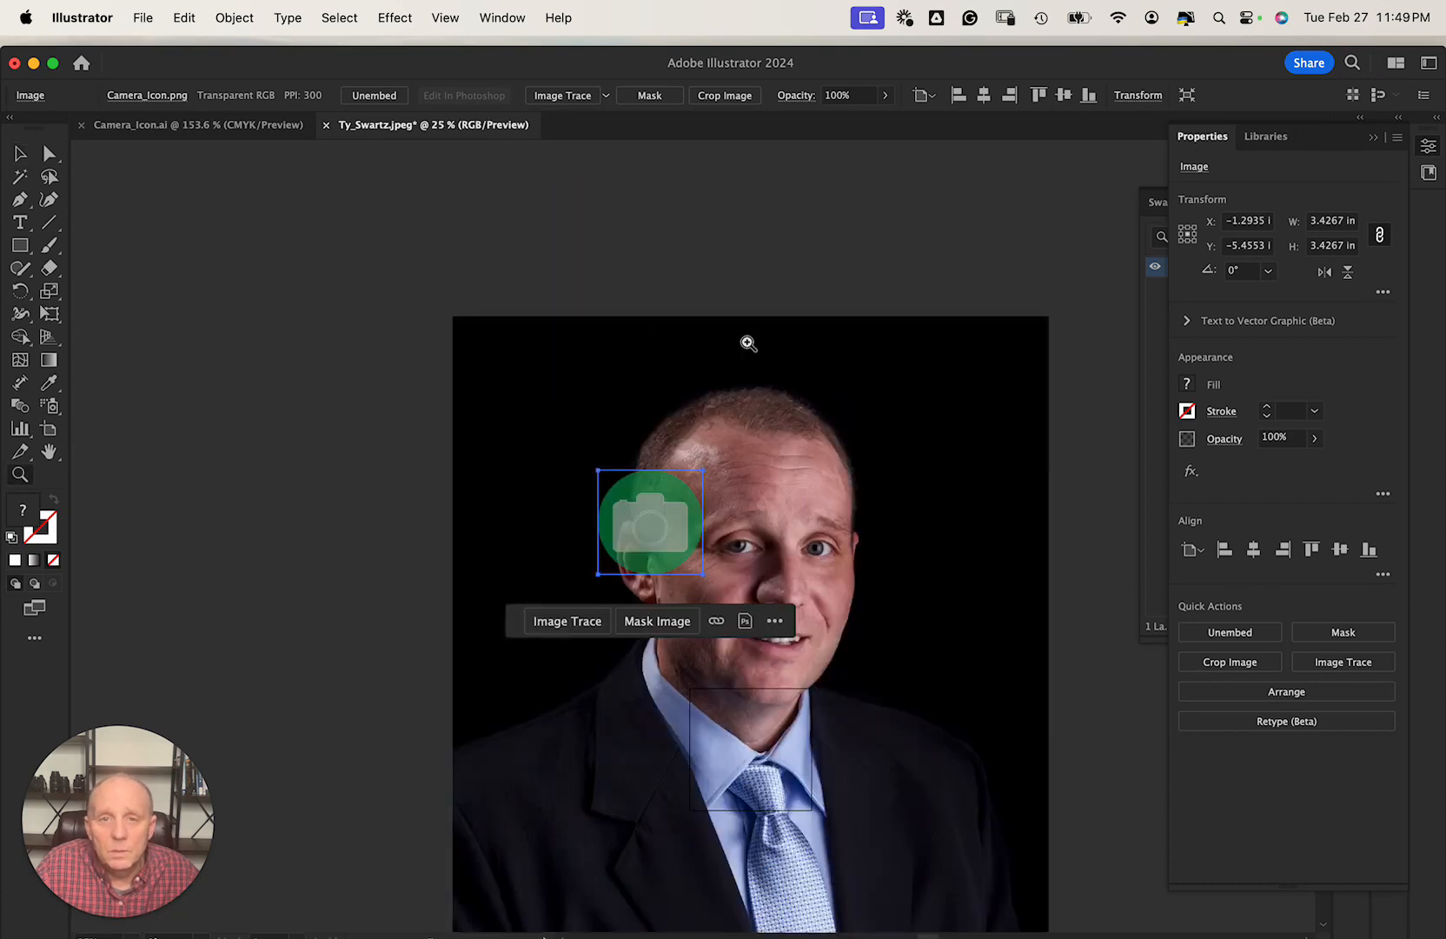
{"action": "left_click", "coordinate": [737, 495]}
{"action": "left_click", "coordinate": [721, 513]}
Move the icon onto the forehead and fade it to about half opacity.
{"action": "key", "text": "v"}
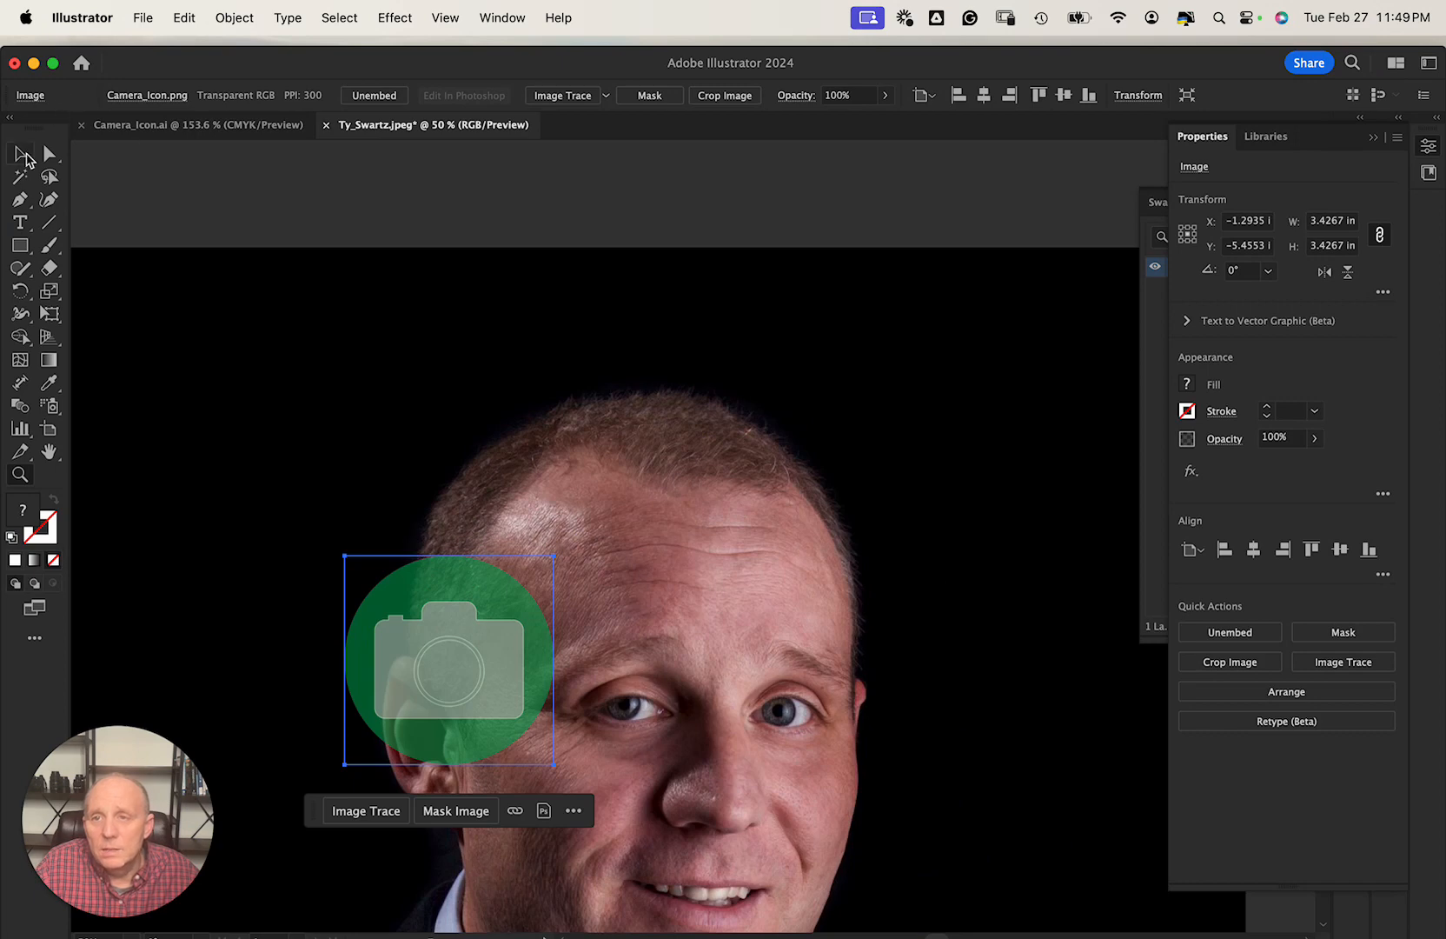
{"action": "left_click_drag", "start_coordinate": [502, 685], "coordinate": [739, 587]}
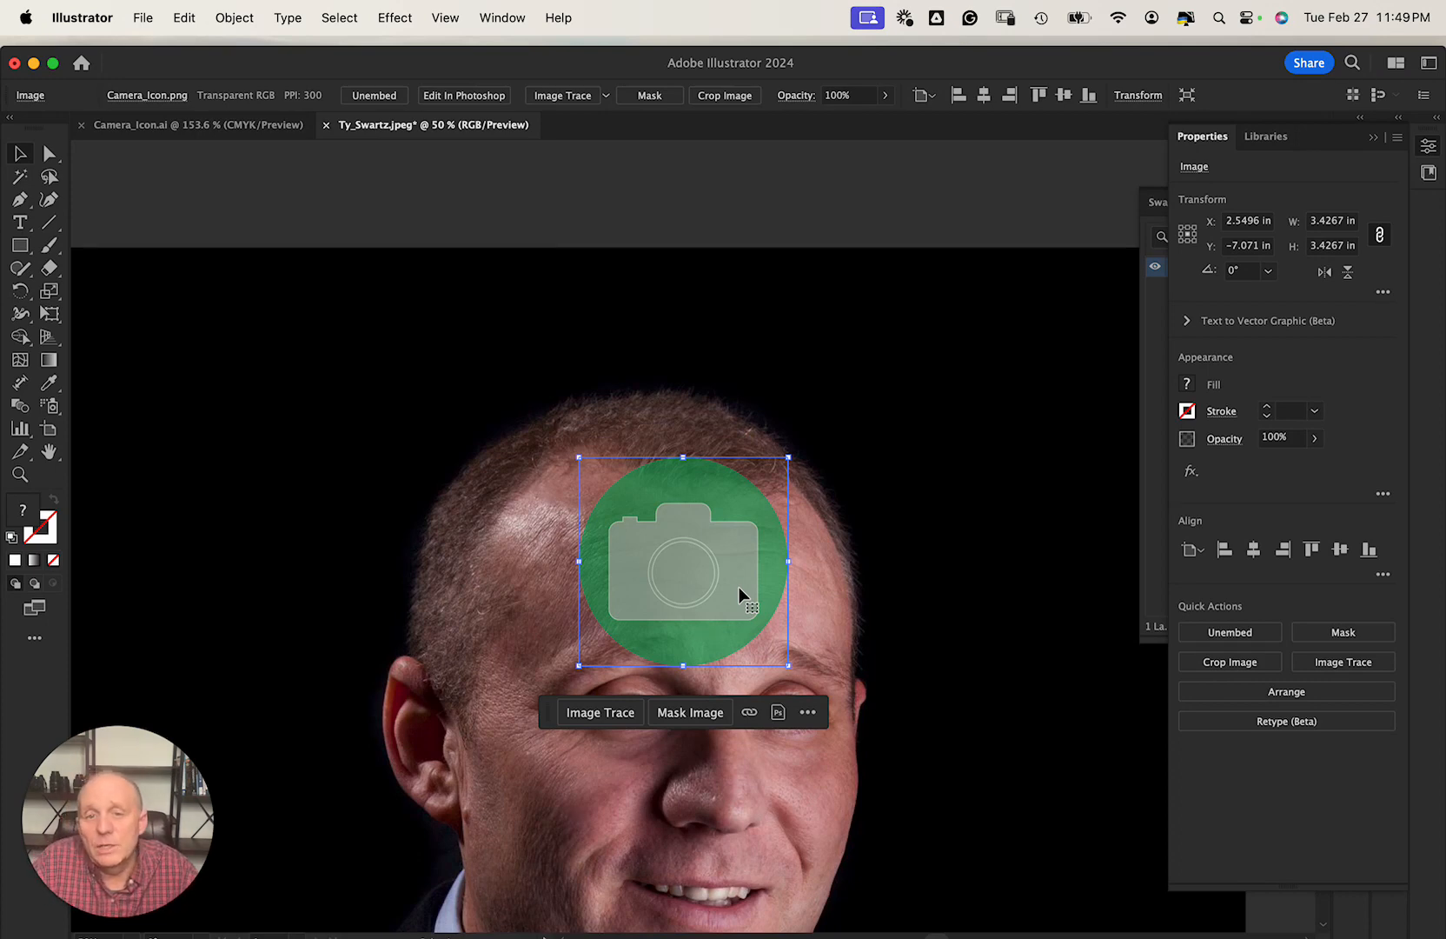
{"action": "left_click_drag", "start_coordinate": [734, 579], "coordinate": [730, 546]}
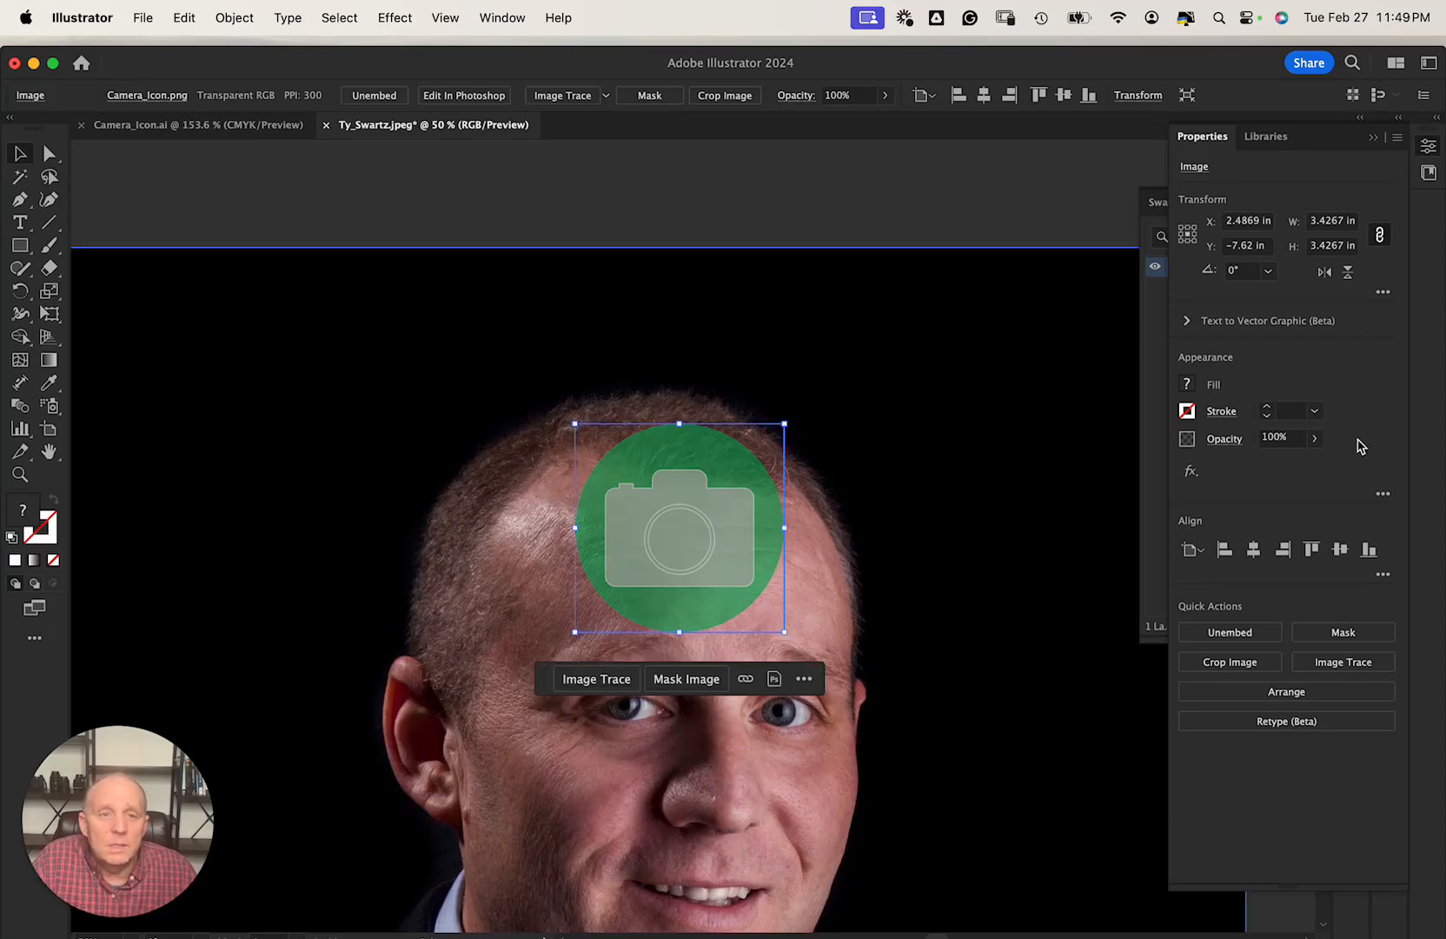
{"action": "left_click", "coordinate": [1317, 441]}
{"action": "left_click_drag", "start_coordinate": [1312, 465], "coordinate": [1277, 467]}
Apply the Sketch > Note Paper effect to the camera icon from the Effect Gallery.
{"action": "left_click", "coordinate": [1190, 471]}
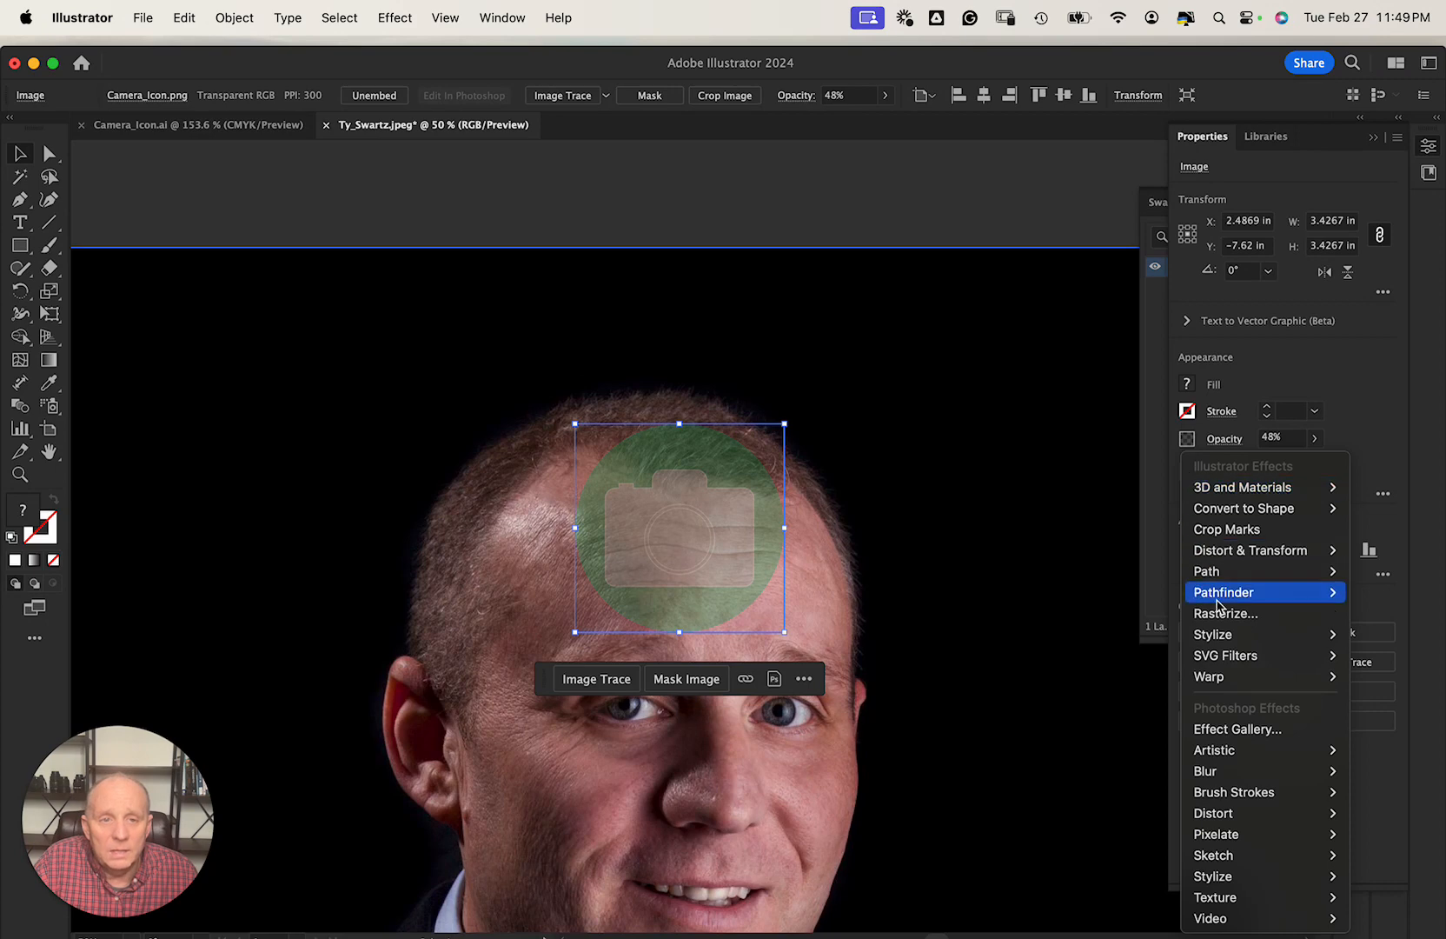
{"action": "left_click", "coordinate": [1242, 735]}
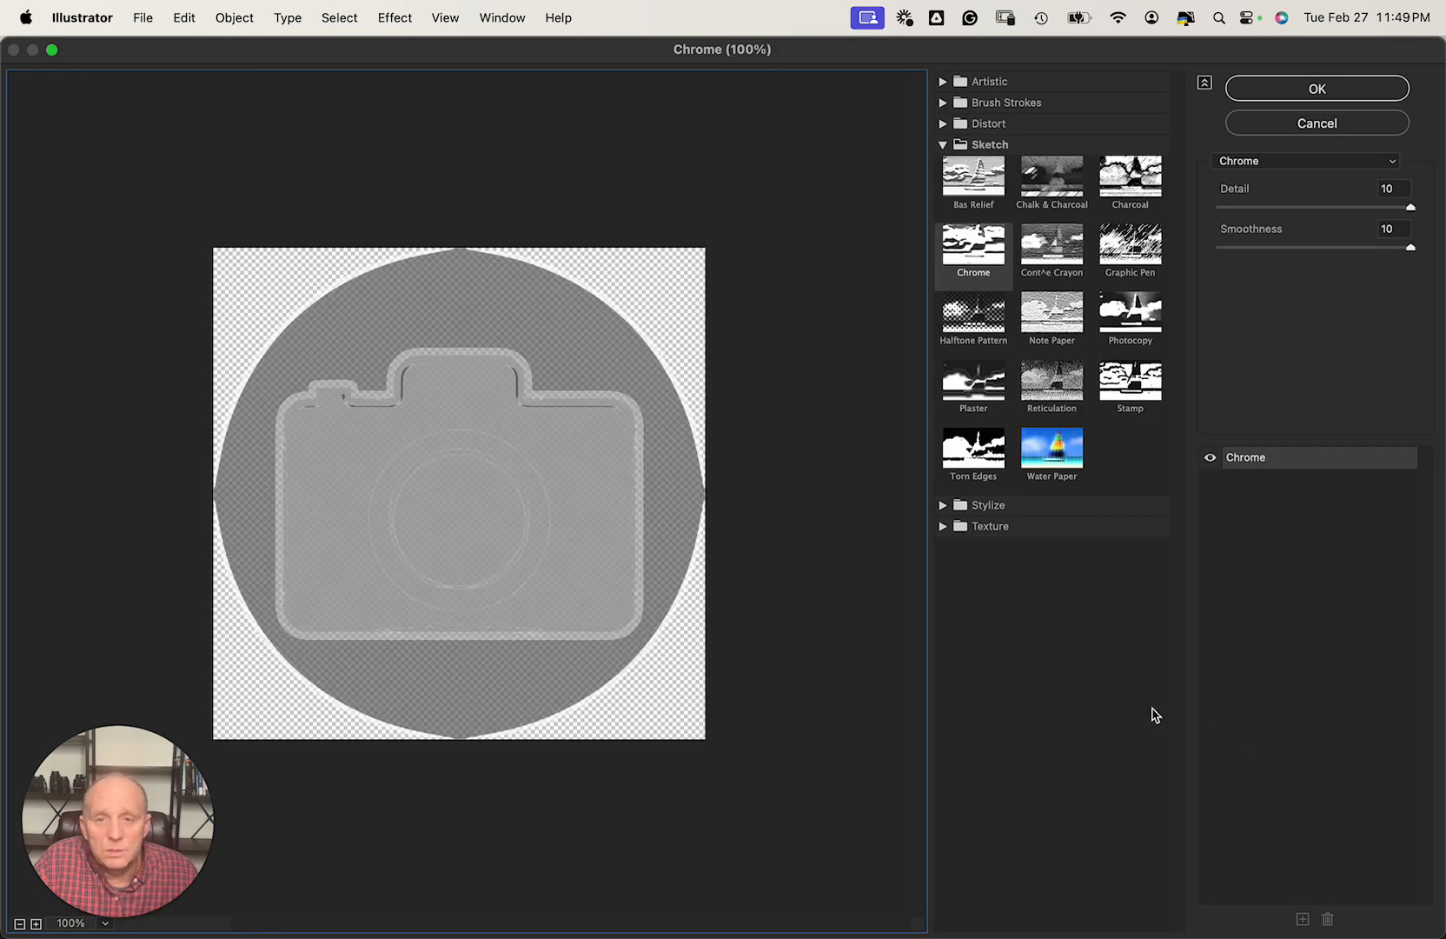
{"action": "left_click", "coordinate": [1071, 333]}
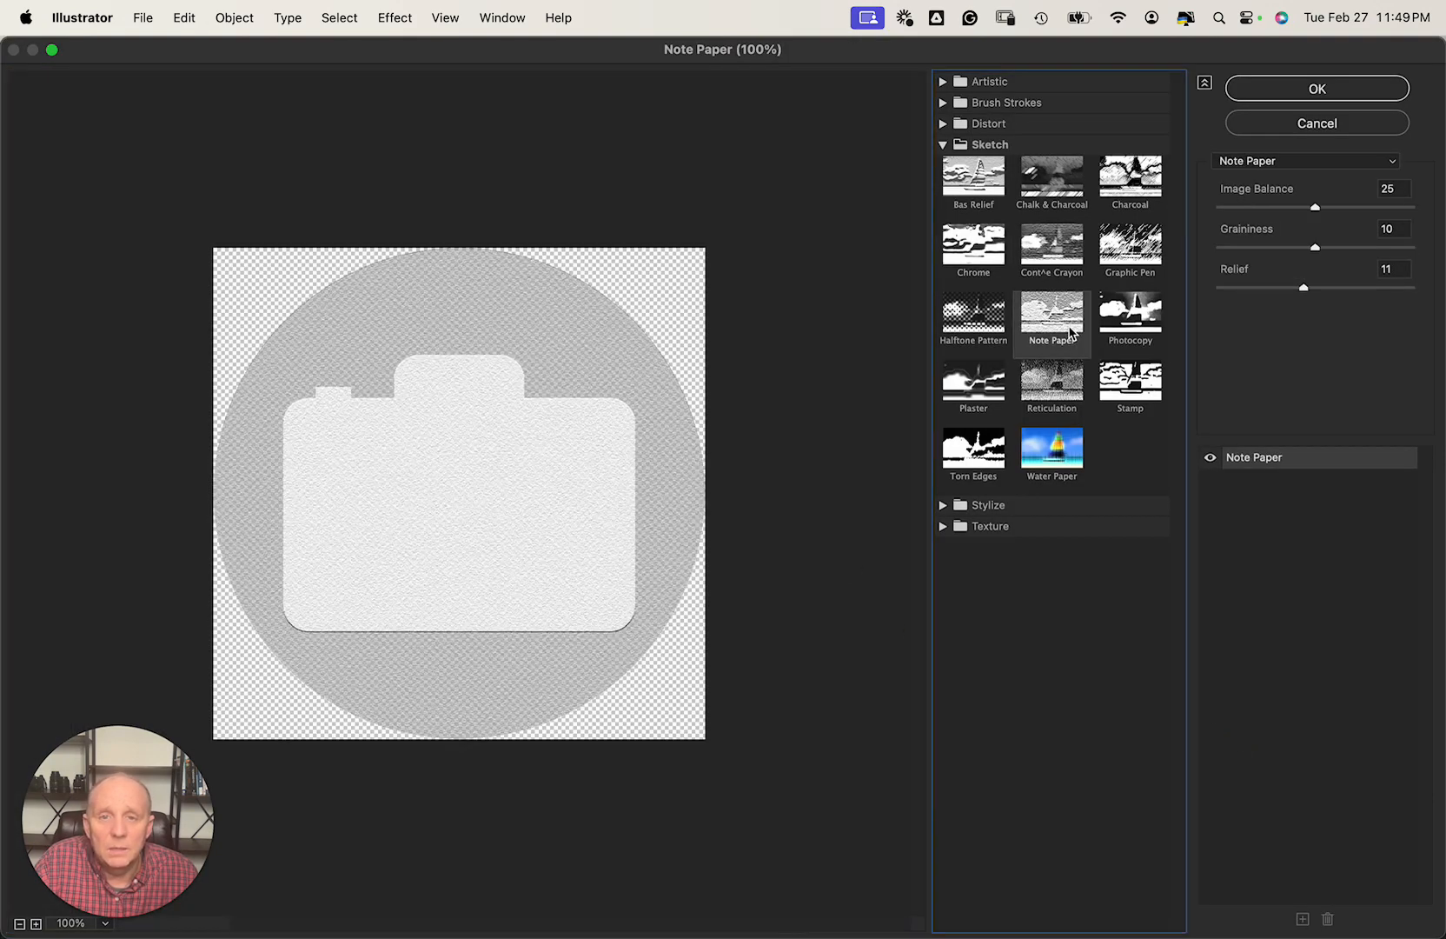
{"action": "left_click", "coordinate": [1317, 91]}
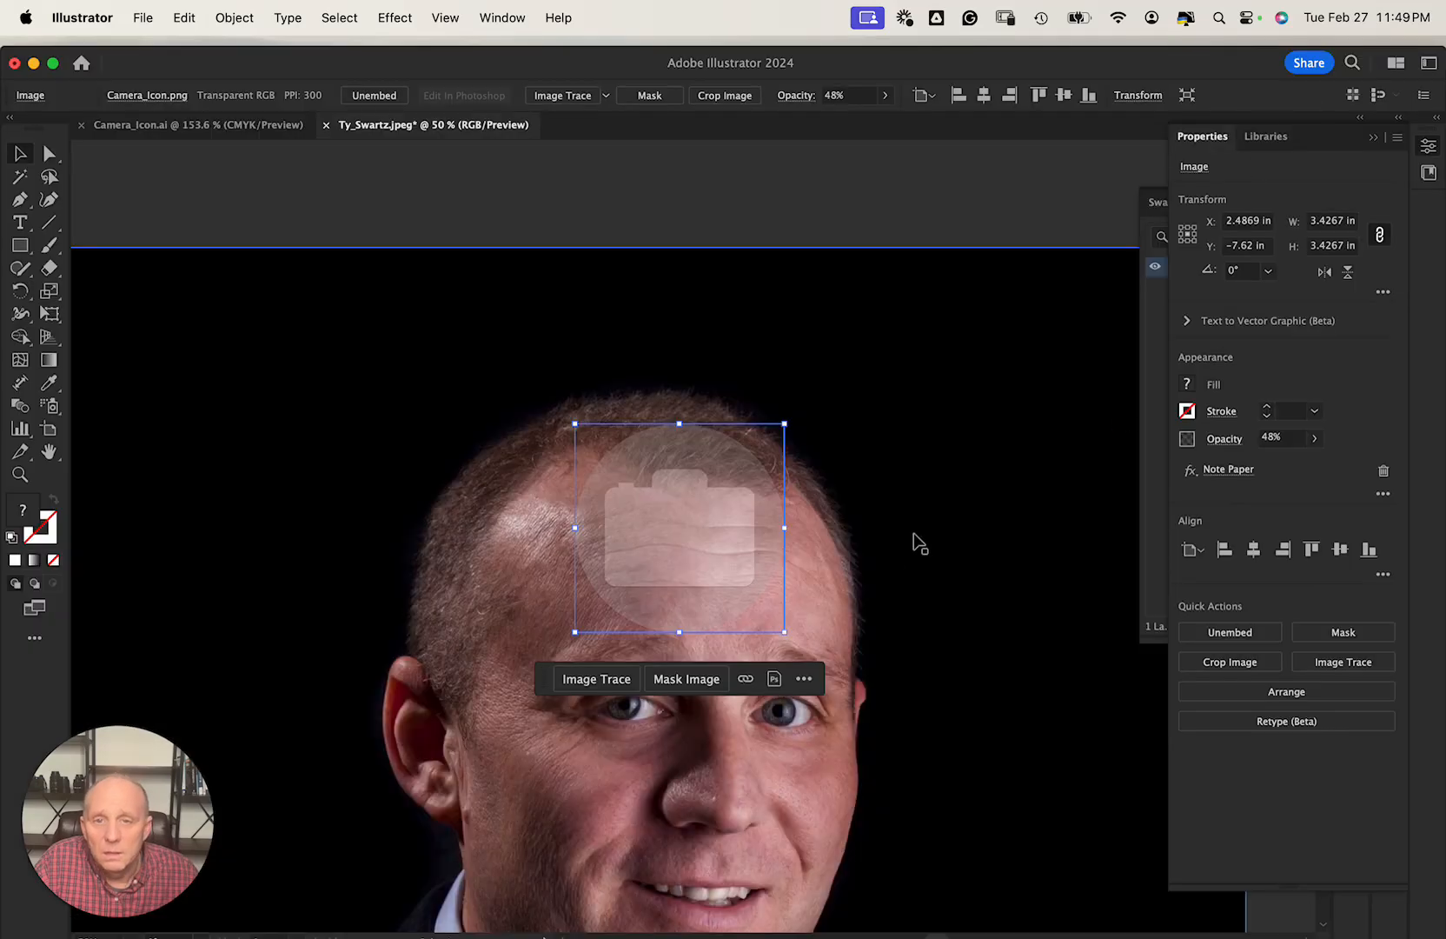
Nudge the icon down and tweak its opacity, then undo to restore the plain translucent icon.
{"action": "left_click_drag", "start_coordinate": [692, 525], "coordinate": [679, 570]}
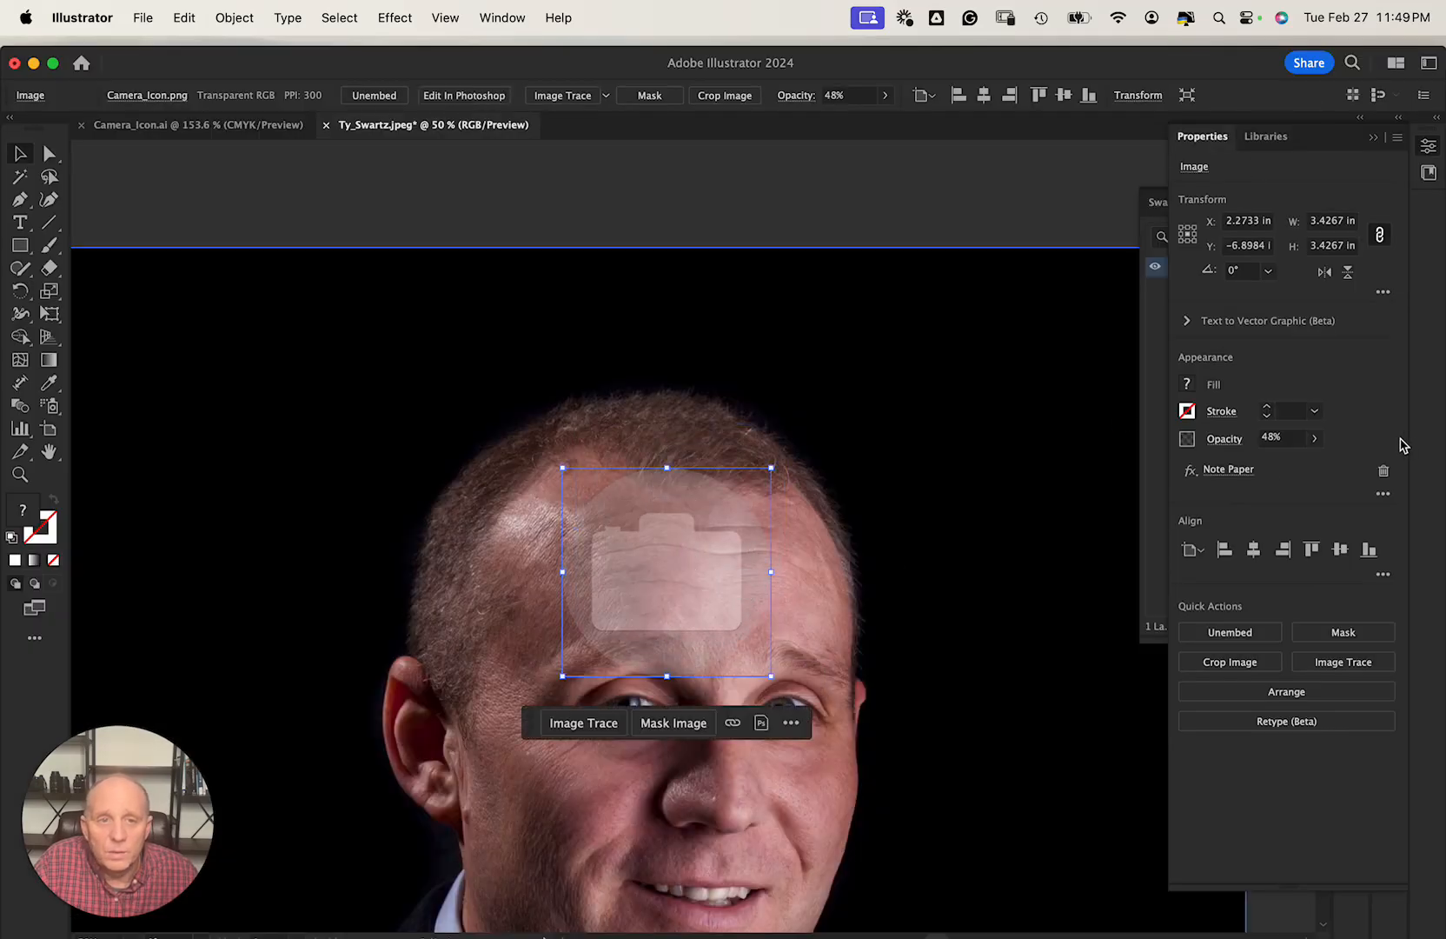
{"action": "left_click", "coordinate": [1315, 439]}
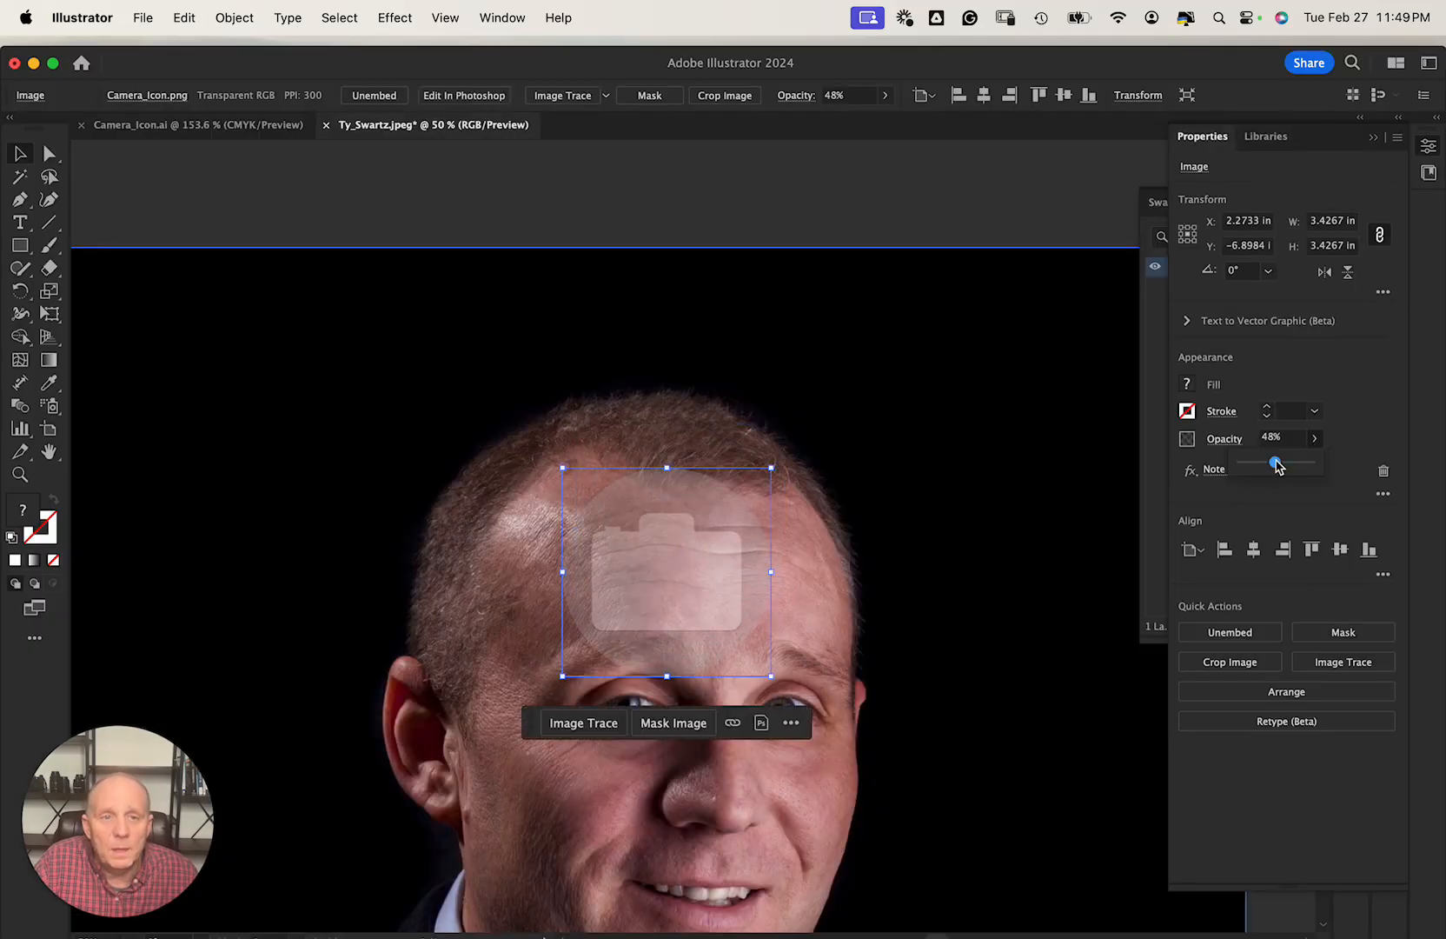
{"action": "mouse_move", "coordinate": [1275, 463]}
{"action": "left_mouse_down"}
{"action": "mouse_move", "coordinate": [1257, 467]}
{"action": "mouse_move", "coordinate": [1285, 467]}
{"action": "left_mouse_up"}
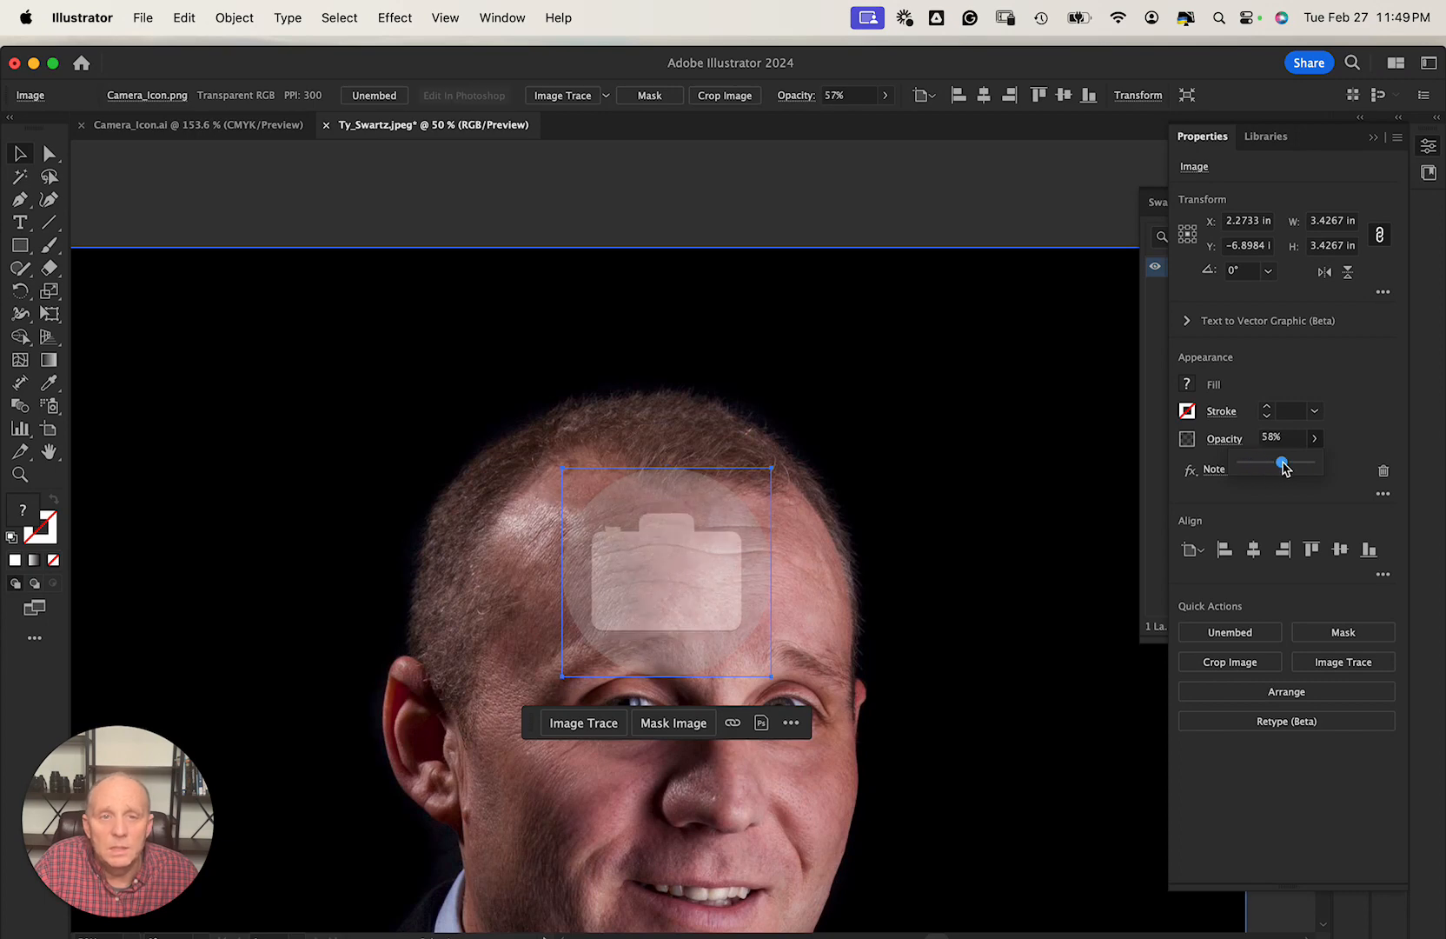
{"action": "key", "text": "super+z"}
{"action": "key", "text": "super+z"}
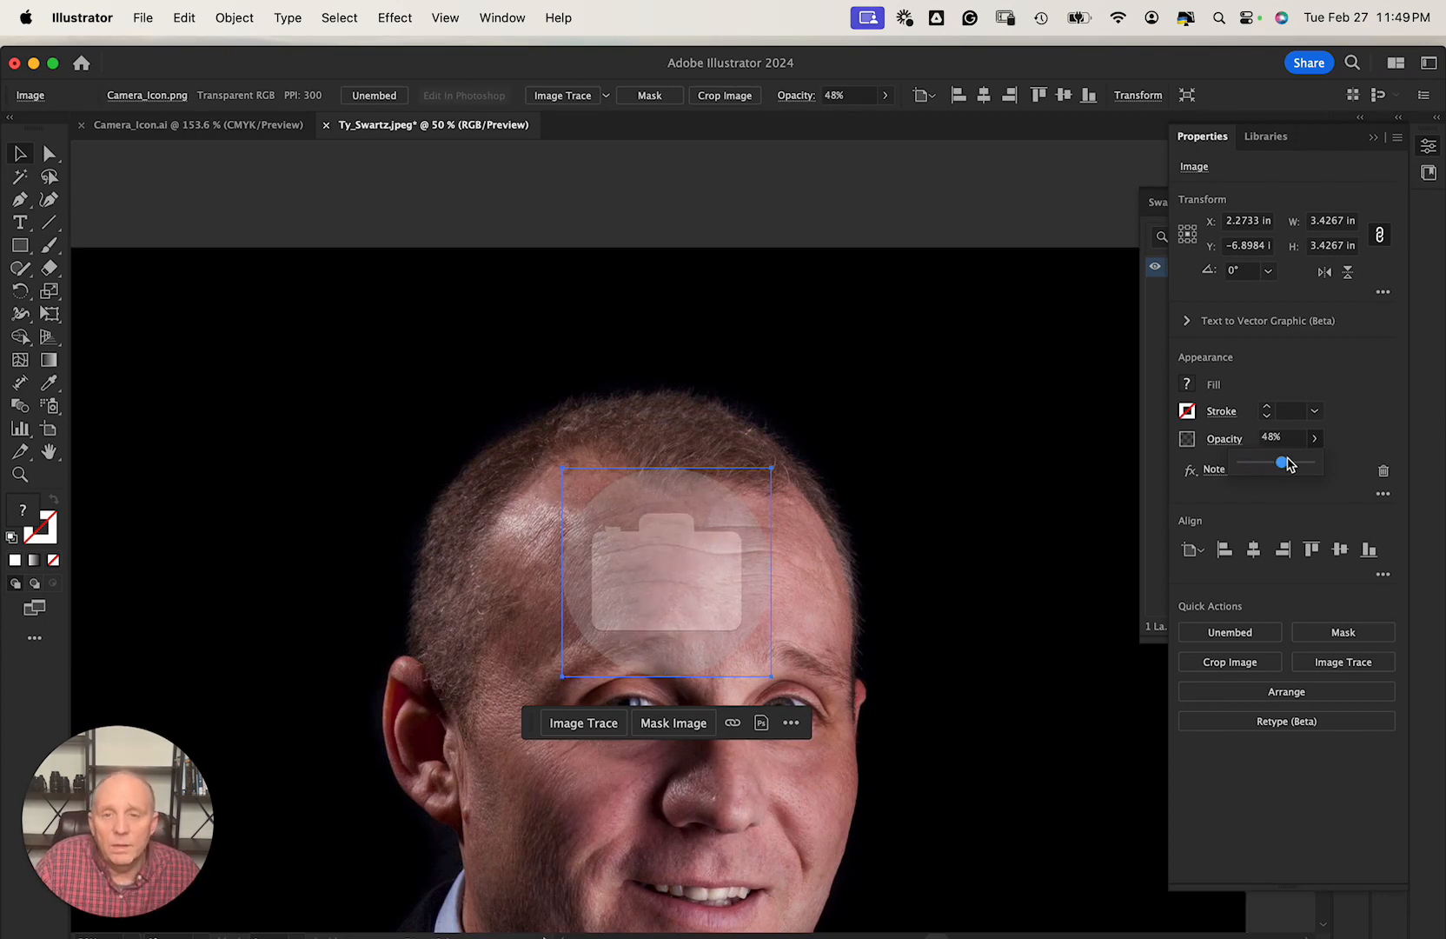
{"action": "left_click", "coordinate": [1031, 488]}
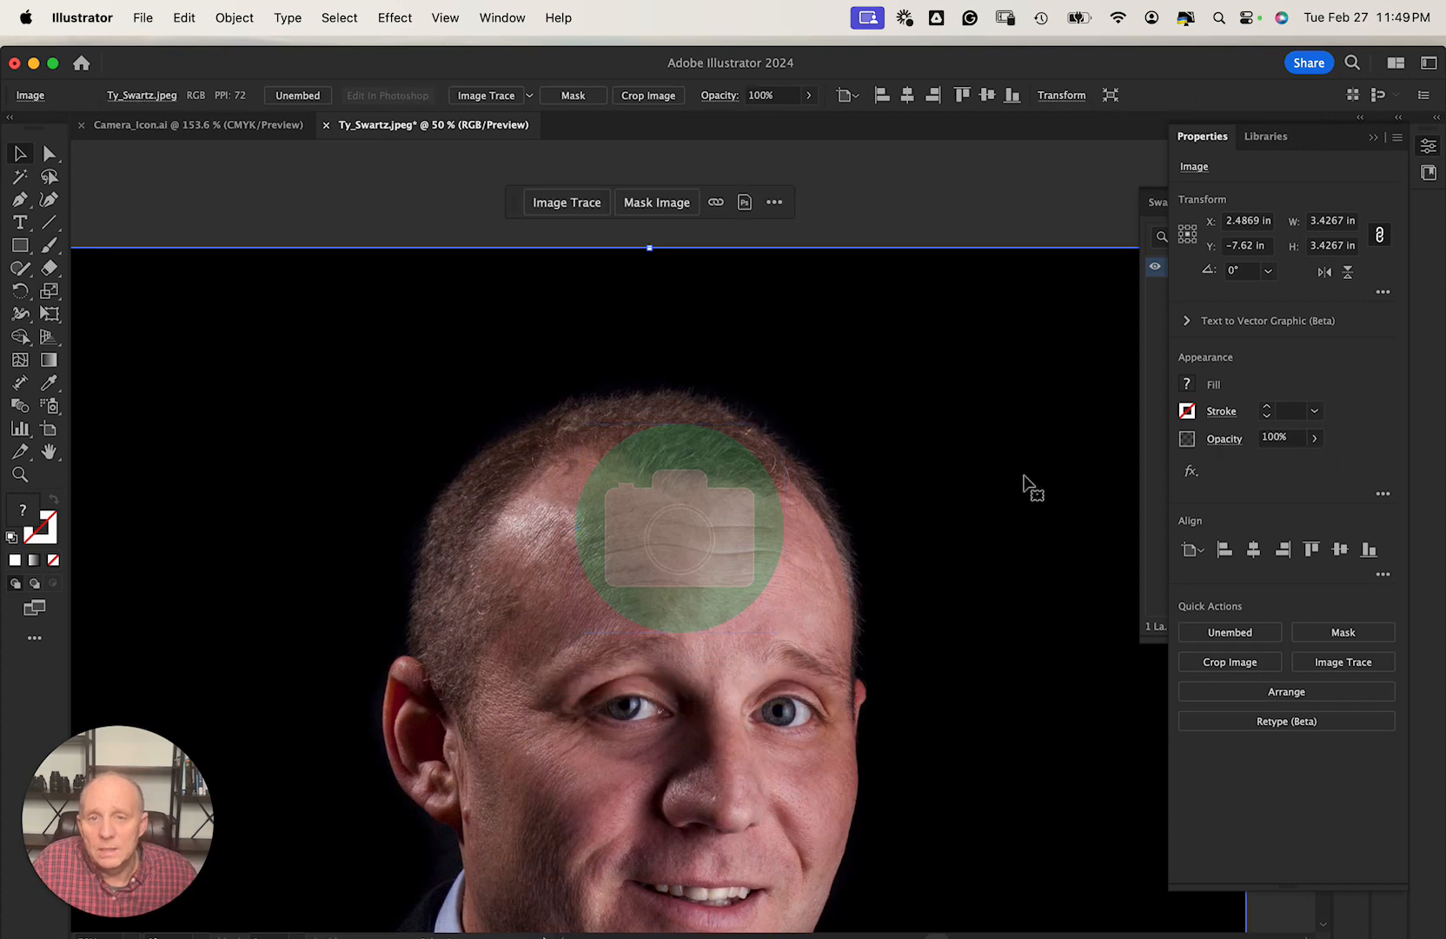